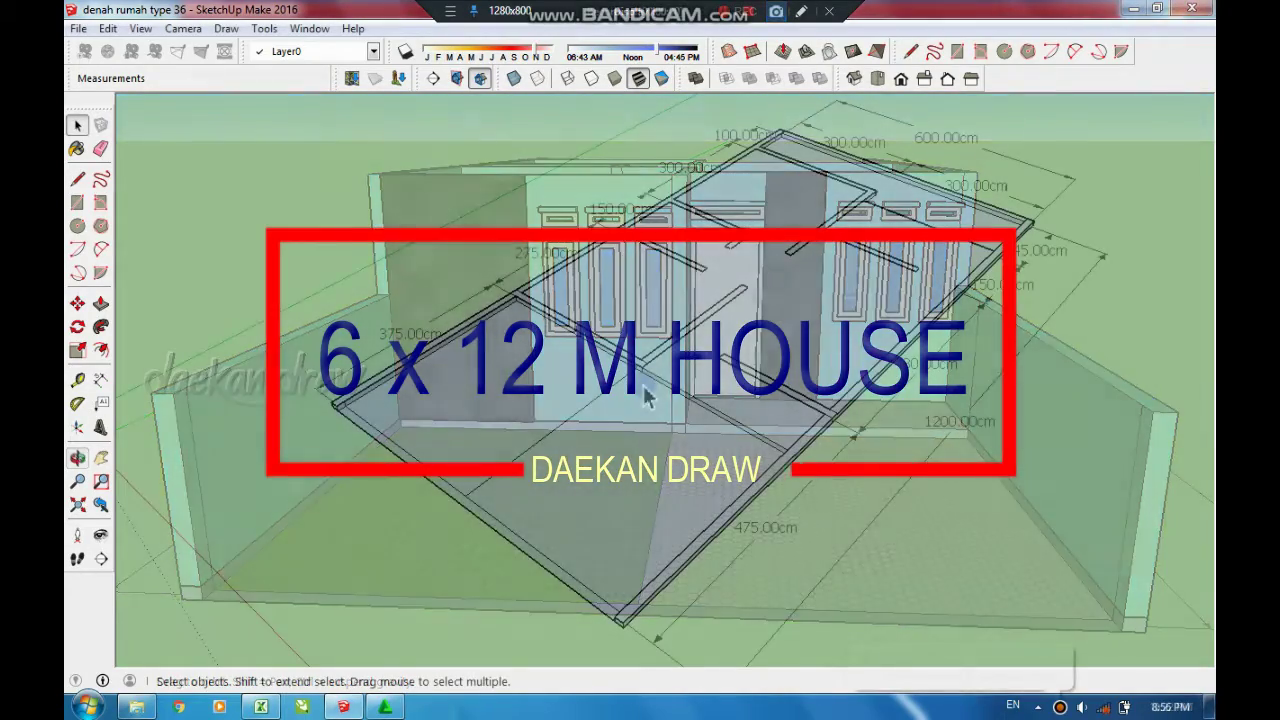
- Orbit the view to show the whole 600 x 1200 cm floor plan with its dimension lines
mouse_move(909, 533)
mouse_down()
mouse_move(932, 459)
mouse_move(951, 480)
mouse_move(997, 480)
mouse_move(642, 500)
mouse_move(763, 483)
mouse_move(543, 457)
mouse_move(760, 414)
mouse_move(555, 477)
mouse_move(743, 509)
mouse_move(714, 526)
mouse_move(900, 606)
mouse_move(1062, 525)
mouse_move(720, 443)
mouse_move(706, 423)
mouse_move(574, 374)
mouse_move(623, 306)
mouse_move(651, 429)
mouse_move(636, 342)
mouse_up()
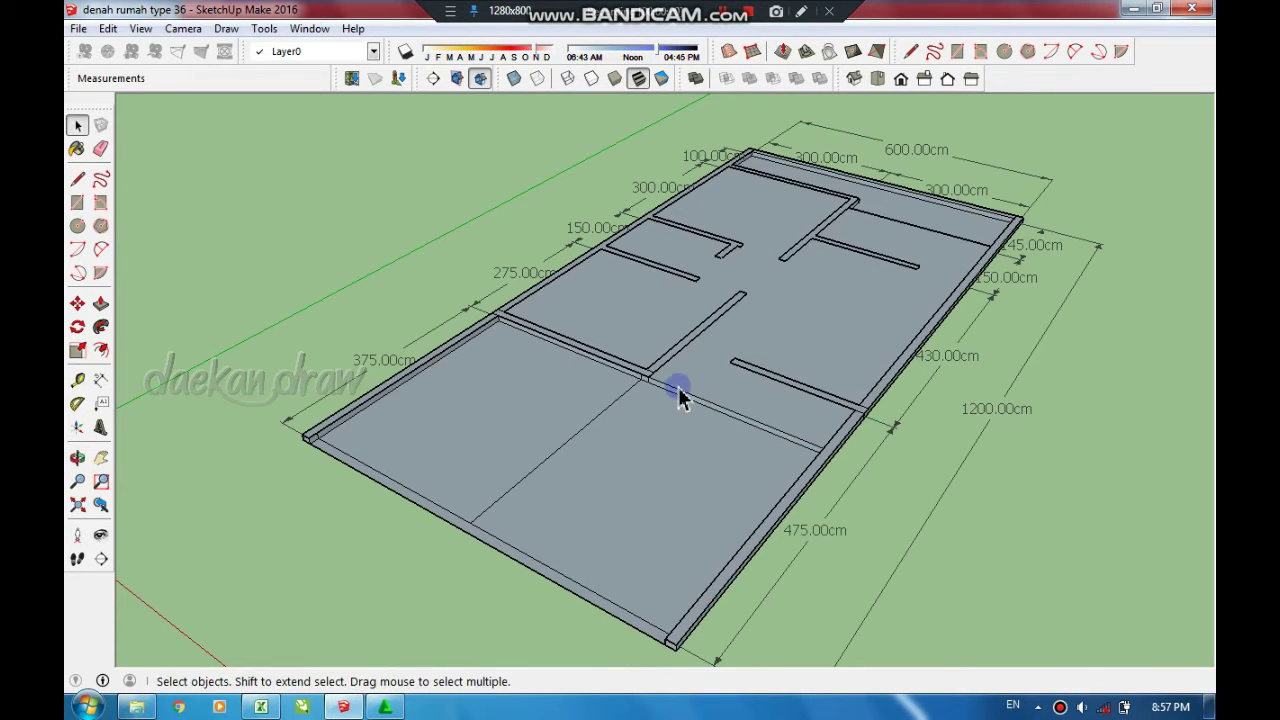
- Edit the floor-plan group and push/pull the wall outlines up 250 cm
mouse_move(680, 391)
middle_down()
mouse_move(580, 334)
mouse_move(621, 436)
middle_up()
right_click(615, 408)
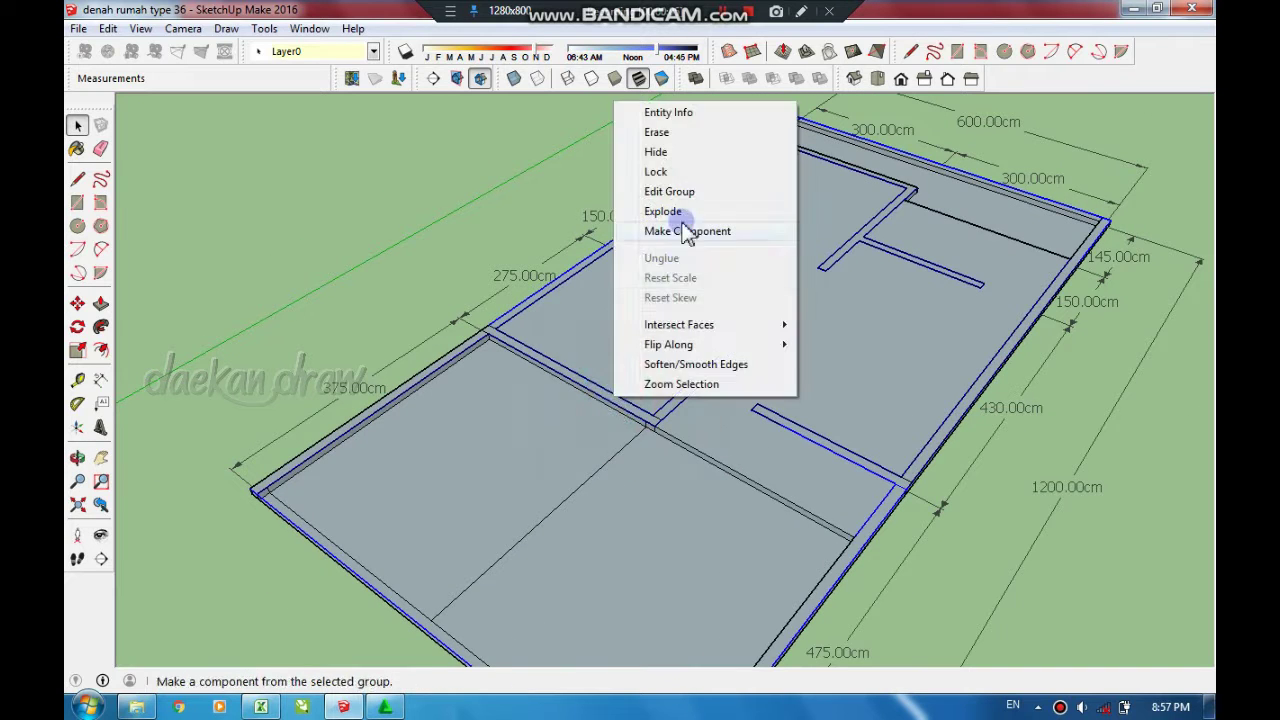
click(680, 183)
click(616, 410)
text(250)
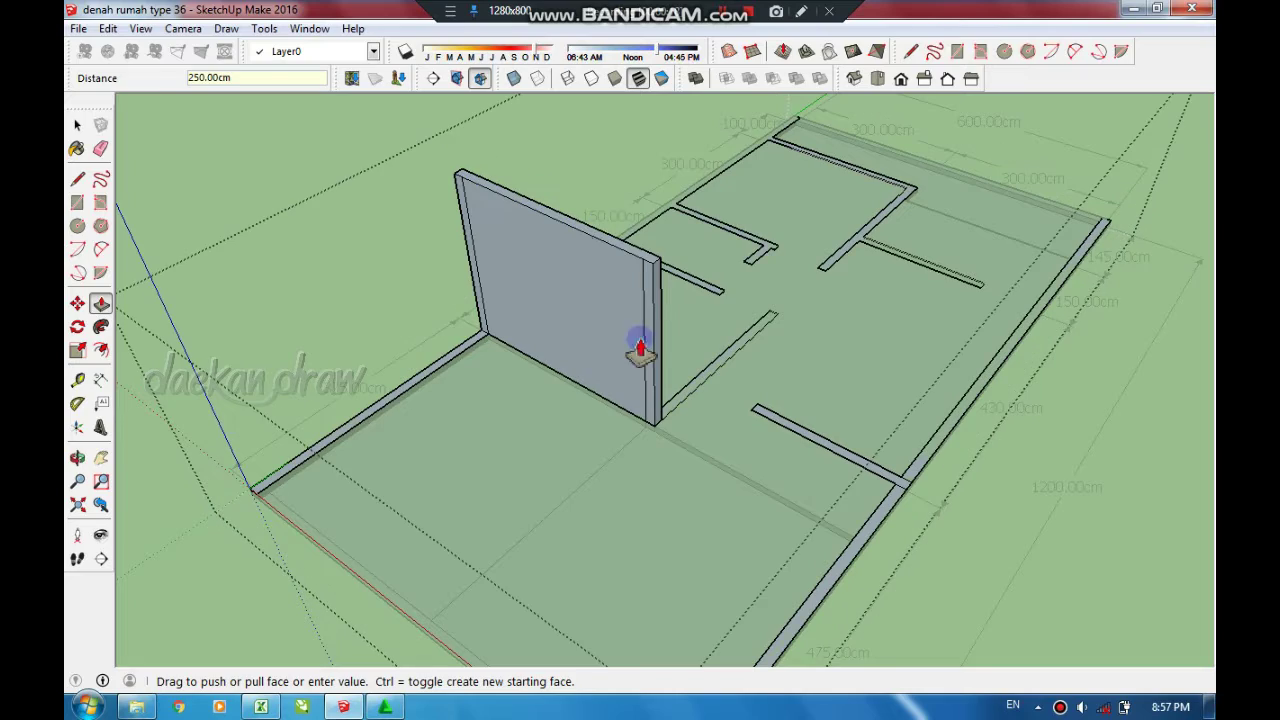
mouse_move(580, 397)
middle_down()
mouse_move(794, 286)
mouse_move(736, 261)
mouse_move(571, 391)
mouse_move(643, 291)
middle_up()
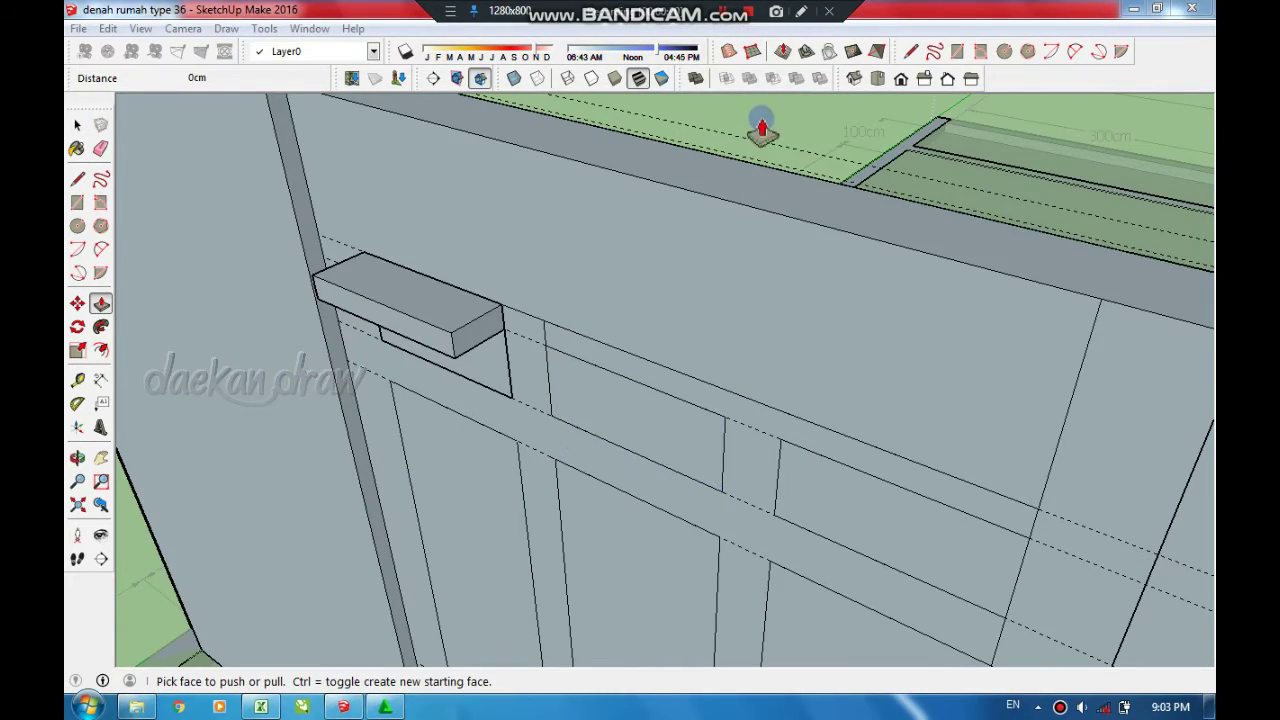
- Push the left, middle and right window panels through the wall thickness
key(space)
middle_drag(763, 114, 410, 378)
click(369, 389)
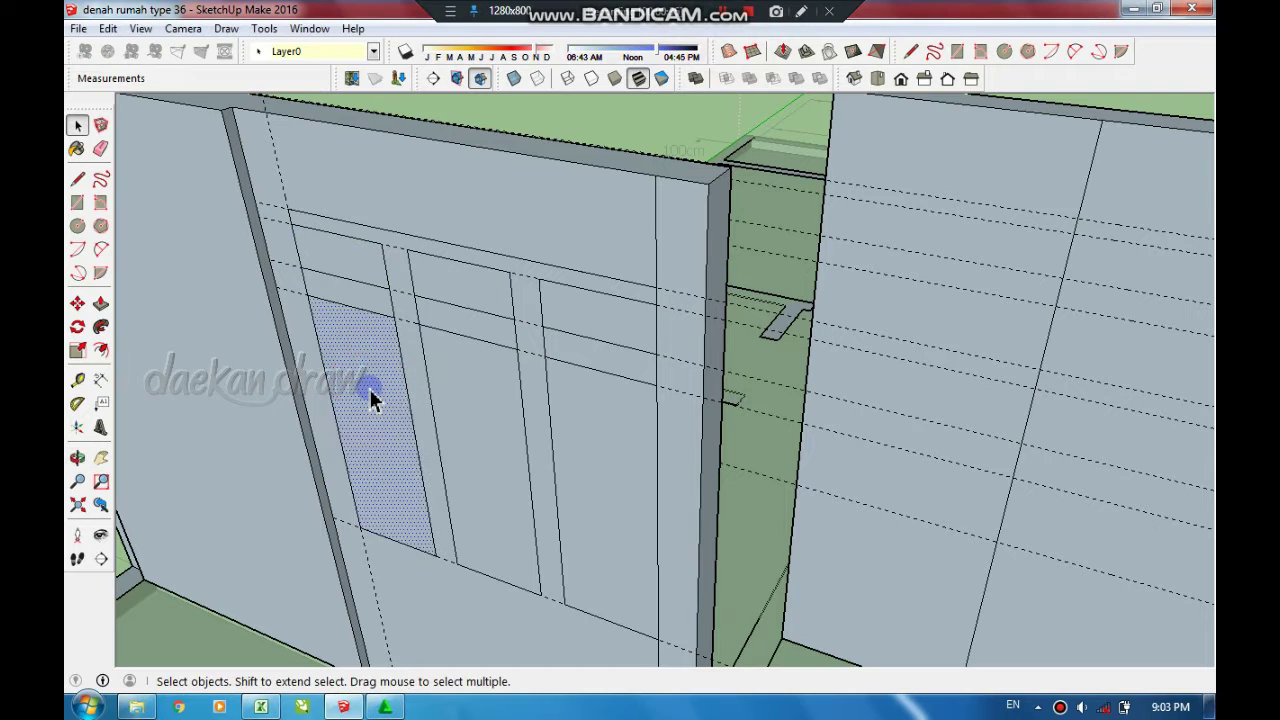
key(p)
click(610, 315)
click(486, 414)
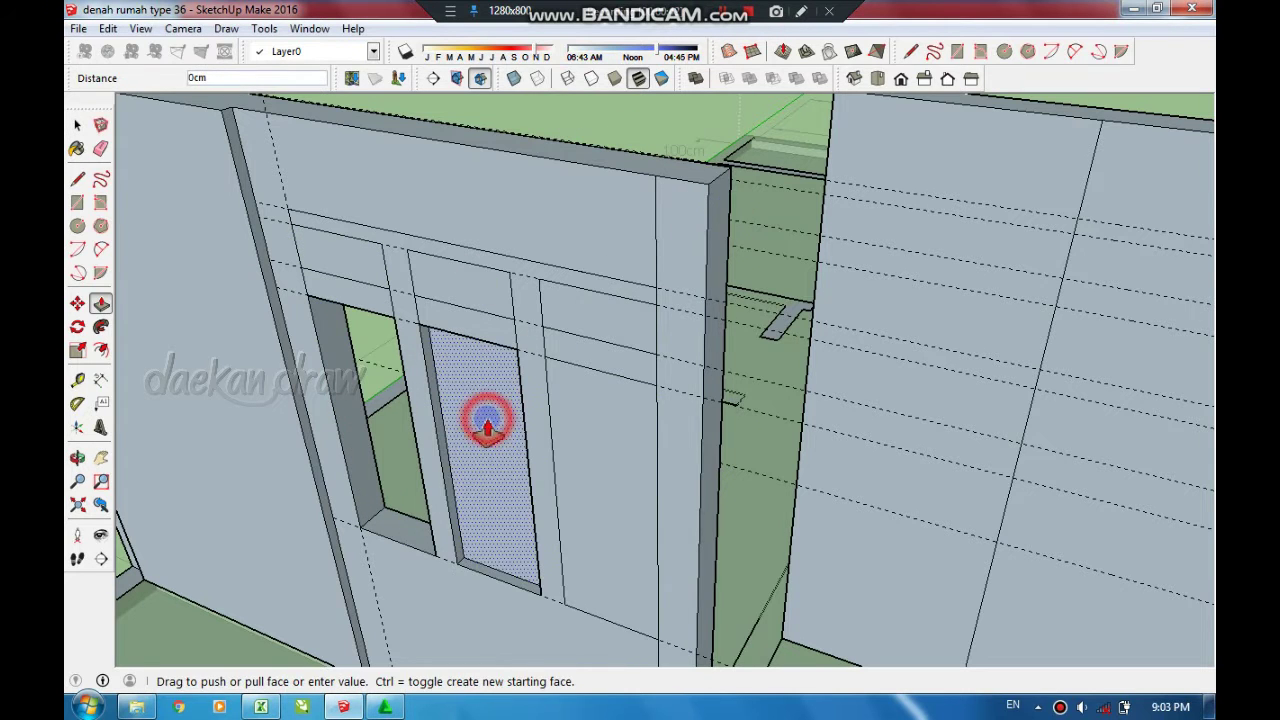
click(731, 213)
click(591, 443)
click(734, 208)
- Push the three transom panels above the windows through the wall
double_click(350, 272)
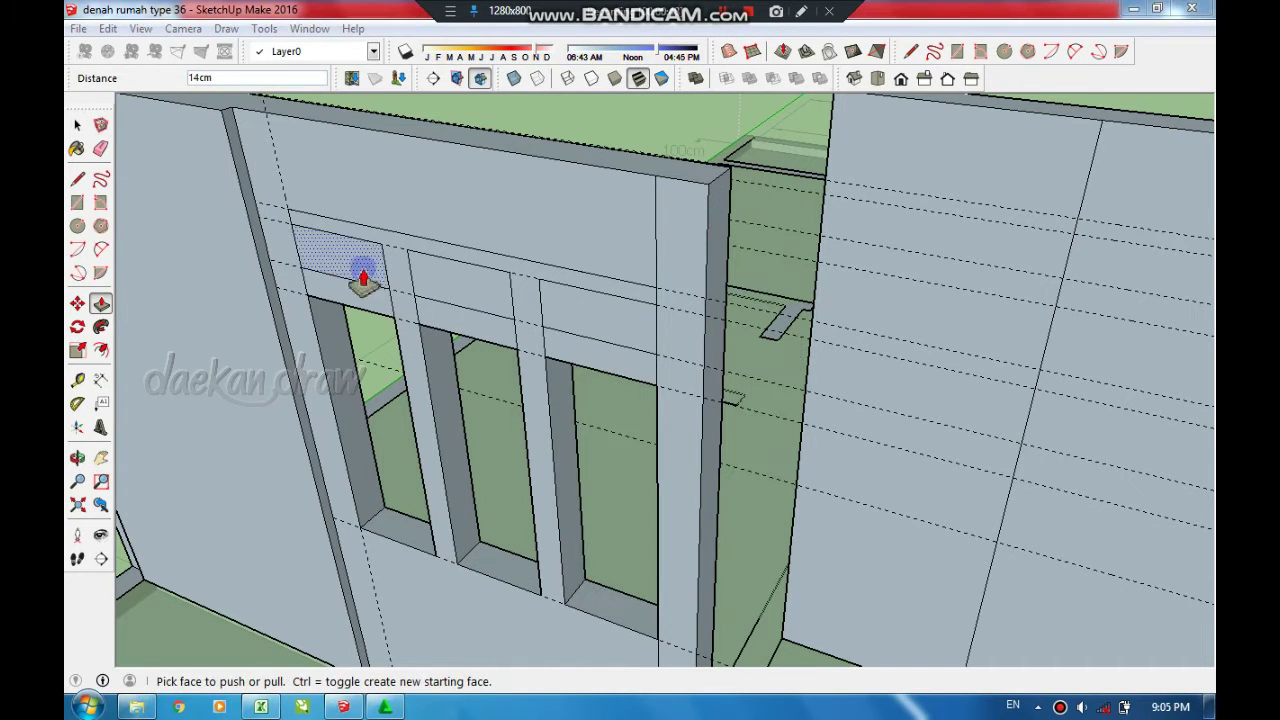
click(460, 278)
click(734, 208)
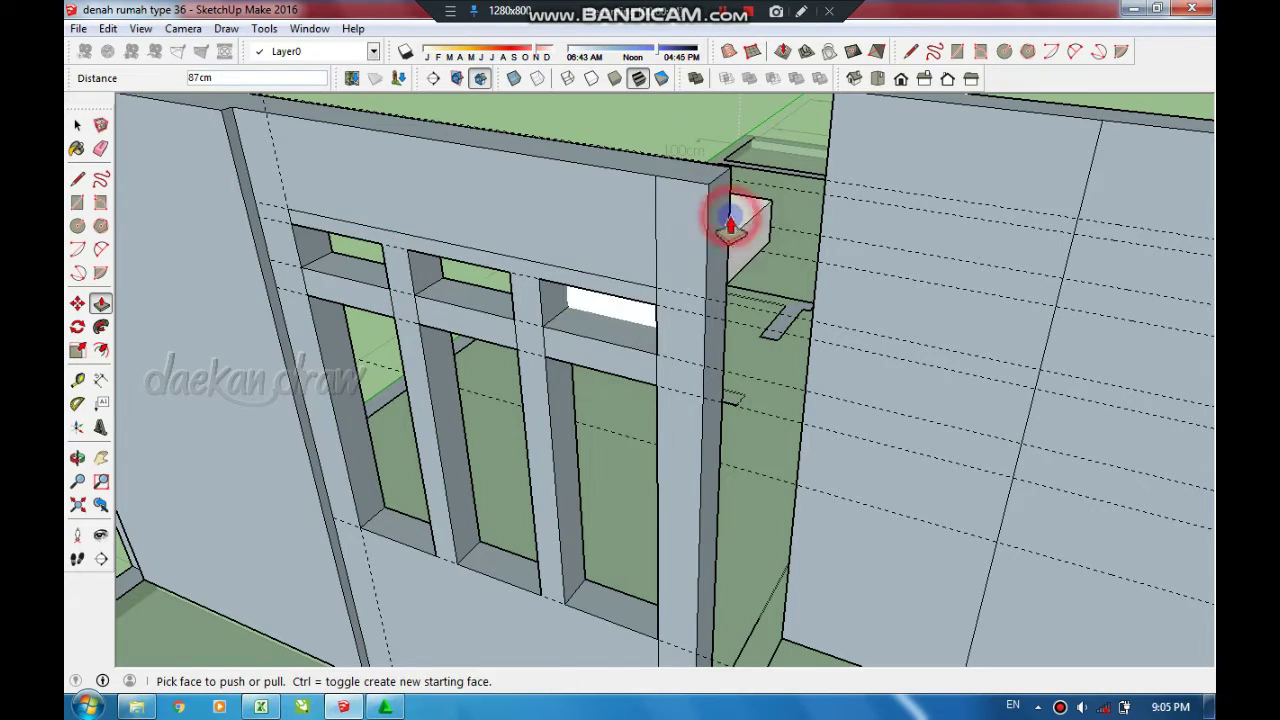
click(651, 306)
click(727, 200)
mouse_move(727, 200)
middle_down()
mouse_move(716, 518)
mouse_move(549, 294)
mouse_move(503, 286)
middle_up()
key(e)
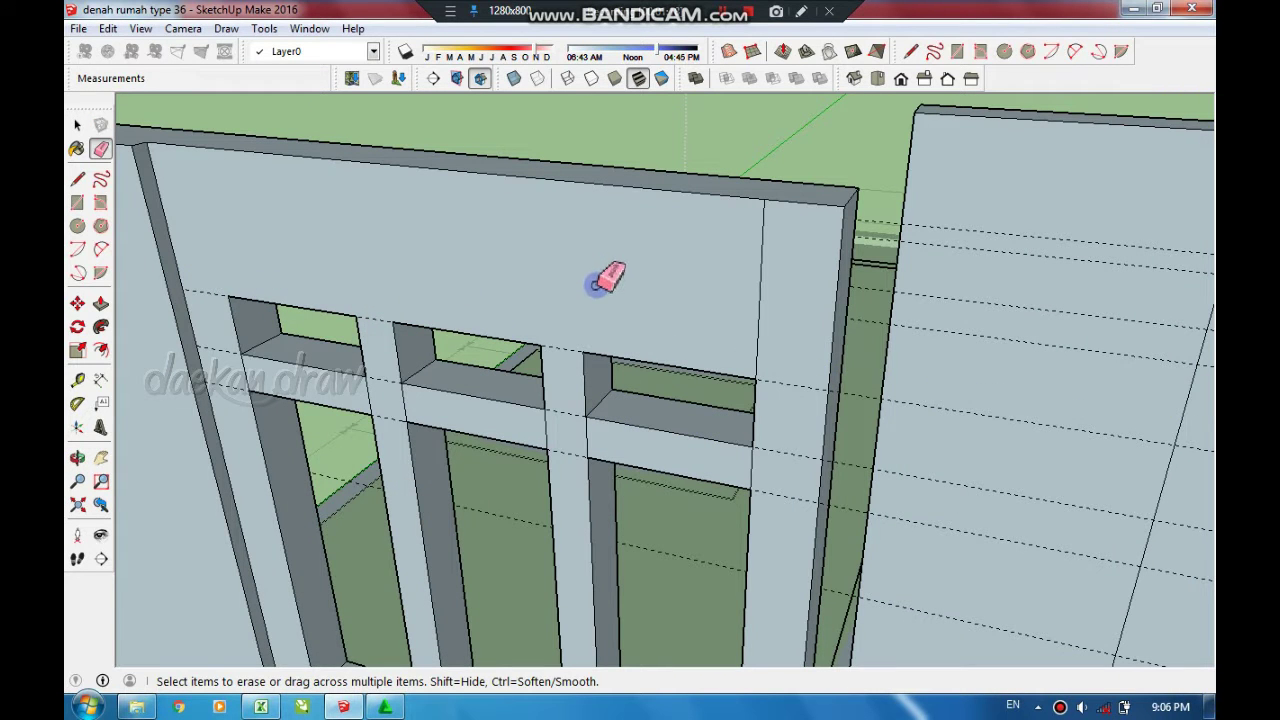
- Place Tape Measure guides and draw rectangle strips above the window openings
key(t)
text(5)
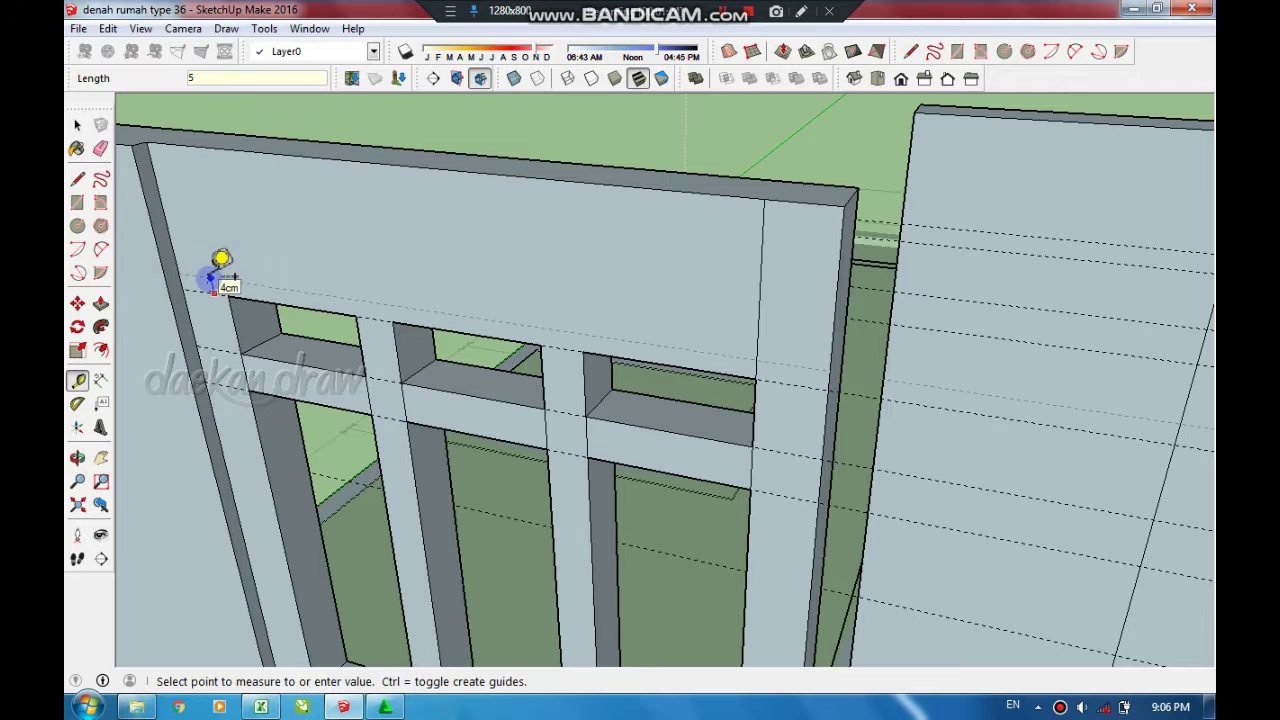
key(r)
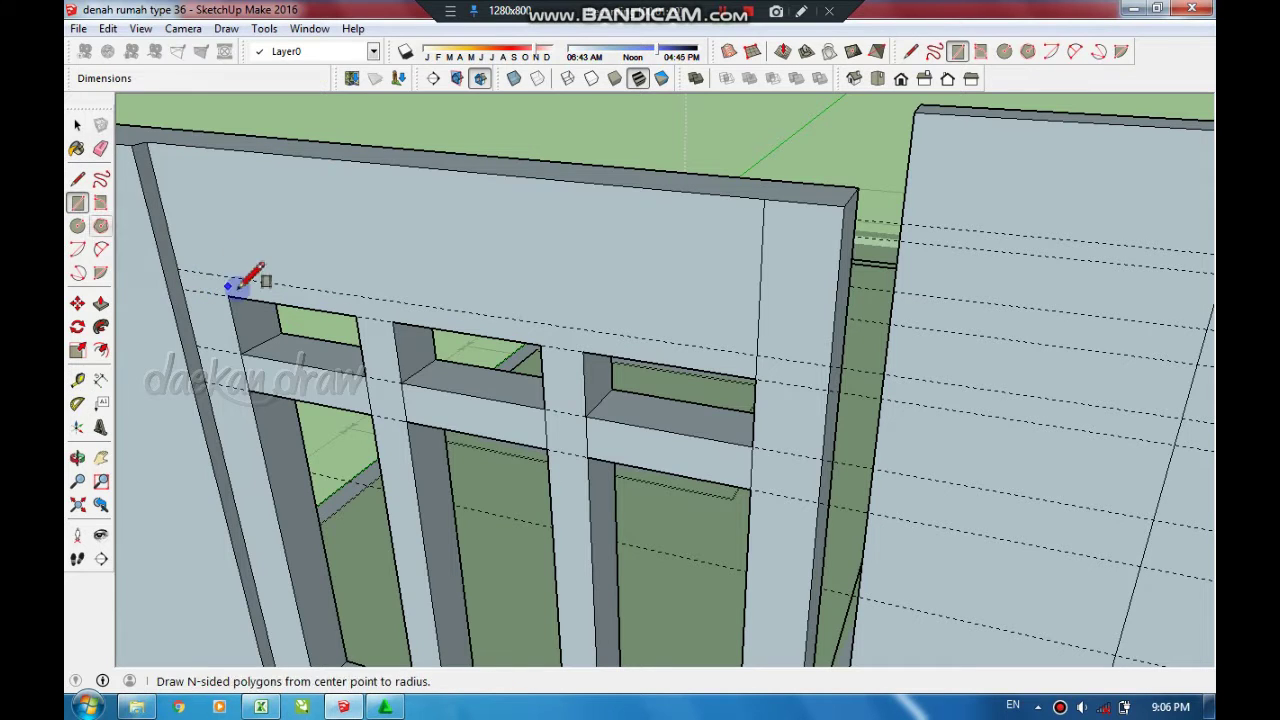
click(540, 346)
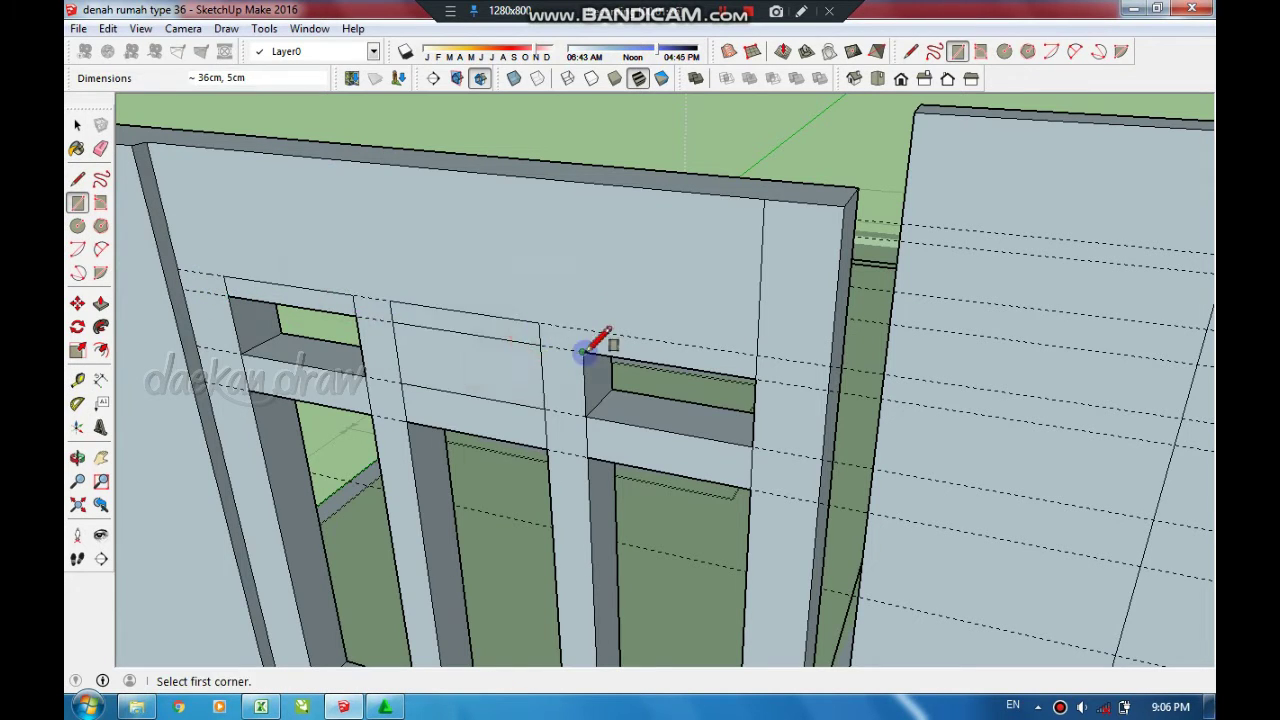
key(space)
- Pull the left, middle and right strips out 14 cm into ledges
click(507, 385)
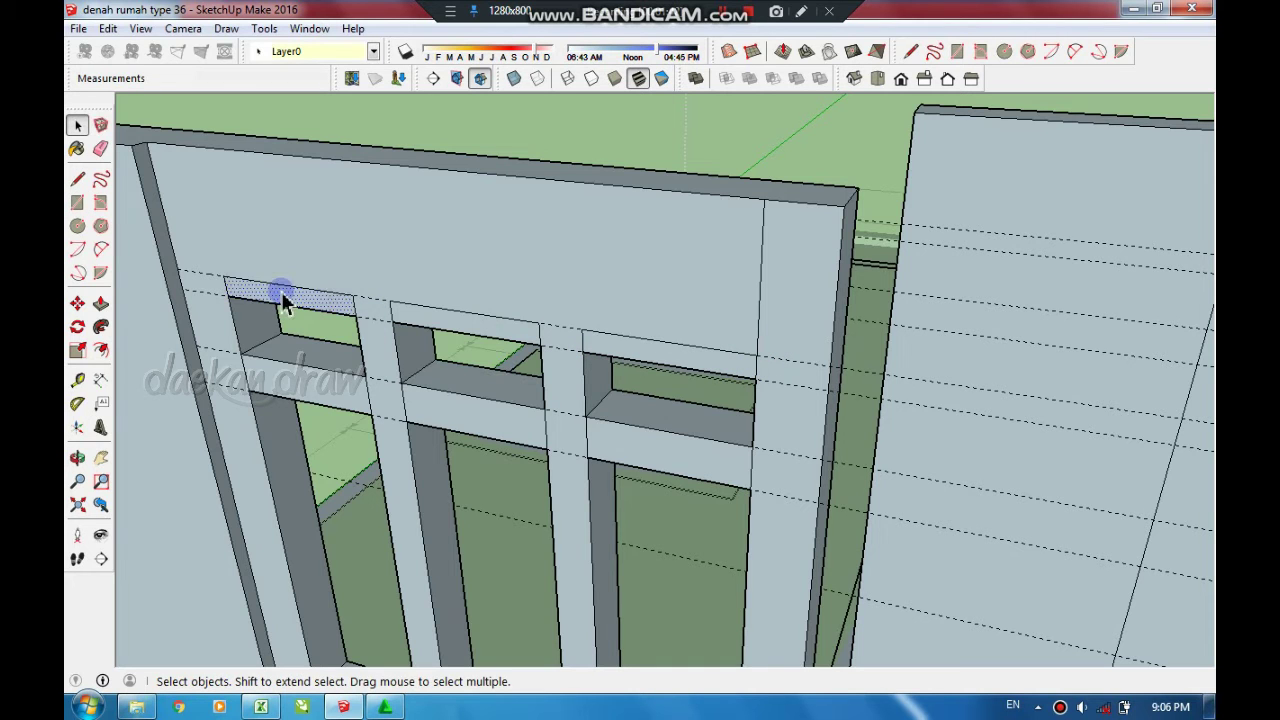
double_click(281, 300)
click(470, 365)
click(280, 323)
click(650, 385)
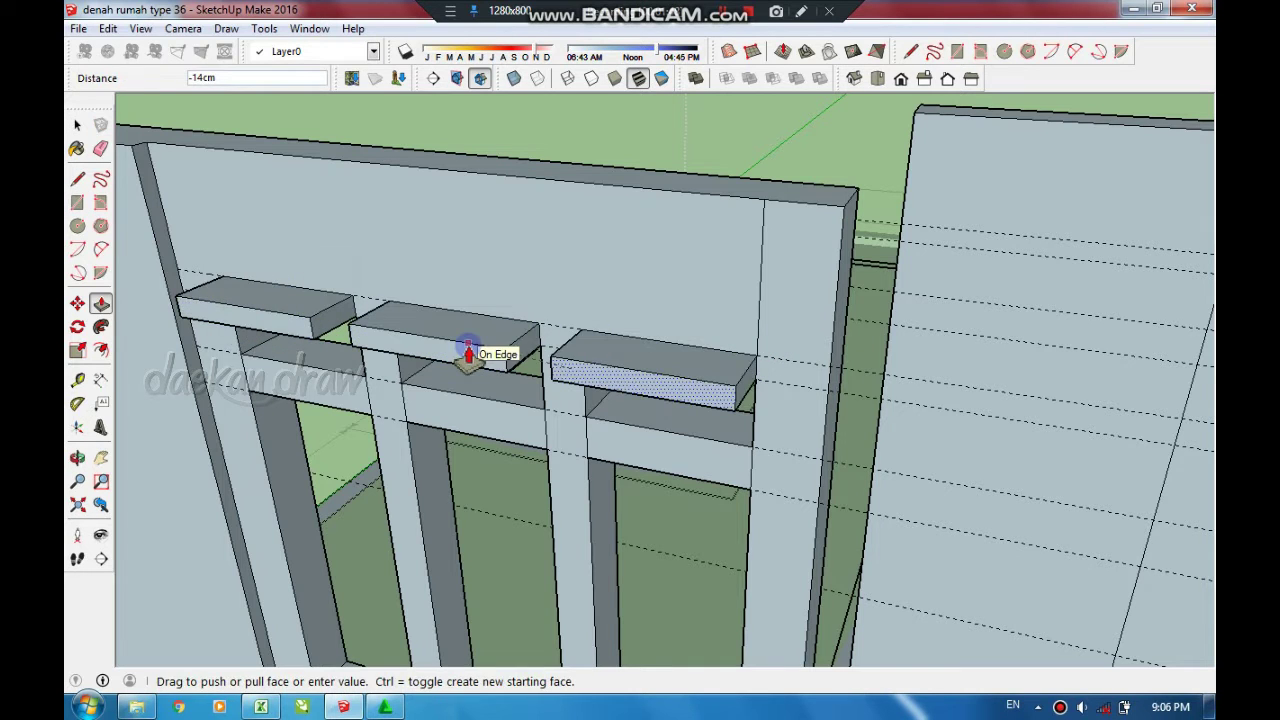
click(468, 355)
scroll(485, 335, down, 3)
scroll(634, 334, down, 2)
- Orbit to the doorway wall and place a guide 30 cm below its top
middle_drag(634, 334, 706, 414)
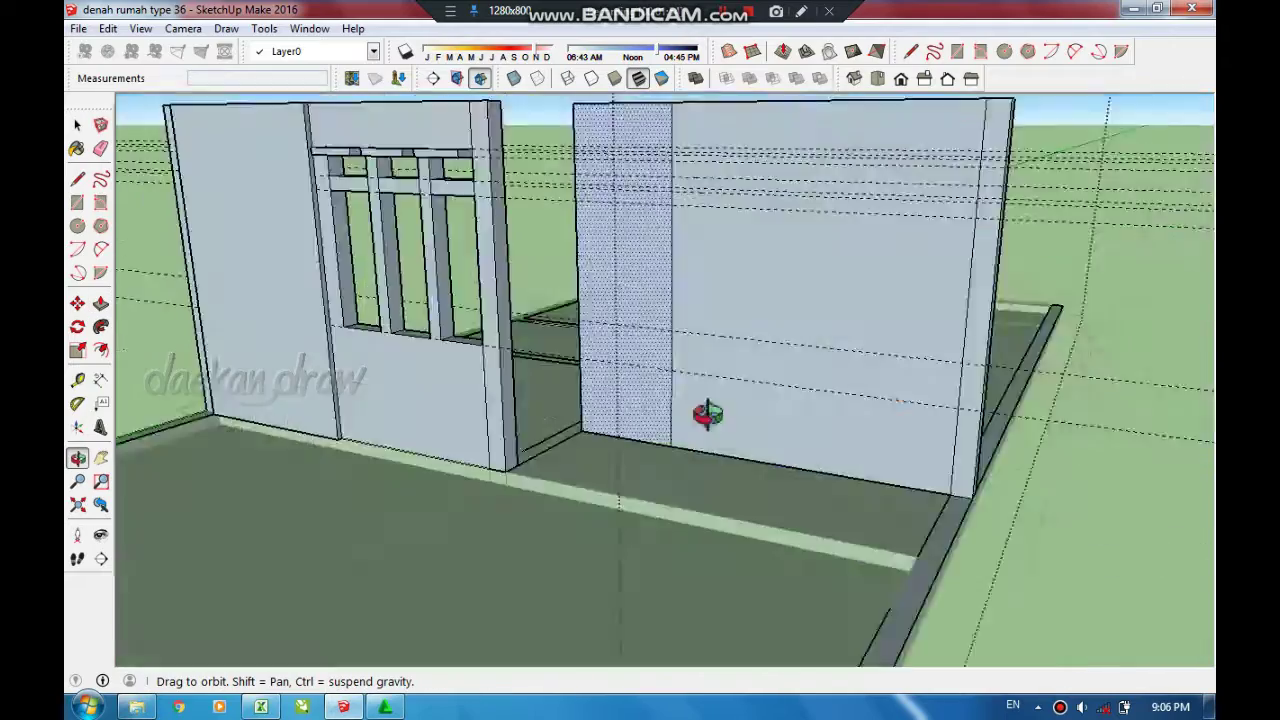
scroll(728, 425, up, 4)
scroll(728, 425, down, 4)
mouse_move(586, 437)
middle_down()
mouse_move(563, 437)
mouse_move(591, 363)
mouse_move(566, 403)
middle_up()
scroll(591, 363, up, 2)
scroll(600, 390, up, 2)
middle_drag(543, 337, 586, 448)
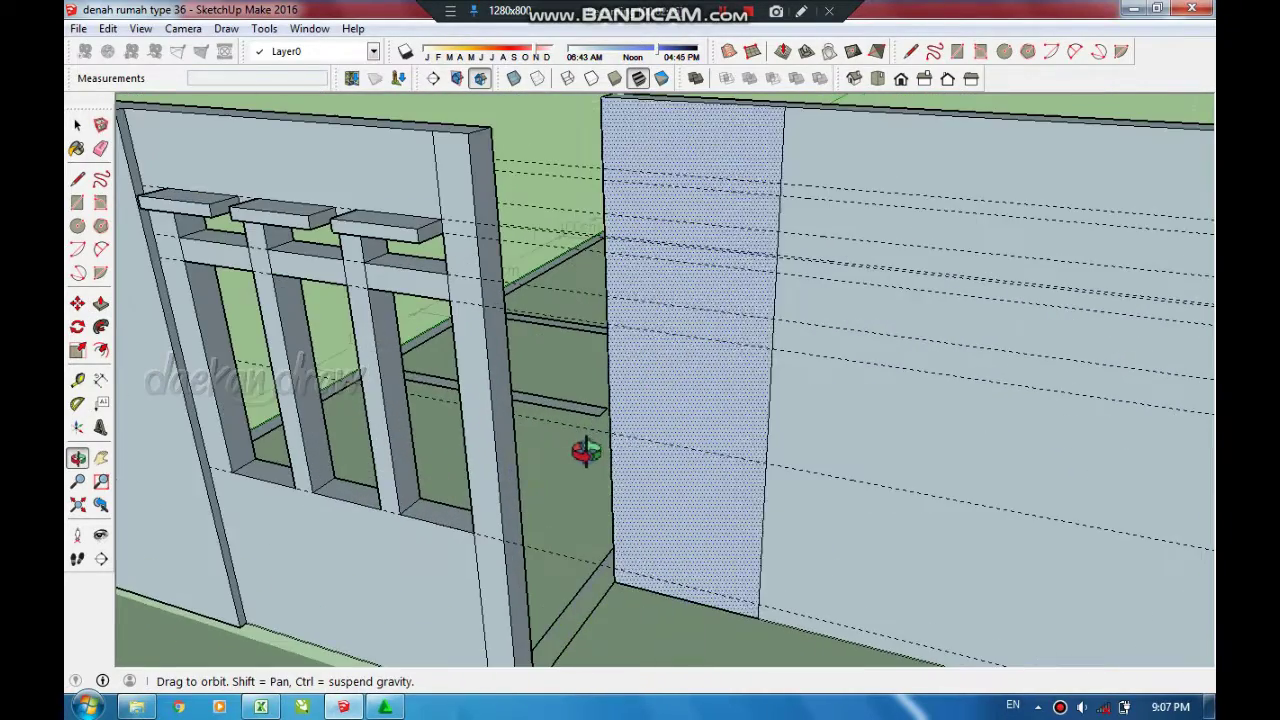
key(t)
click(397, 127)
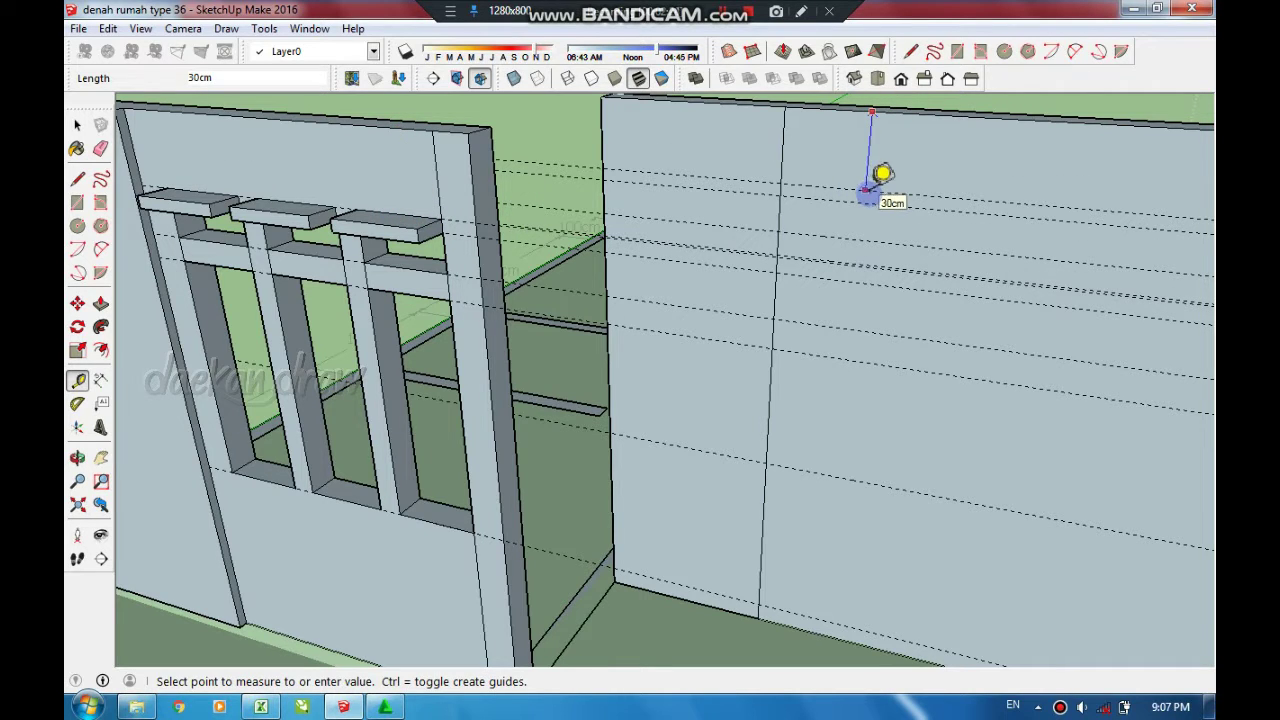
click(868, 190)
- Draw the ledge strip with Line and pull it out 14 cm above the doorway
key(l)
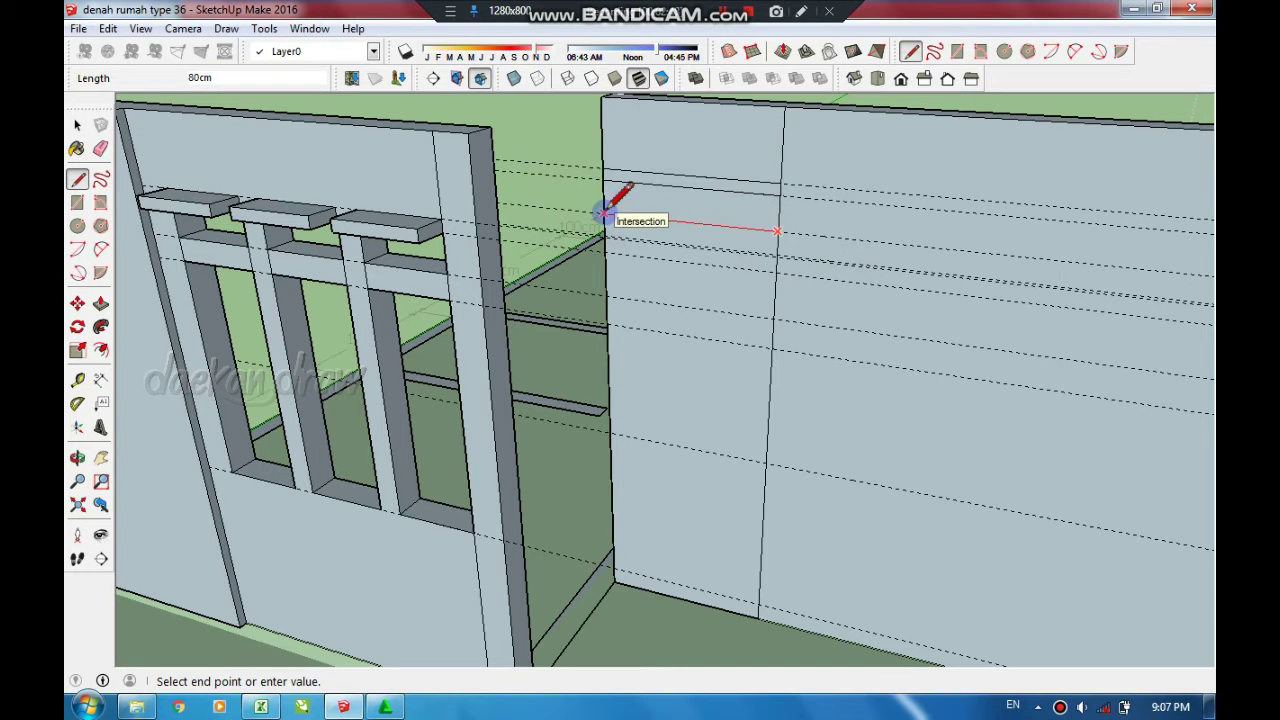
middle_drag(785, 312, 785, 208)
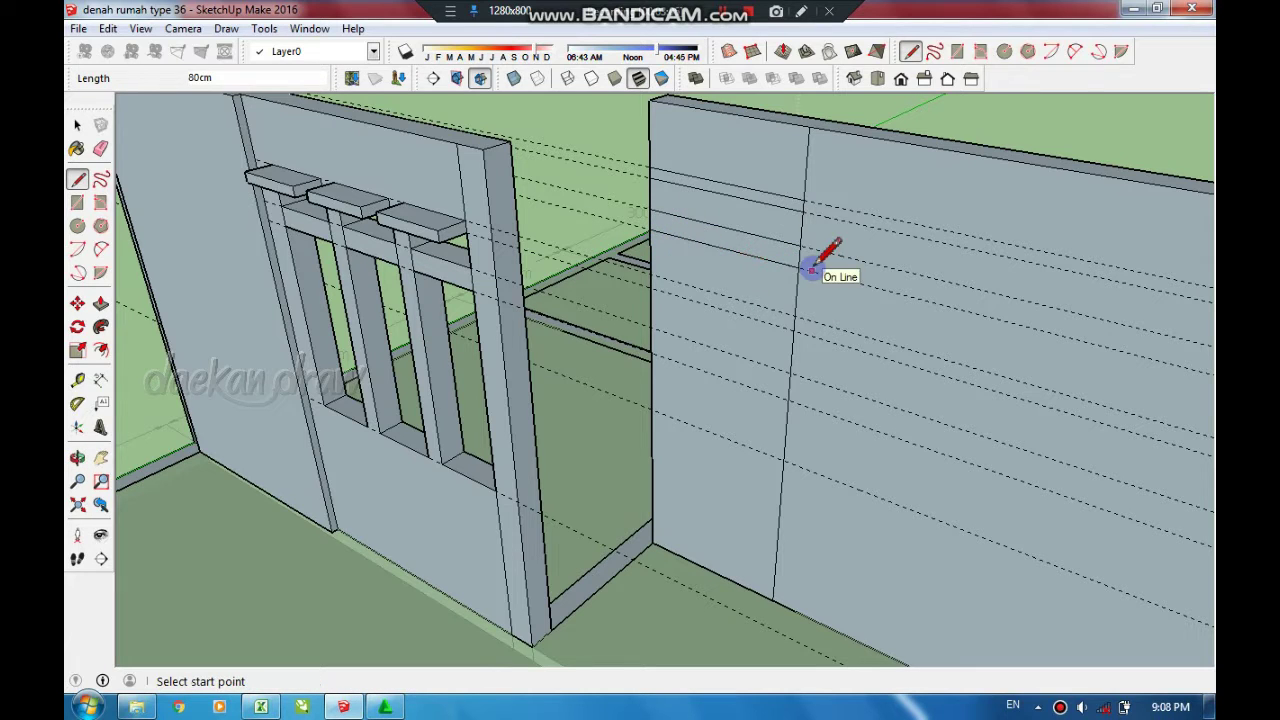
key(e)
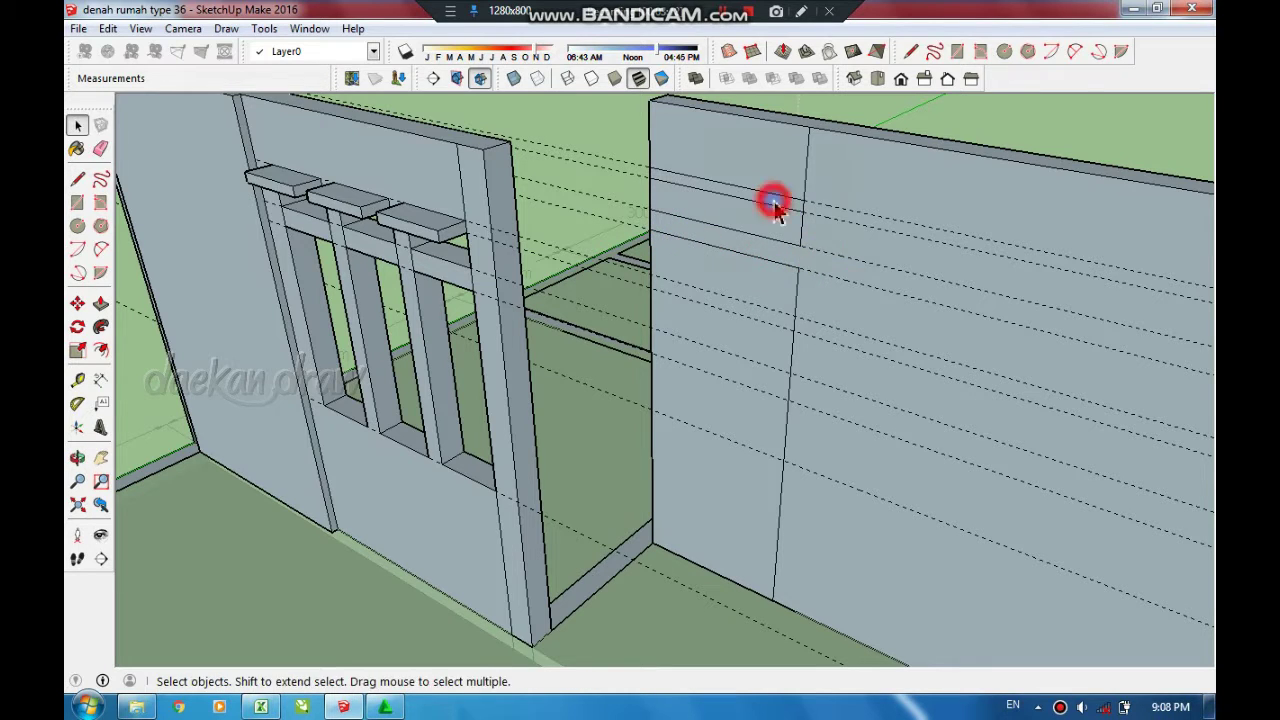
key(p)
drag(775, 205, 752, 225)
mouse_move(752, 220)
middle_down()
mouse_move(871, 266)
mouse_move(977, 251)
mouse_move(571, 414)
mouse_move(786, 332)
mouse_move(820, 346)
mouse_move(754, 334)
mouse_move(743, 271)
middle_up()
click(748, 308)
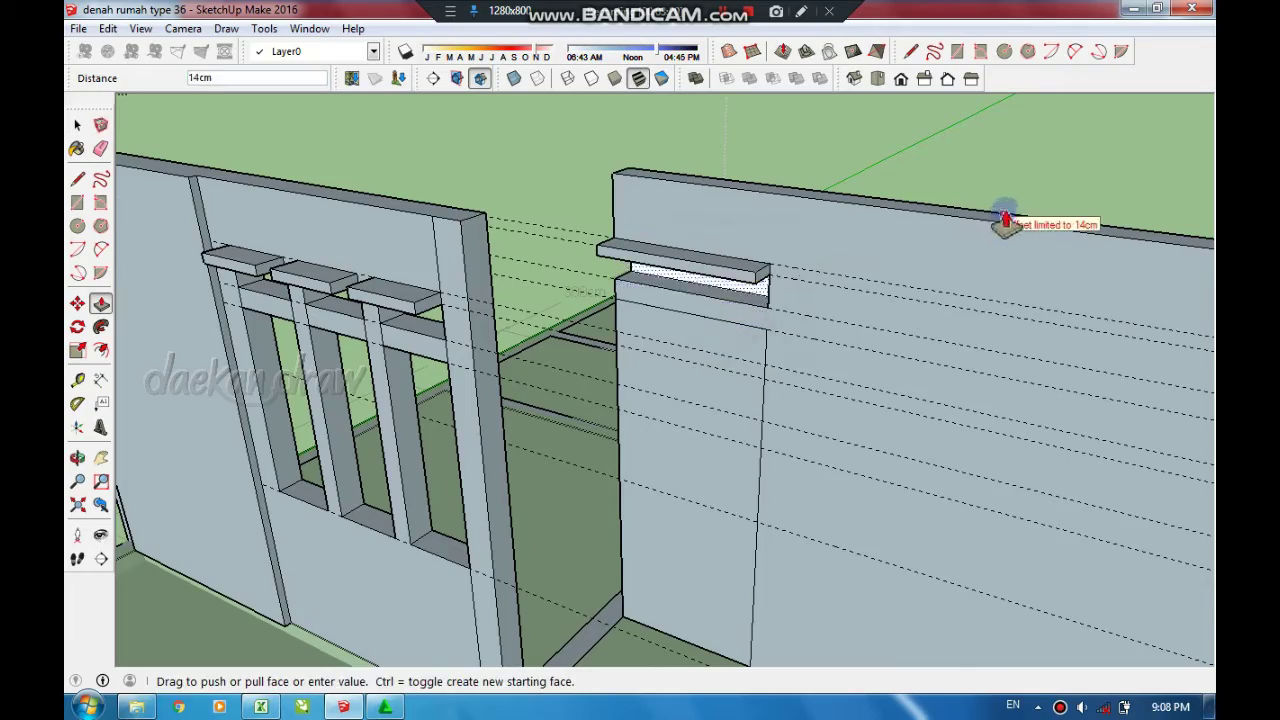
mouse_move(643, 323)
middle_down()
mouse_move(834, 373)
mouse_move(748, 391)
middle_up()
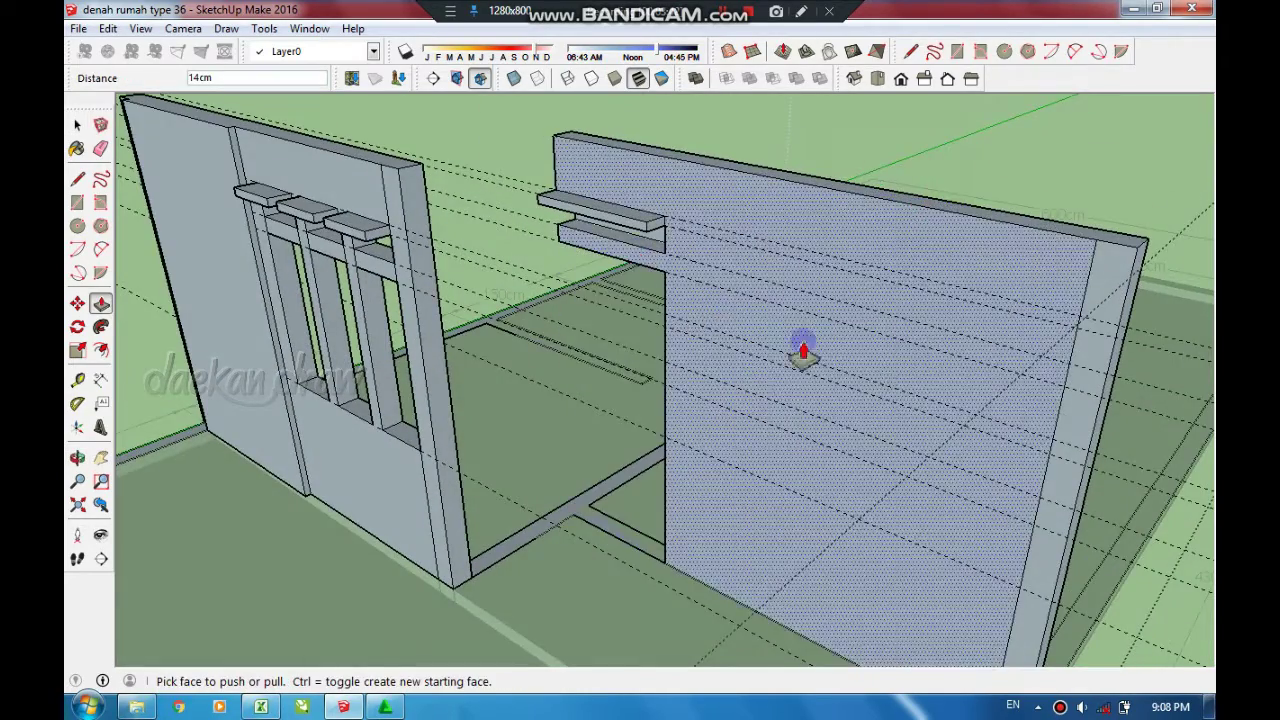
- Erase leftover edges around the doorway beside the window wall
mouse_move(800, 349)
middle_down()
mouse_move(634, 394)
mouse_move(484, 246)
mouse_move(512, 195)
middle_up()
key(e)
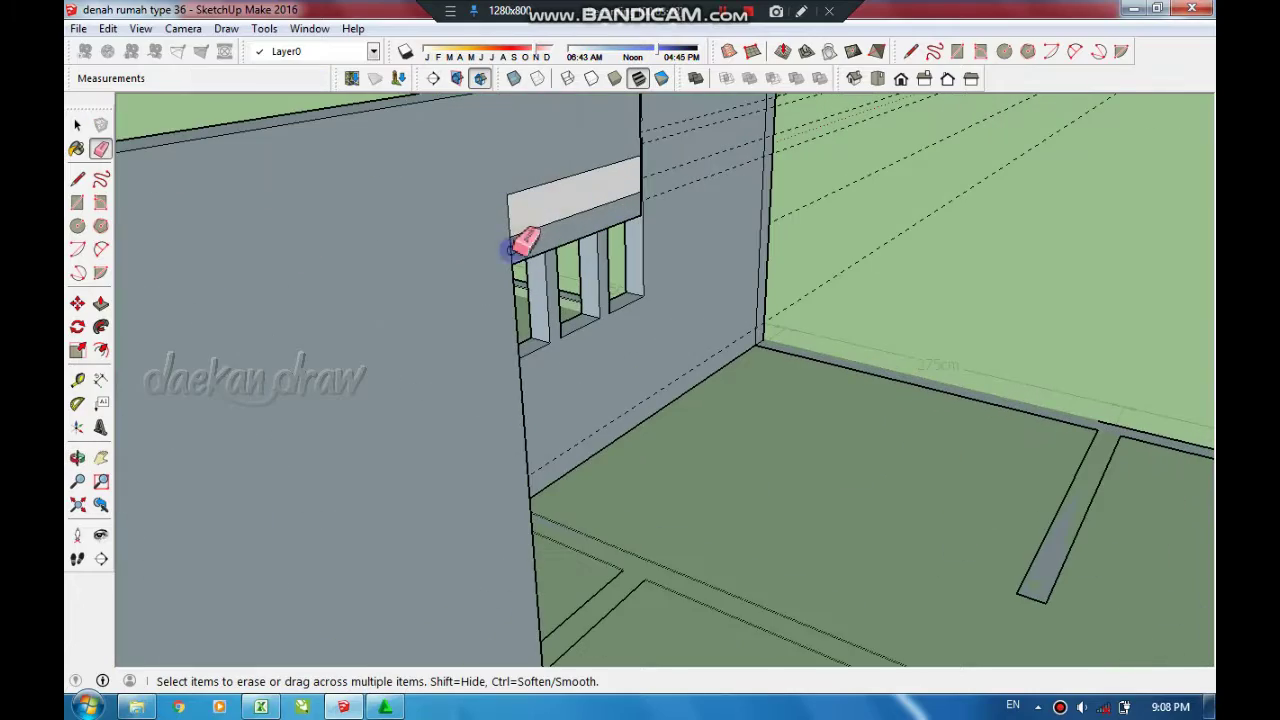
mouse_move(570, 348)
middle_down()
mouse_move(669, 377)
mouse_move(591, 399)
middle_up()
mouse_move(591, 399)
mouse_down()
mouse_move(649, 483)
mouse_move(749, 517)
mouse_move(689, 520)
mouse_move(645, 572)
mouse_move(729, 551)
mouse_move(711, 580)
mouse_up()
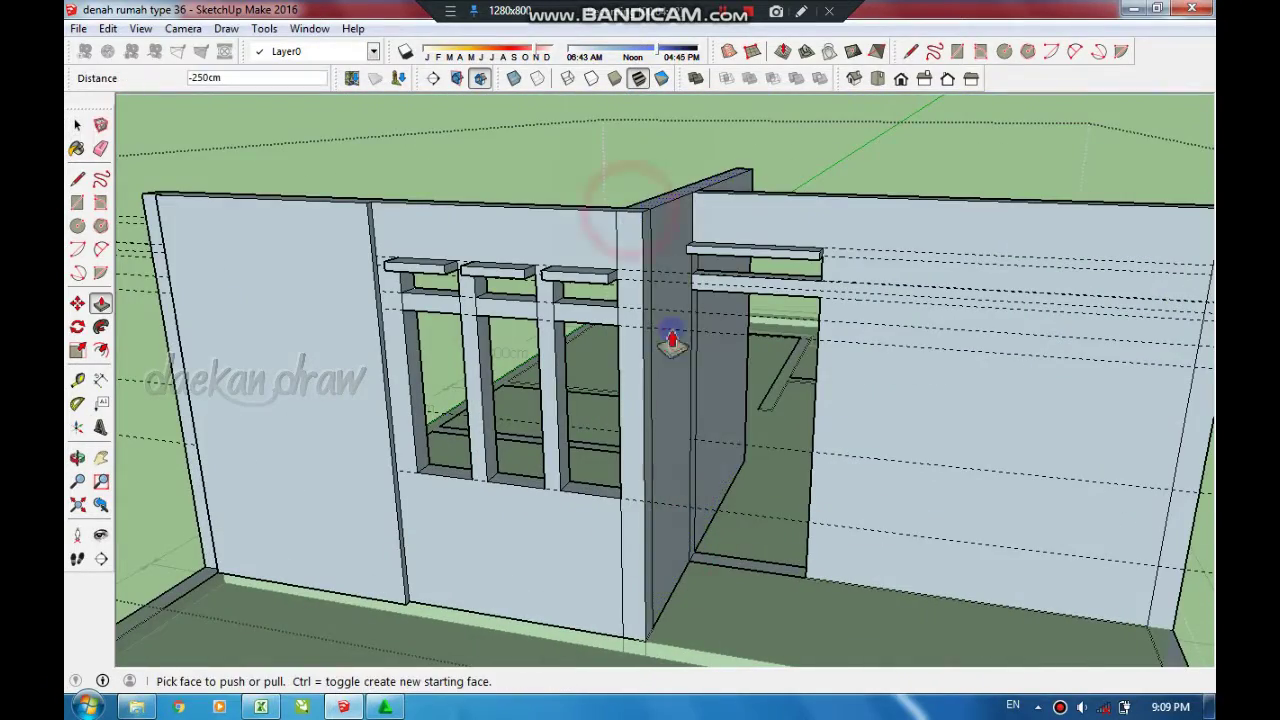
- Orbit and zoom around the house to check the doorway and 250 cm connecting wall
key(o)
mouse_move(866, 491)
mouse_down()
mouse_move(612, 506)
mouse_move(709, 403)
mouse_move(749, 414)
mouse_move(686, 380)
mouse_move(697, 446)
mouse_up()
scroll(697, 446, down, 2)
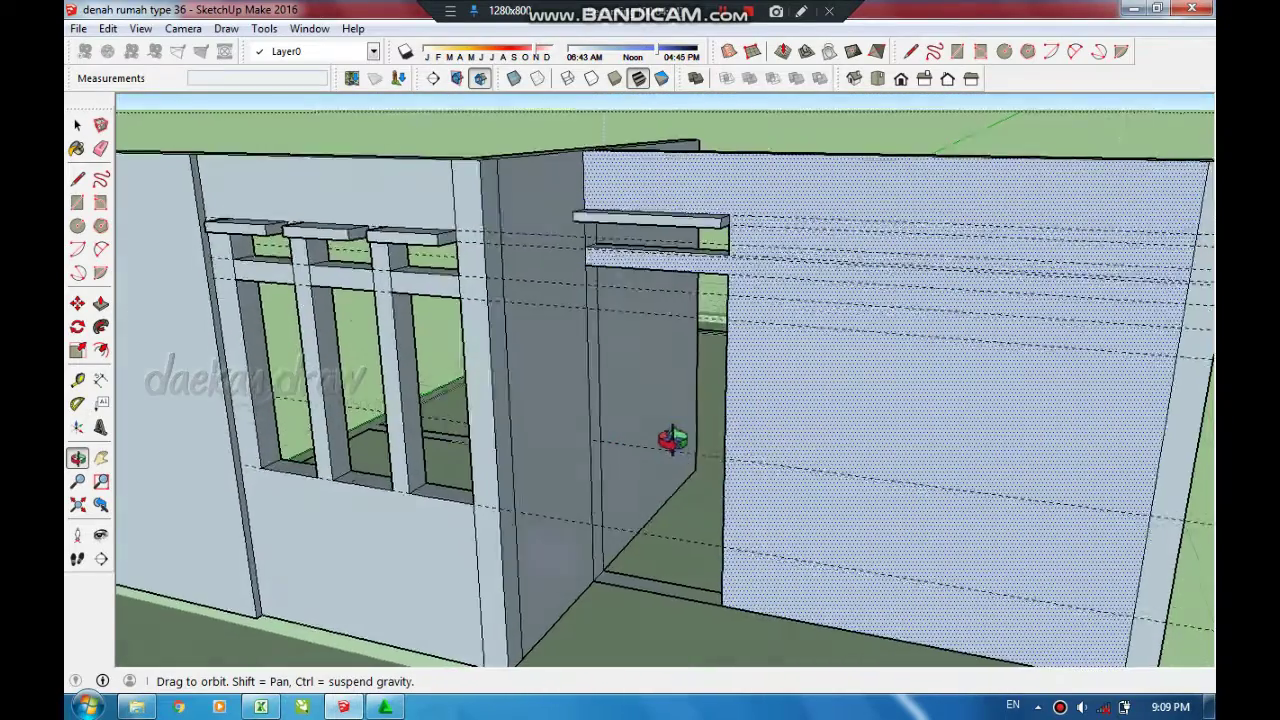
scroll(671, 443, down, 4)
scroll(700, 429, down, 2)
scroll(800, 531, up, 2)
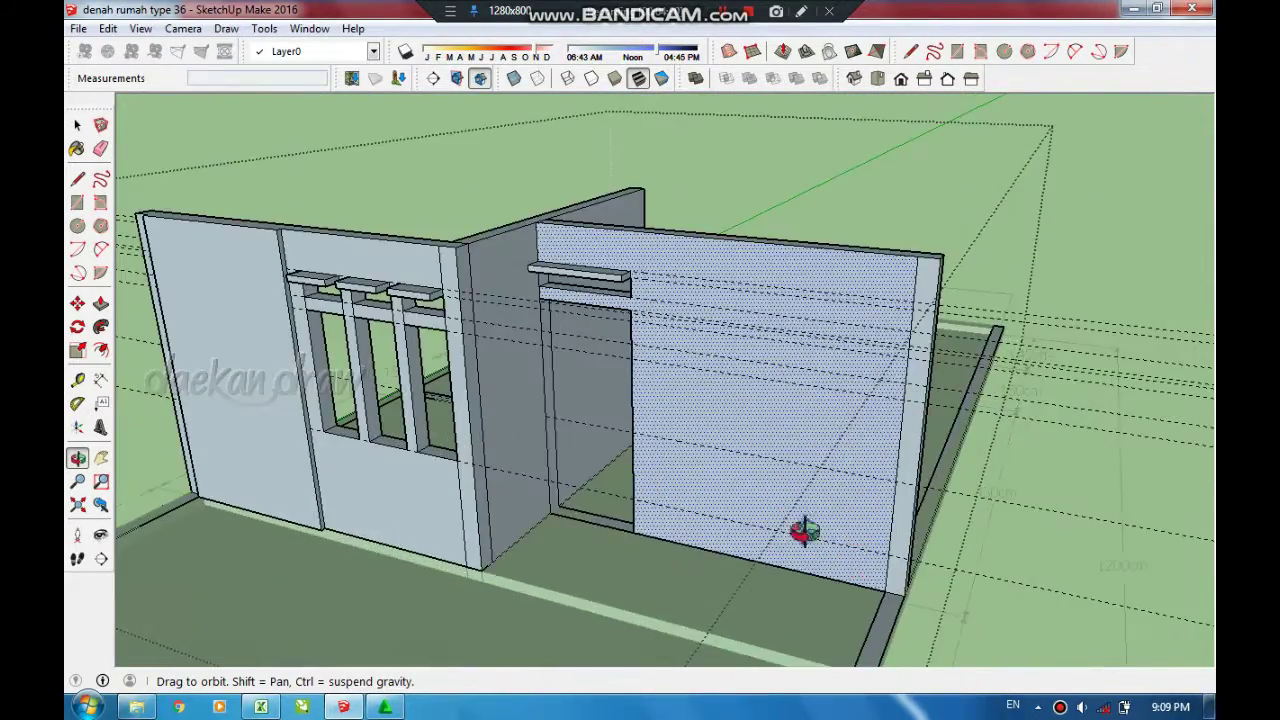
scroll(694, 429, up, 2)
scroll(617, 449, up, 2)
scroll(604, 444, up, 2)
scroll(604, 444, up, 1)
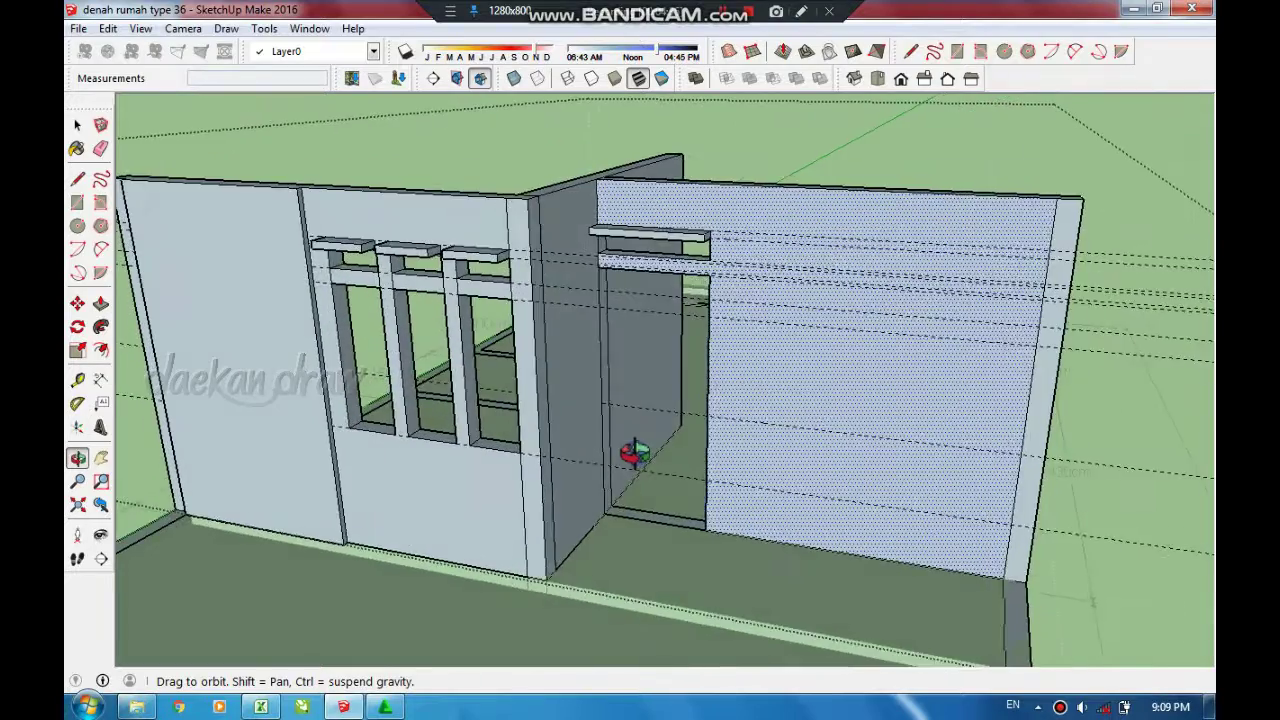
scroll(623, 451, up, 1)
mouse_move(957, 166)
middle_down()
mouse_move(802, 487)
mouse_move(780, 371)
middle_up()
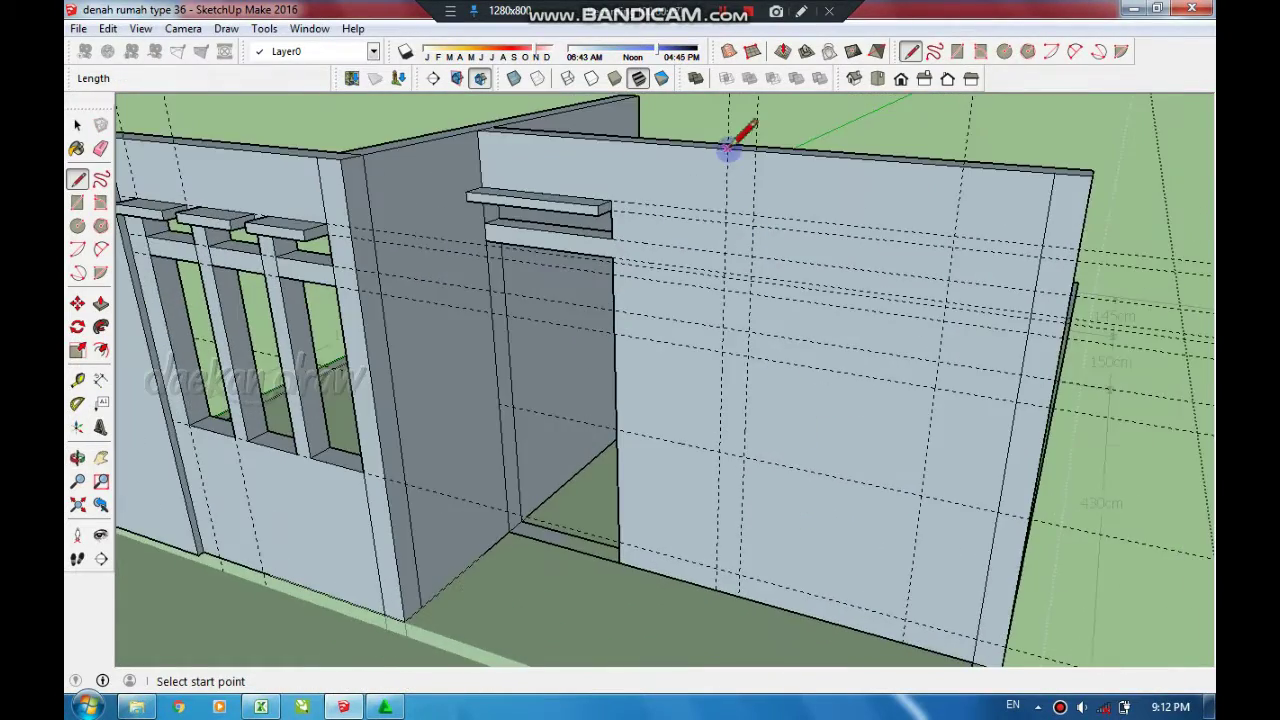
- Measure window positions with Tape Measure on the wall right of the doorway
key(space)
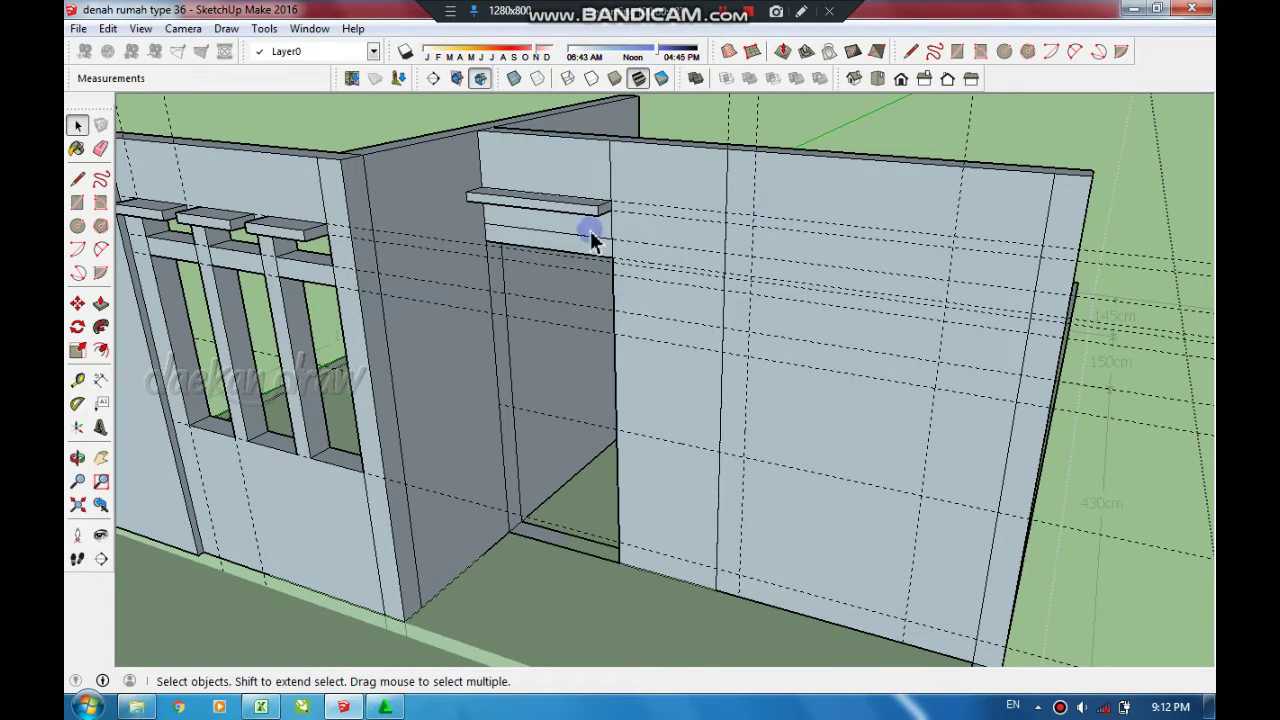
middle_drag(591, 237, 891, 349)
scroll(251, 329, up, 3)
key(t)
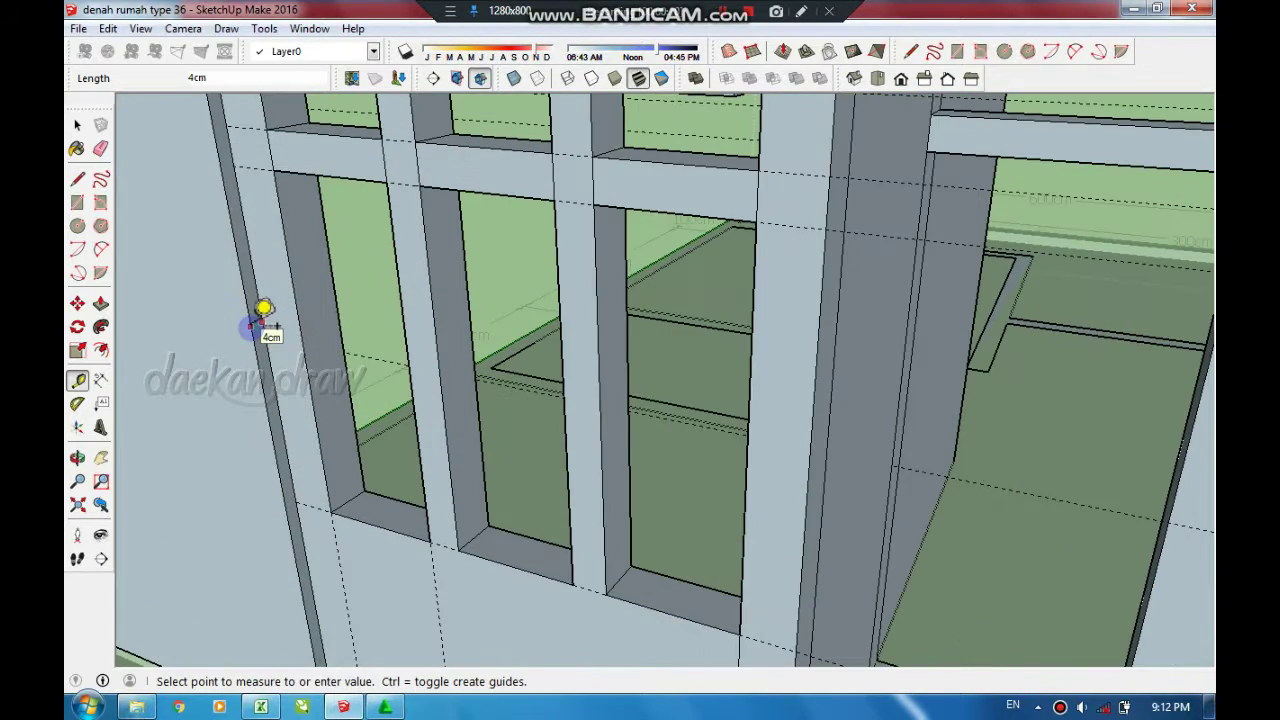
scroll(262, 309, down, 3)
scroll(214, 329, down, 5)
mouse_move(214, 329)
middle_down()
mouse_move(786, 337)
mouse_move(709, 206)
middle_up()
- Push/pull the wall strip face beside the doorway
key(p)
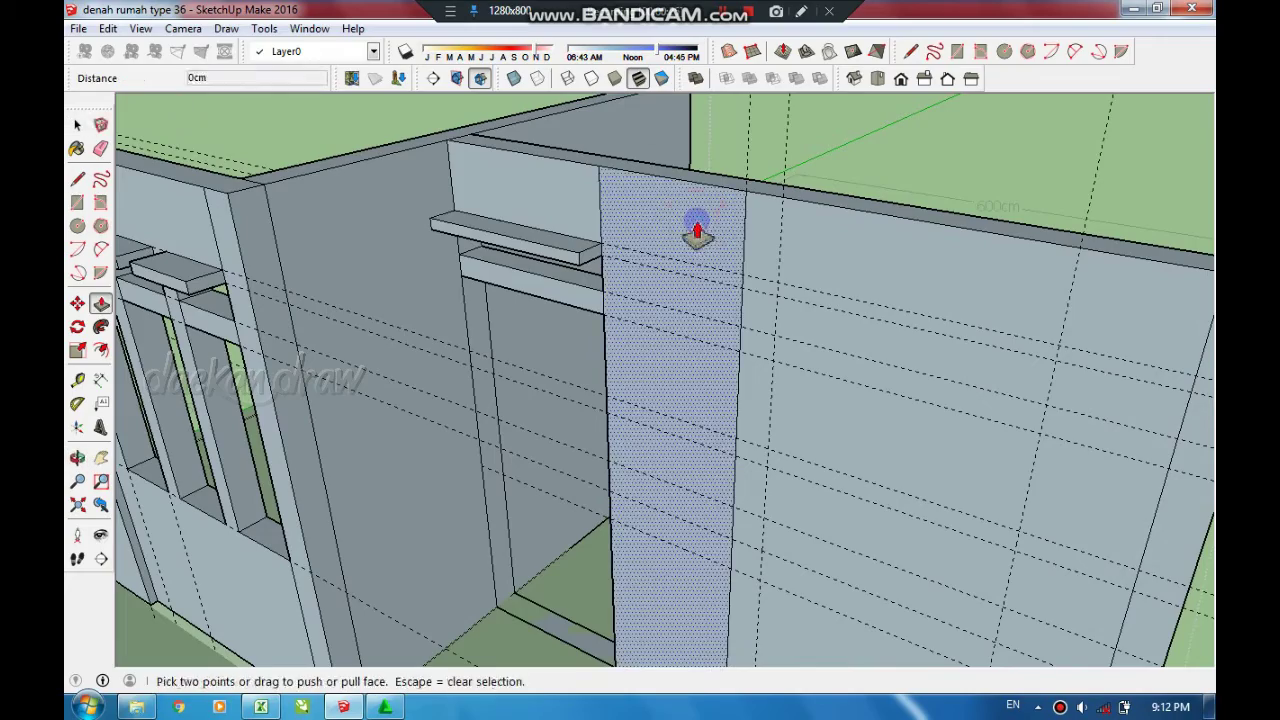
click(697, 233)
scroll(650, 220, down, 5)
mouse_move(608, 211)
middle_down()
mouse_move(757, 363)
mouse_move(808, 462)
middle_up()
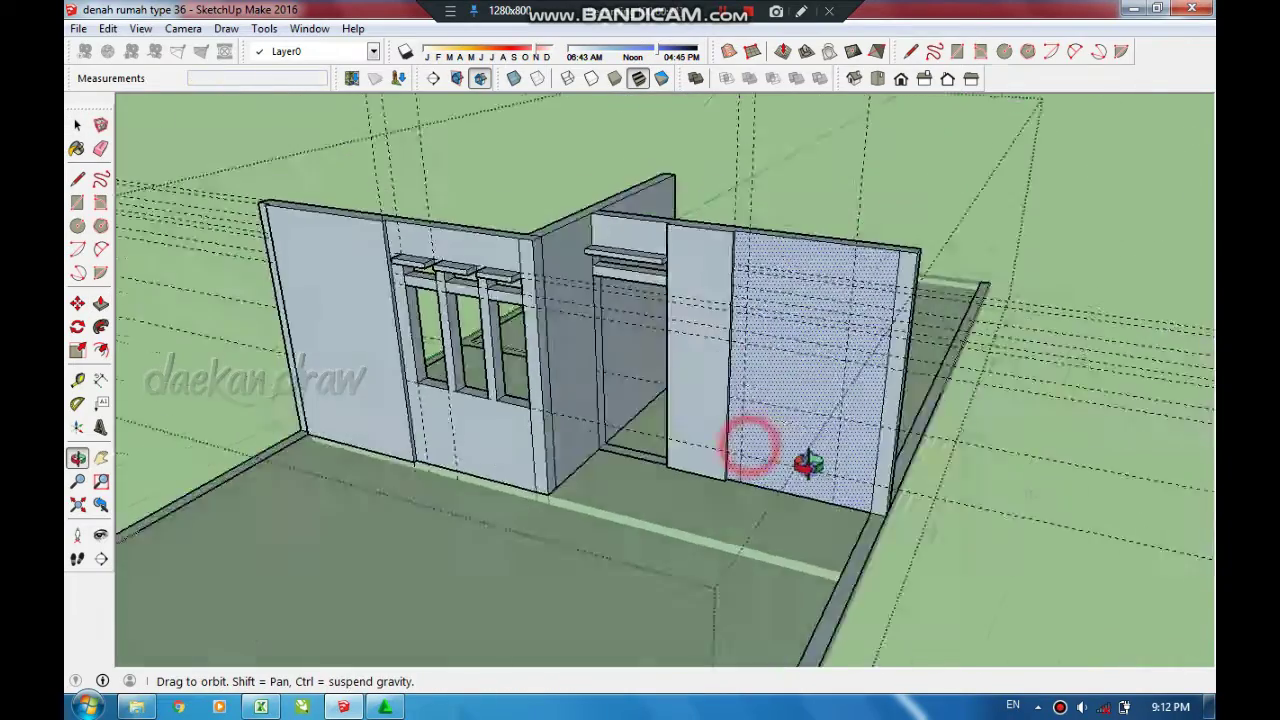
scroll(808, 462, up, 4)
key(space)
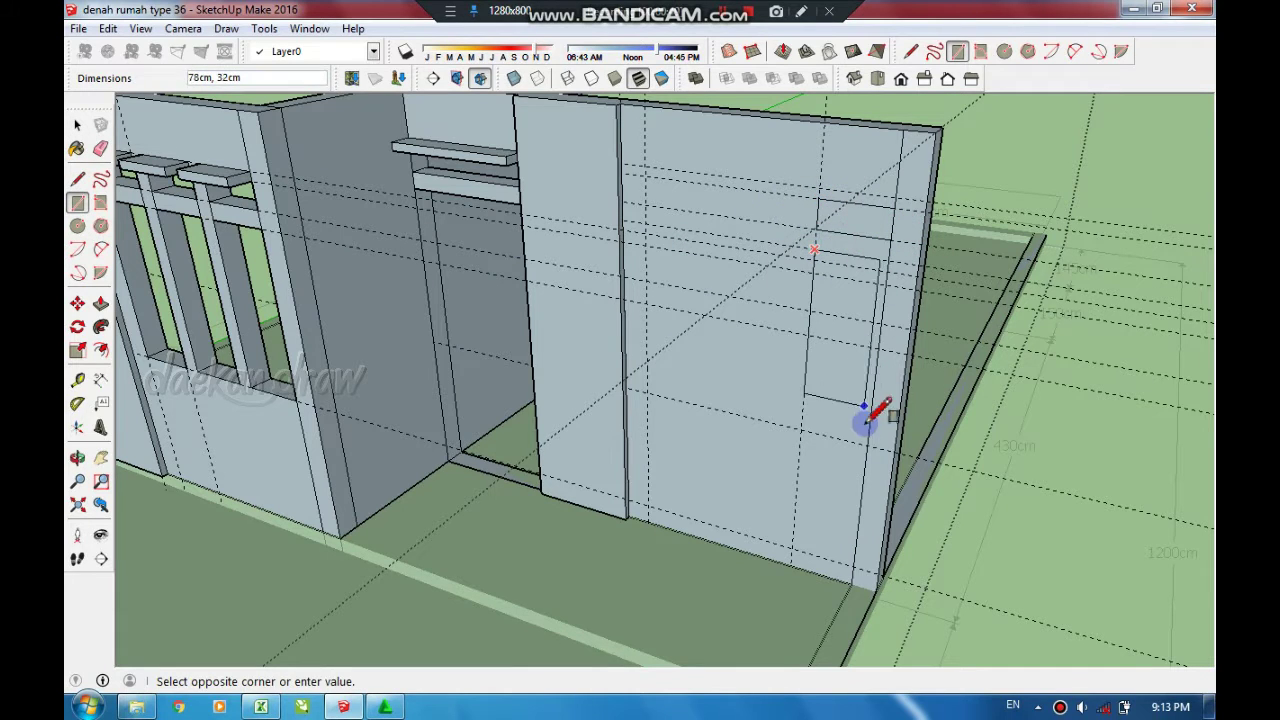
- Draw a window rectangle and Ctrl-copy it left with /2 for evenly spaced windows
key(space)
click(855, 222)
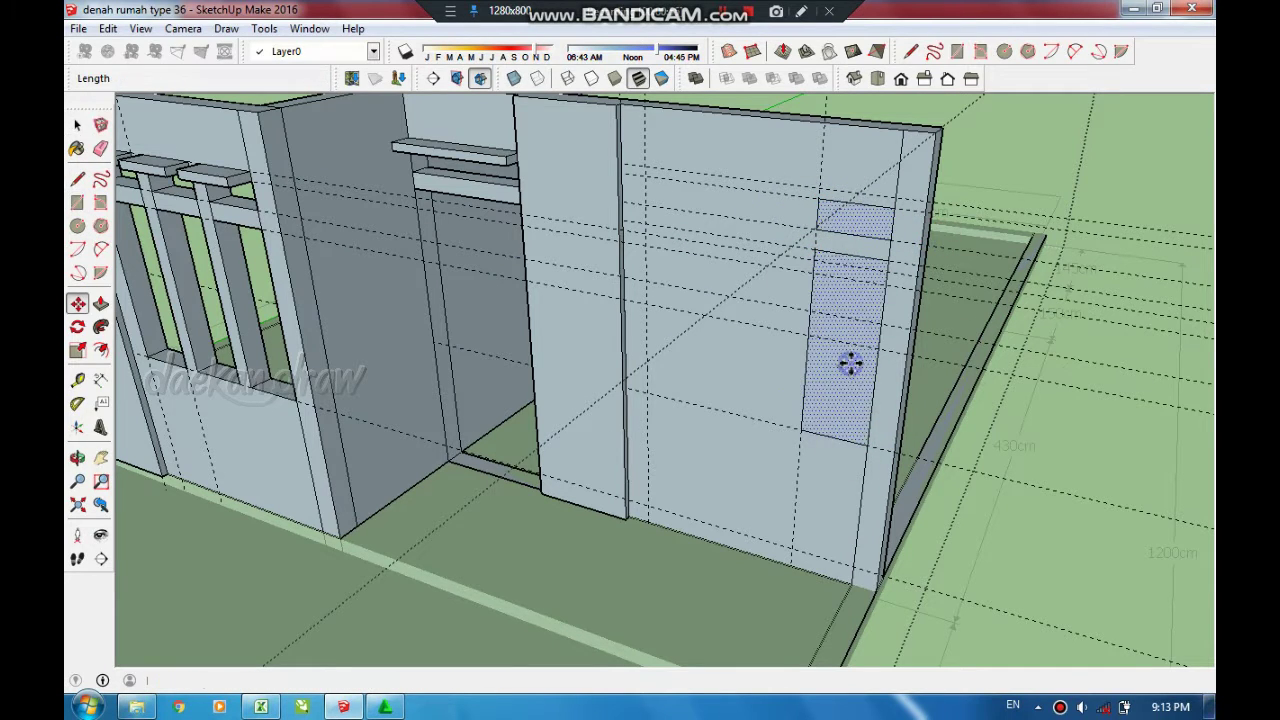
key(ctrl)
click(808, 430)
click(652, 393)
text(/2)
key(Return)
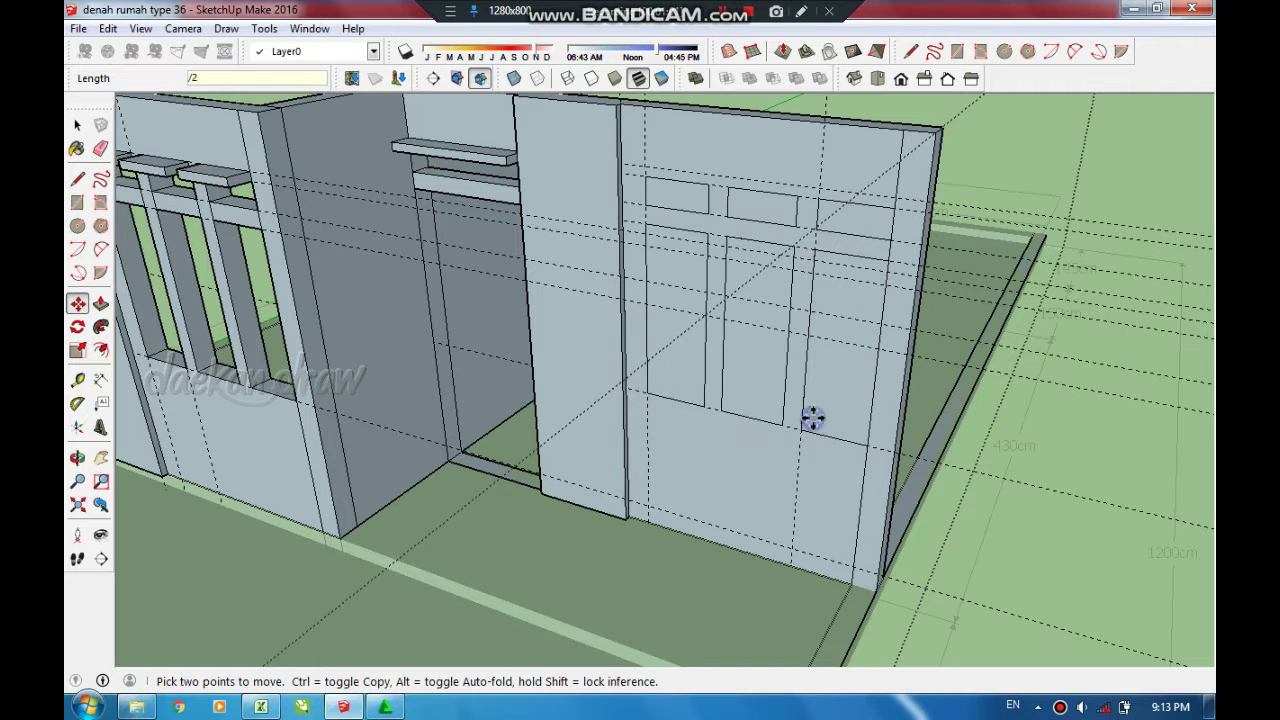
key(p)
- Push the three vent faces and the lower window faces through the wall
middle_drag(843, 427, 857, 423)
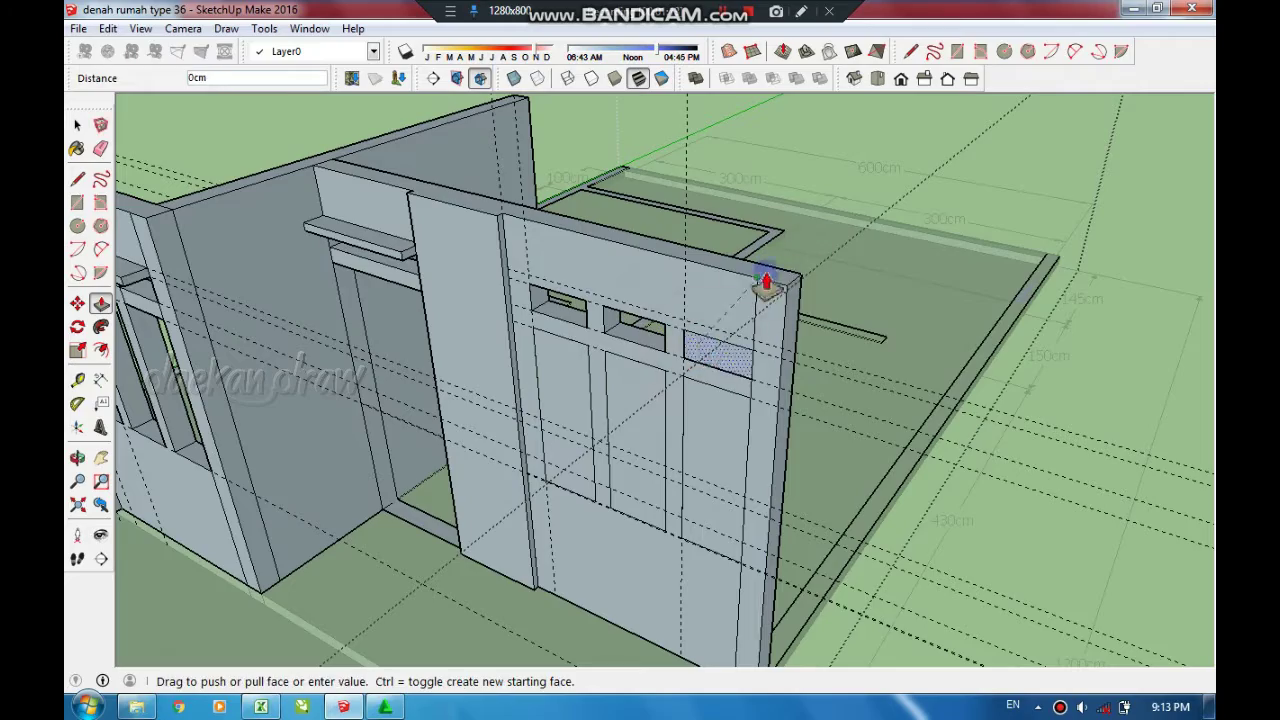
click(765, 275)
double_click(569, 400)
click(762, 272)
key(Escape)
double_click(640, 380)
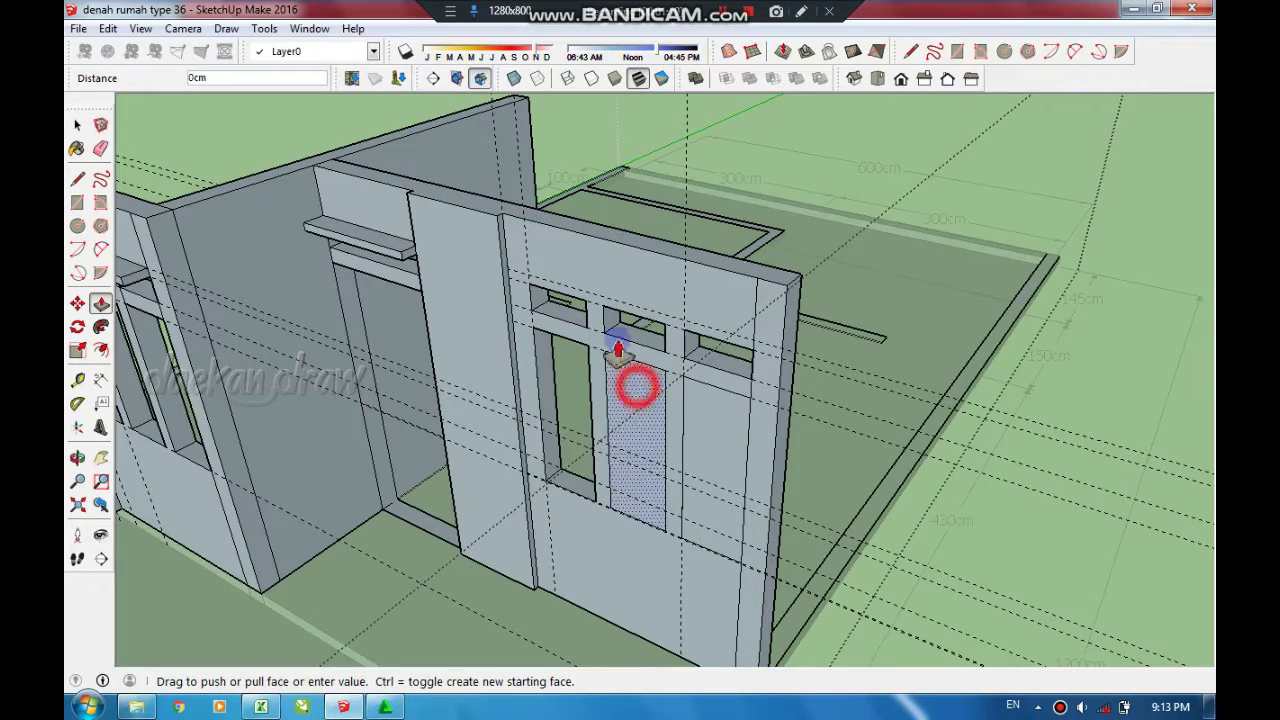
double_click(674, 409)
mouse_move(657, 297)
middle_down()
mouse_move(922, 307)
mouse_move(889, 363)
mouse_move(751, 386)
mouse_move(749, 314)
mouse_move(891, 358)
middle_up()
- Draw thin rectangle strips over the left, middle and right vents
scroll(891, 358, up, 2)
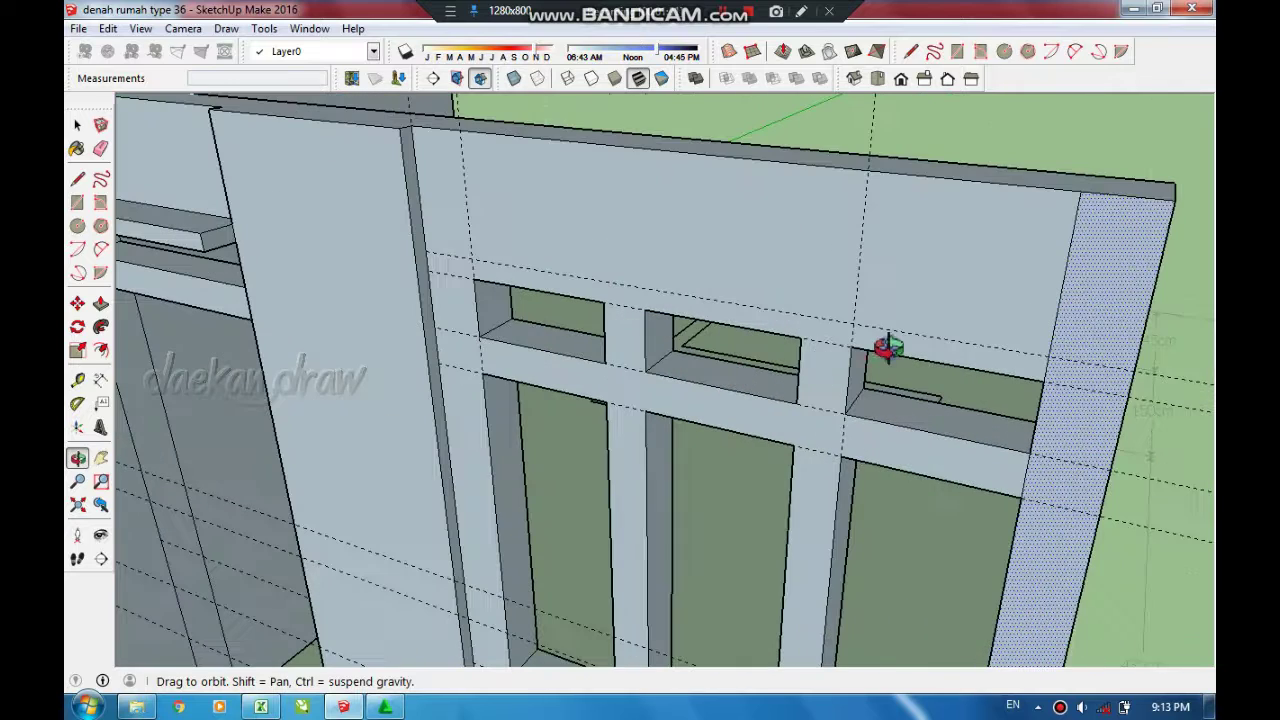
click(79, 205)
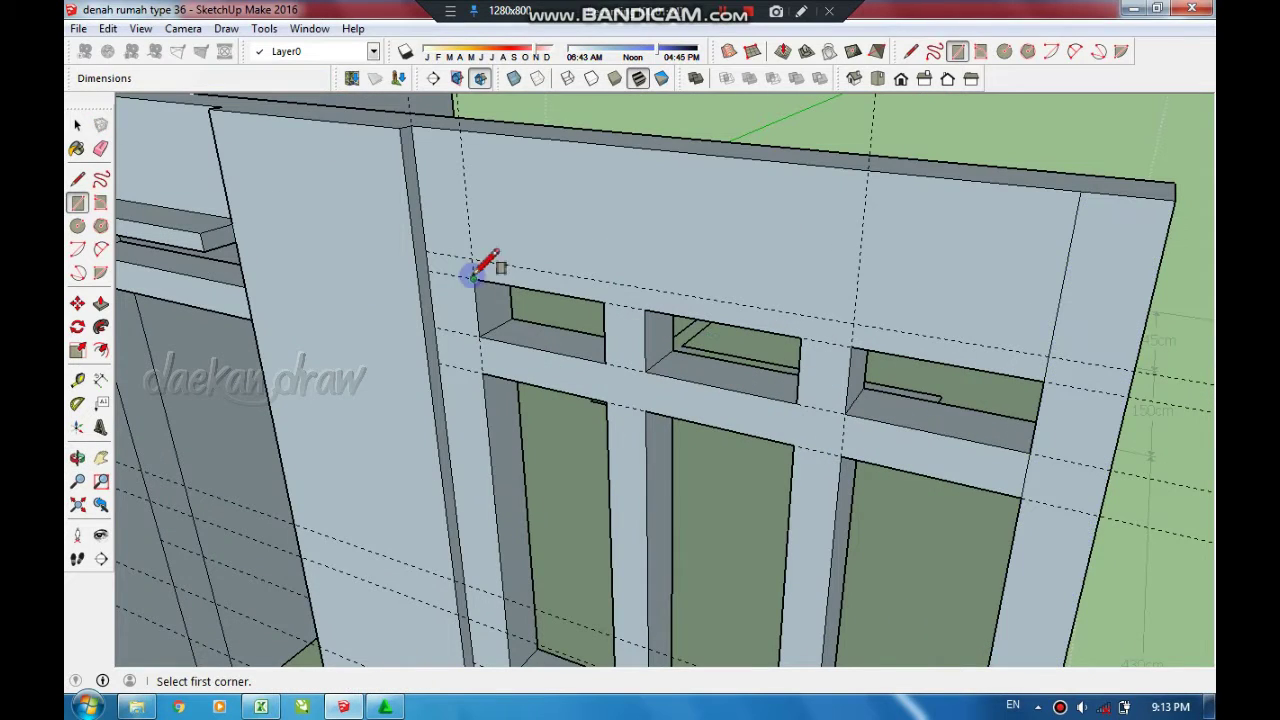
click(604, 287)
click(645, 310)
click(801, 338)
click(851, 347)
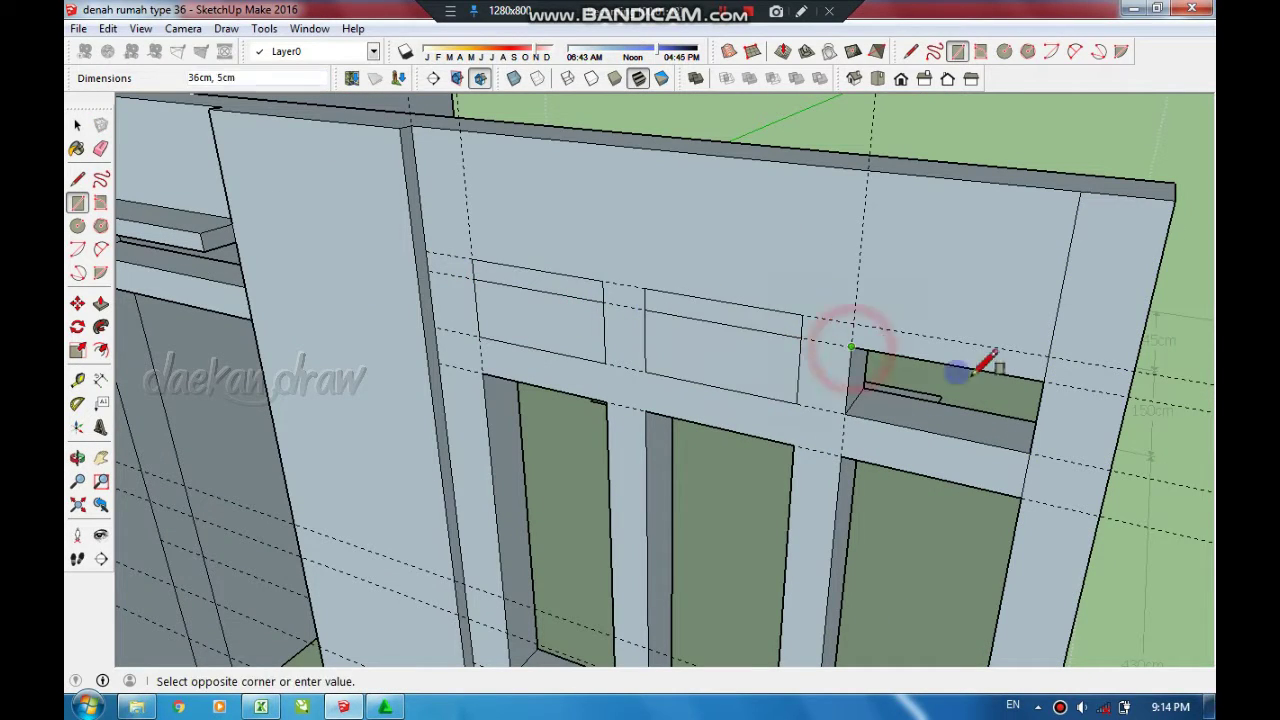
click(1046, 357)
- Delete the faces covering the vents and push the strips out 14 cm
shift+click(965, 405)
key(Delete)
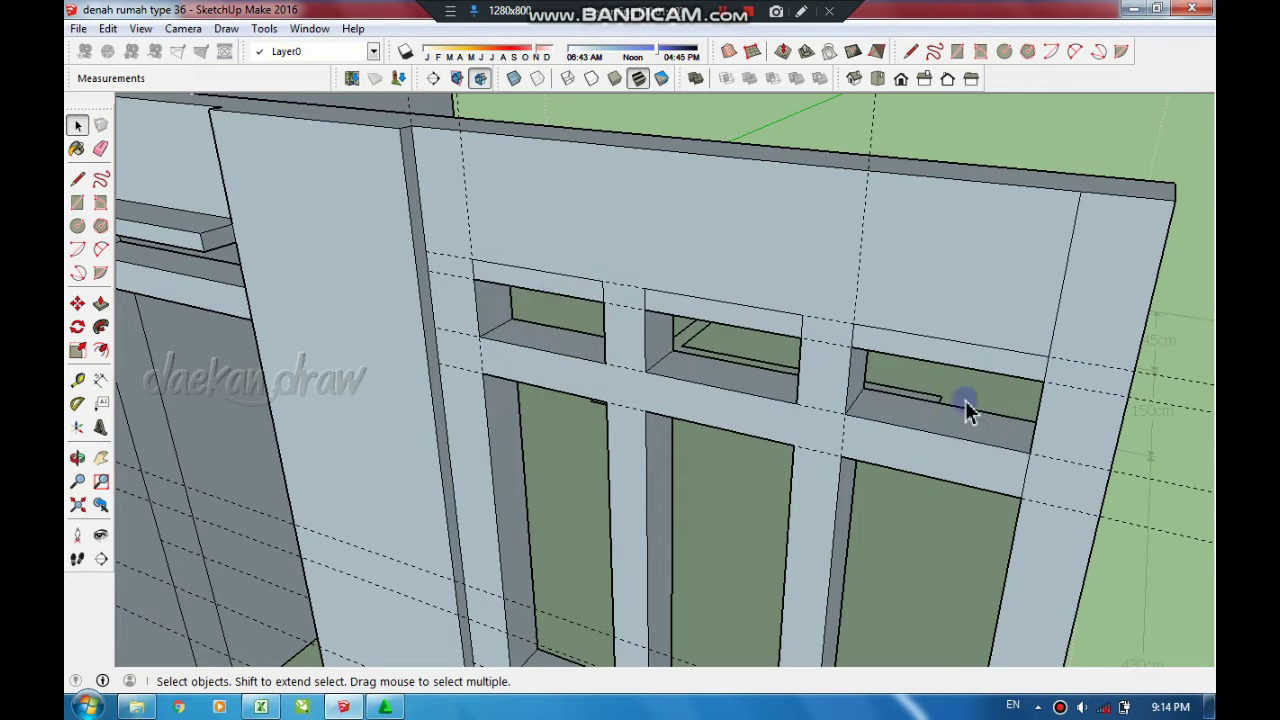
key(p)
click(578, 290)
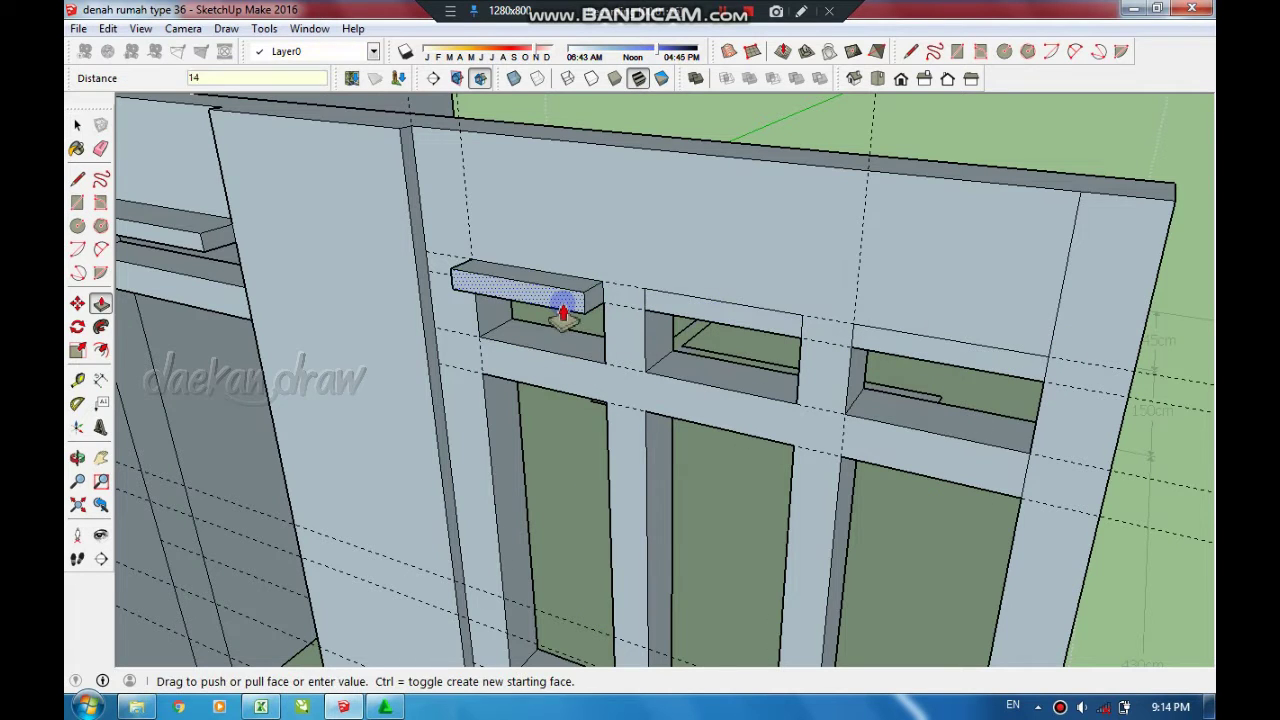
scroll(550, 305, down, 3)
mouse_move(737, 337)
middle_down()
mouse_move(983, 337)
mouse_move(689, 463)
mouse_move(567, 350)
mouse_move(697, 409)
mouse_move(486, 486)
mouse_move(783, 473)
mouse_move(903, 449)
mouse_move(700, 414)
mouse_move(681, 449)
mouse_move(917, 514)
mouse_move(1037, 451)
mouse_move(557, 486)
mouse_move(549, 382)
mouse_move(880, 429)
mouse_move(994, 537)
middle_up()
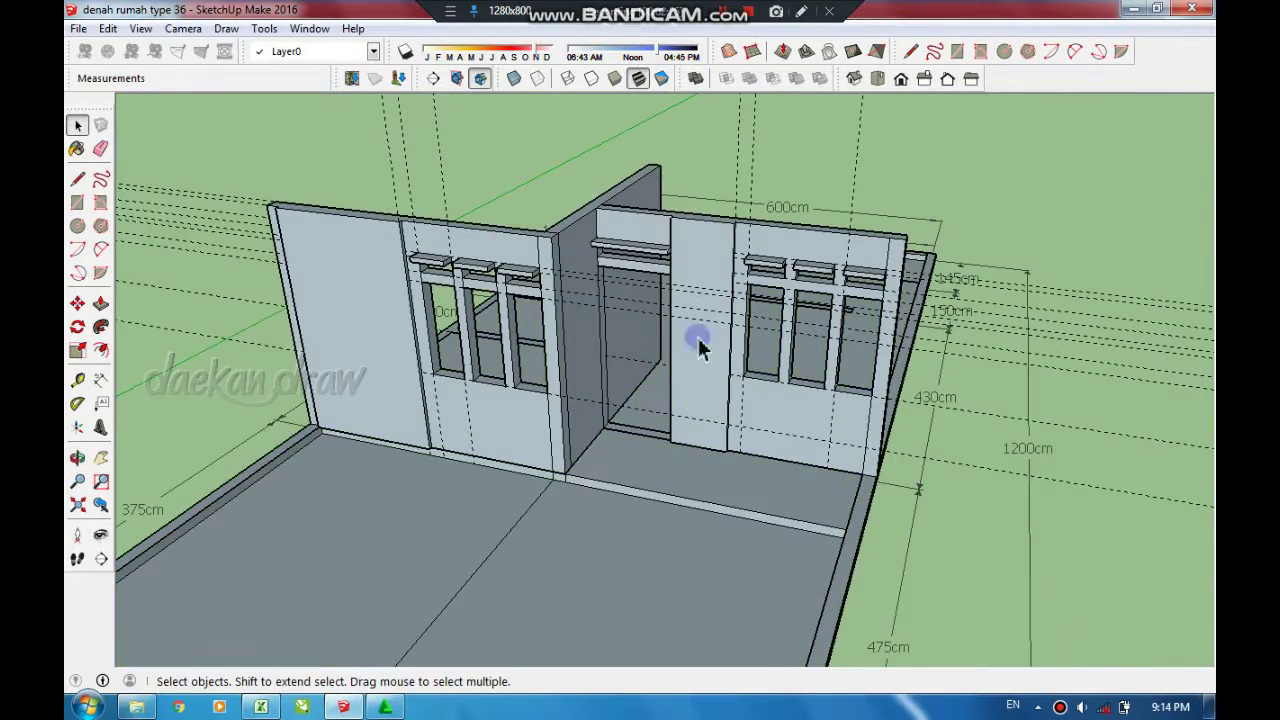
- Delete all construction guides via Edit > Delete Guides
click(107, 28)
click(160, 195)
scroll(750, 390, down, 5)
scroll(809, 417, up, 4)
mouse_move(809, 417)
middle_down()
mouse_move(740, 391)
mouse_move(1034, 329)
mouse_move(851, 457)
mouse_move(534, 400)
mouse_move(826, 420)
mouse_move(671, 338)
middle_up()
scroll(873, 395, up, 3)
scroll(826, 420, up, 4)
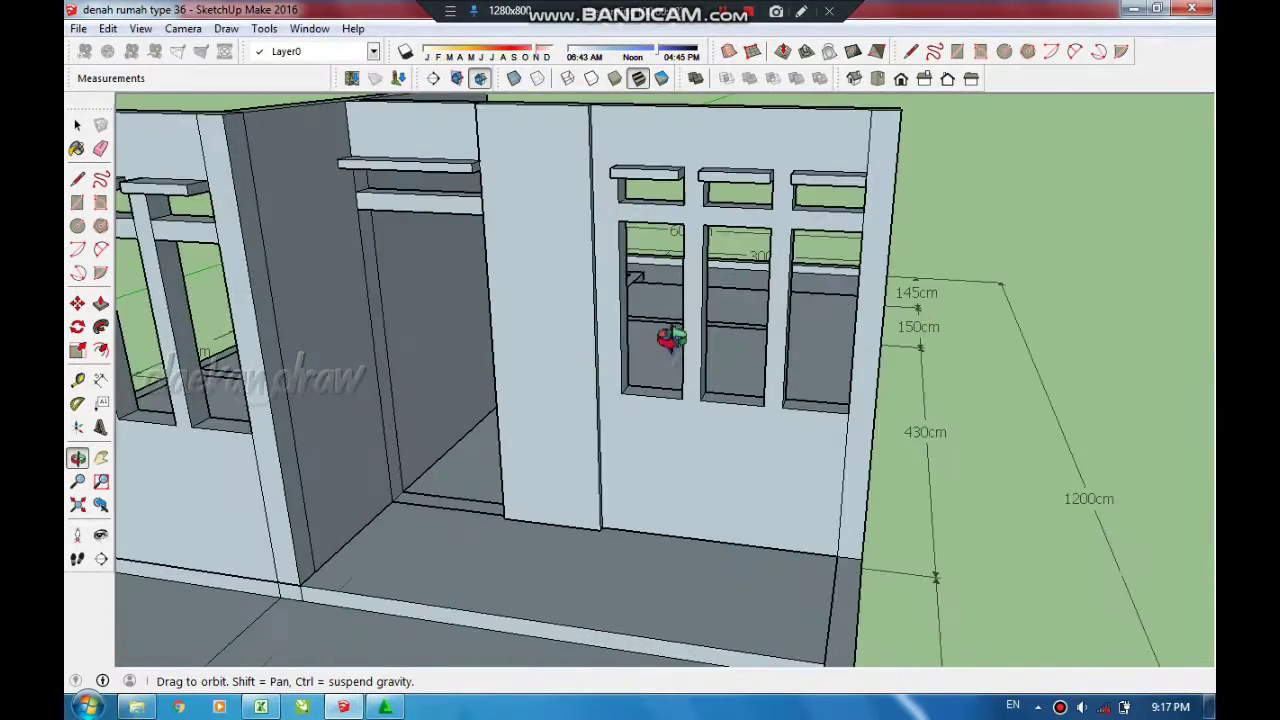
- Draw an 80 x 190 cm door face in the doorway
click(78, 204)
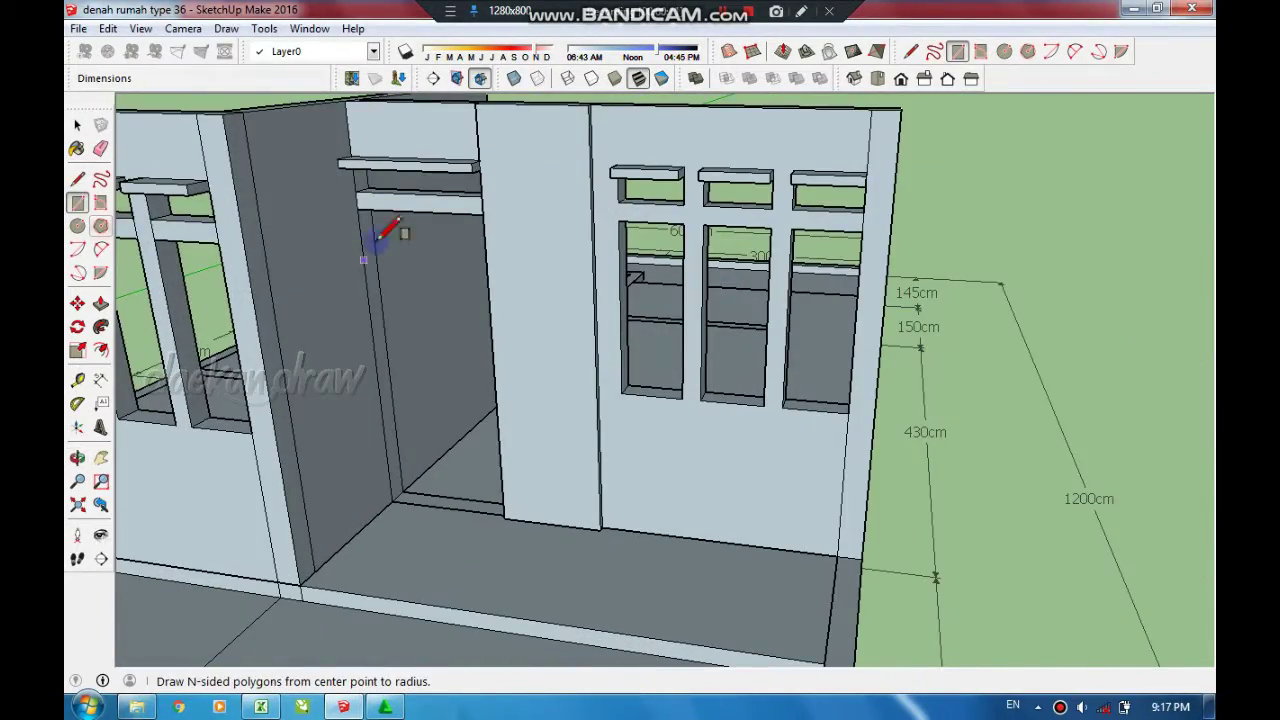
click(481, 503)
middle_drag(491, 506, 537, 466)
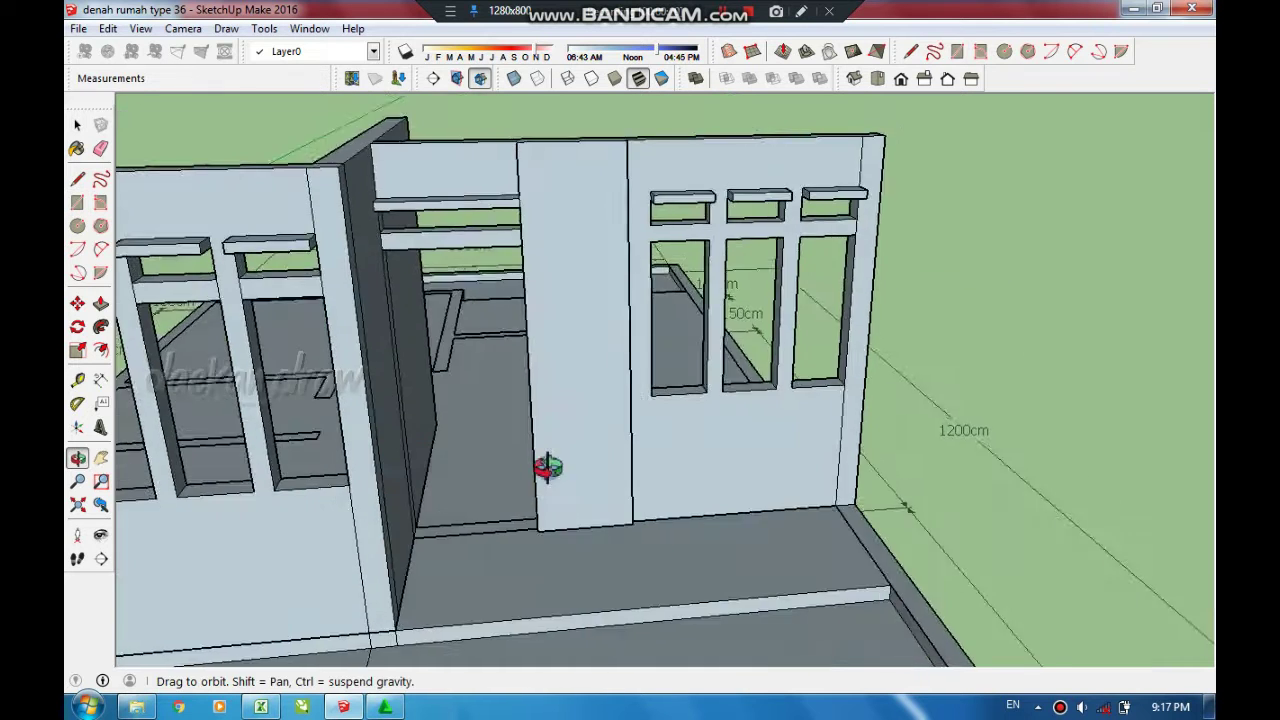
scroll(447, 437, up, 3)
scroll(447, 437, down, 2)
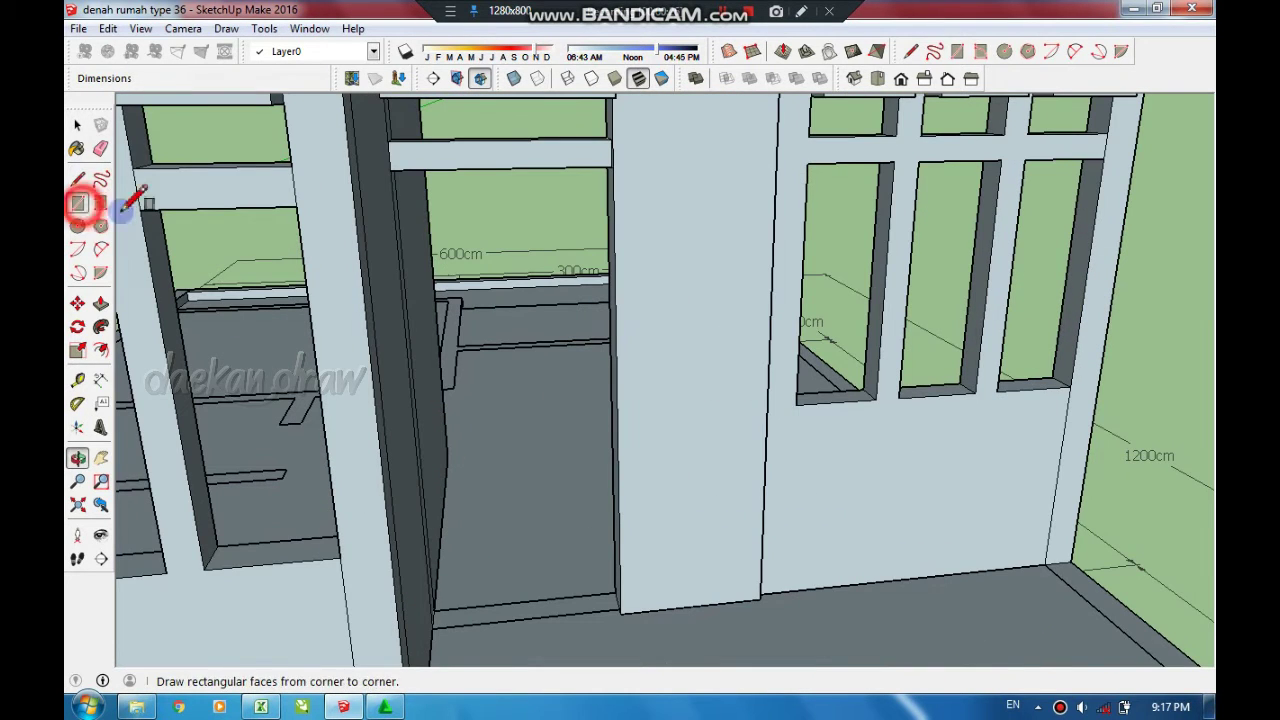
scroll(618, 600, up, 2)
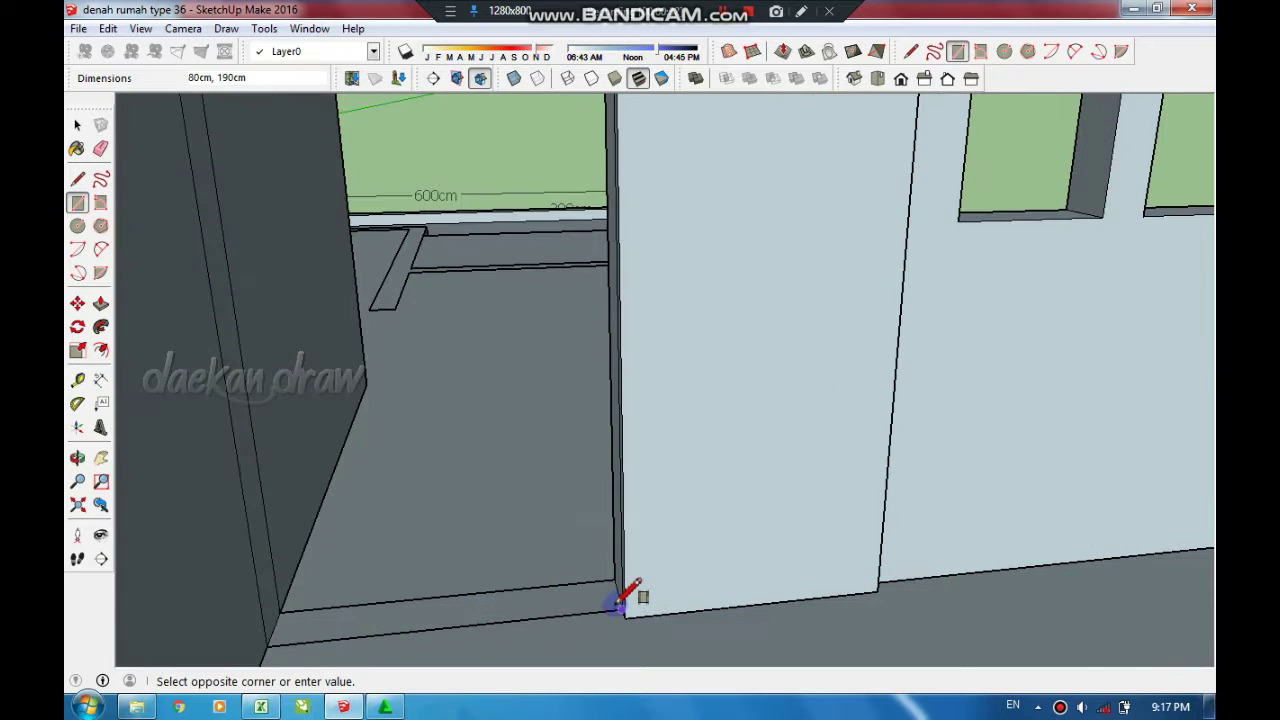
click(620, 594)
scroll(529, 586, down, 5)
scroll(510, 418, up, 1)
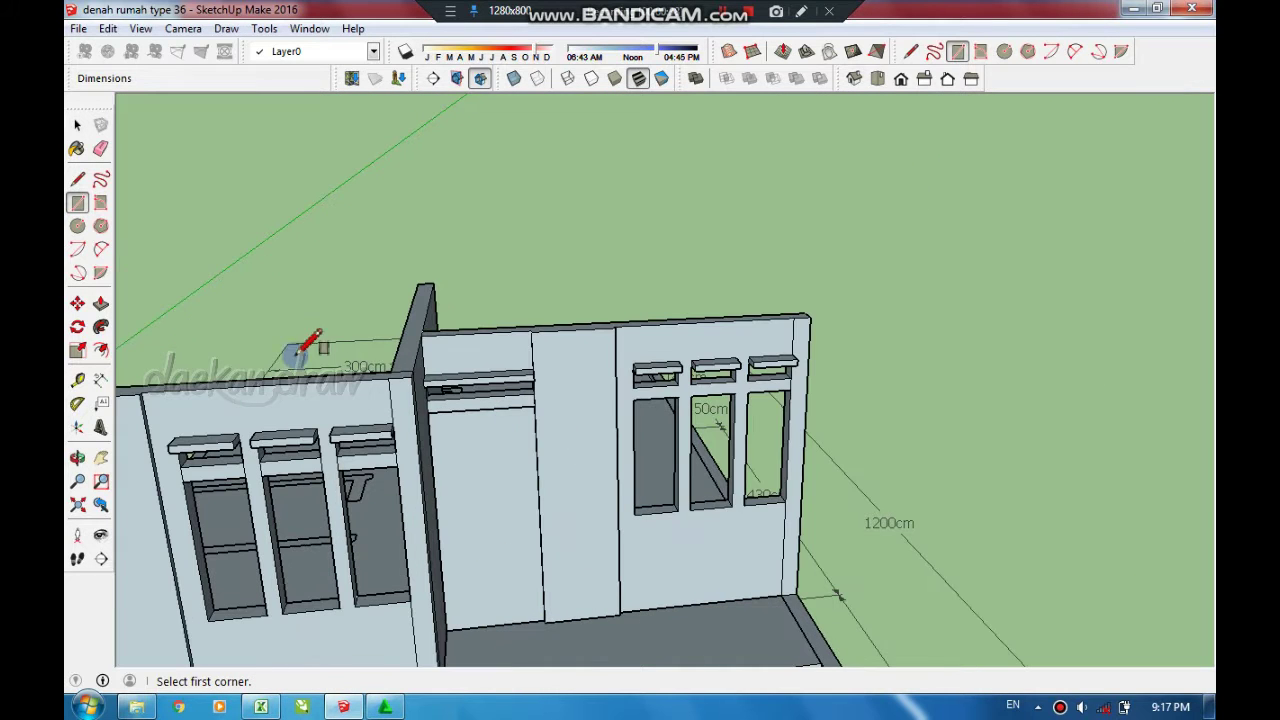
- Draw an 80 x 15 cm face in the opening above the door
middle_drag(525, 440, 500, 310)
scroll(491, 329, up, 3)
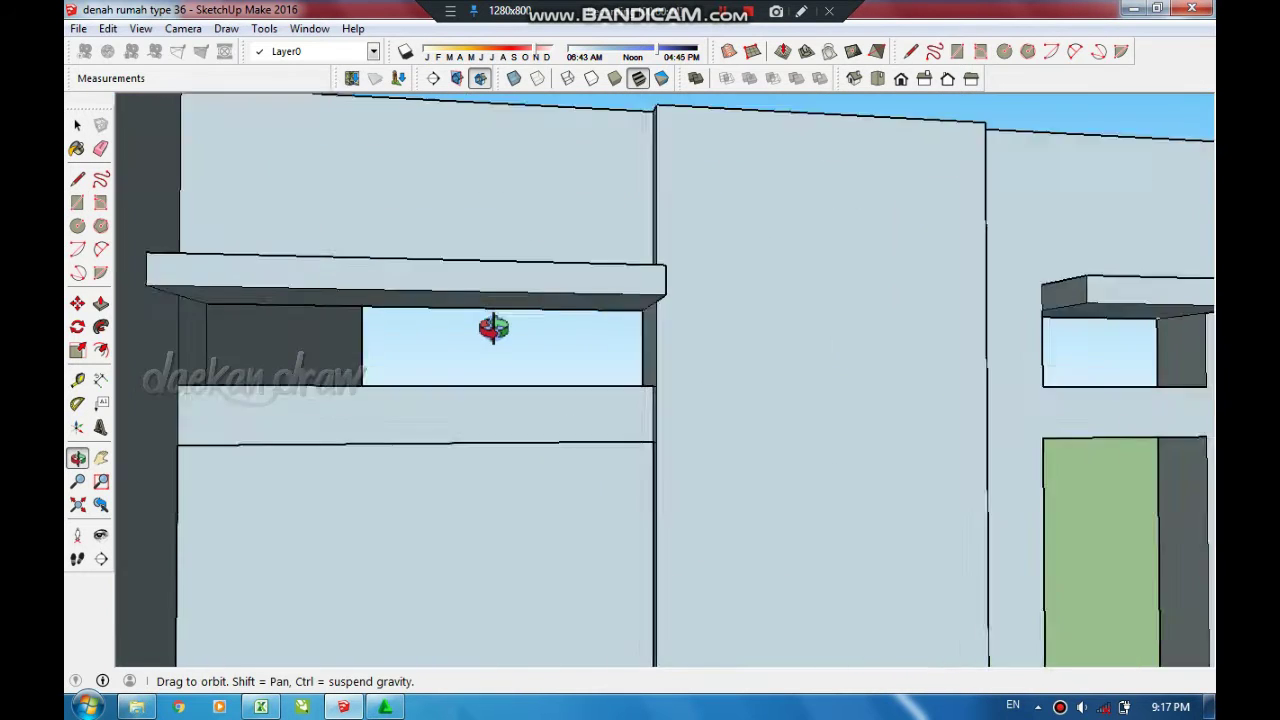
scroll(520, 354, up, 3)
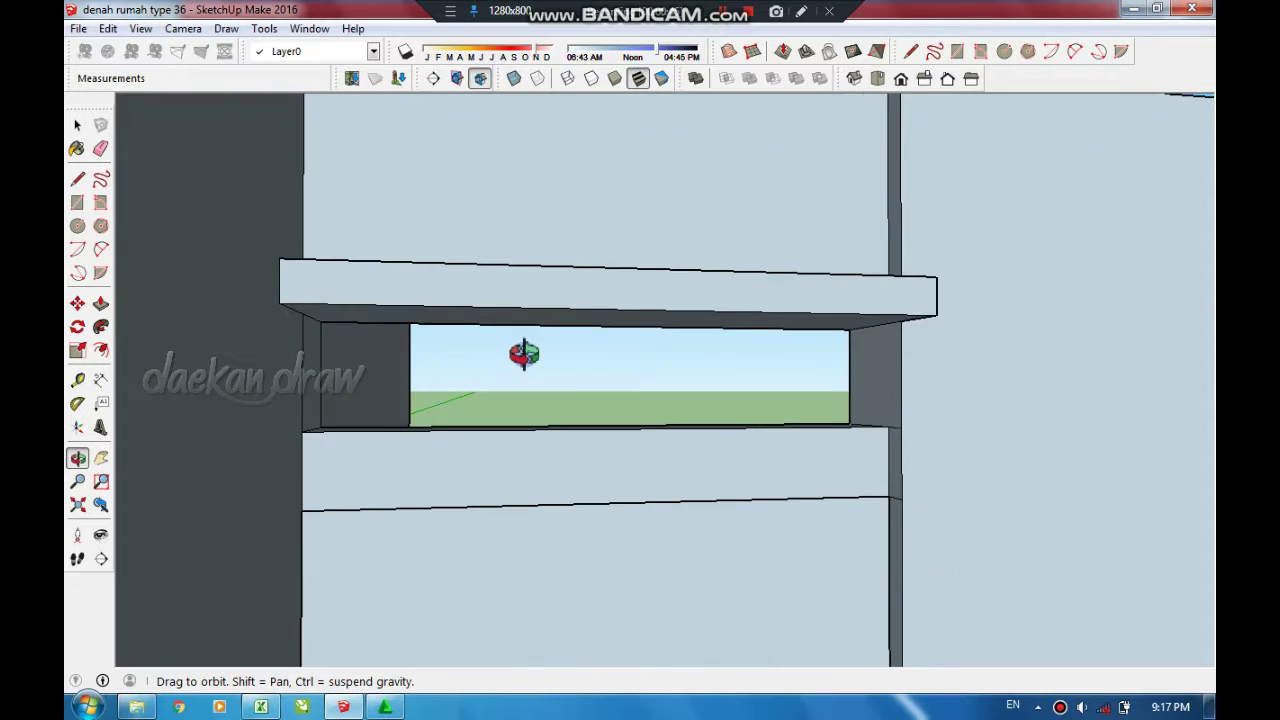
click(901, 427)
scroll(400, 297, down, 3)
scroll(400, 294, down, 2)
scroll(491, 403, down, 2)
- Group the door face with the face above it and move the group outside the house
key(space)
click(438, 328)
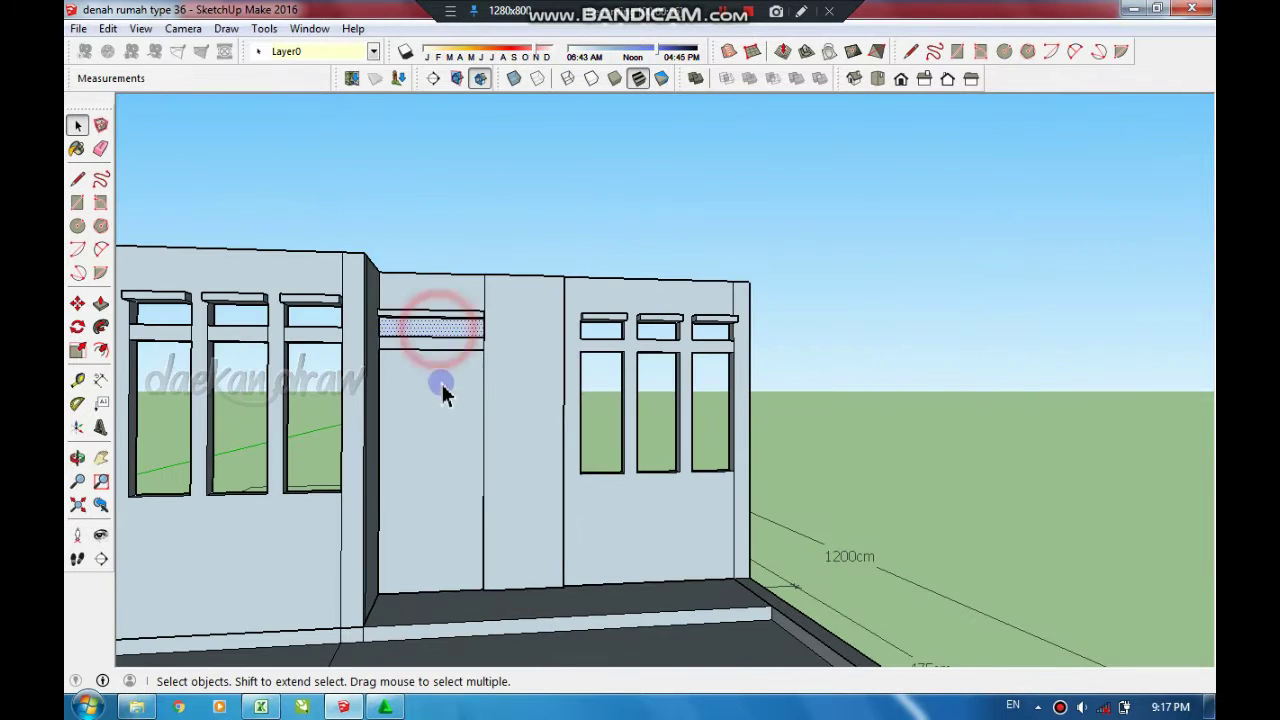
shift+click(443, 450)
right_click(443, 457)
click(514, 337)
key(m)
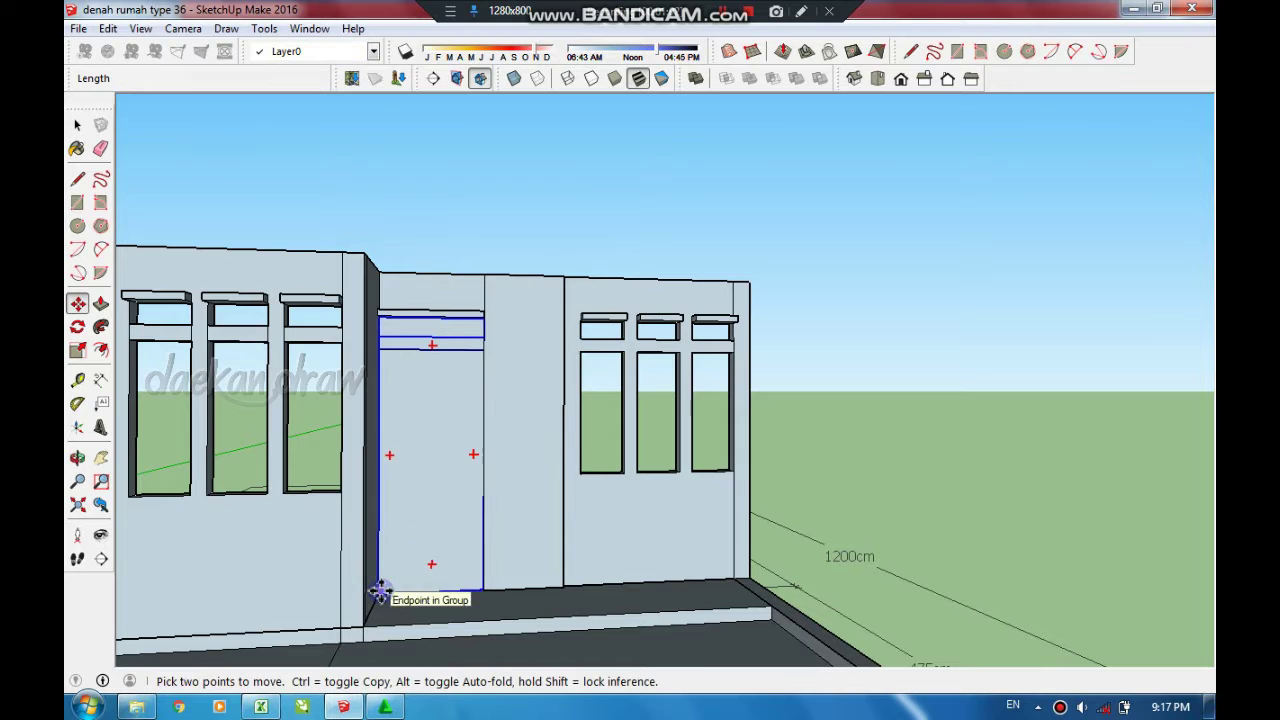
click(380, 591)
click(1063, 563)
- Draw a rectangle panel over the left window opening of the front wall
key(o)
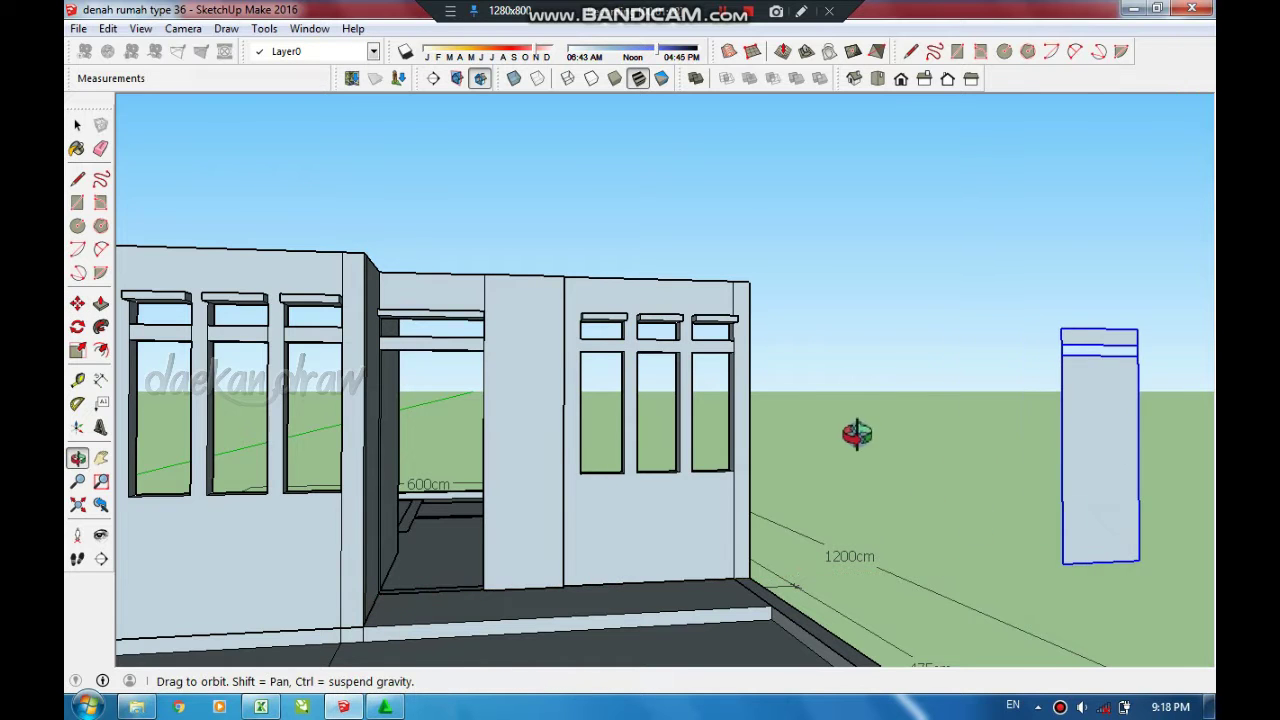
mouse_move(856, 433)
mouse_down()
mouse_move(977, 517)
mouse_move(1063, 529)
mouse_move(809, 297)
mouse_move(836, 365)
mouse_move(960, 543)
mouse_up()
scroll(943, 506, up, 5)
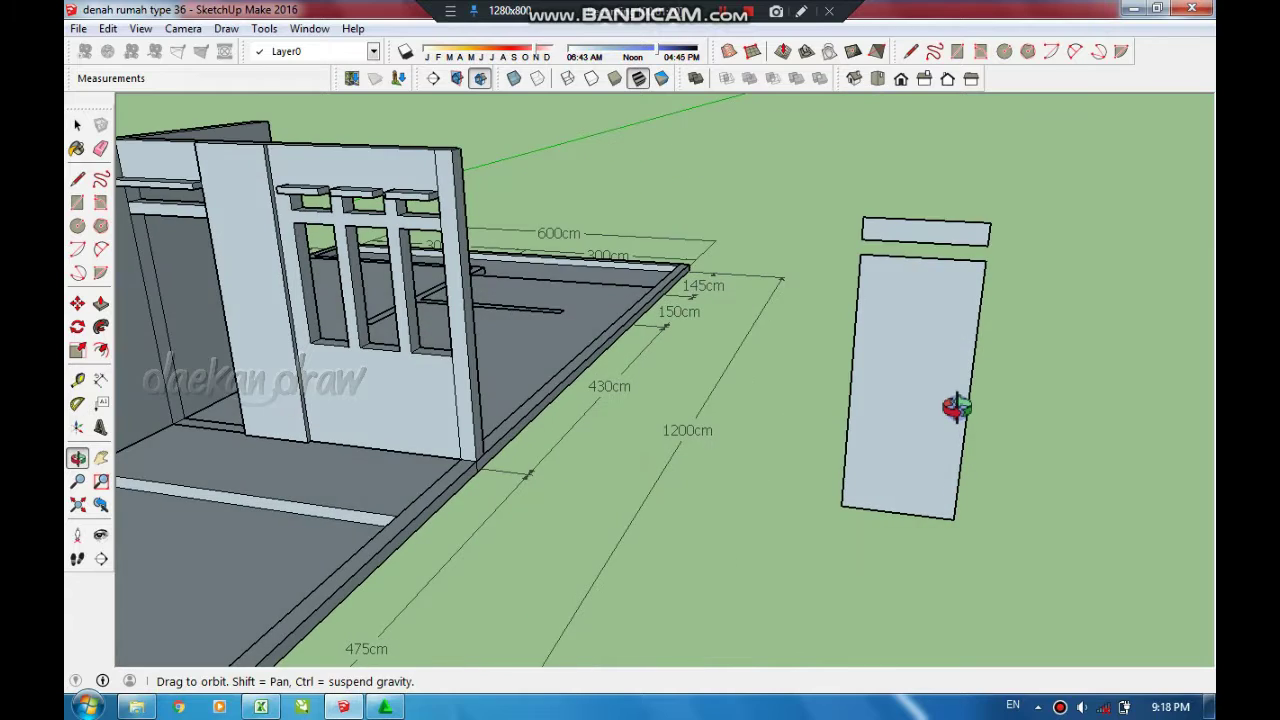
mouse_move(955, 405)
mouse_down()
mouse_move(960, 386)
mouse_move(980, 390)
mouse_up()
mouse_move(1028, 412)
middle_down()
mouse_move(923, 371)
mouse_move(694, 400)
mouse_move(617, 289)
mouse_move(617, 220)
middle_up()
scroll(600, 240, up, 2)
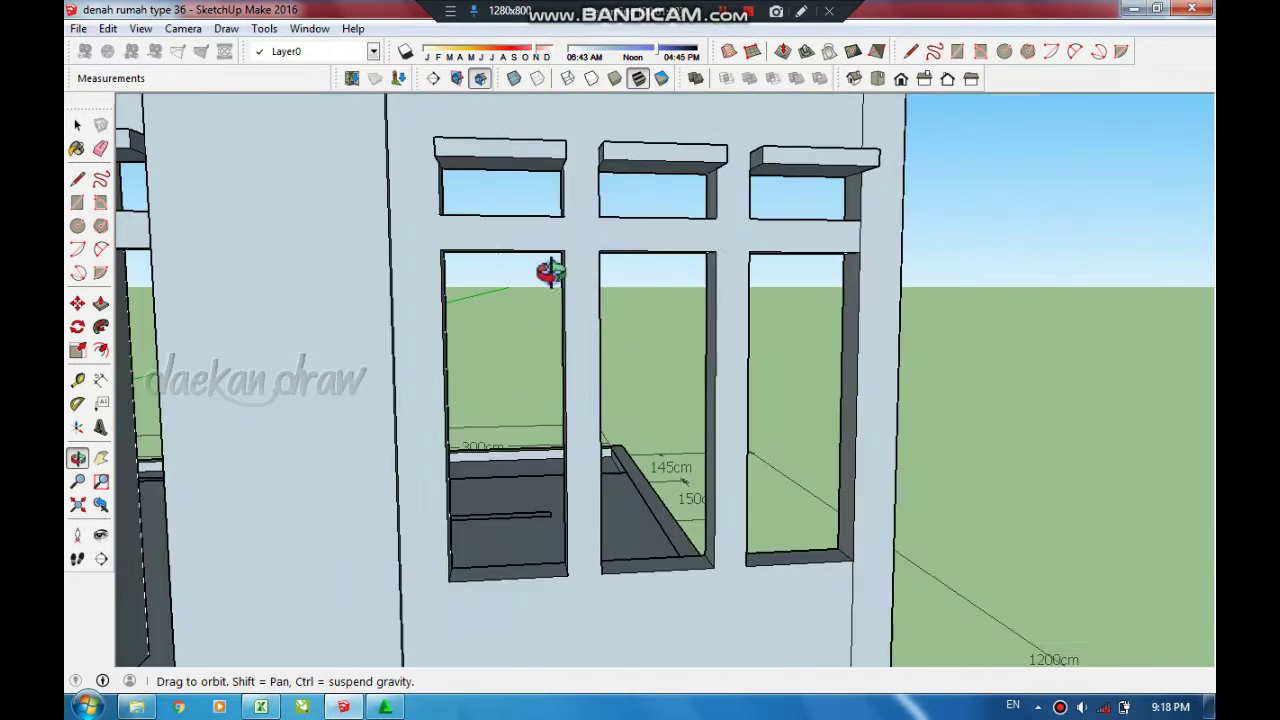
scroll(520, 300, up, 2)
scroll(510, 220, up, 2)
key(r)
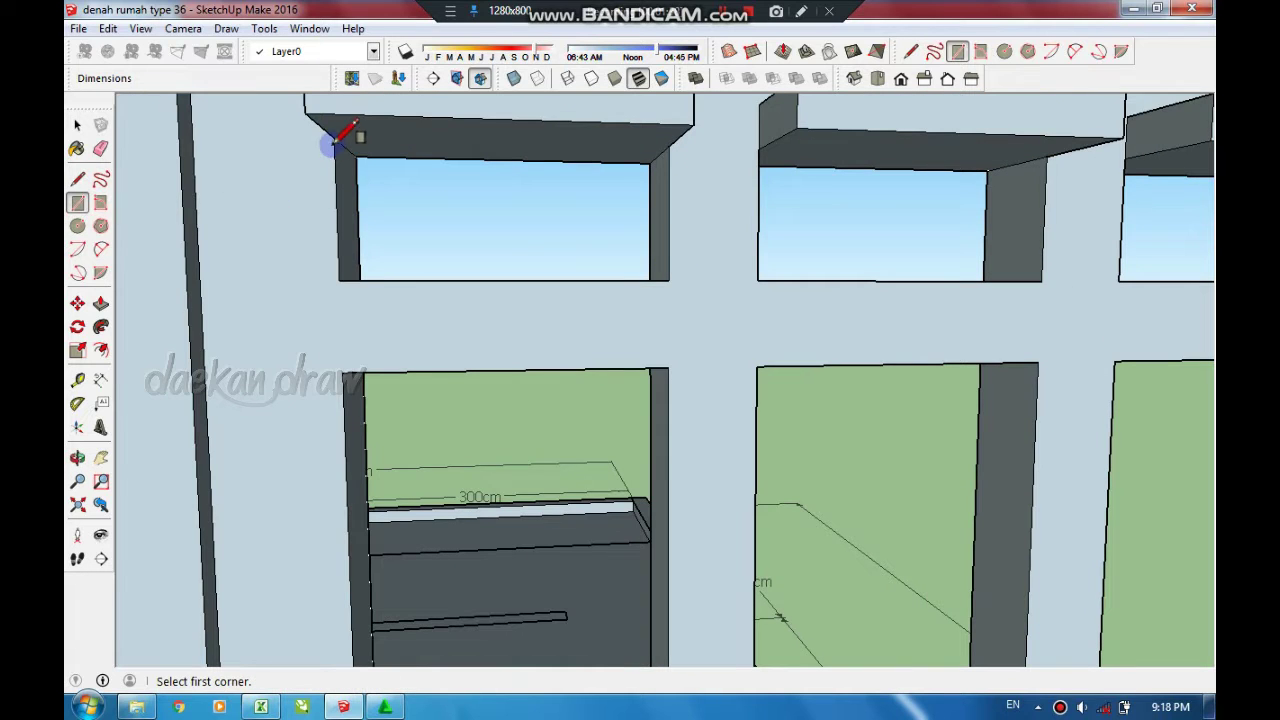
click(352, 126)
scroll(509, 177, down, 2)
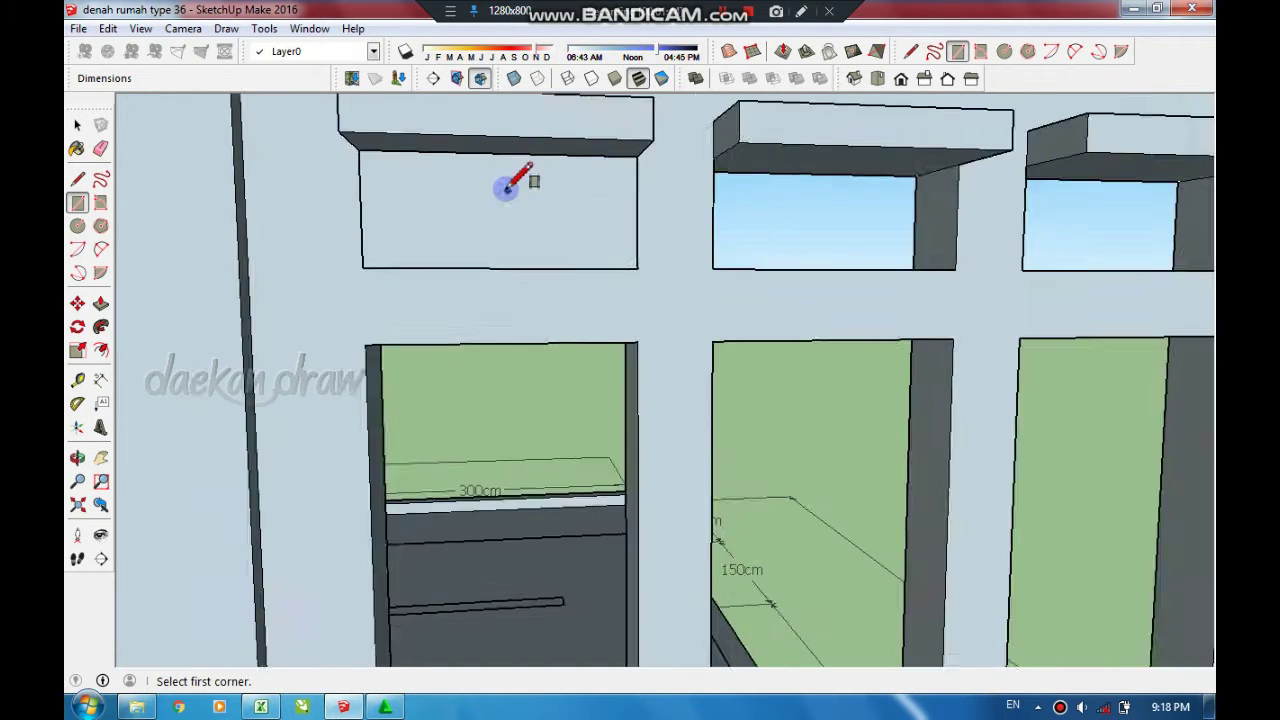
scroll(472, 250, down, 2)
click(466, 252)
- Move the window panel outside the house beside the door panel
click(557, 537)
scroll(400, 400, down, 2)
scroll(468, 360, down, 2)
key(space)
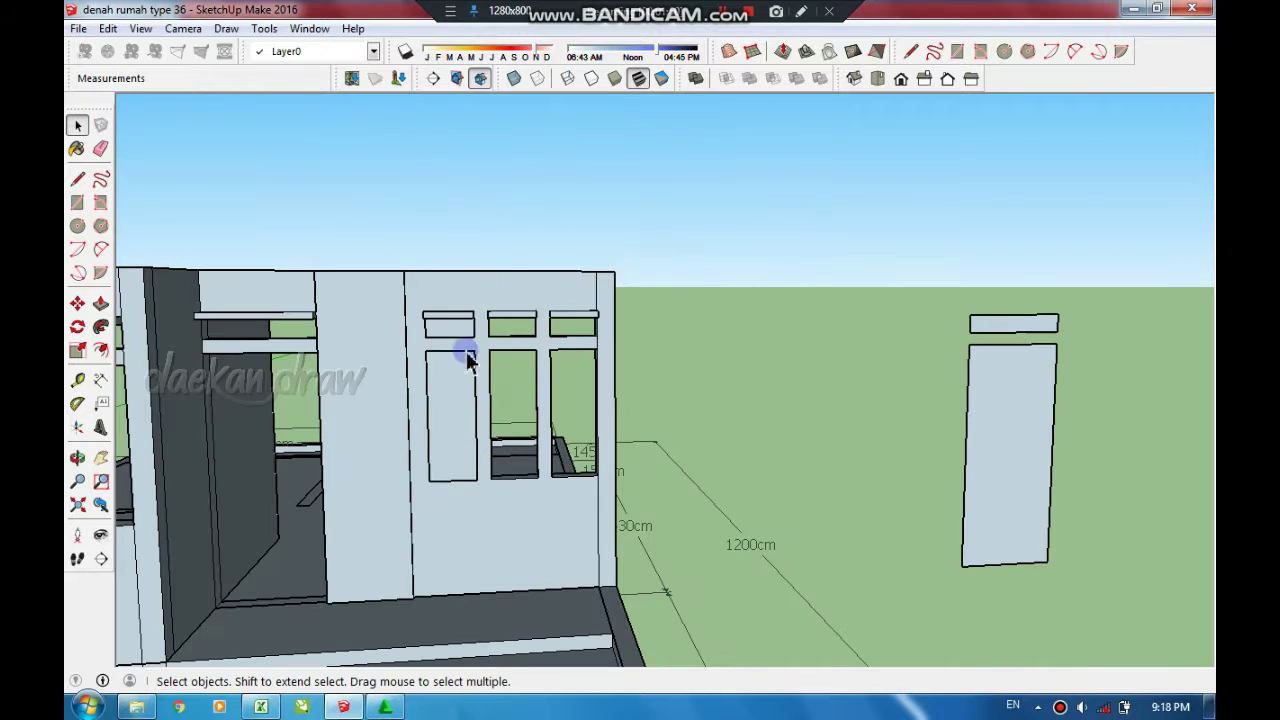
key(m)
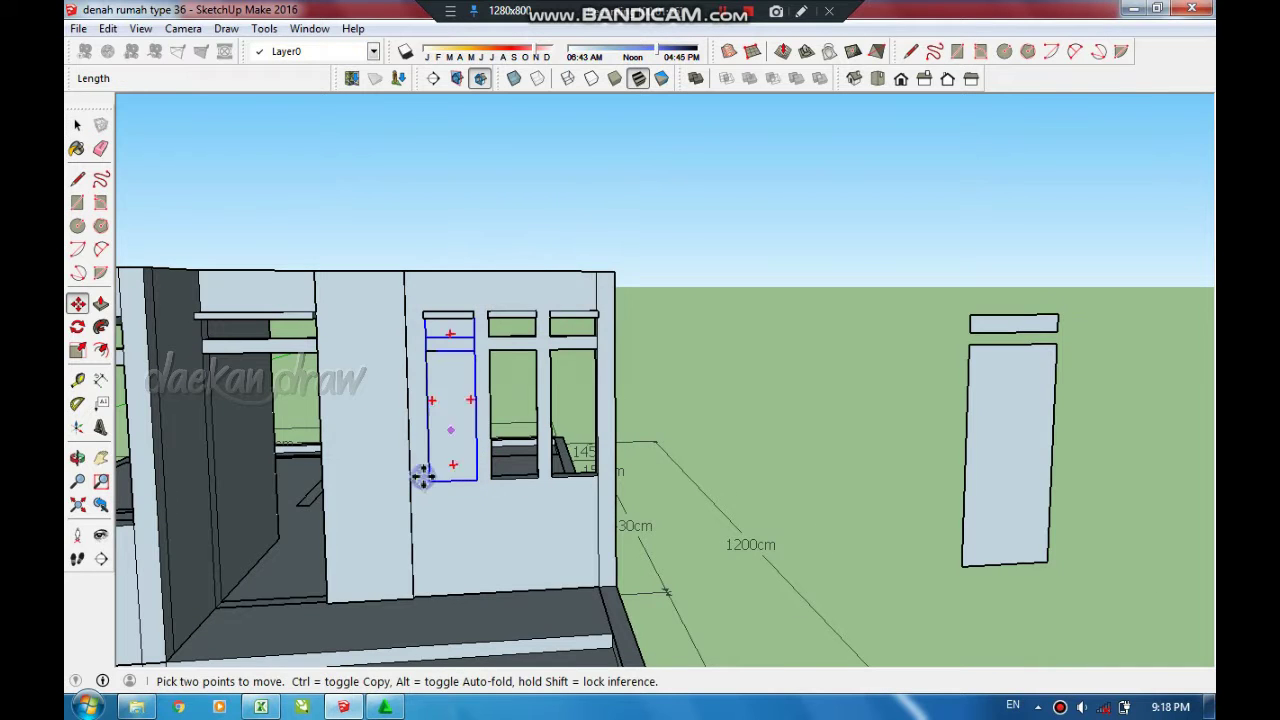
click(428, 478)
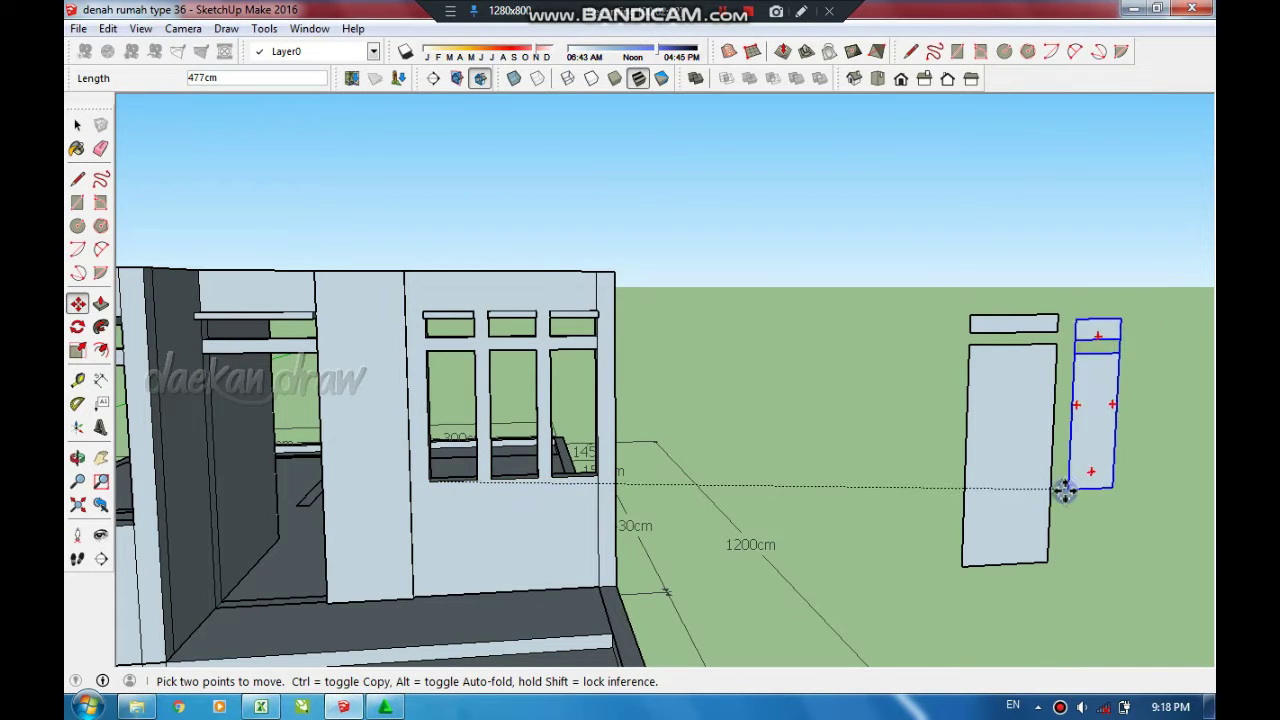
click(1143, 474)
mouse_move(1143, 474)
middle_down()
mouse_move(800, 431)
mouse_move(1037, 571)
mouse_move(790, 512)
mouse_move(622, 500)
middle_up()
key(space)
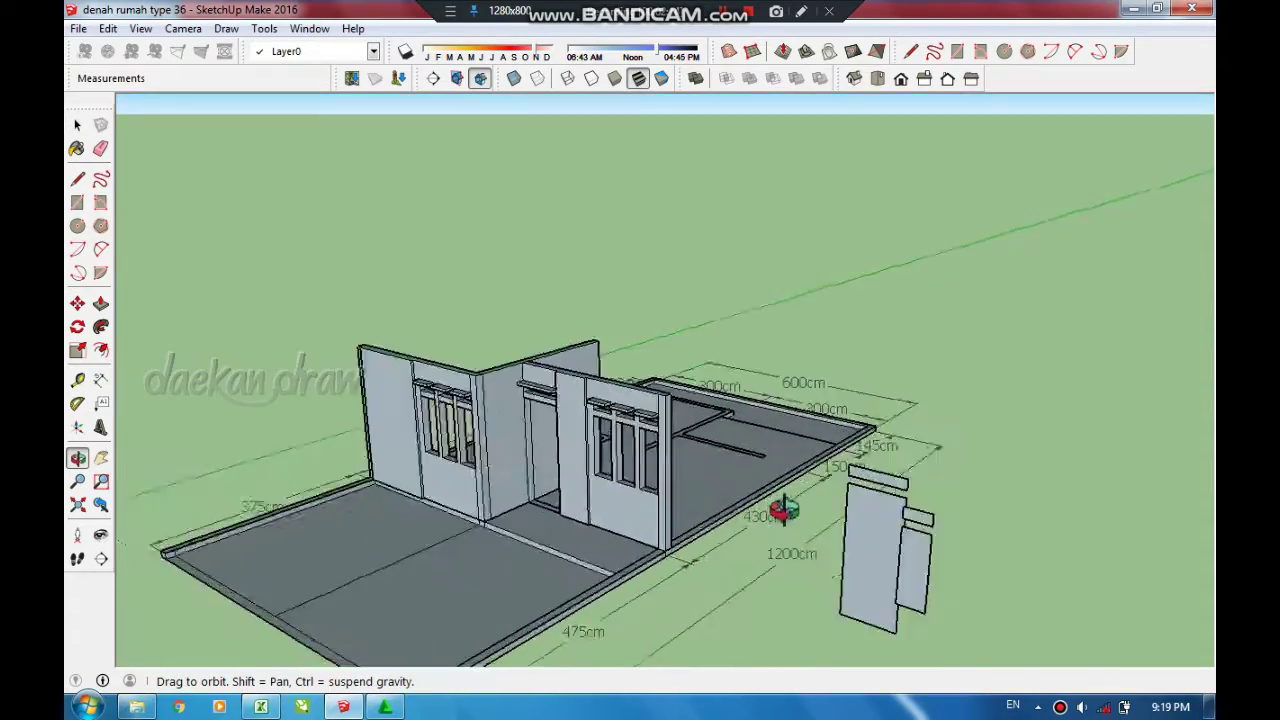
- Open the floor plan group for editing
mouse_move(622, 500)
mouse_down()
mouse_move(517, 557)
mouse_move(749, 594)
mouse_move(683, 604)
mouse_move(837, 571)
mouse_move(909, 517)
mouse_move(728, 481)
mouse_up()
key(space)
right_click(750, 524)
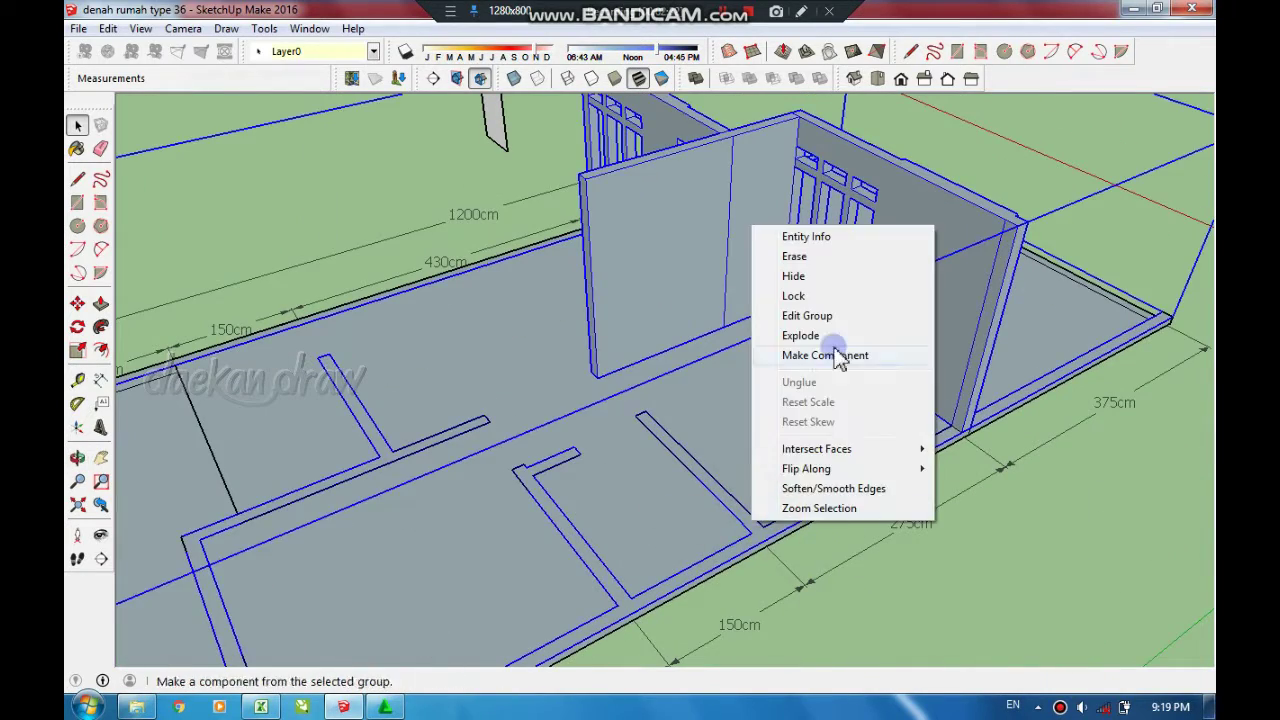
click(806, 314)
- Raise the first partition strip 250cm into a standing wall
key(l)
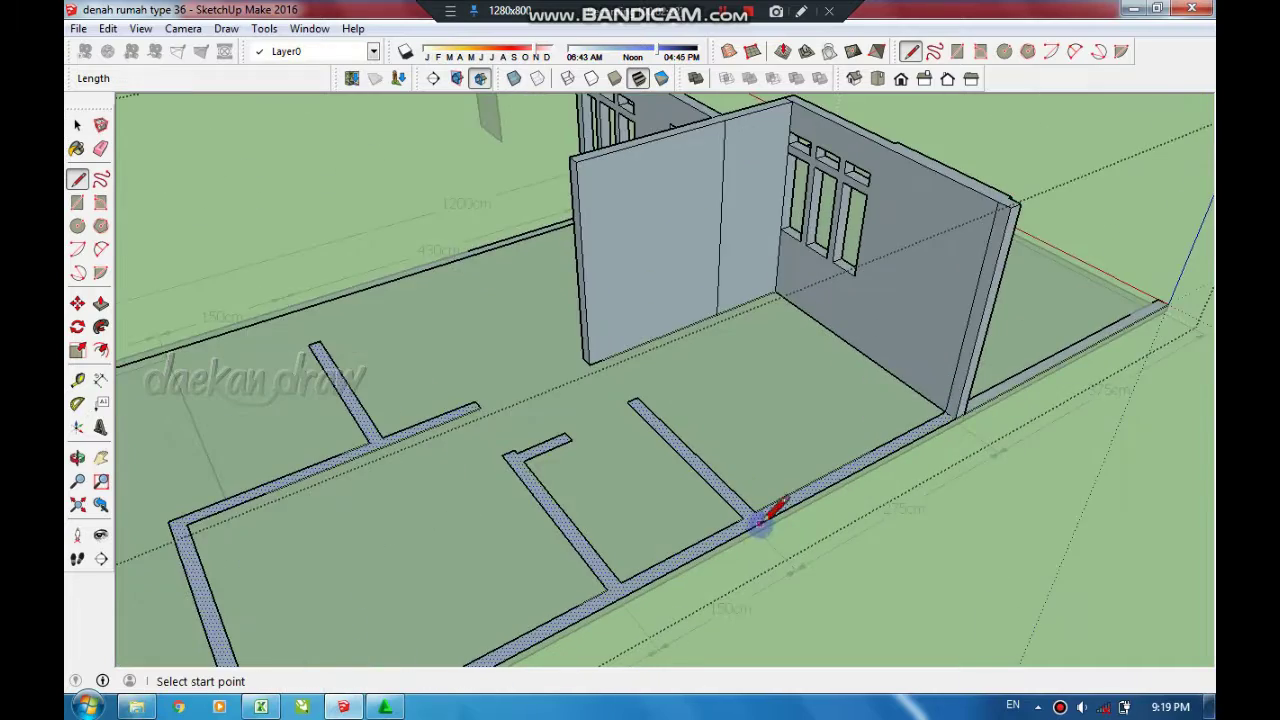
scroll(766, 523, up, 2)
scroll(700, 545, up, 1)
scroll(700, 545, down, 3)
key(space)
key(p)
double_click(706, 529)
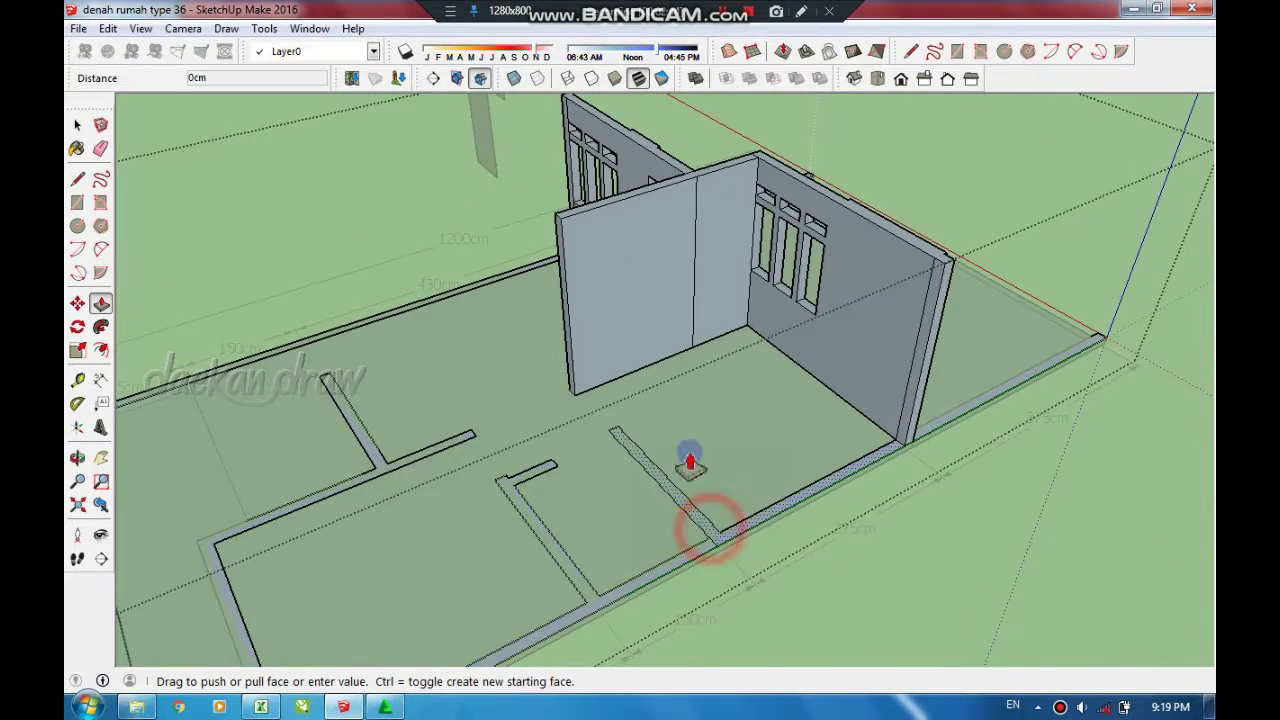
mouse_move(733, 478)
middle_down()
mouse_move(686, 528)
mouse_move(737, 494)
middle_up()
scroll(714, 517, down, 2)
scroll(775, 537, up, 4)
- Pull the L-shaped partition strip up into a wall
key(l)
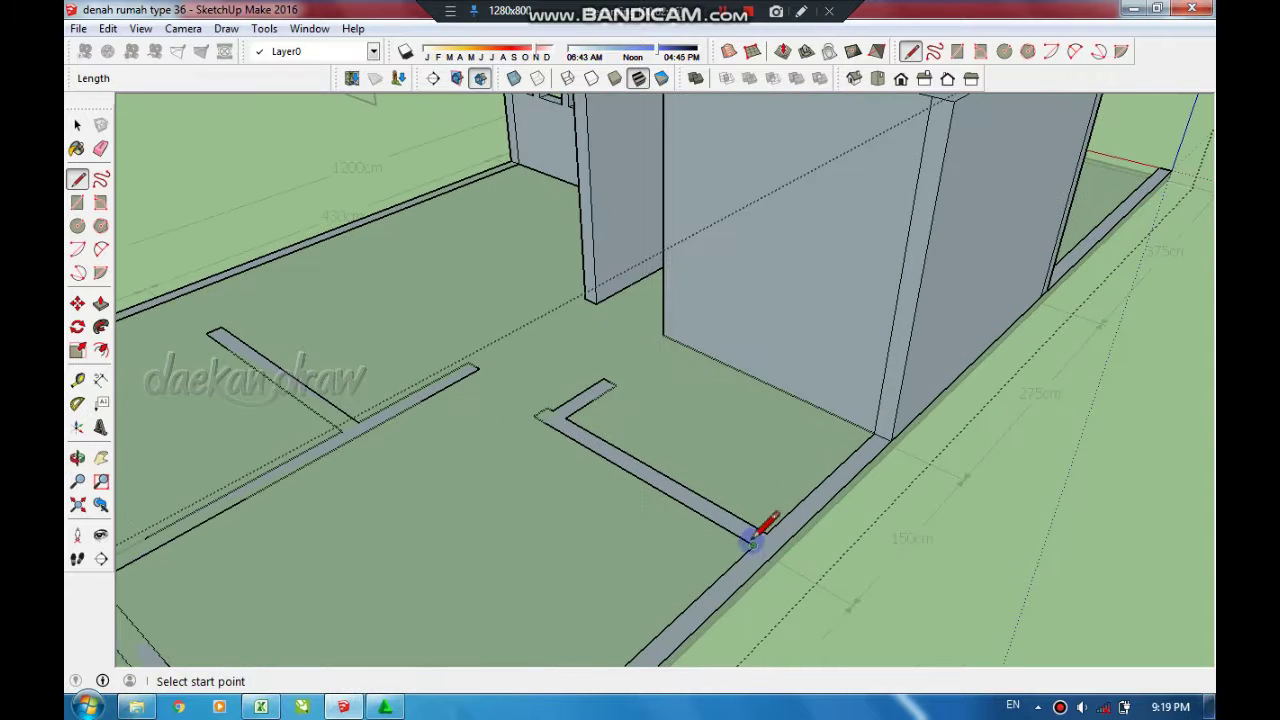
key(space)
key(p)
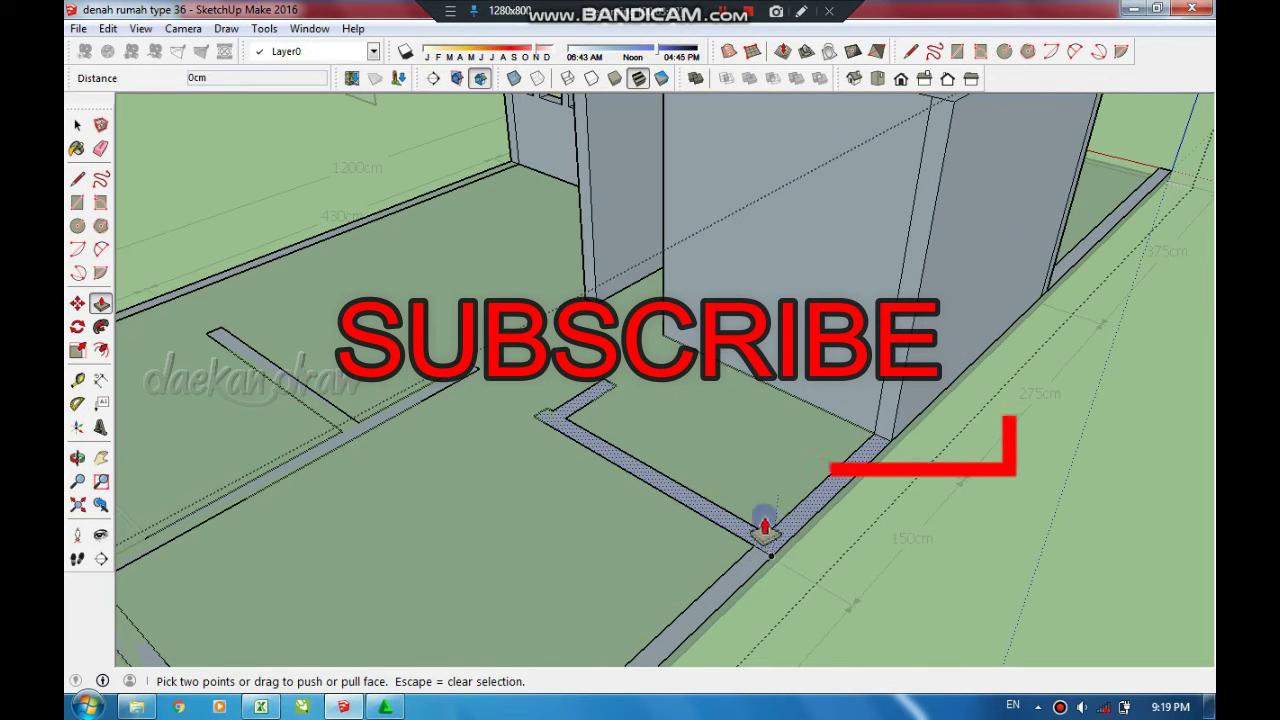
mouse_move(766, 534)
mouse_down()
mouse_move(778, 430)
mouse_move(763, 400)
mouse_up()
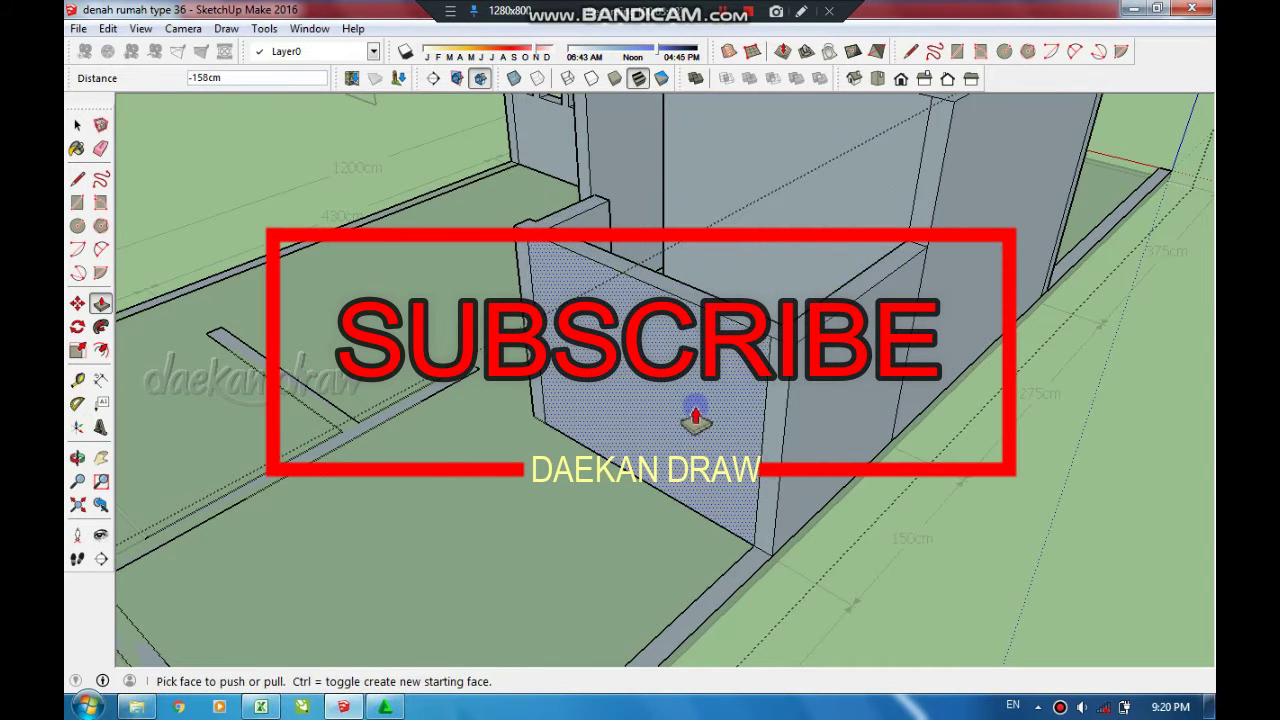
mouse_move(697, 414)
middle_down()
mouse_move(926, 446)
mouse_move(909, 211)
middle_up()
- Draw a line from the wall corner across the tall partition, then push the split face
key(l)
click(929, 203)
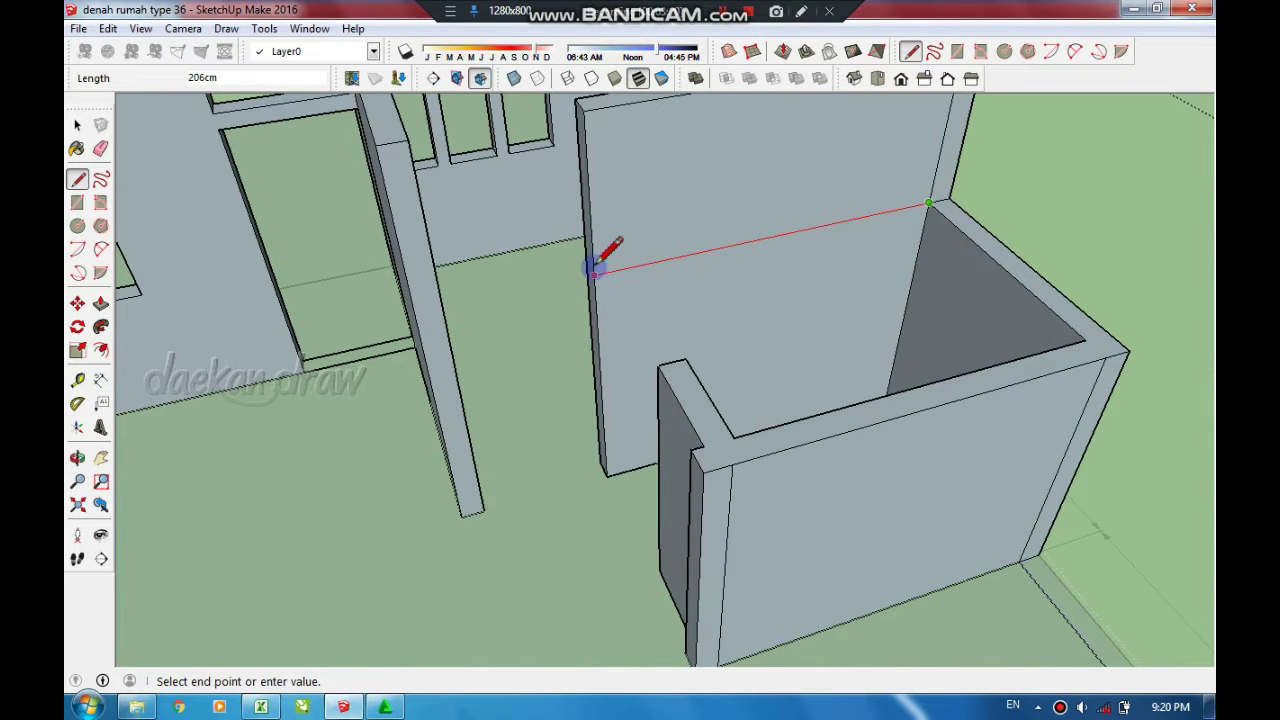
key(t)
text(14)
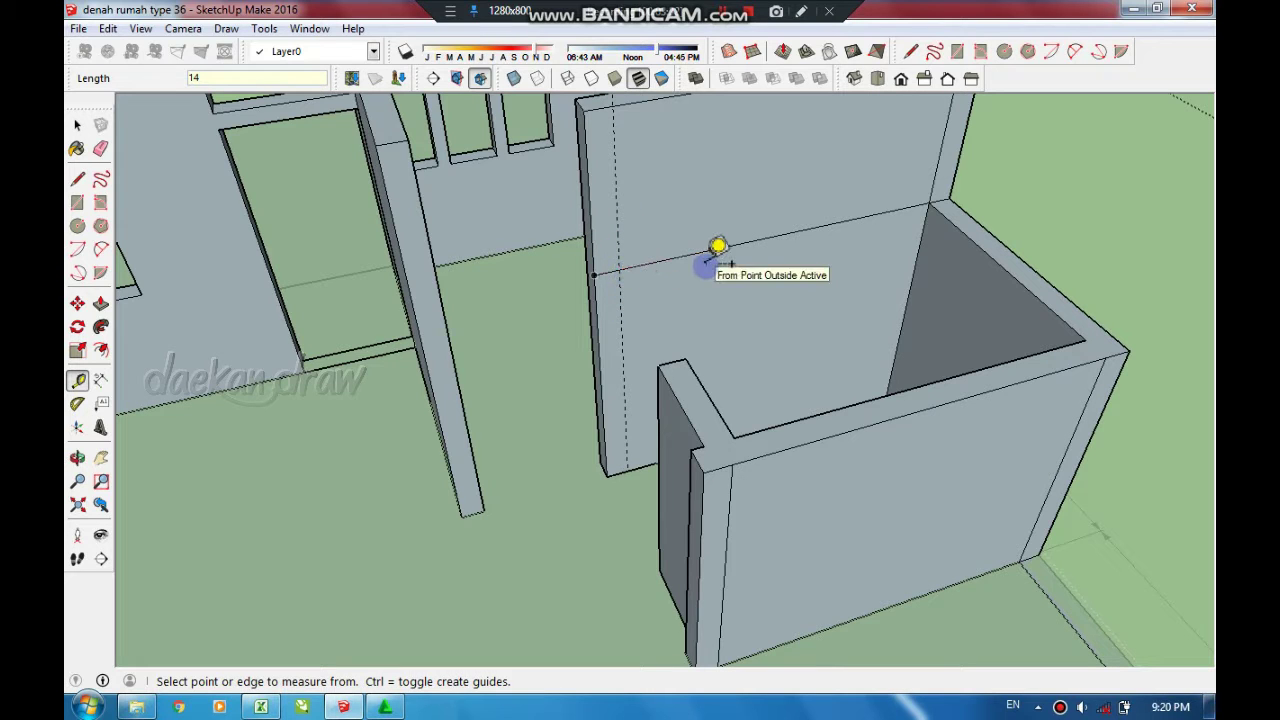
key(space)
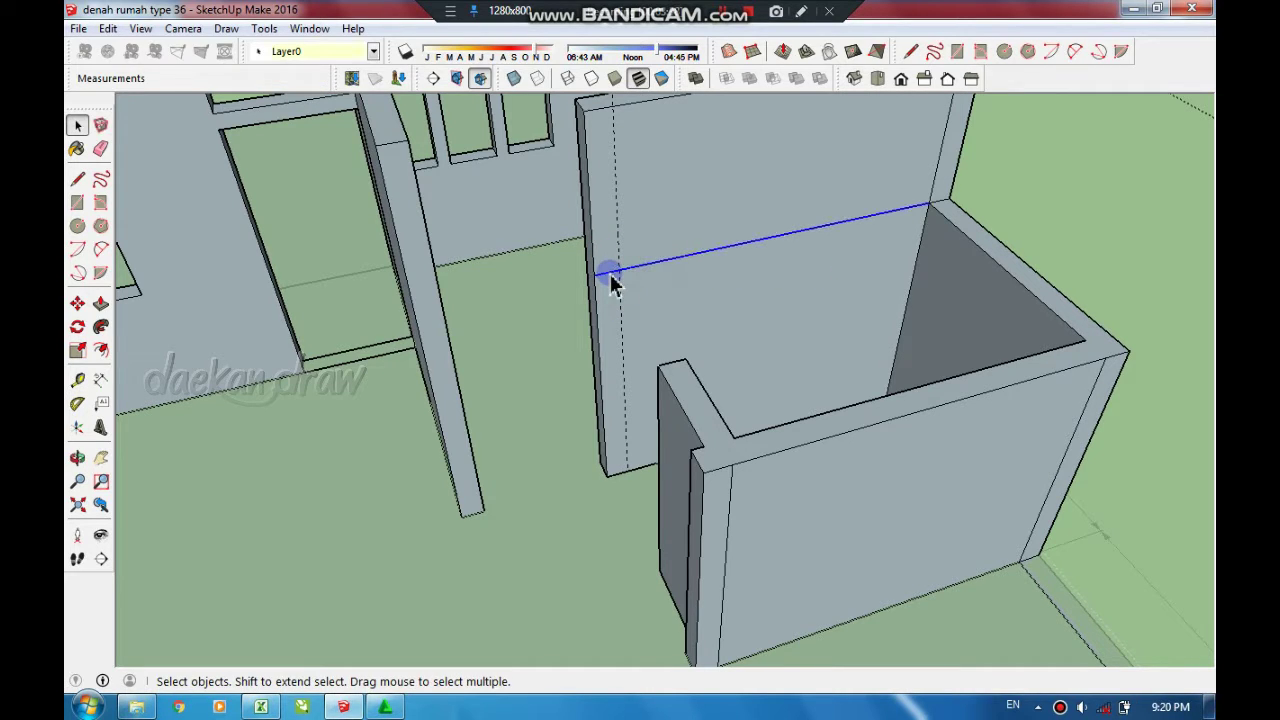
key(l)
click(928, 203)
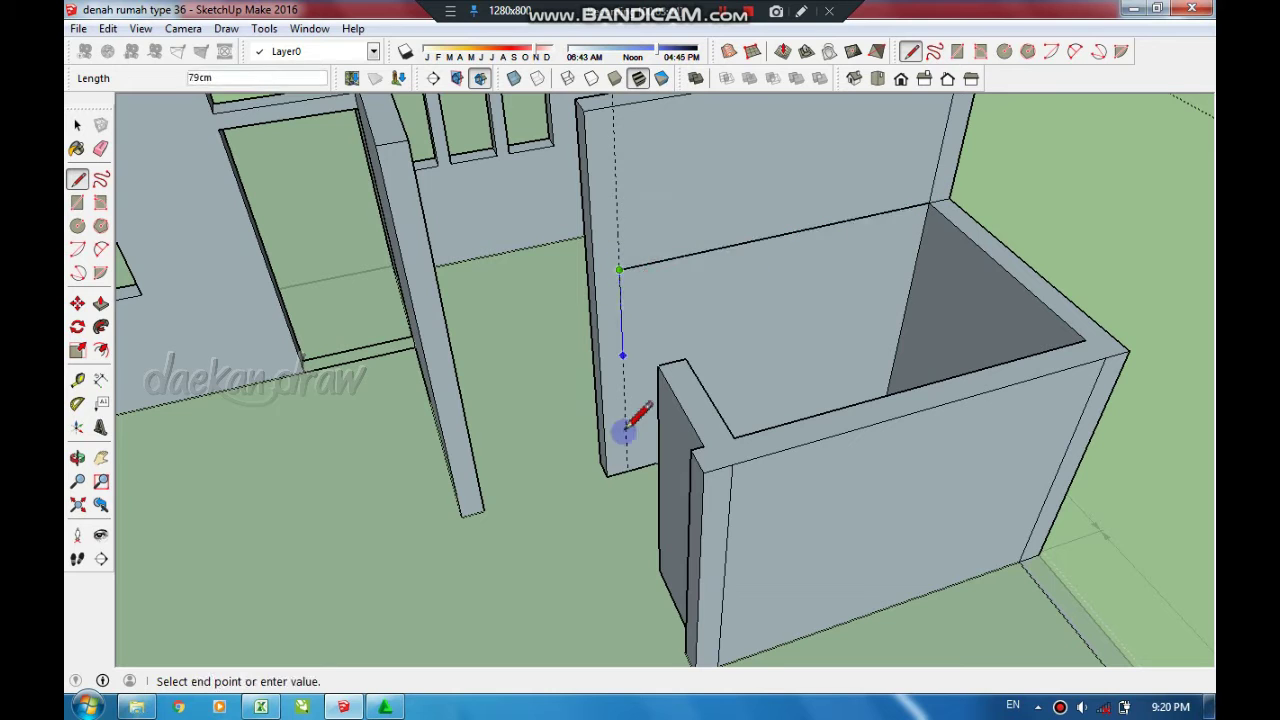
key(space)
key(p)
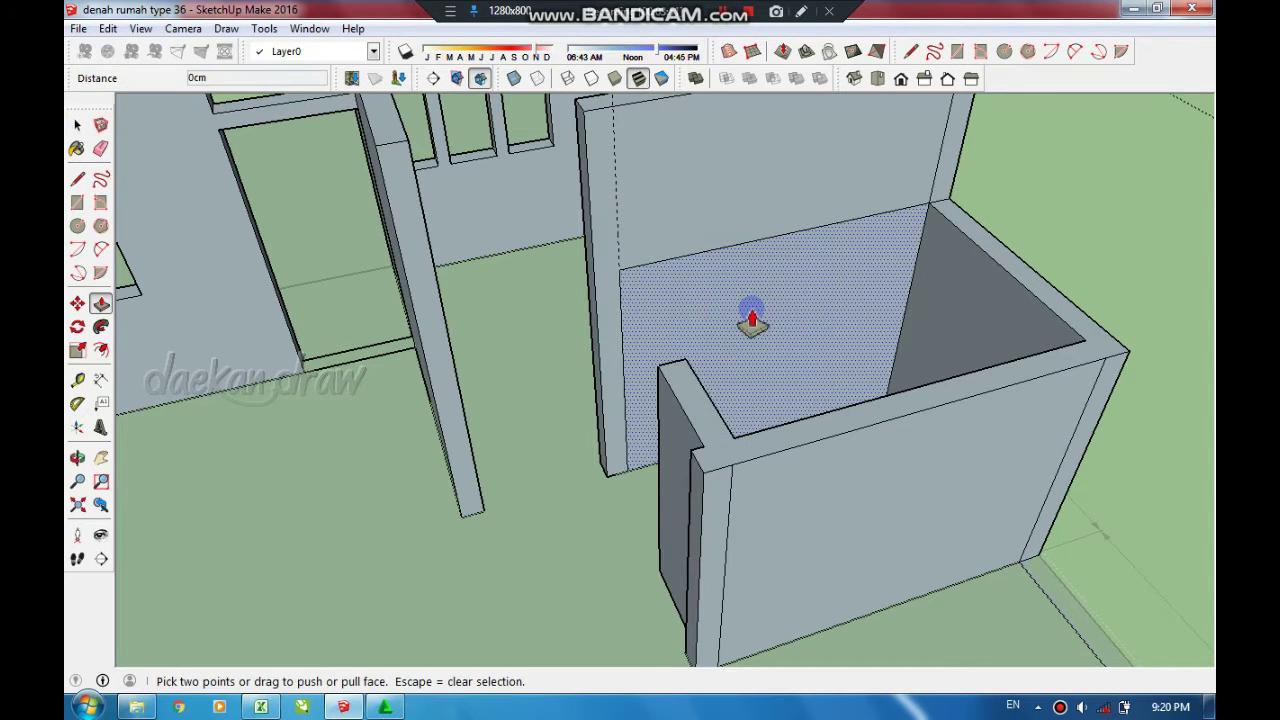
click(755, 325)
text(1)
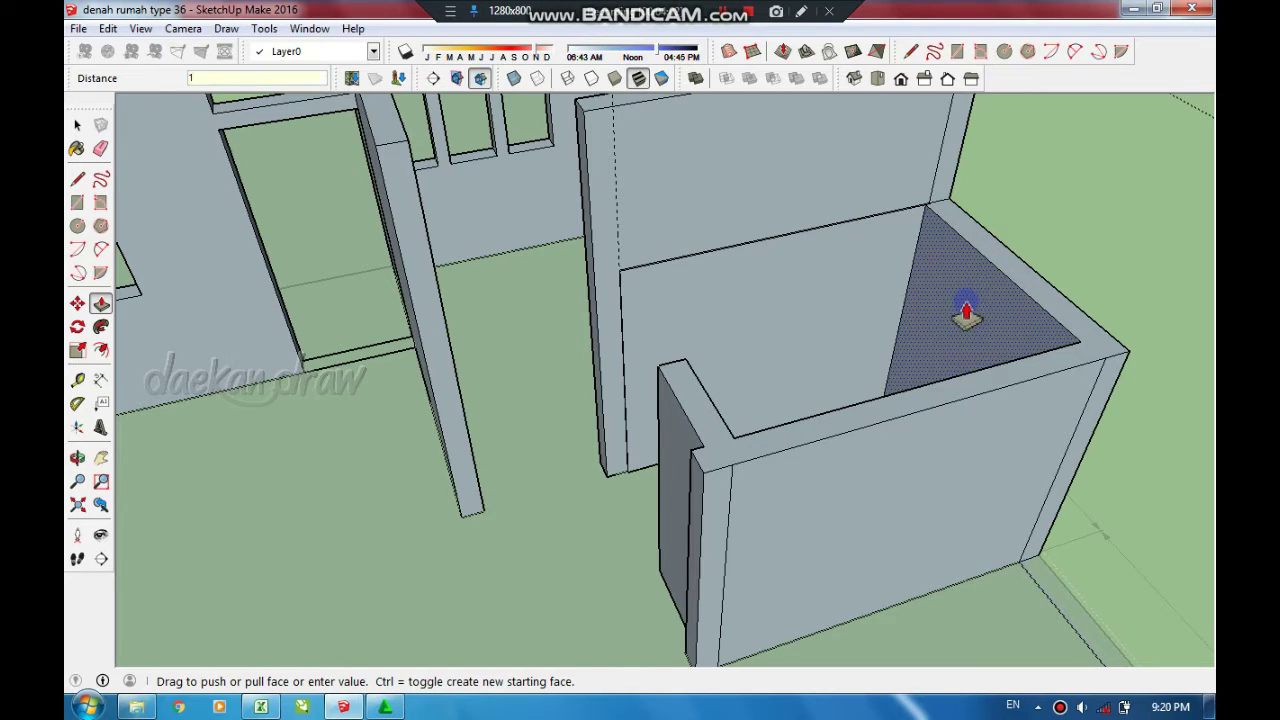
mouse_move(966, 315)
middle_down()
mouse_move(914, 400)
mouse_move(831, 449)
mouse_move(874, 577)
mouse_move(745, 604)
mouse_move(803, 494)
middle_up()
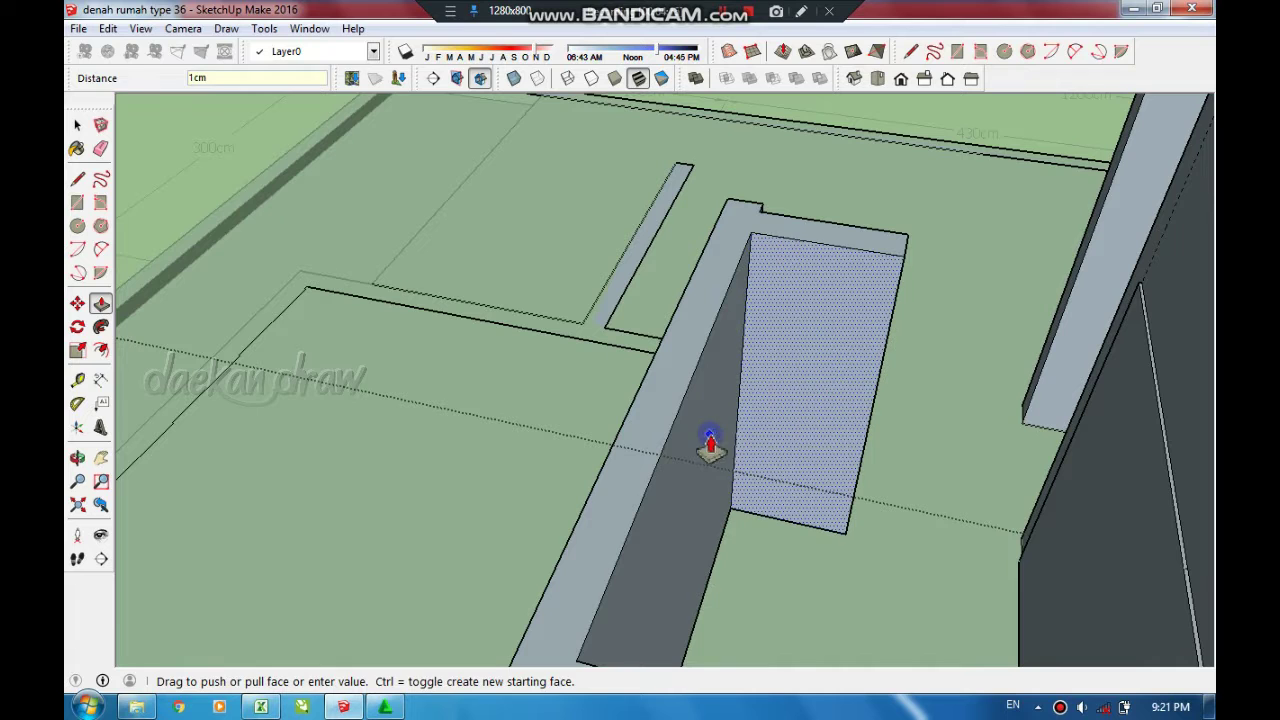
- Push the adjacent partition wall face back 1cm
click(700, 443)
click(700, 443)
scroll(802, 310, down, 2)
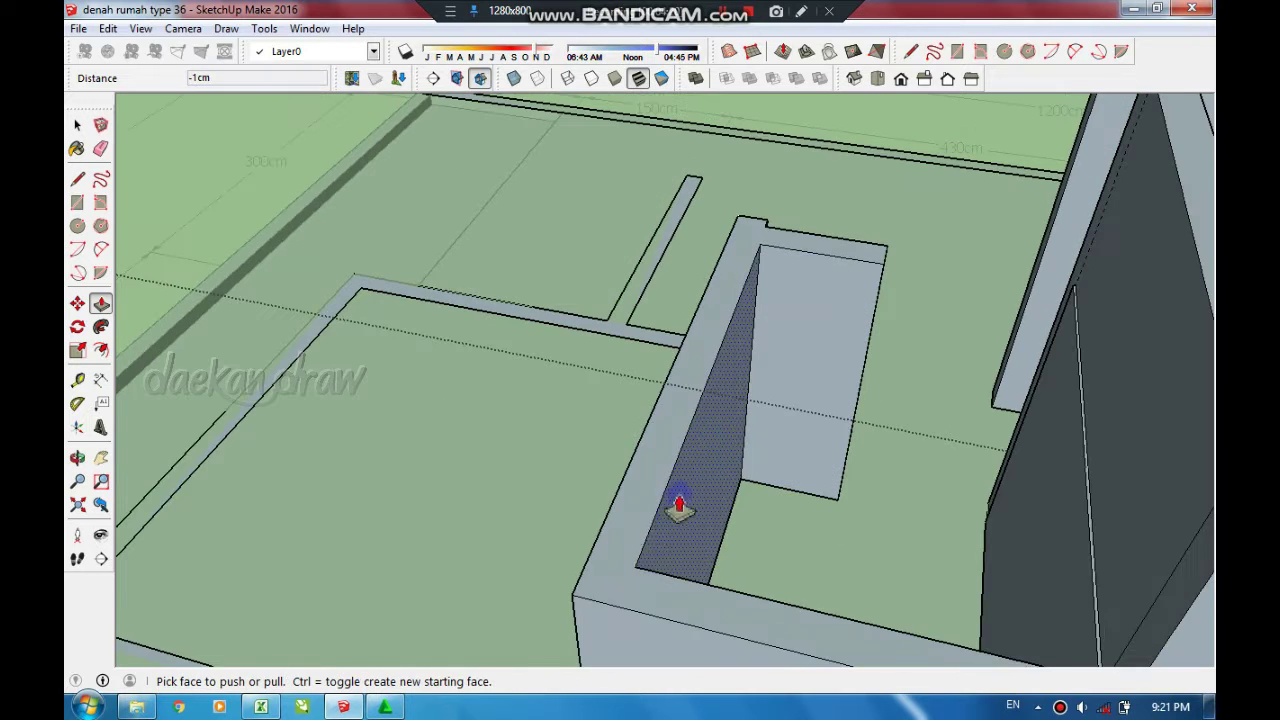
scroll(757, 560, up, 3)
mouse_move(757, 560)
middle_down()
mouse_move(800, 600)
mouse_move(785, 474)
middle_up()
key(space)
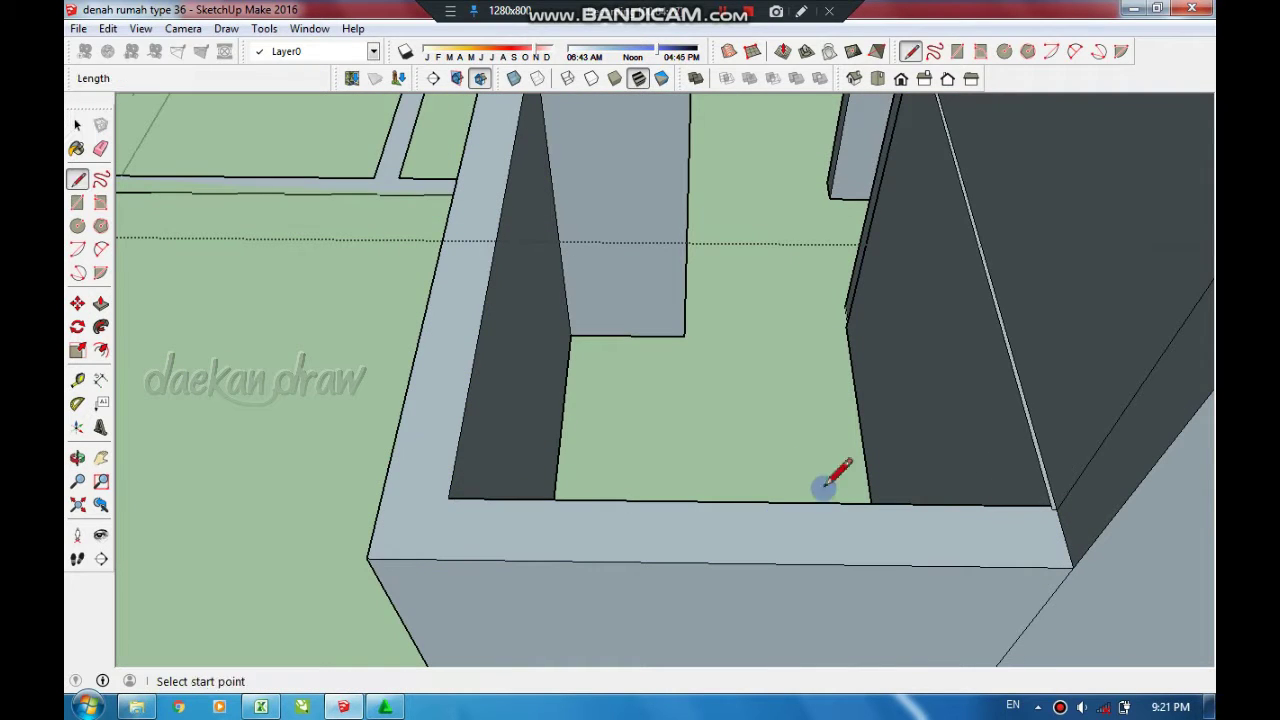
- Draw a line from the lower wall corner up to the top wall corner
click(1056, 508)
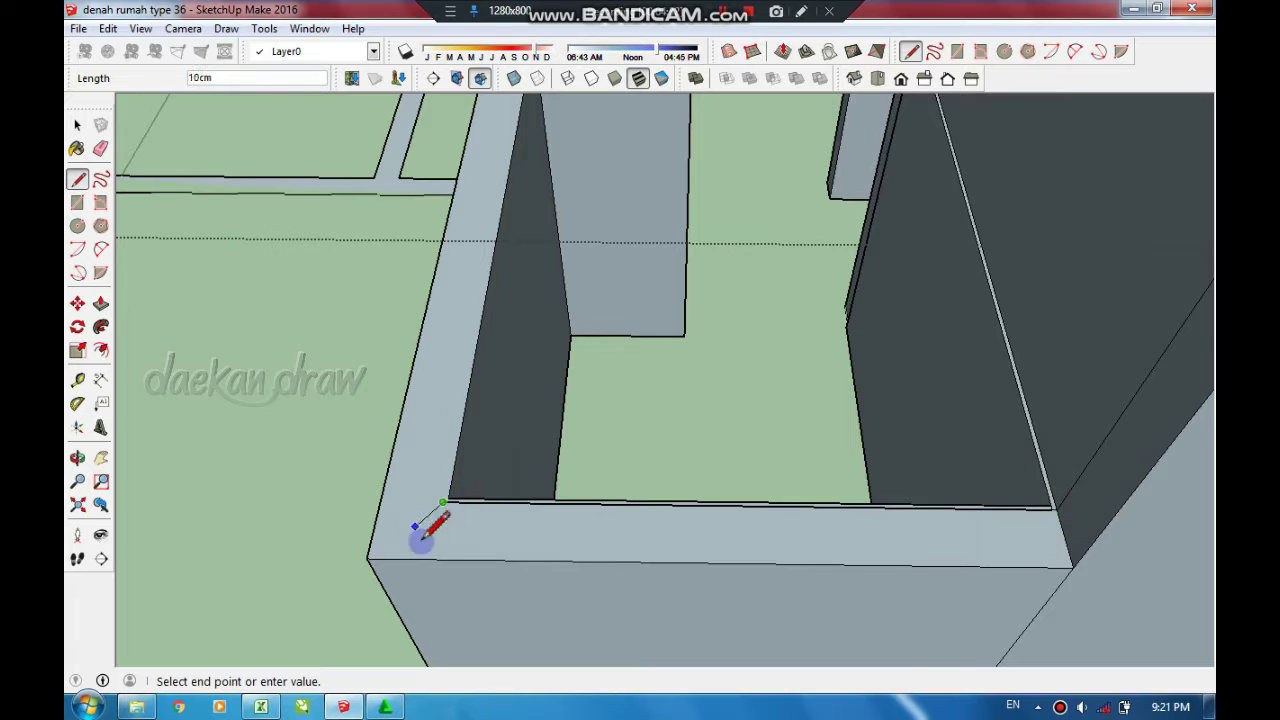
scroll(425, 530, down, 3)
click(505, 155)
scroll(507, 157, up, 2)
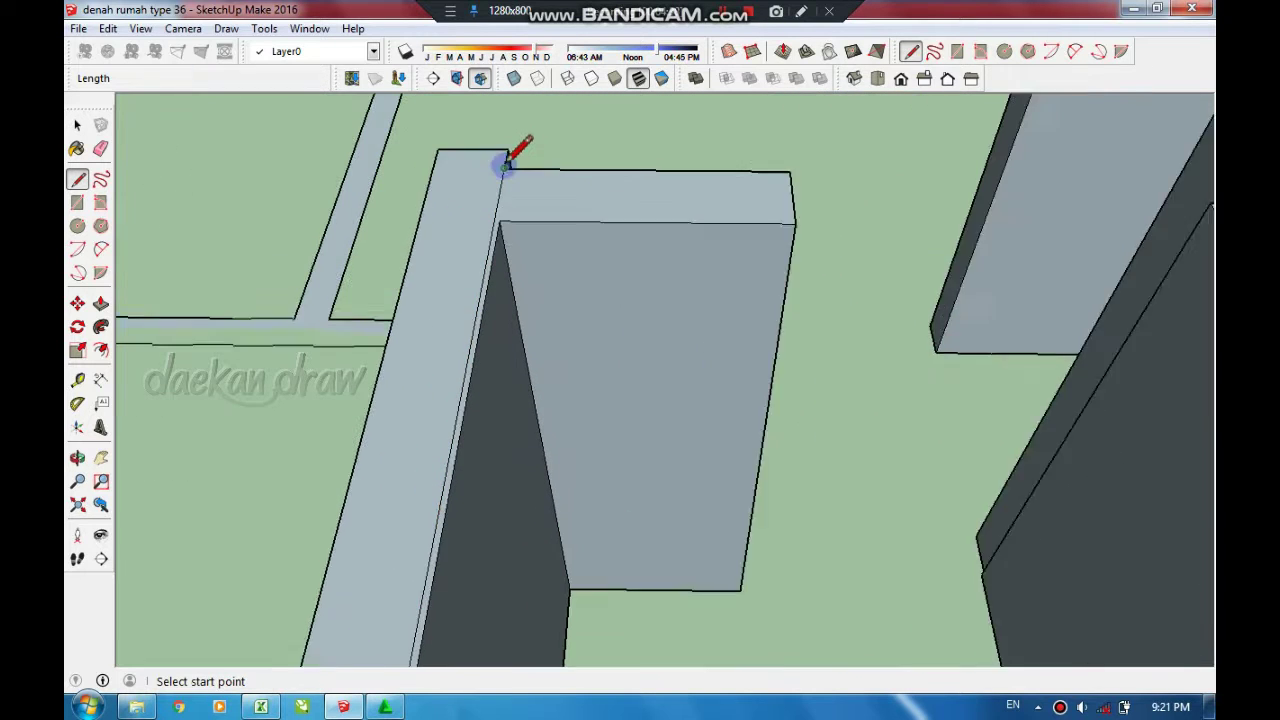
scroll(500, 200, up, 2)
- Place a guide 3cm below the wall top and draw a 56cm line along it
key(t)
click(658, 245)
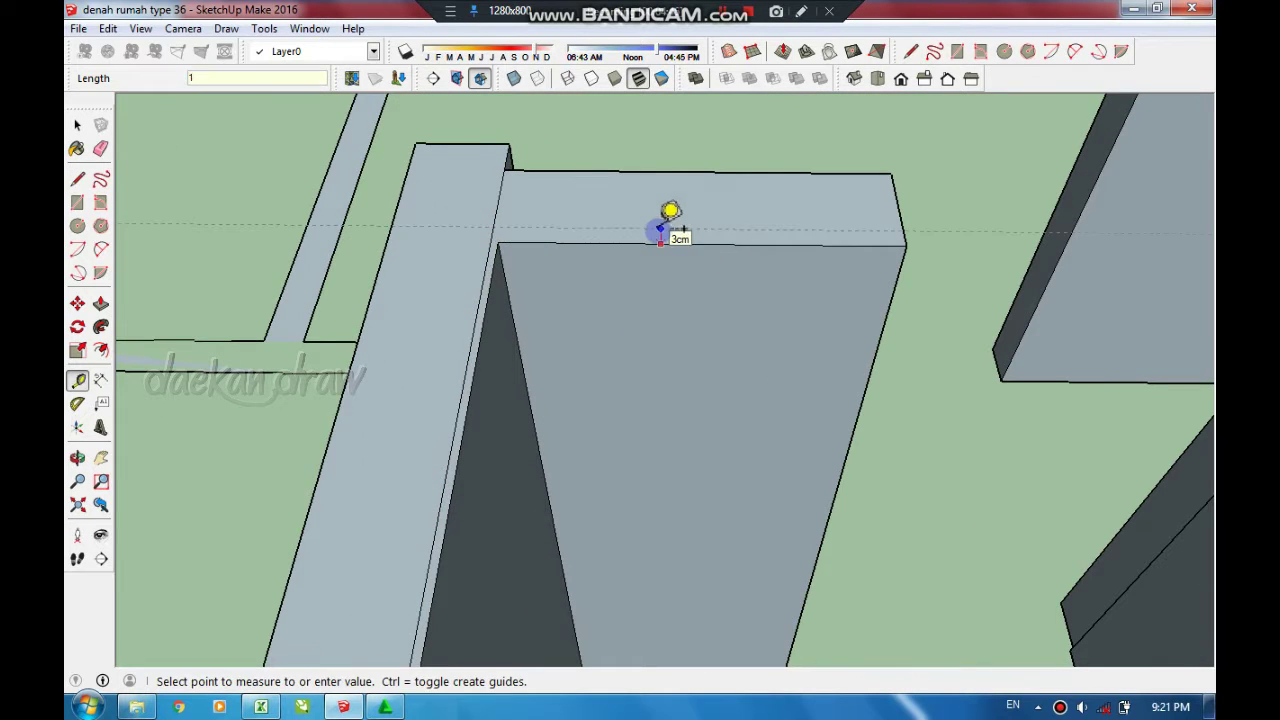
click(497, 236)
key(l)
scroll(910, 242, up, 3)
scroll(918, 235, down, 4)
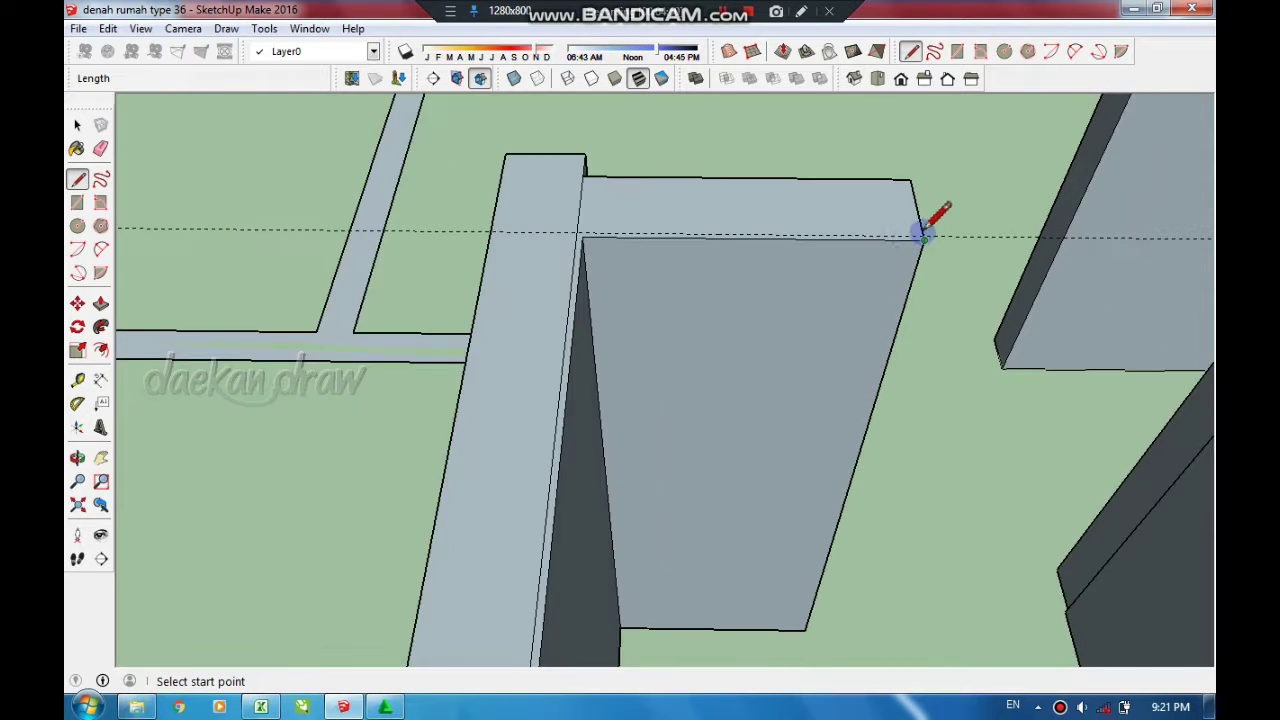
scroll(923, 228, up, 1)
scroll(930, 230, up, 1)
click(932, 236)
text(56)
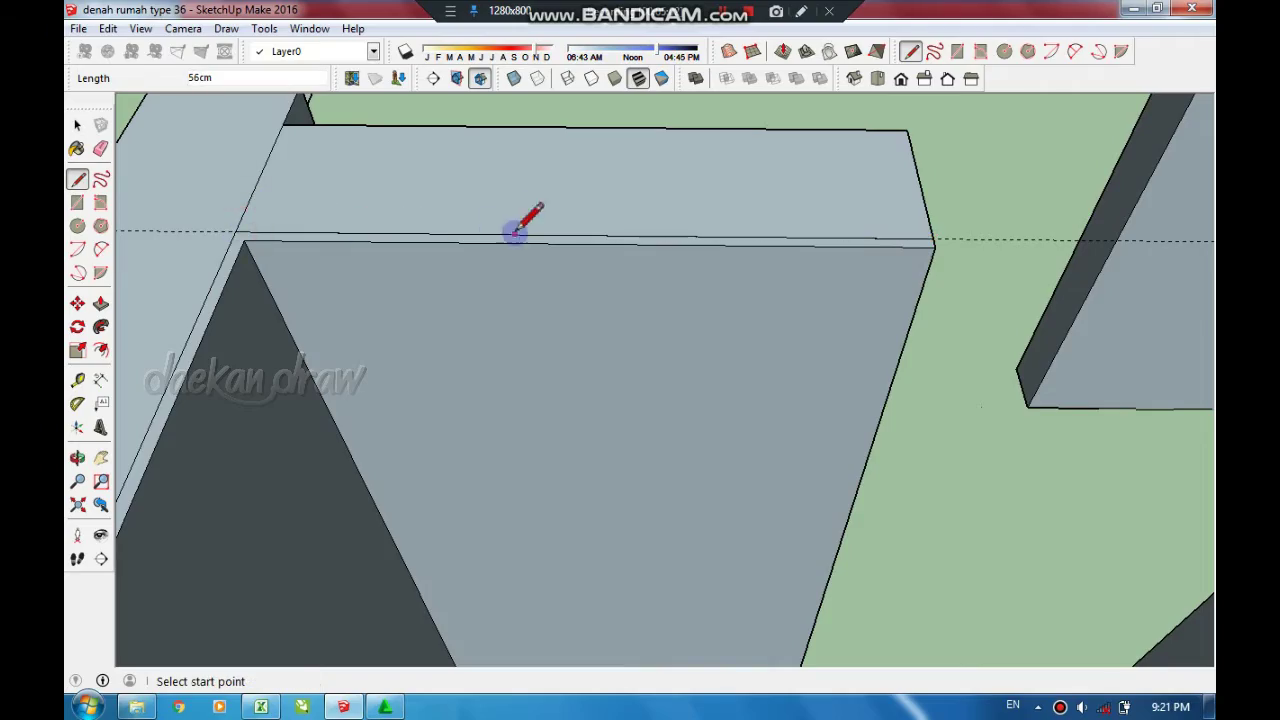
mouse_move(515, 230)
middle_down()
mouse_move(745, 365)
mouse_move(951, 406)
mouse_move(657, 290)
middle_up()
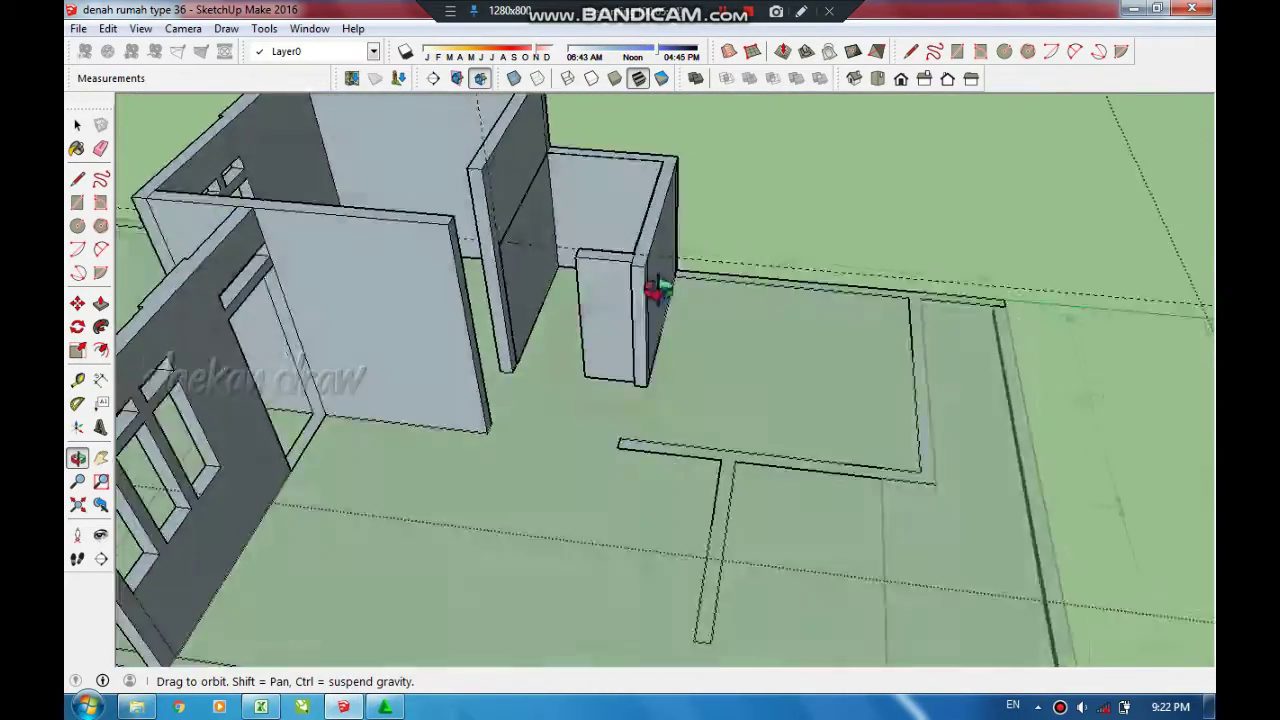
scroll(650, 300, up, 3)
scroll(615, 335, up, 2)
scroll(600, 352, up, 2)
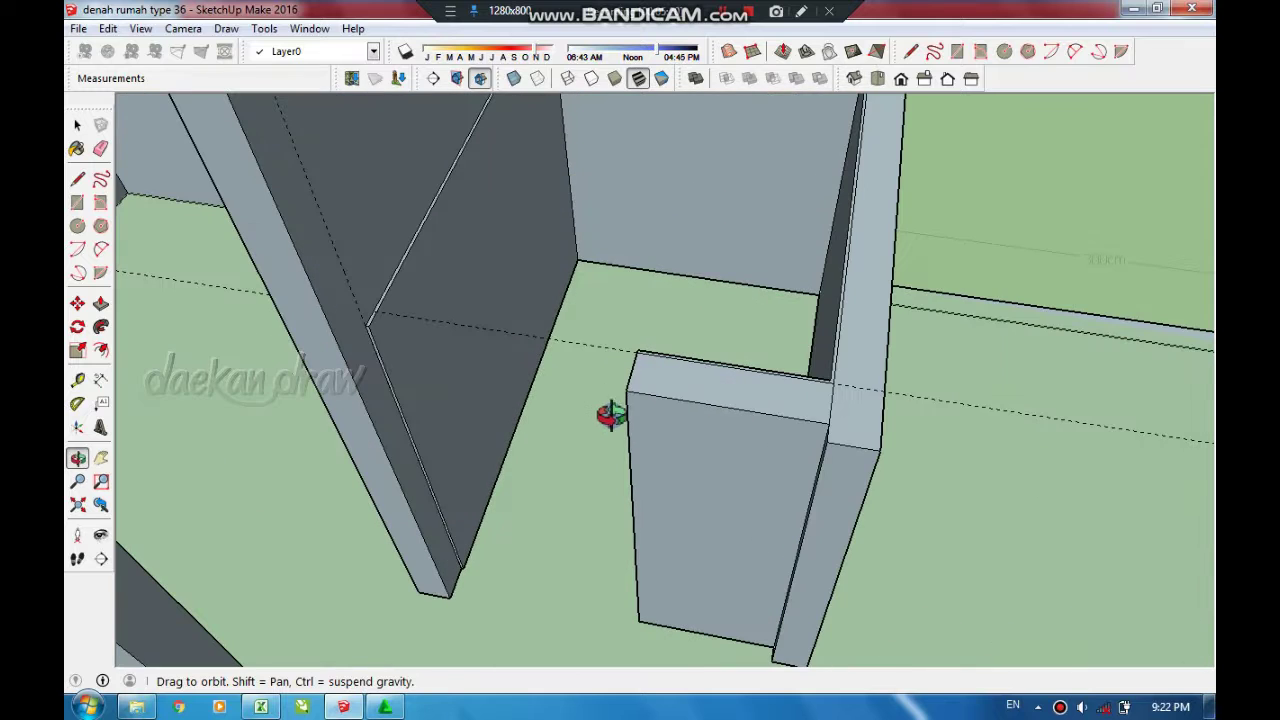
- Close the line outline into a floor face in the partition gap
middle_drag(607, 475, 633, 490)
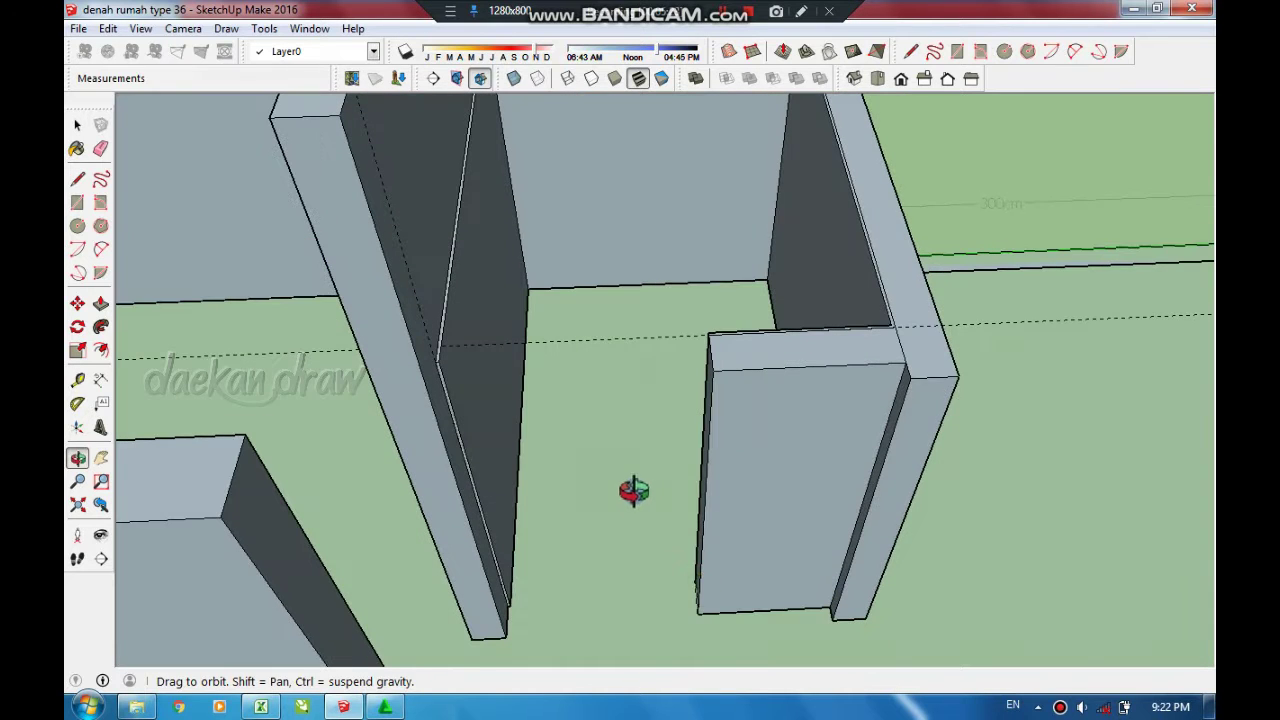
click(507, 590)
scroll(630, 605, up, 2)
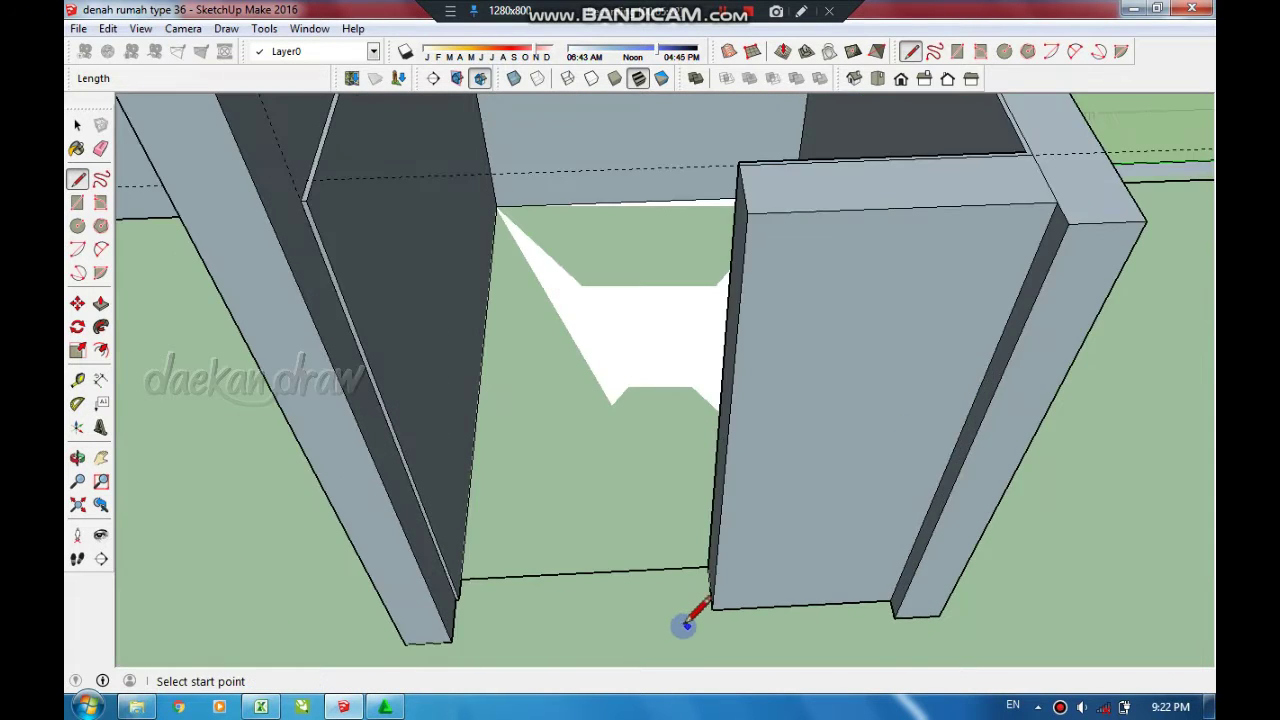
scroll(460, 612, up, 1)
click(458, 620)
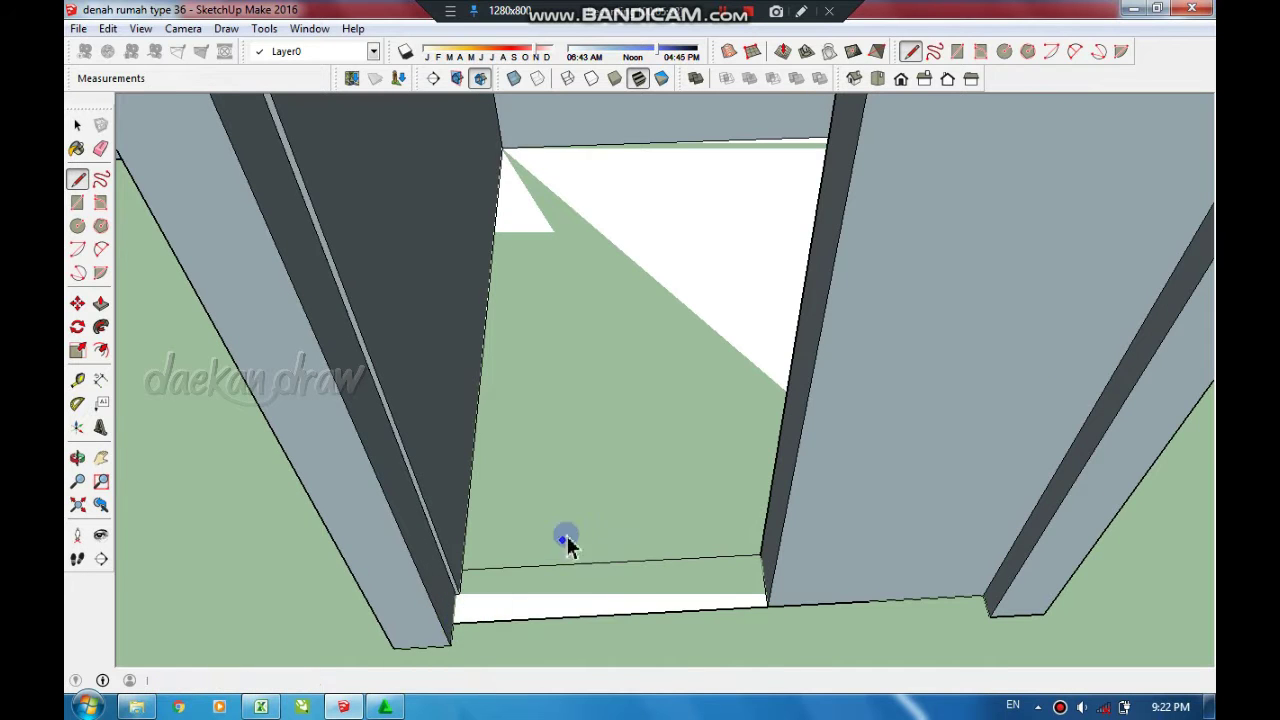
key(space)
mouse_move(586, 486)
middle_down()
mouse_move(582, 538)
mouse_move(434, 449)
mouse_move(465, 510)
middle_up()
- Draw an edge from the wall's top edge down to the wall corner
key(l)
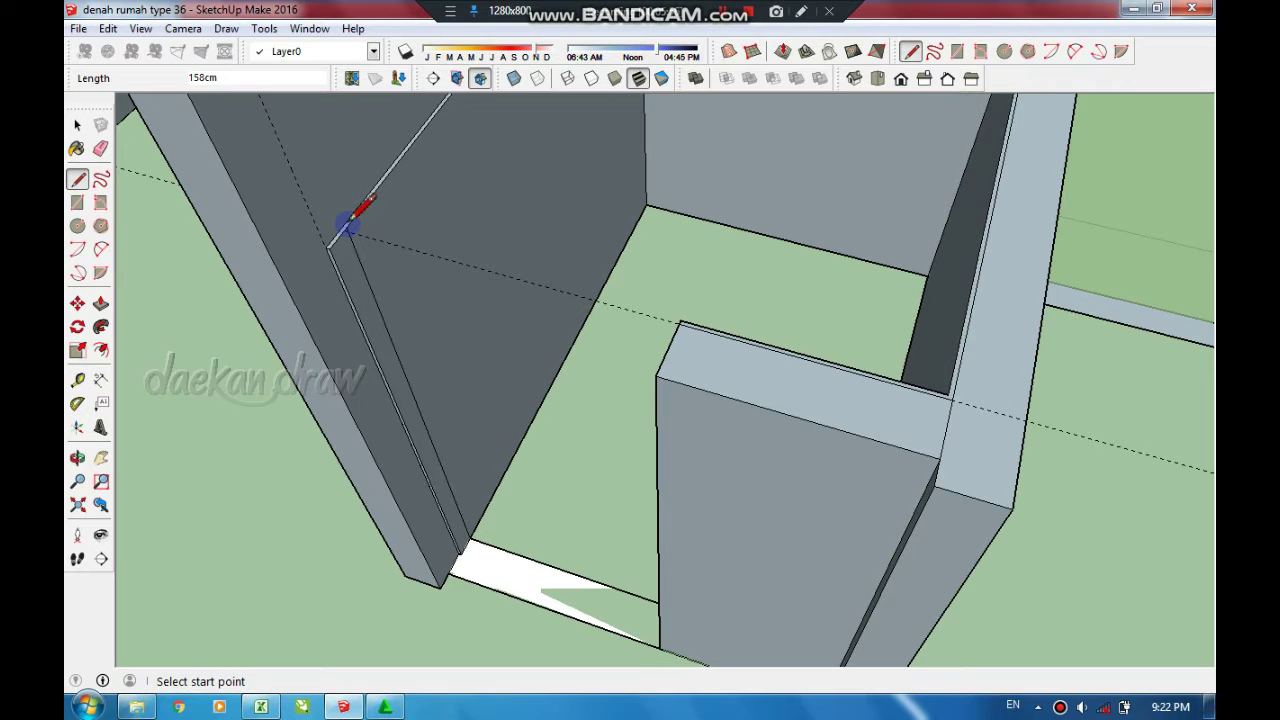
mouse_move(345, 225)
middle_down()
mouse_move(757, 466)
mouse_move(757, 529)
mouse_move(866, 297)
mouse_move(614, 423)
mouse_move(509, 417)
mouse_move(866, 486)
mouse_move(549, 446)
mouse_move(531, 356)
middle_up()
scroll(512, 303, up, 2)
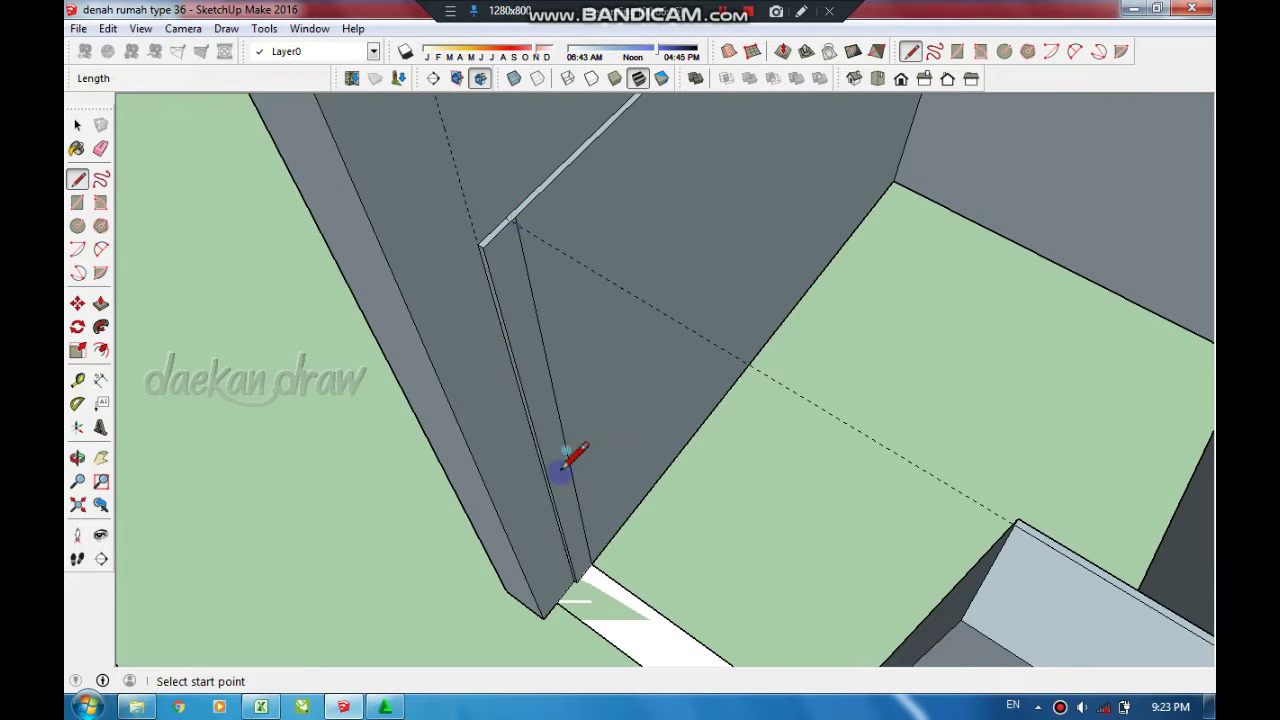
scroll(563, 463, up, 1)
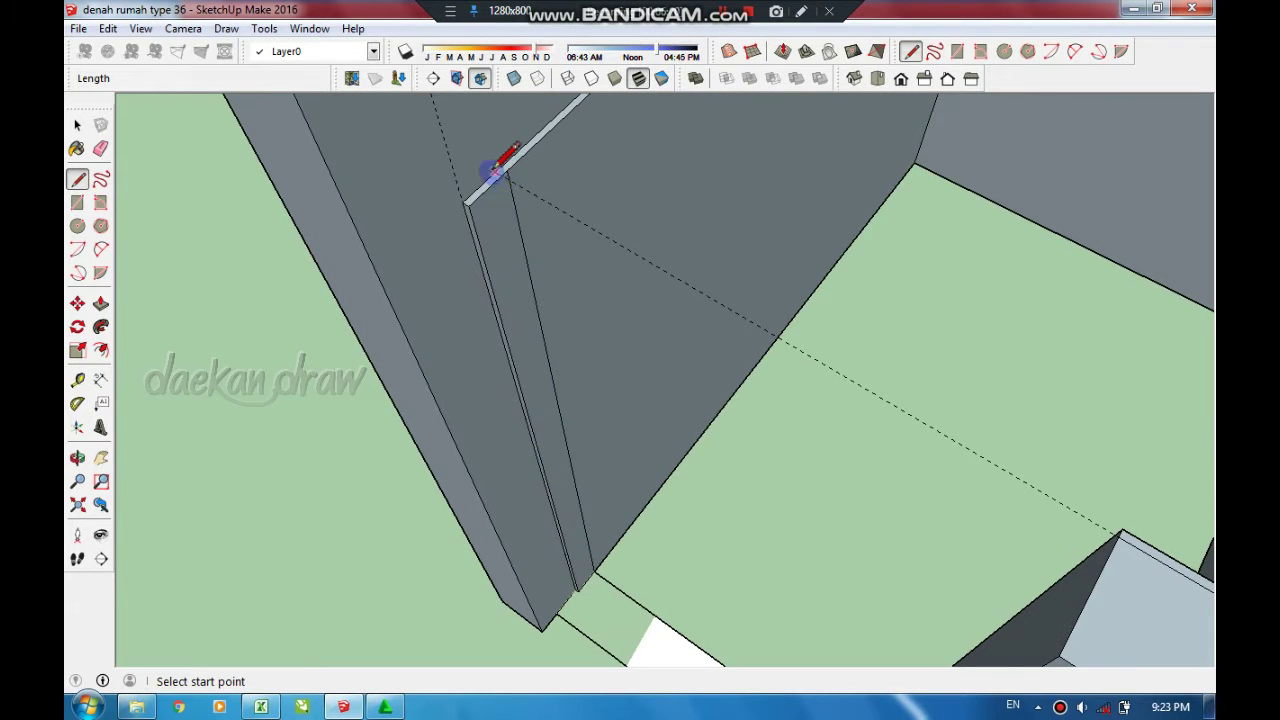
scroll(500, 180, up, 1)
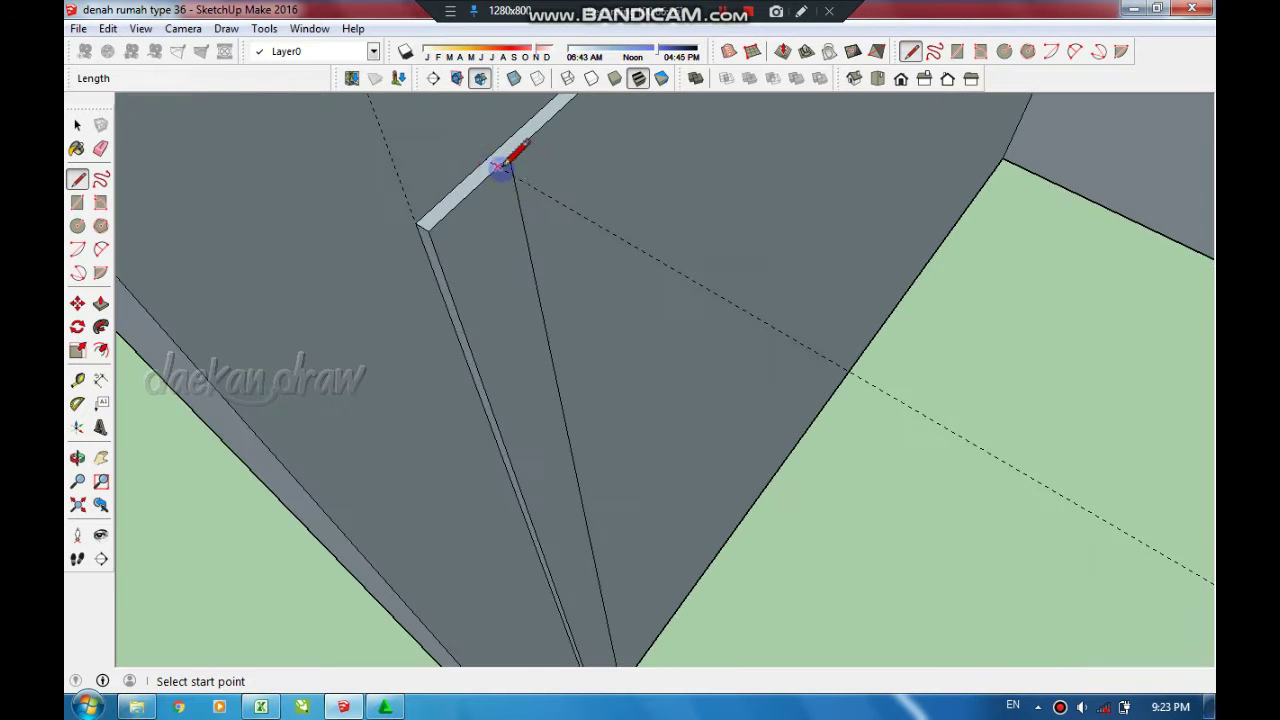
click(509, 163)
scroll(514, 309, down, 2)
middle_drag(514, 309, 586, 571)
scroll(578, 550, up, 1)
click(578, 550)
- Select the thin sliver face on the wall and erase stray edges
key(e)
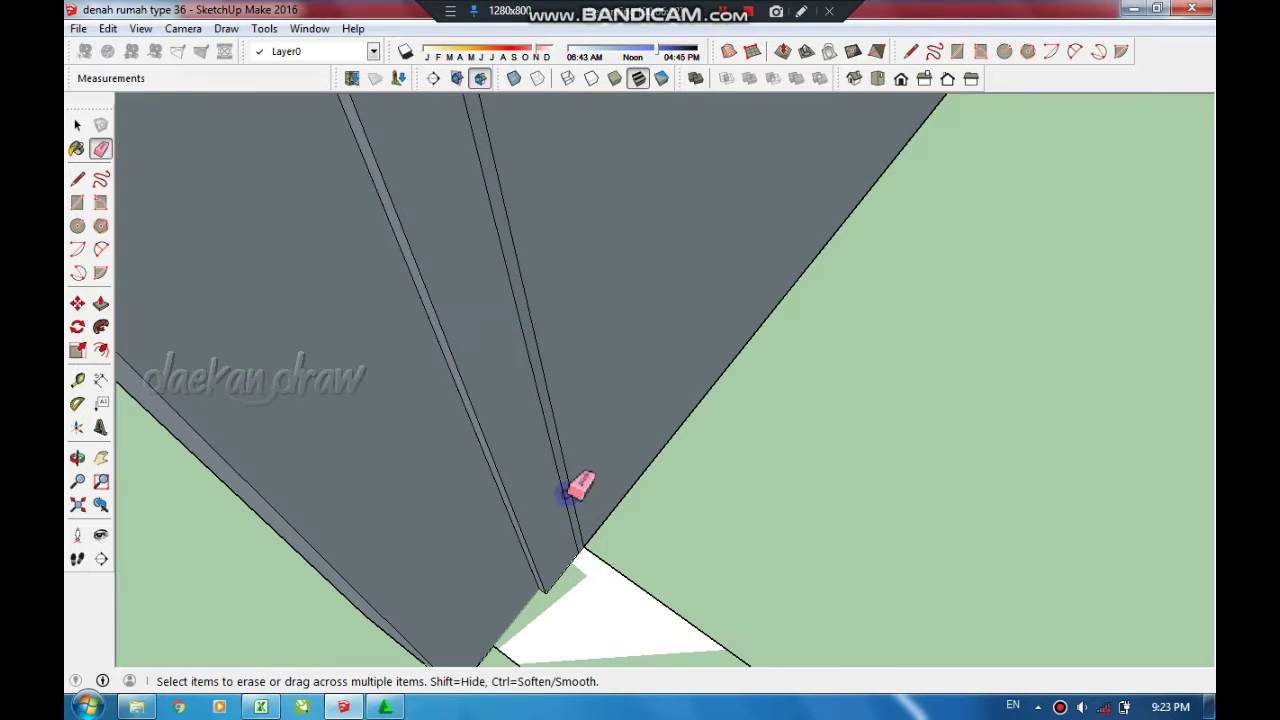
scroll(540, 470, down, 3)
scroll(520, 490, up, 3)
key(space)
click(523, 506)
key(p)
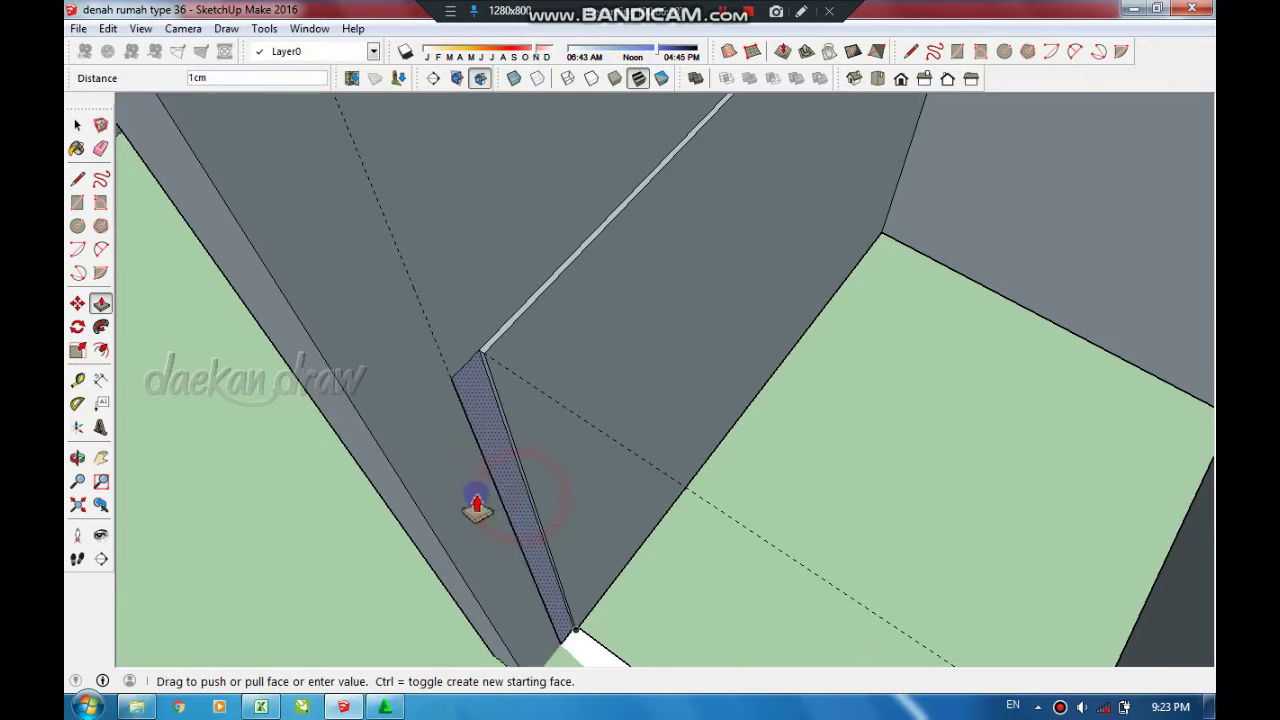
key(e)
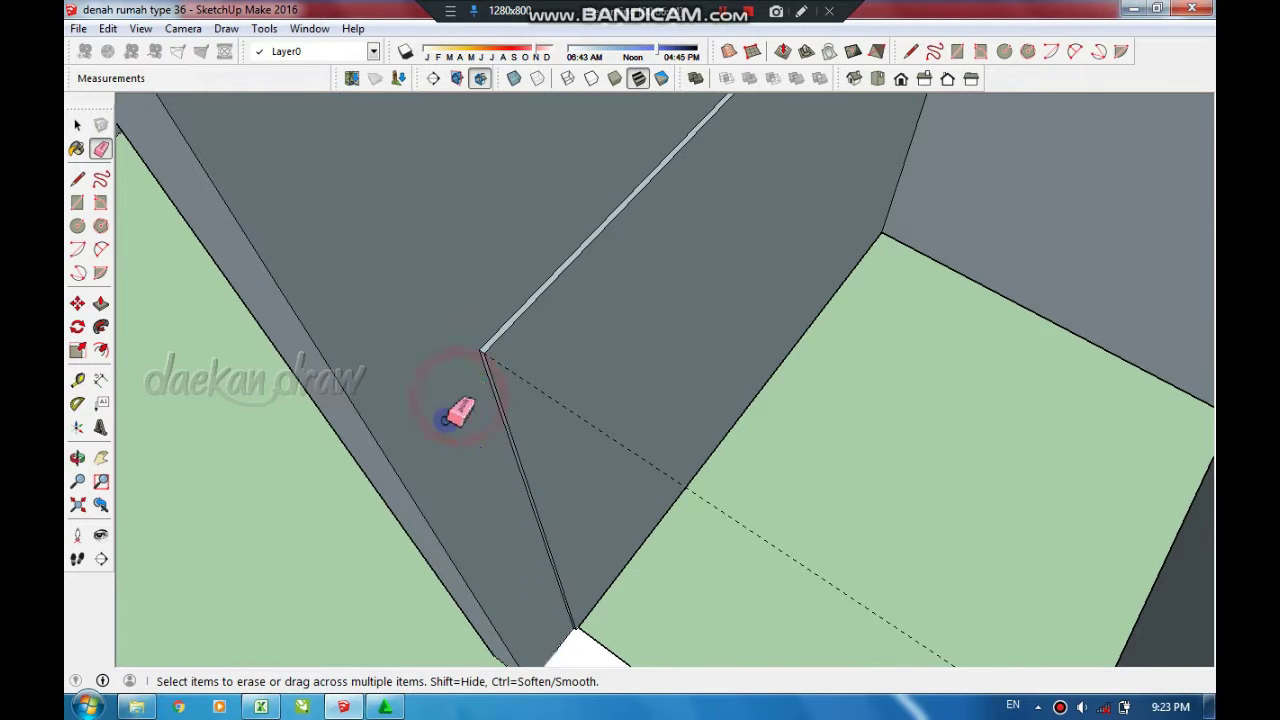
scroll(455, 413, down, 5)
scroll(520, 540, up, 1)
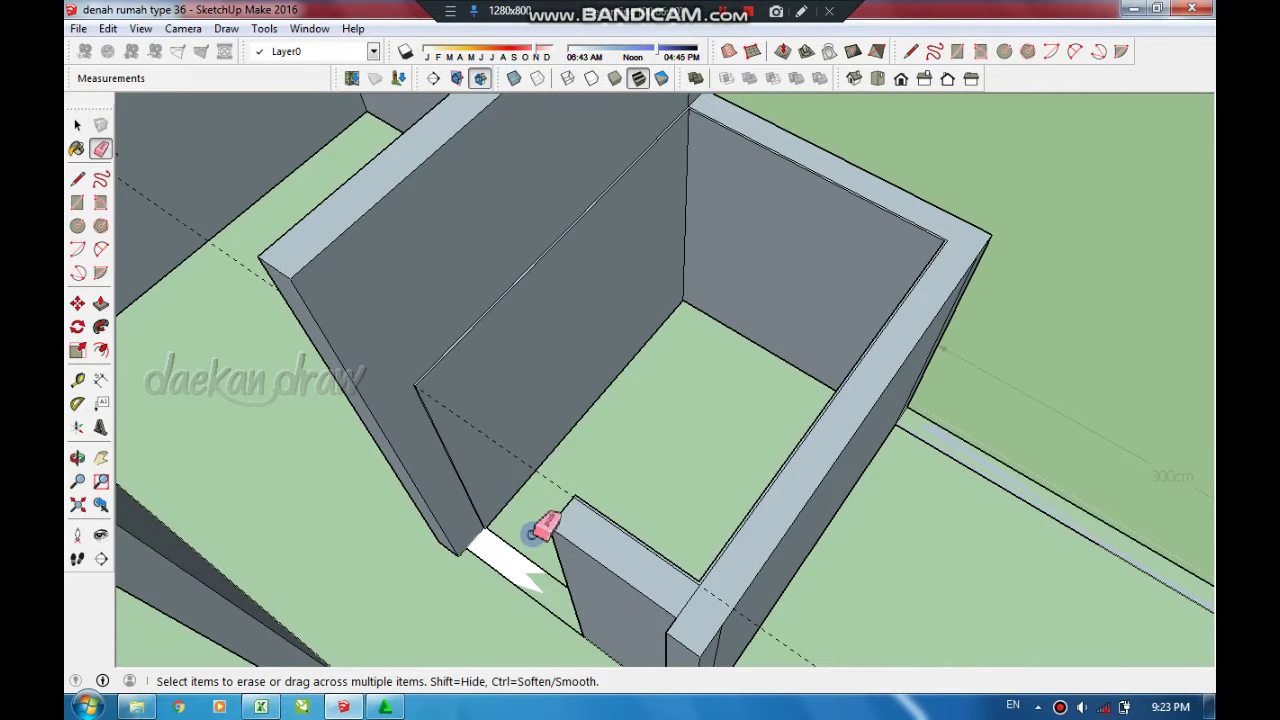
- Raise the floor strip in the gap into a wall block
mouse_move(545, 533)
middle_down()
mouse_move(608, 528)
mouse_move(601, 512)
middle_up()
drag(579, 590, 521, 398)
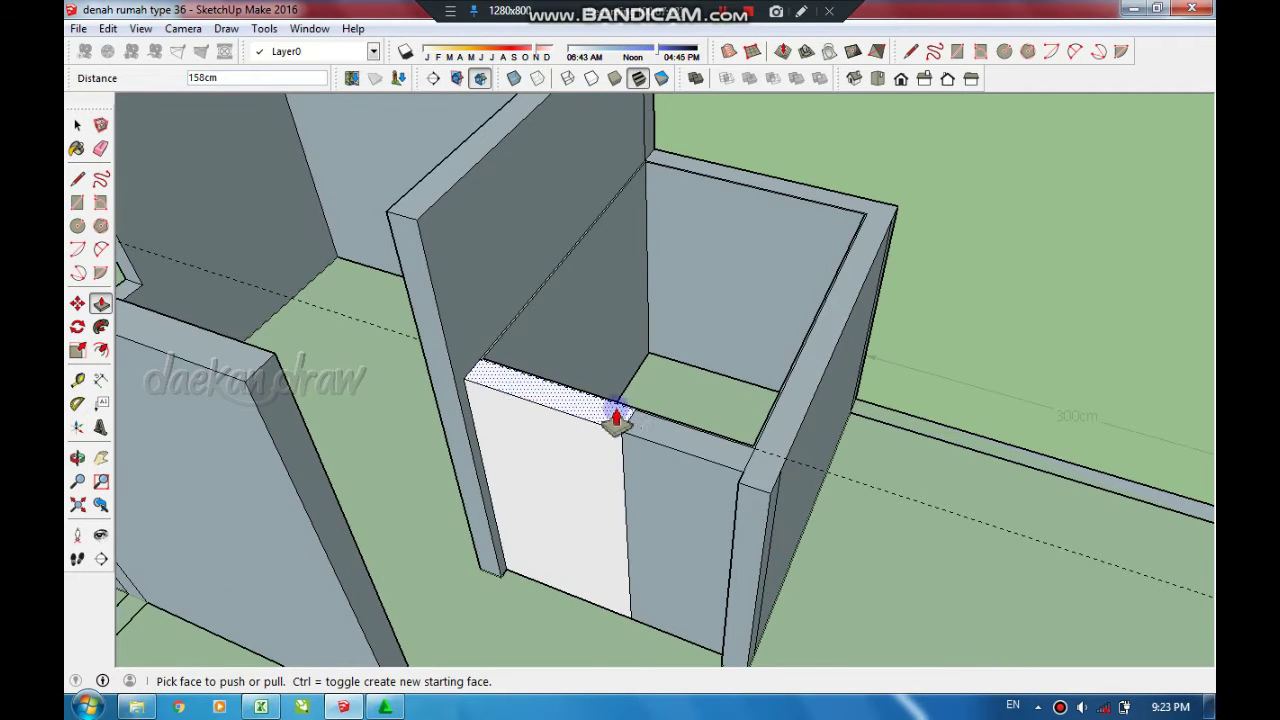
scroll(617, 418, up, 3)
mouse_move(617, 405)
middle_down()
mouse_move(626, 349)
mouse_move(591, 620)
mouse_move(674, 551)
middle_up()
- Add a 79cm edge across the floor strip and pull both strips up into tall panels
key(l)
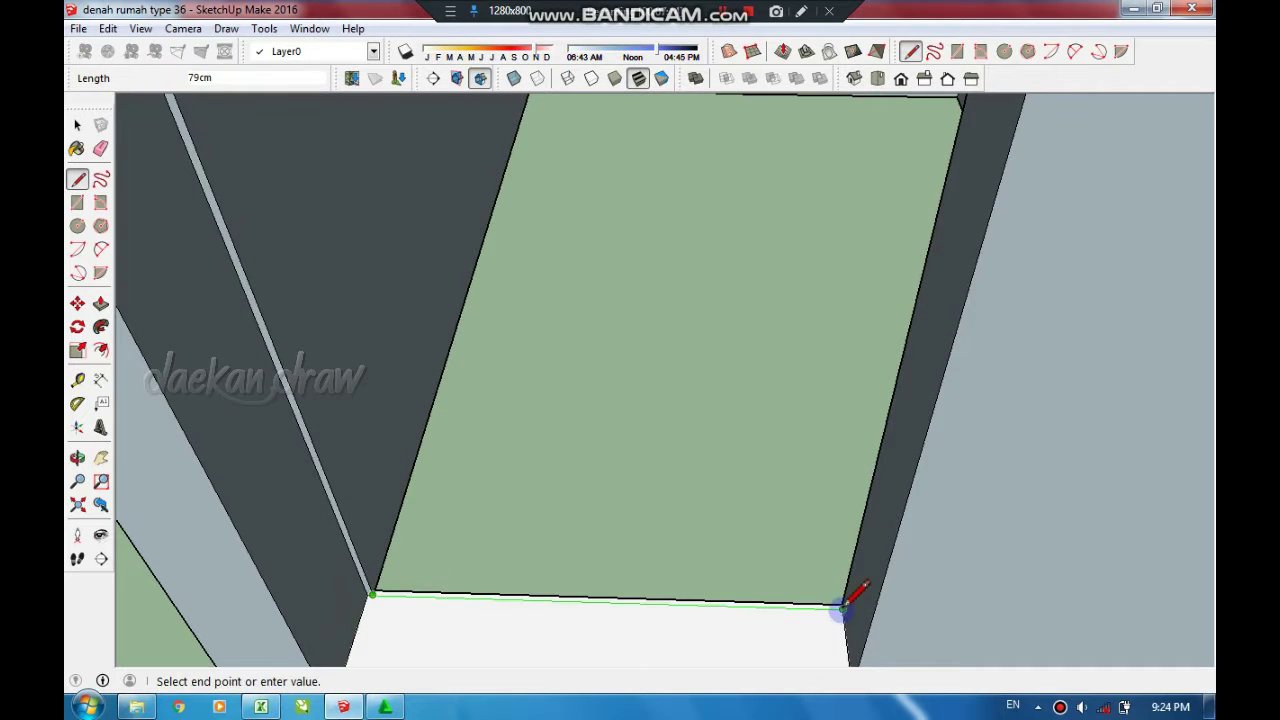
click(843, 606)
key(e)
mouse_move(591, 514)
middle_down()
mouse_move(694, 517)
mouse_move(586, 616)
mouse_move(571, 600)
middle_up()
key(p)
click(571, 600)
click(457, 394)
click(655, 430)
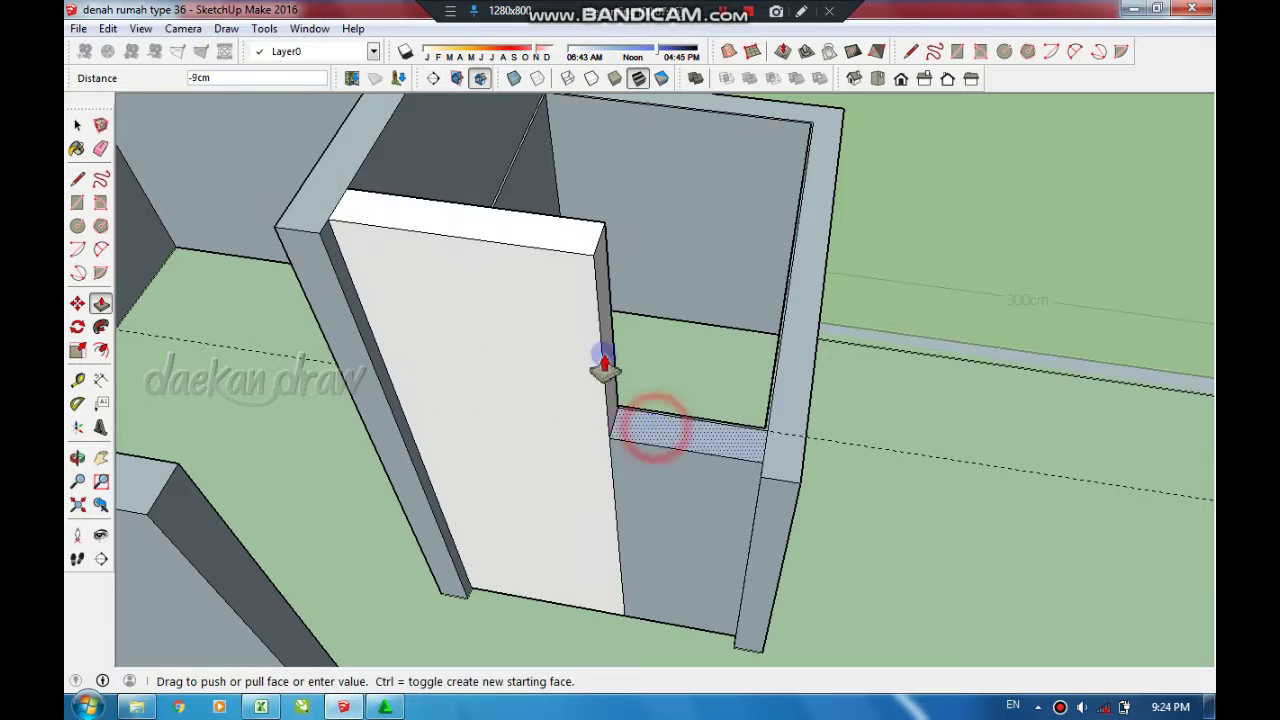
click(529, 249)
key(e)
mouse_move(597, 240)
middle_down()
mouse_move(666, 457)
mouse_move(591, 460)
mouse_move(520, 306)
mouse_move(510, 333)
middle_up()
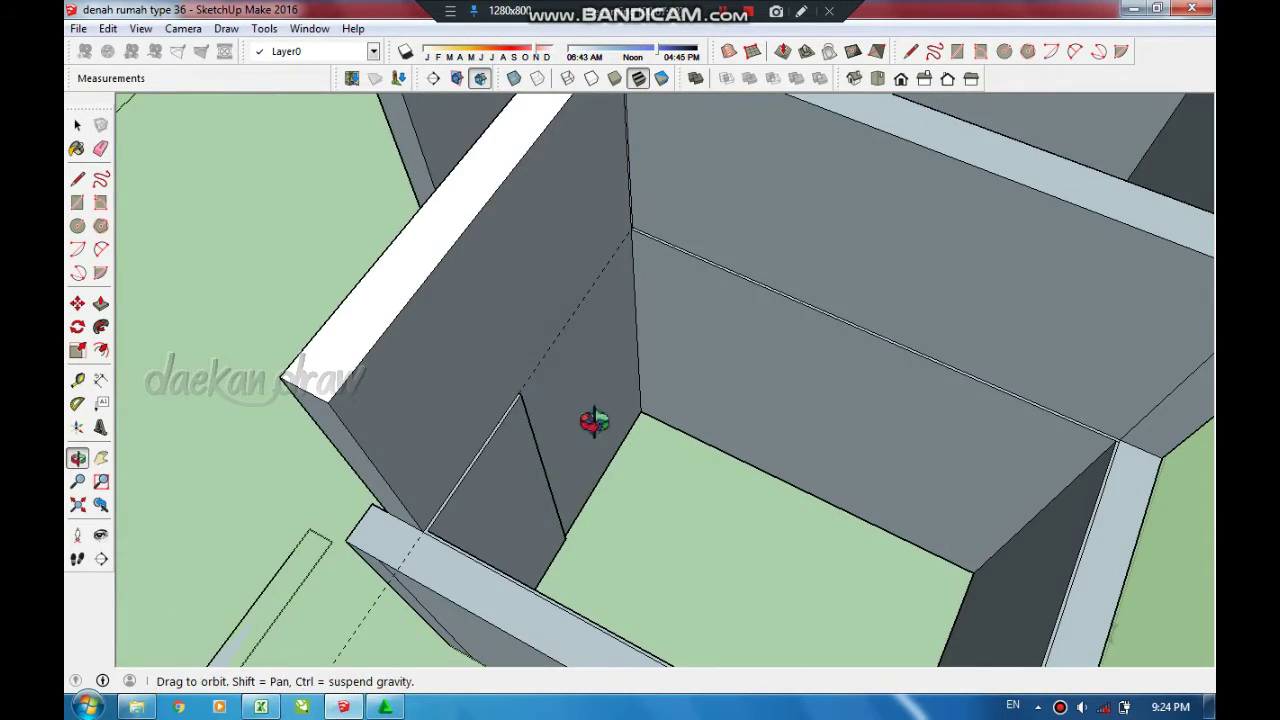
- Place Tape Measure guides on the partition panel at 190 cm door height and 80 cm width
mouse_move(586, 423)
middle_down()
mouse_move(760, 337)
mouse_move(709, 491)
mouse_move(564, 514)
middle_up()
scroll(565, 514, down, 3)
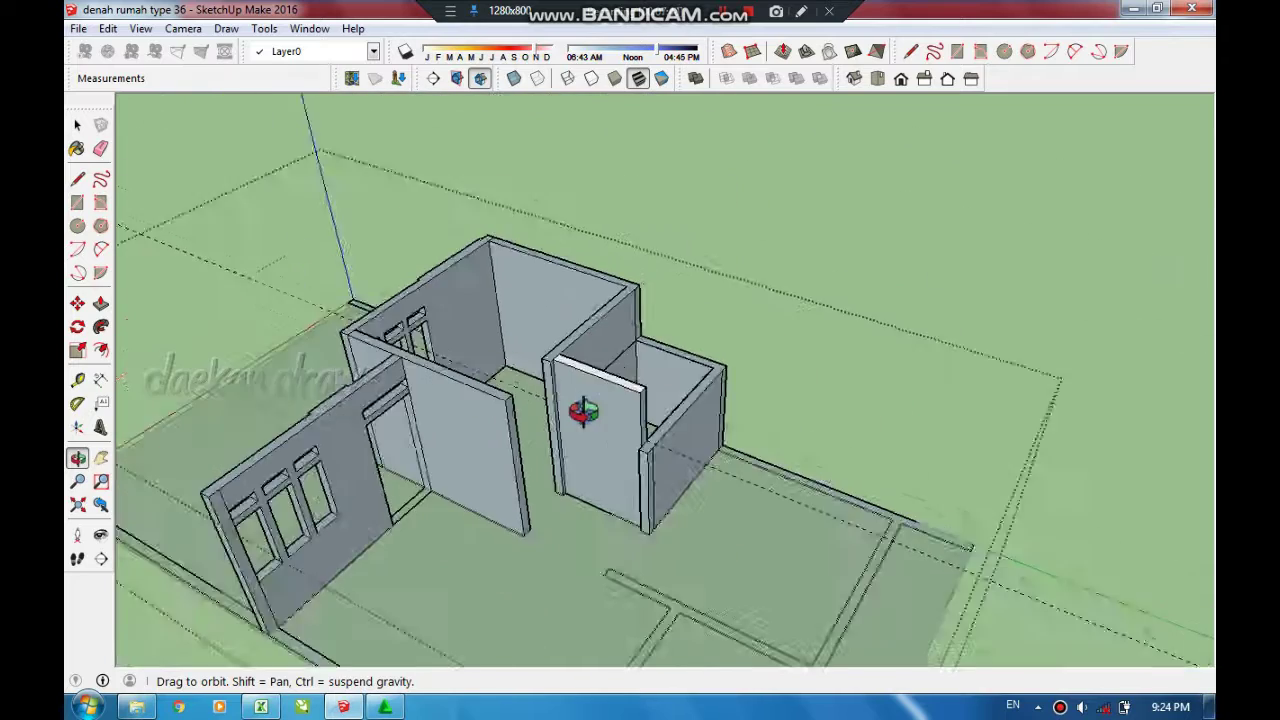
middle_drag(586, 414, 480, 531)
scroll(600, 366, up, 3)
middle_drag(600, 366, 297, 355)
scroll(297, 355, up, 2)
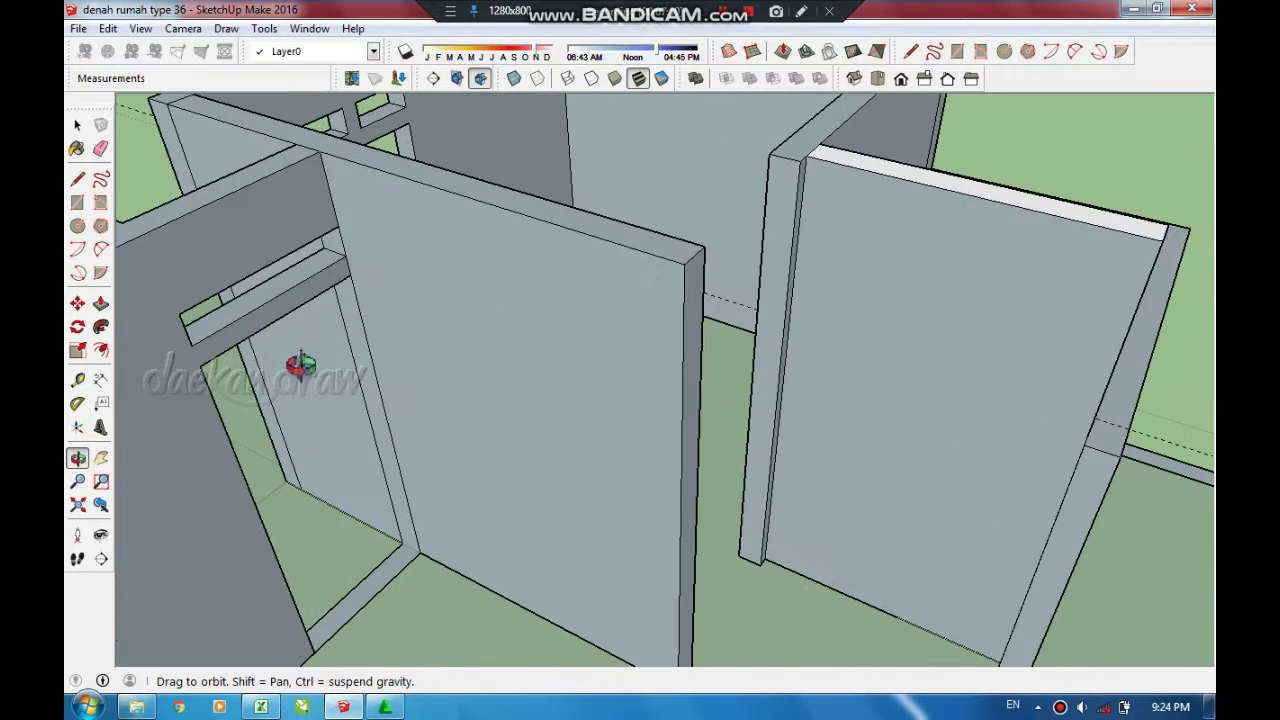
key(t)
click(401, 568)
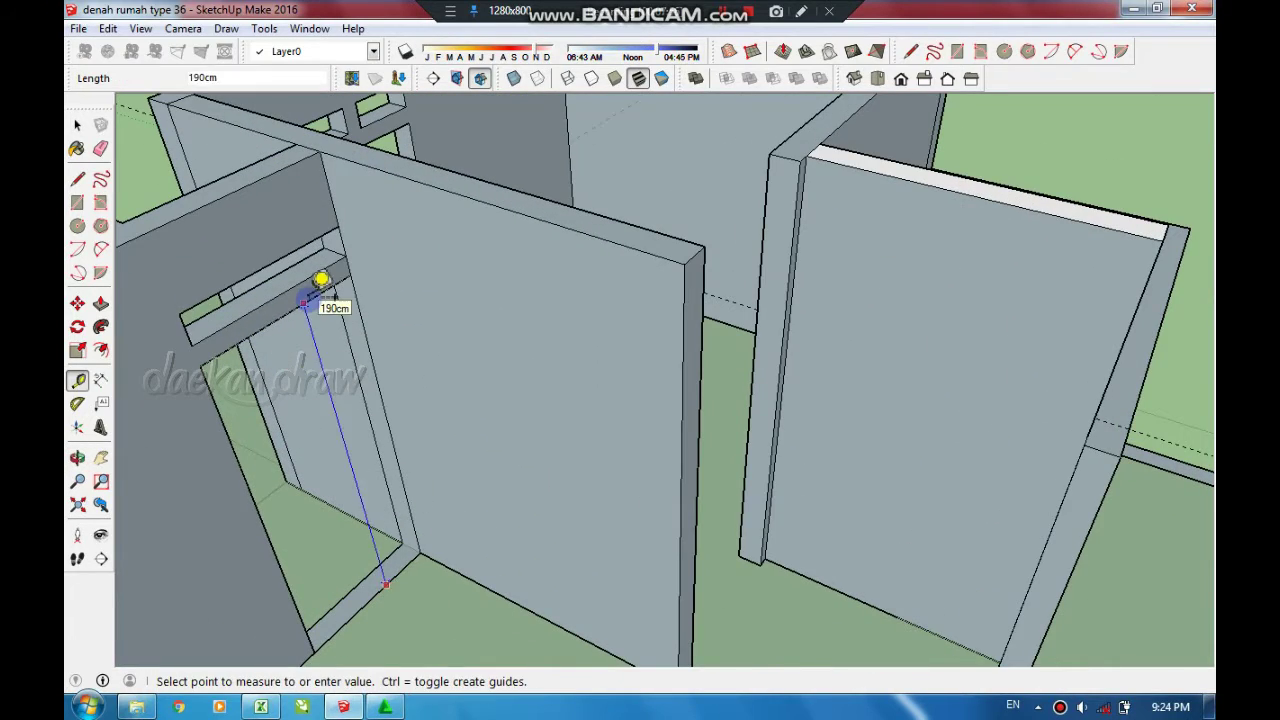
click(322, 278)
click(835, 590)
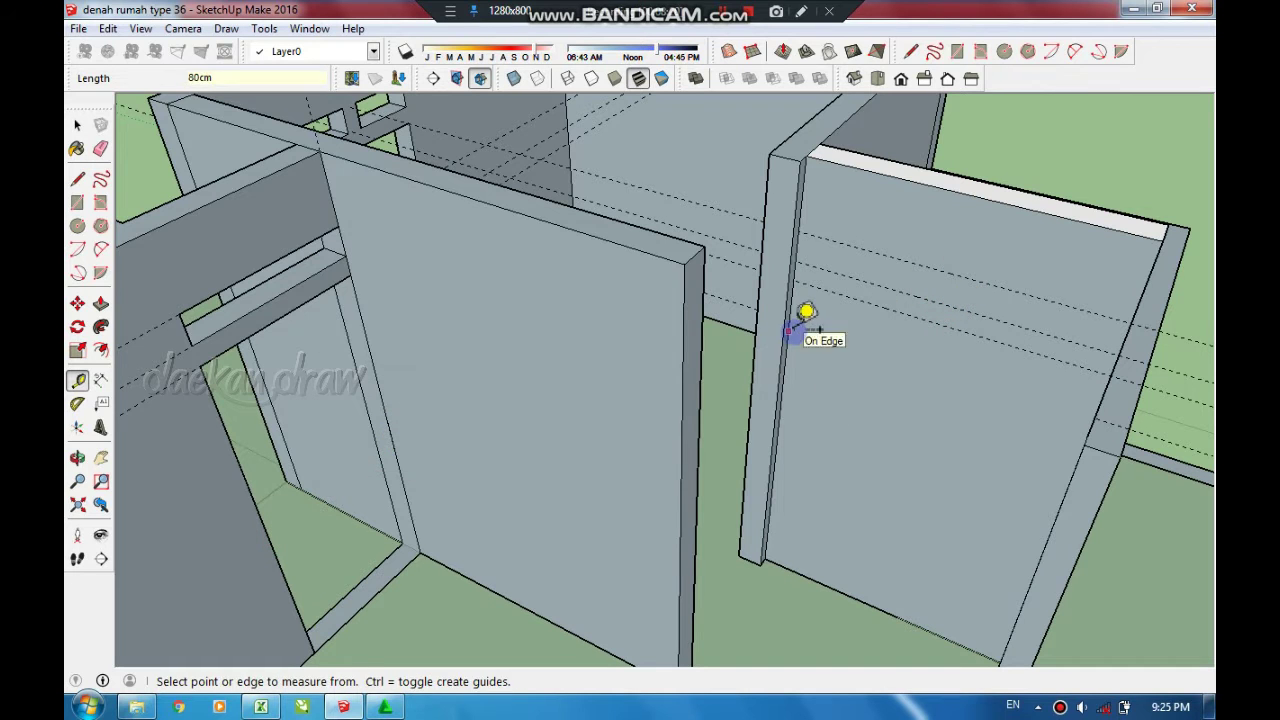
- Close the 80 x 190 cm door outline and push it through the wall
key(l)
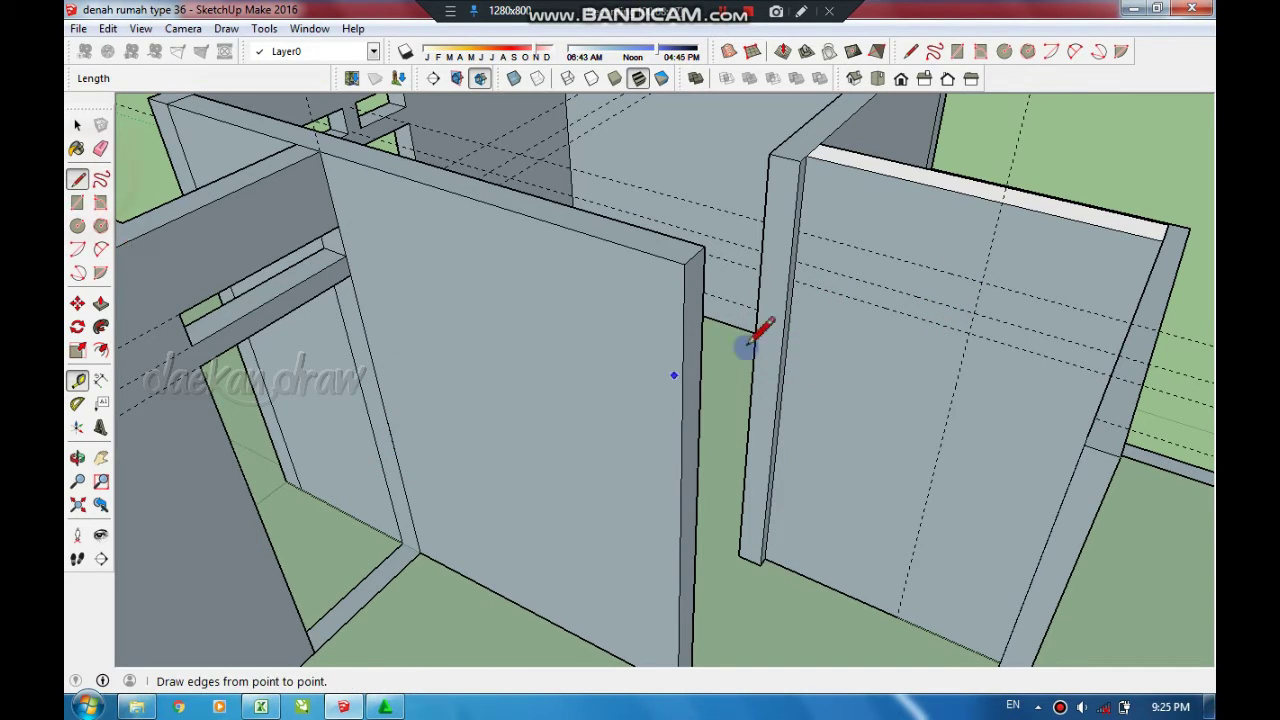
click(902, 598)
key(space)
click(883, 466)
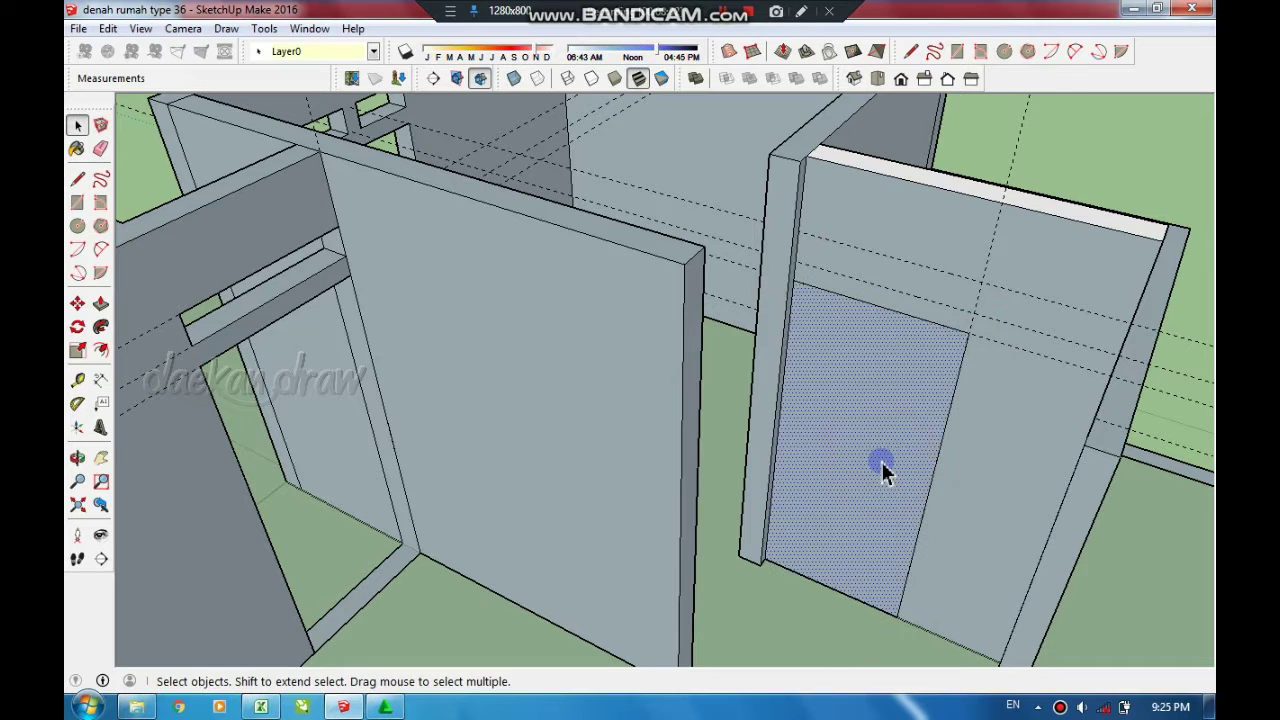
key(p)
click(883, 466)
click(851, 163)
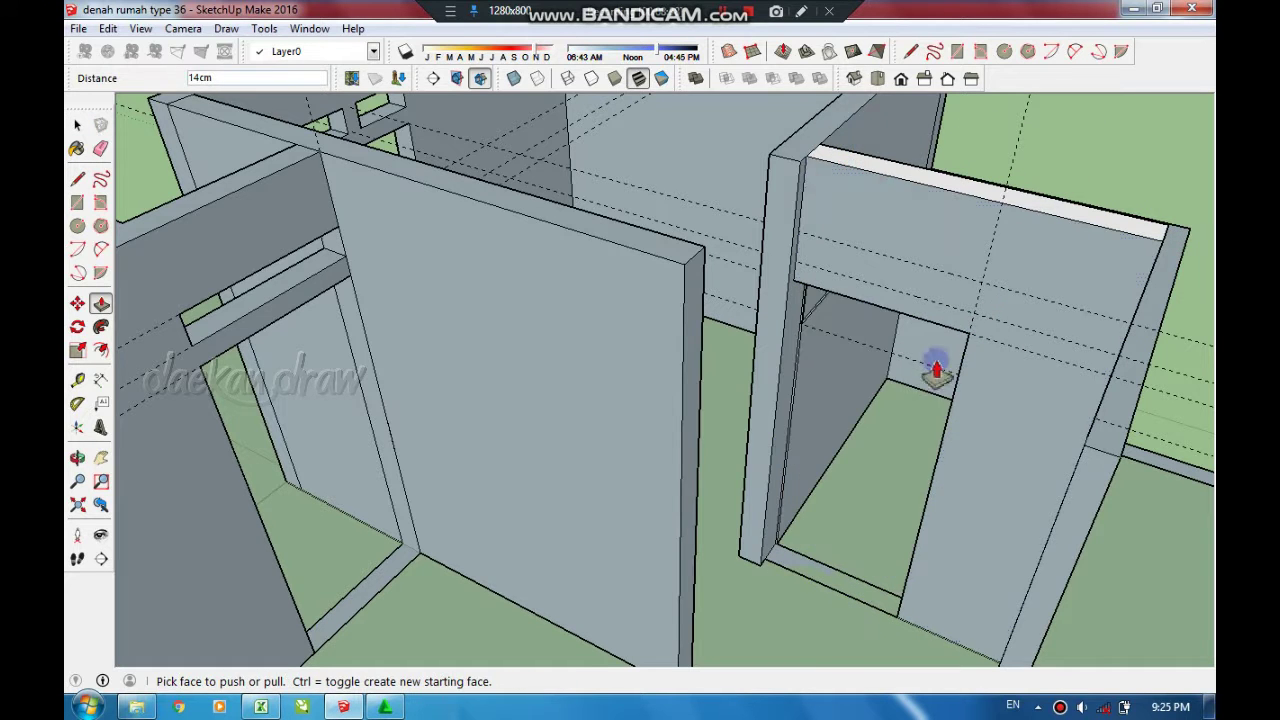
scroll(931, 366, up, 3)
scroll(888, 334, up, 2)
- Split off a strip above the door opening and extrude it into a lintel beam
key(l)
click(1013, 289)
click(1000, 343)
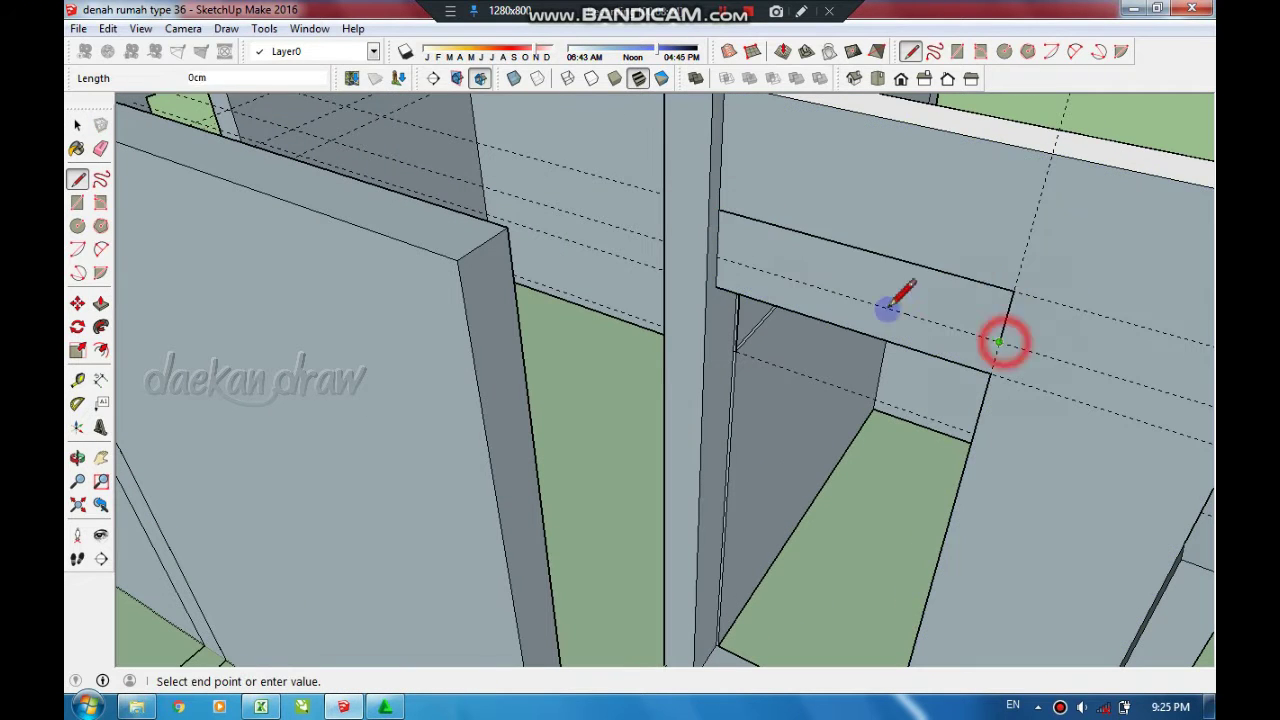
scroll(718, 255, down, 5)
key(space)
key(p)
drag(829, 309, 763, 149)
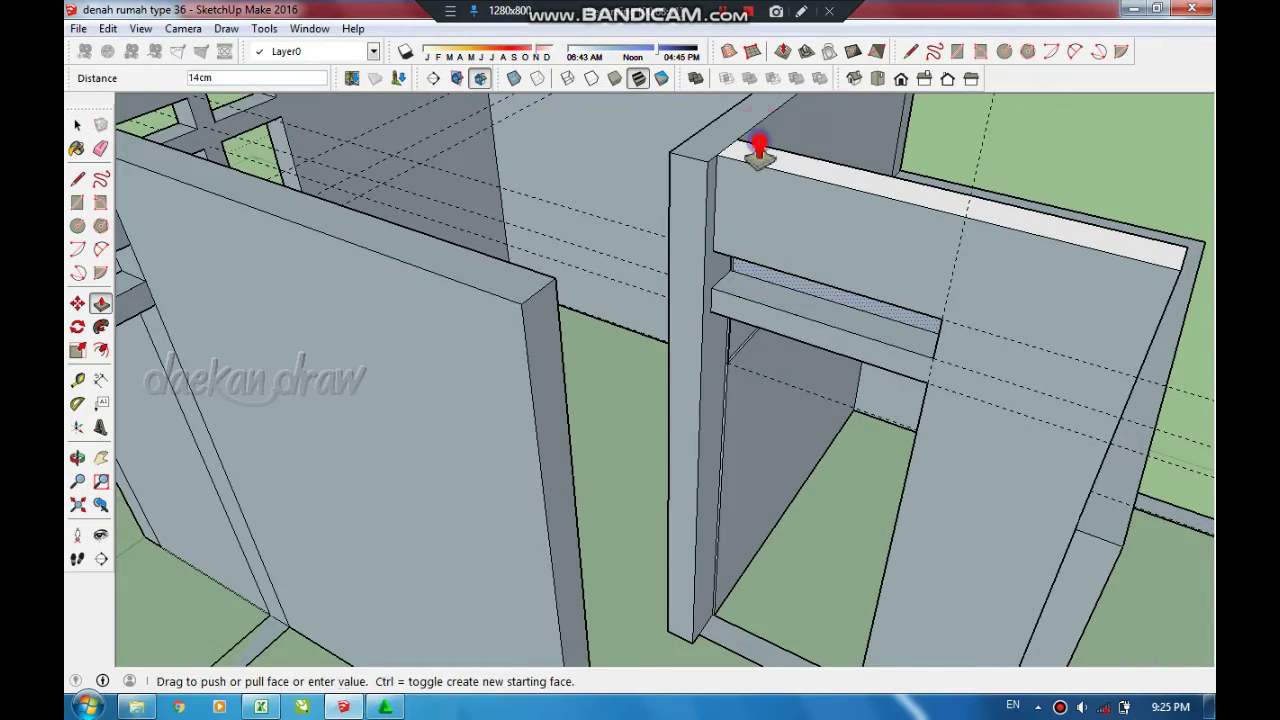
key(o)
mouse_move(866, 413)
mouse_down()
mouse_move(837, 354)
mouse_move(800, 508)
mouse_move(786, 491)
mouse_move(533, 405)
mouse_move(900, 294)
mouse_move(1034, 380)
mouse_move(863, 409)
mouse_move(755, 325)
mouse_move(823, 529)
mouse_move(689, 537)
mouse_move(797, 531)
mouse_move(806, 515)
mouse_move(608, 486)
mouse_move(777, 229)
mouse_move(657, 321)
mouse_up()
- Draw an edge across the doorway floor and raise that face up to the wall top
scroll(657, 321, up, 2)
scroll(654, 206, up, 2)
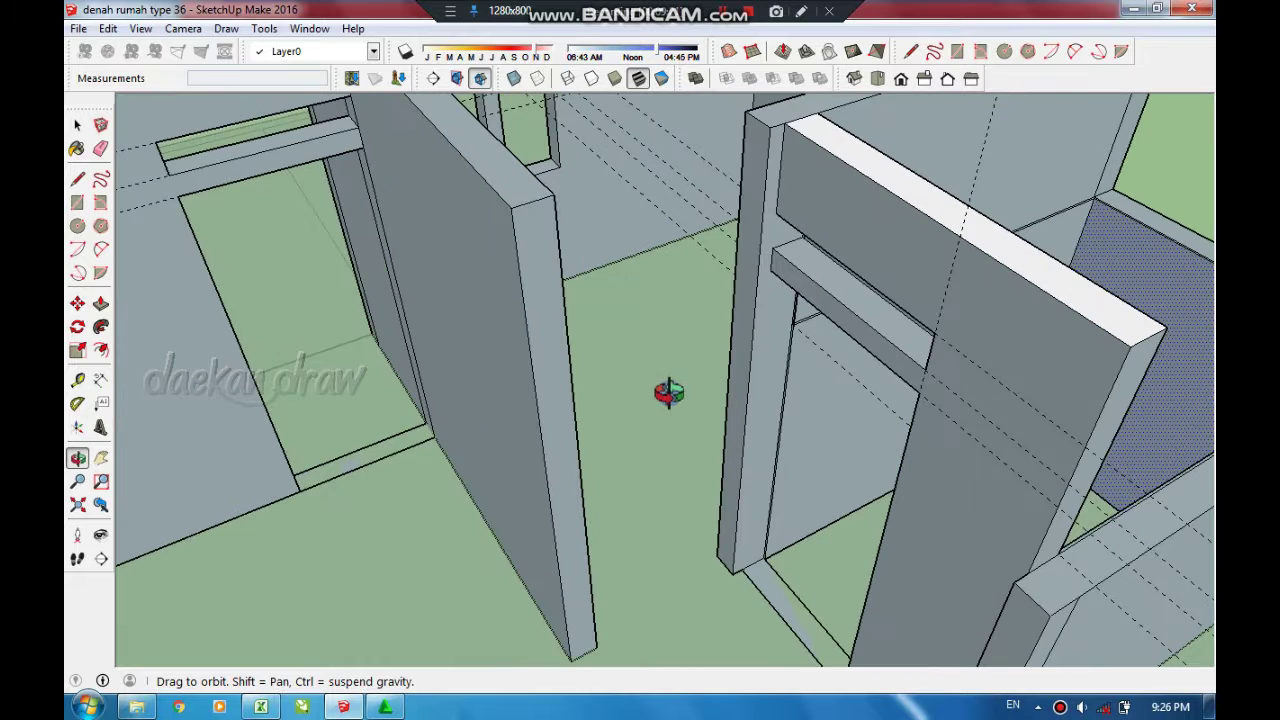
drag(735, 492, 586, 586)
scroll(752, 572, up, 3)
key(l)
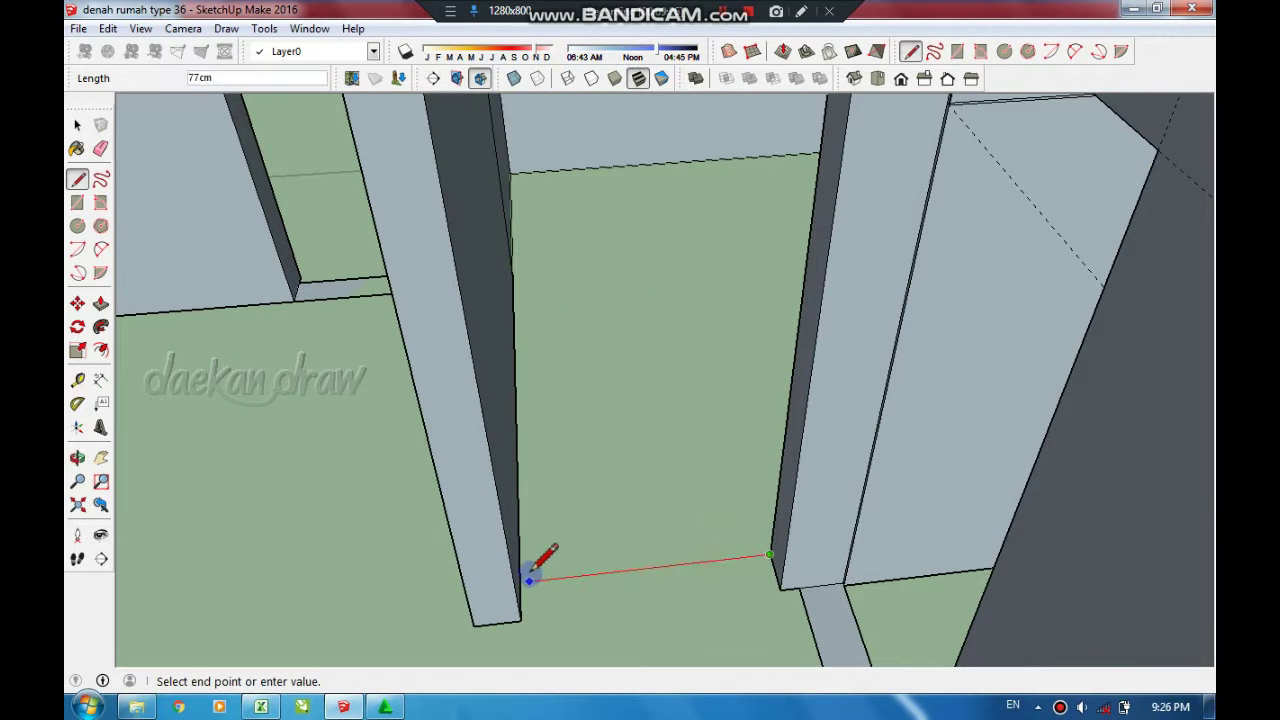
click(521, 580)
click(780, 590)
click(522, 620)
key(space)
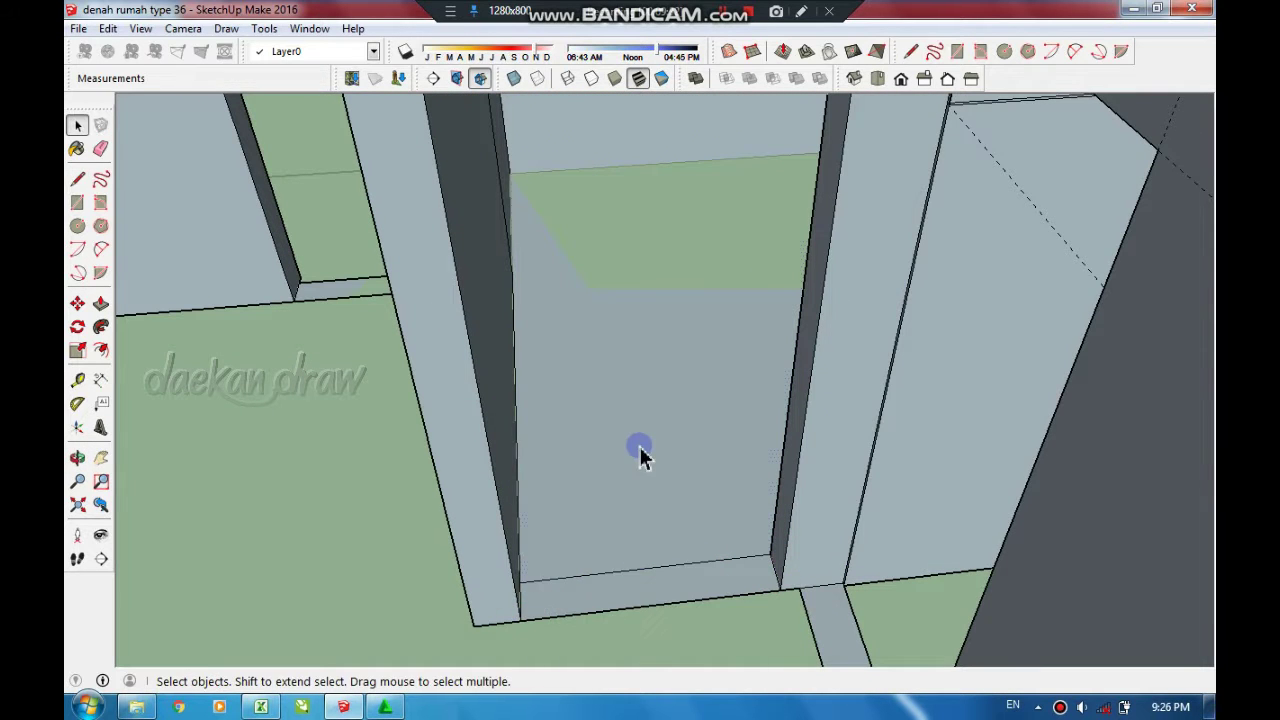
mouse_move(640, 451)
middle_down()
mouse_move(680, 597)
mouse_move(663, 403)
middle_up()
key(p)
drag(695, 625, 508, 157)
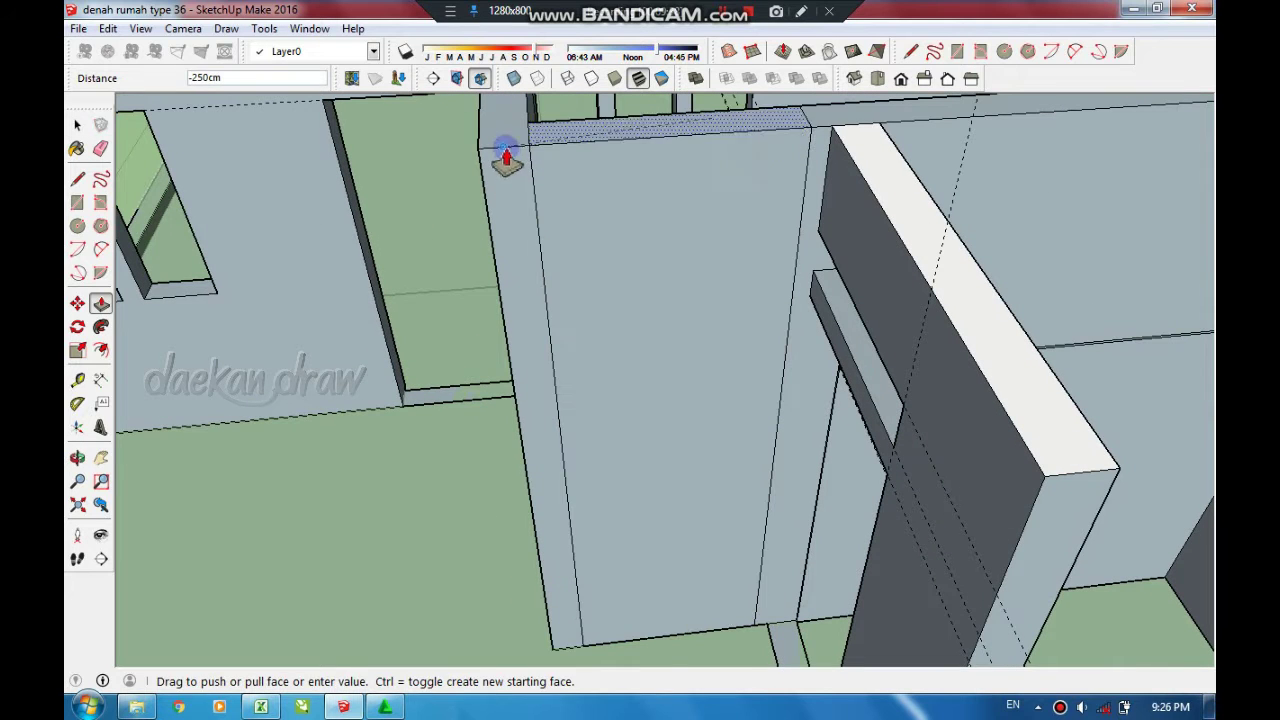
- Place a guide 60 cm into the panel and start the opening outline
key(t)
click(815, 234)
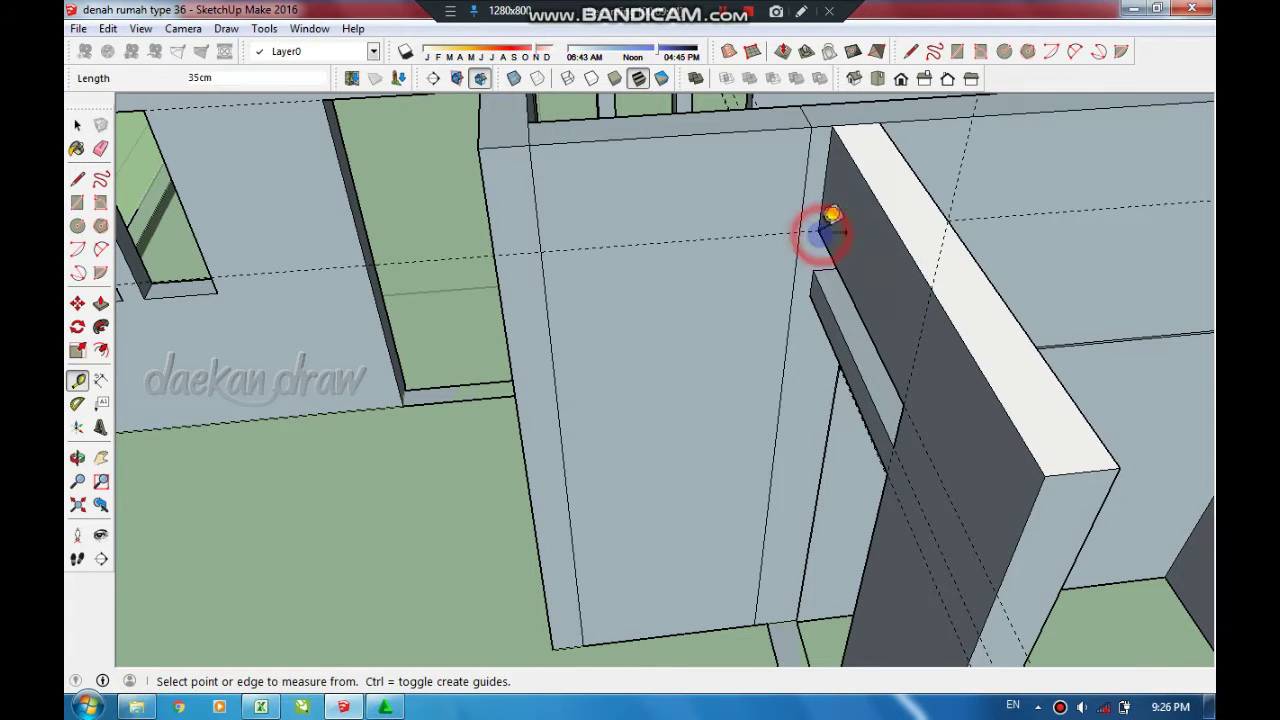
click(1030, 113)
text(60)
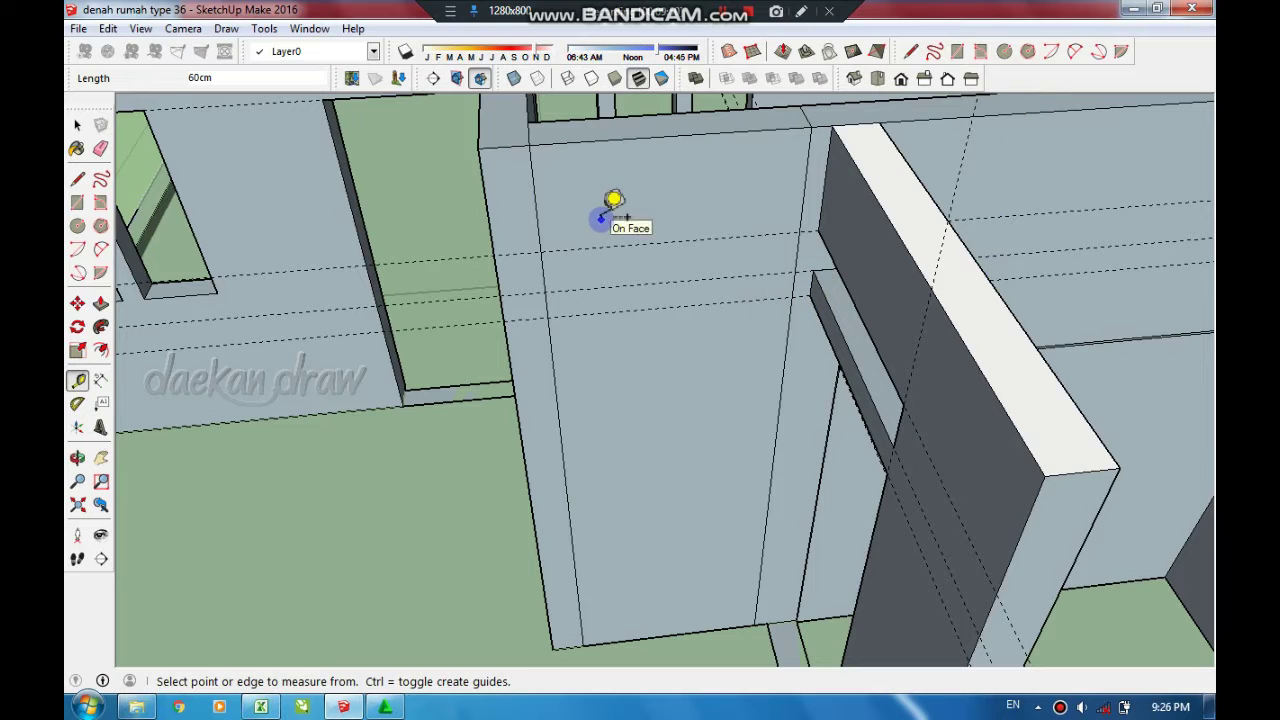
key(l)
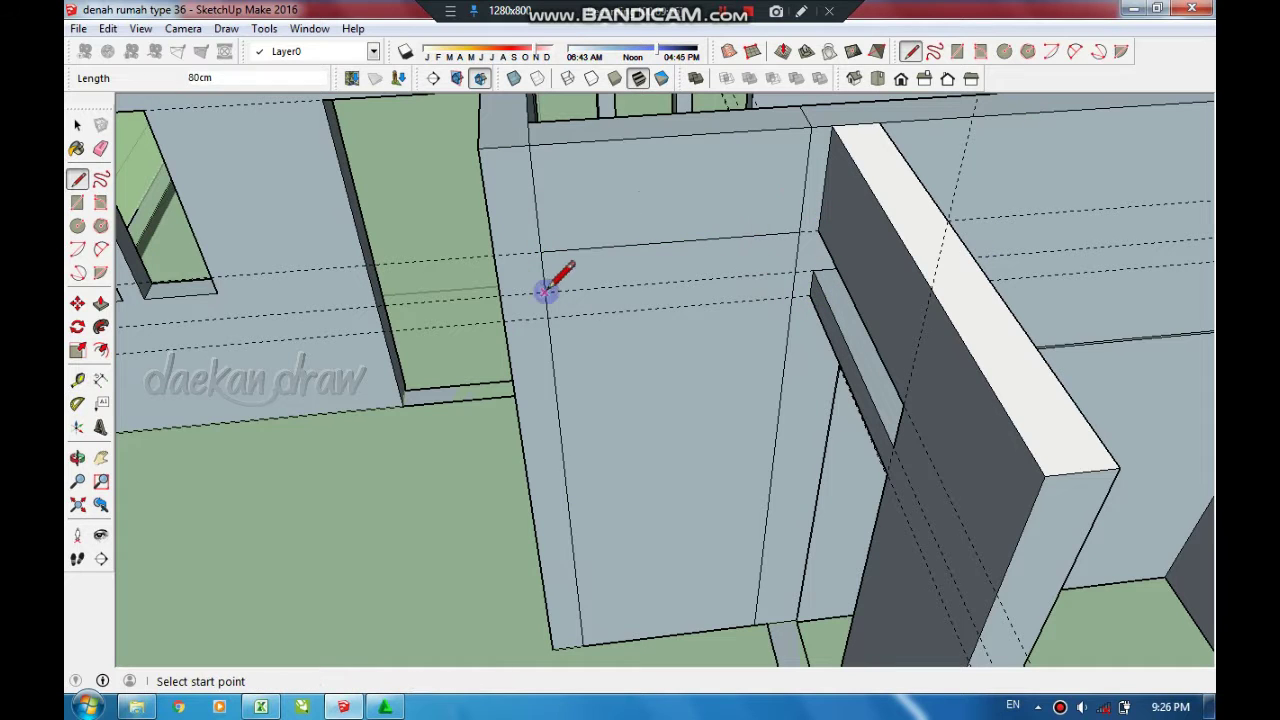
click(544, 292)
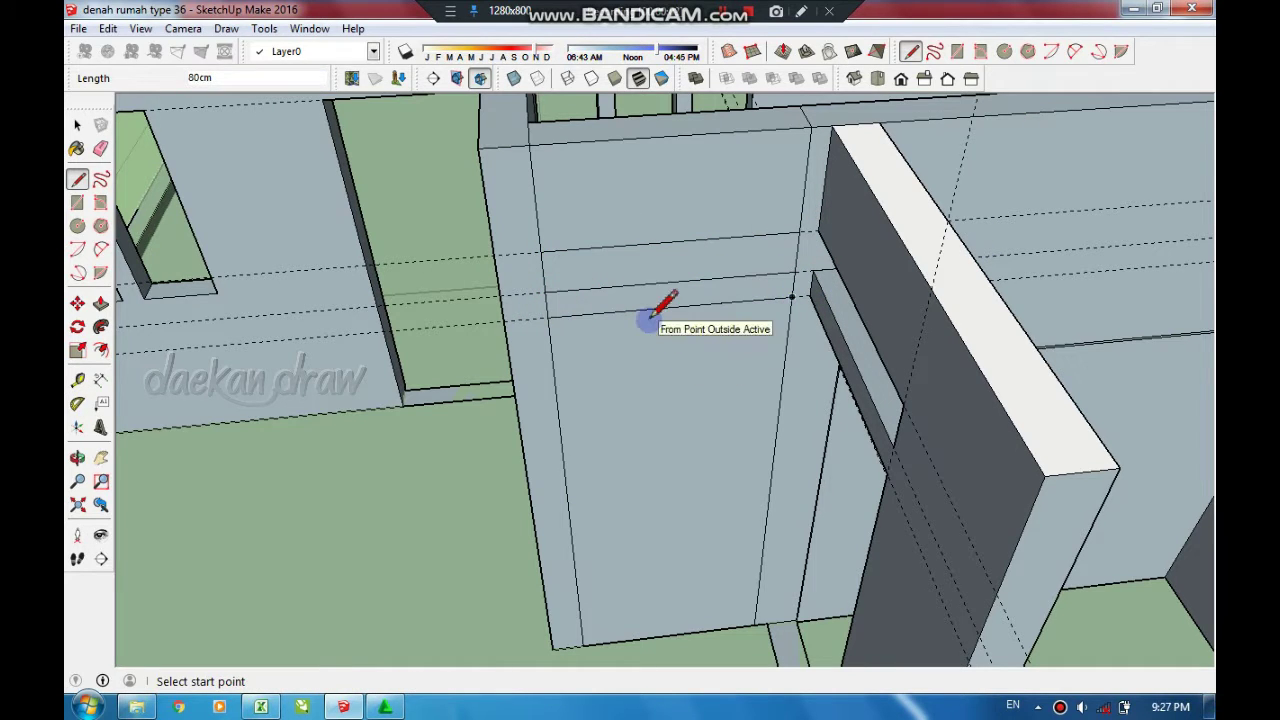
- Erase the stray edges and push the door face through the wall
key(e)
scroll(686, 310, down, 3)
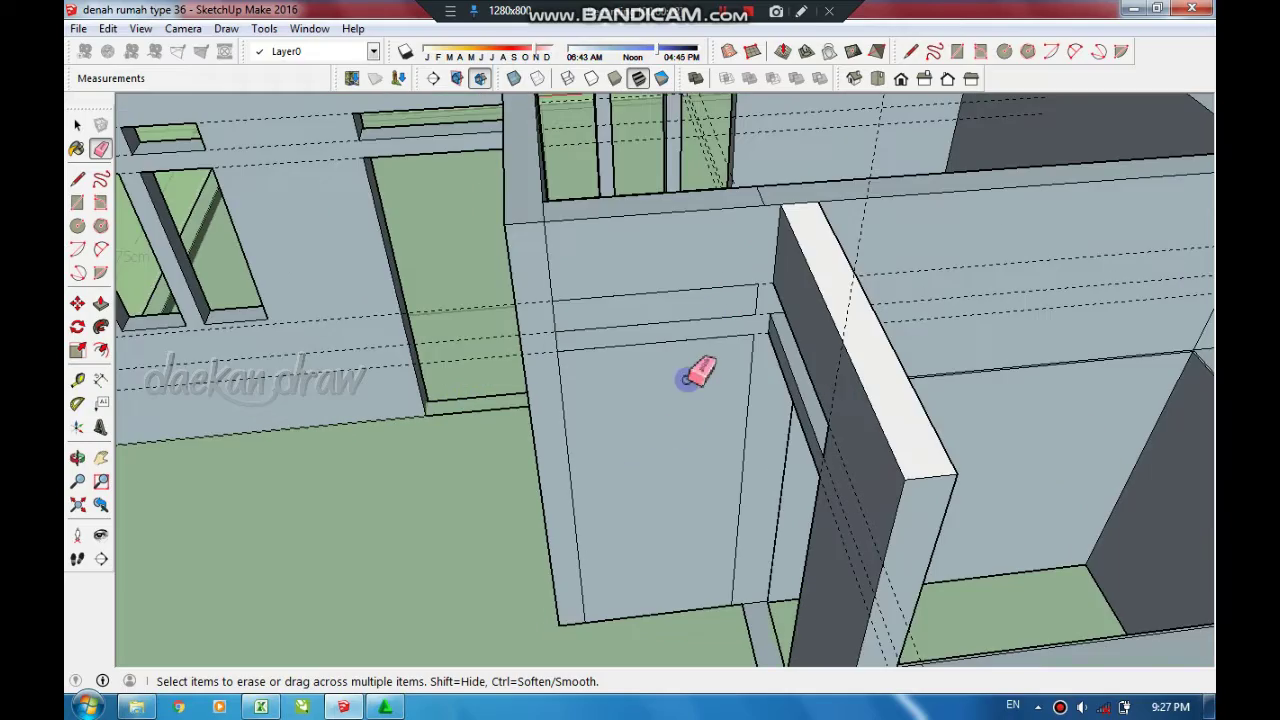
key(p)
drag(686, 314, 952, 183)
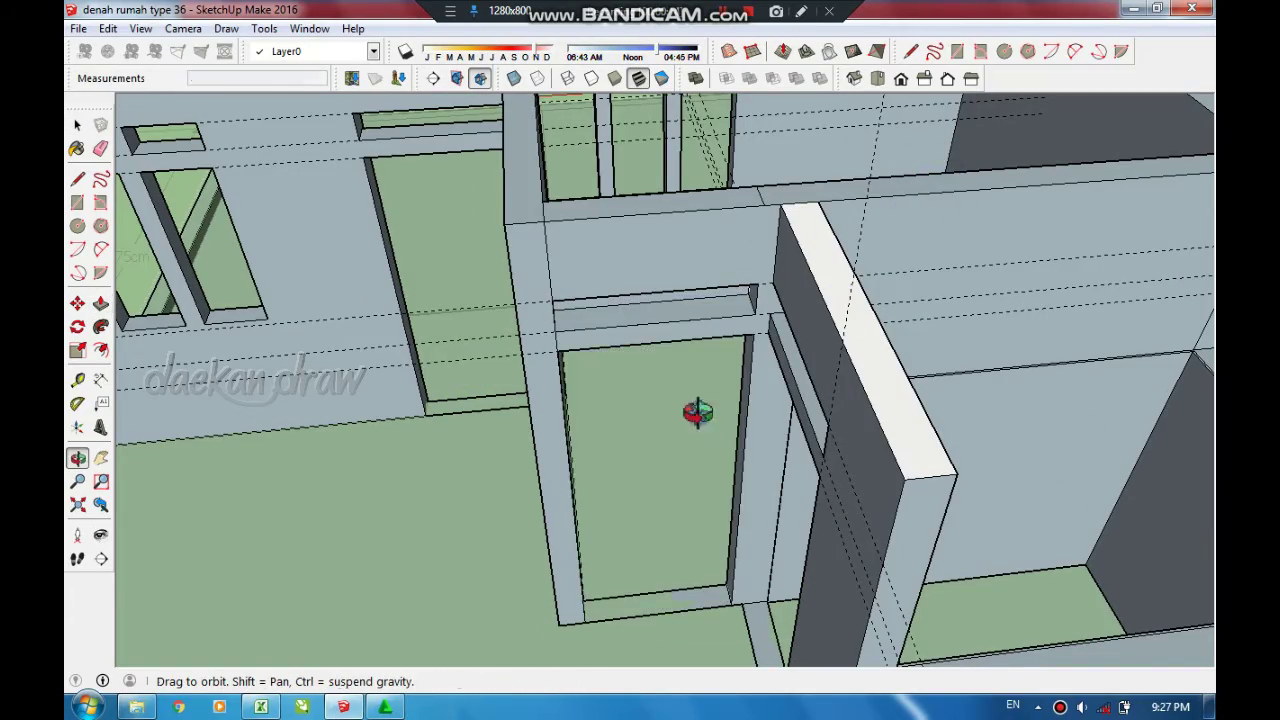
middle_drag(697, 414, 983, 399)
scroll(983, 399, down, 3)
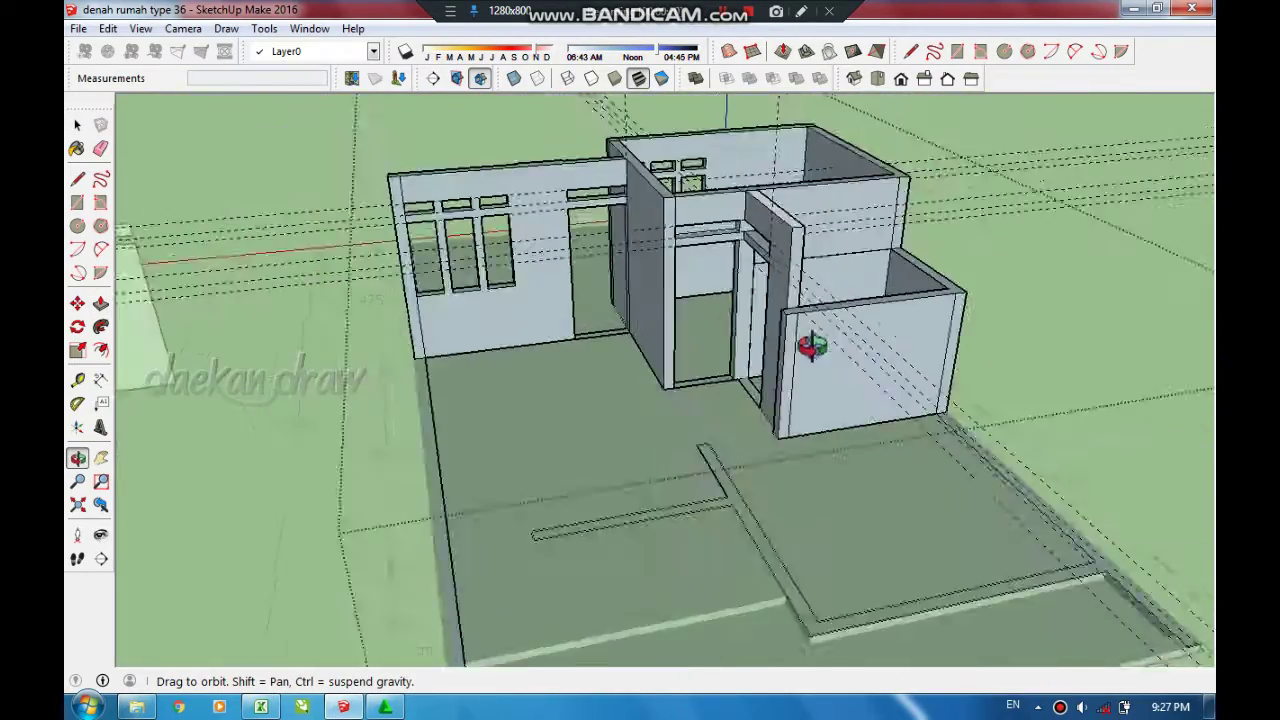
scroll(814, 343, up, 5)
scroll(777, 357, down, 3)
scroll(791, 257, up, 2)
- Close off a floor strip at the wall corner and pull it up into a tall wall
key(l)
click(788, 540)
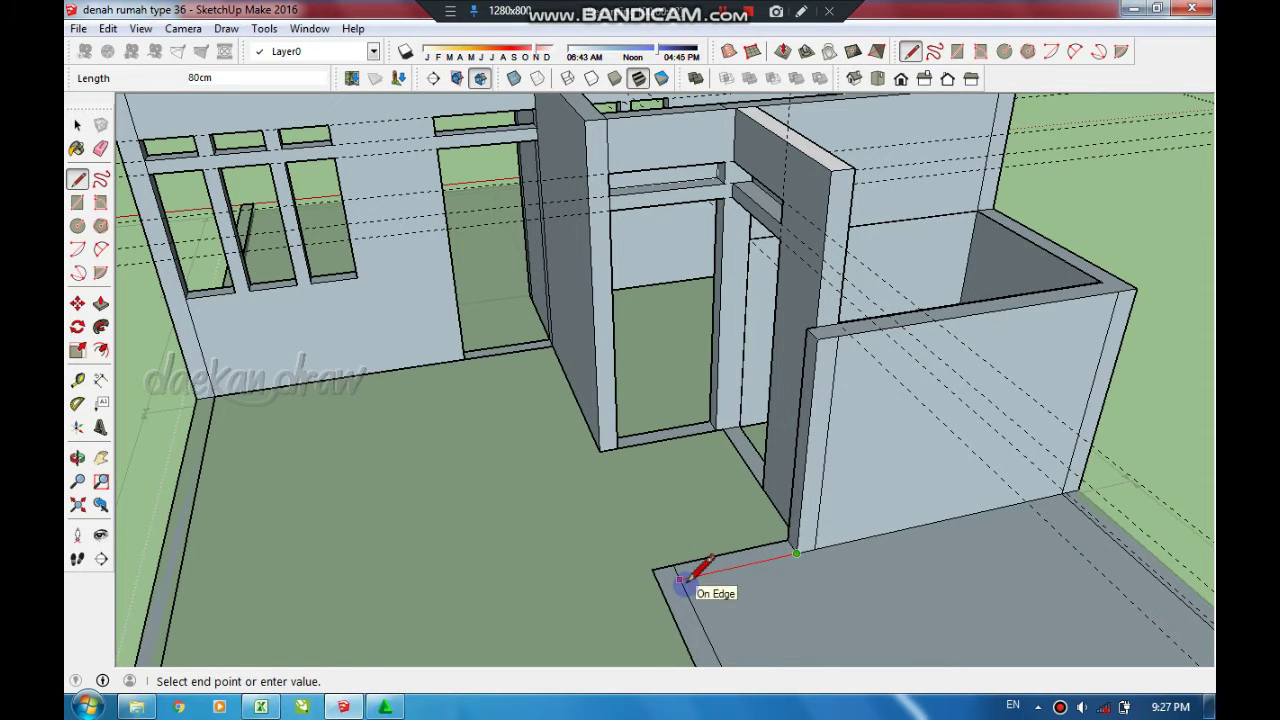
key(space)
click(849, 590)
key(p)
drag(737, 563, 845, 170)
mouse_move(845, 170)
middle_down()
mouse_move(623, 371)
mouse_move(697, 409)
mouse_move(751, 277)
mouse_move(843, 247)
mouse_move(800, 137)
mouse_move(766, 214)
mouse_move(786, 271)
middle_up()
- Mark a guide down the wall and push the lower part back 14 cm, leaving a beam
key(t)
click(787, 166)
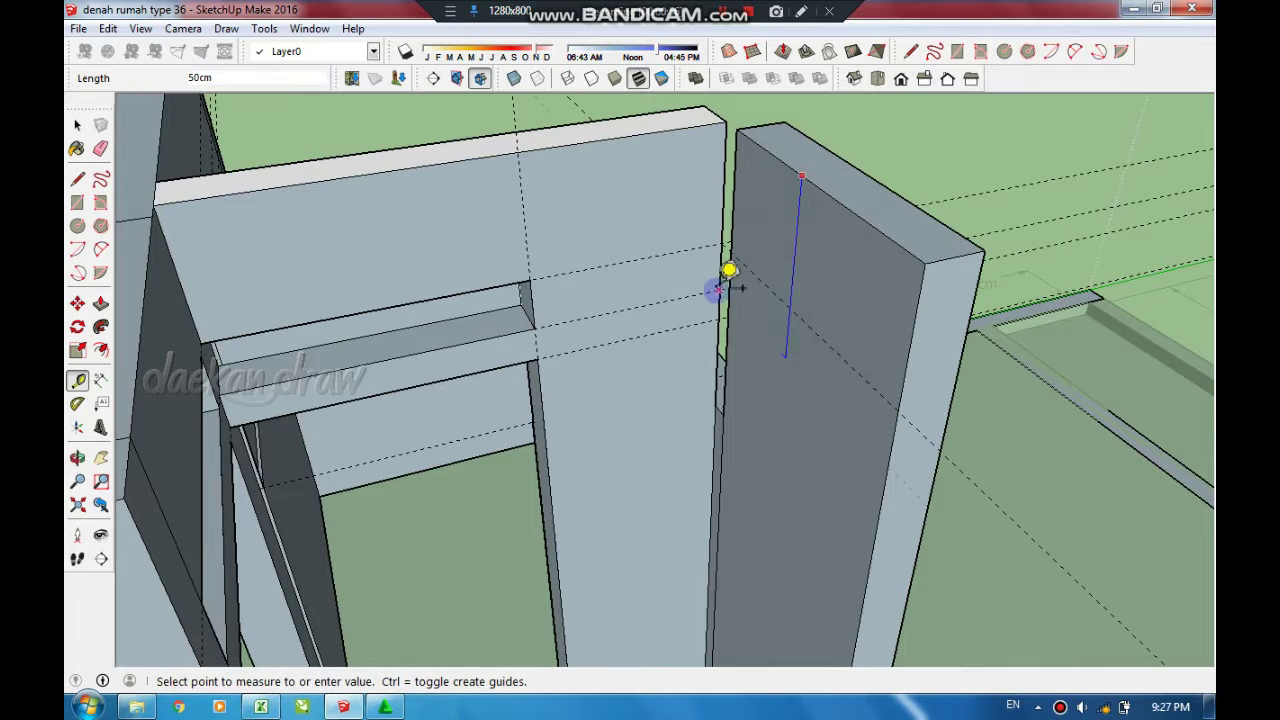
click(729, 271)
key(l)
click(731, 255)
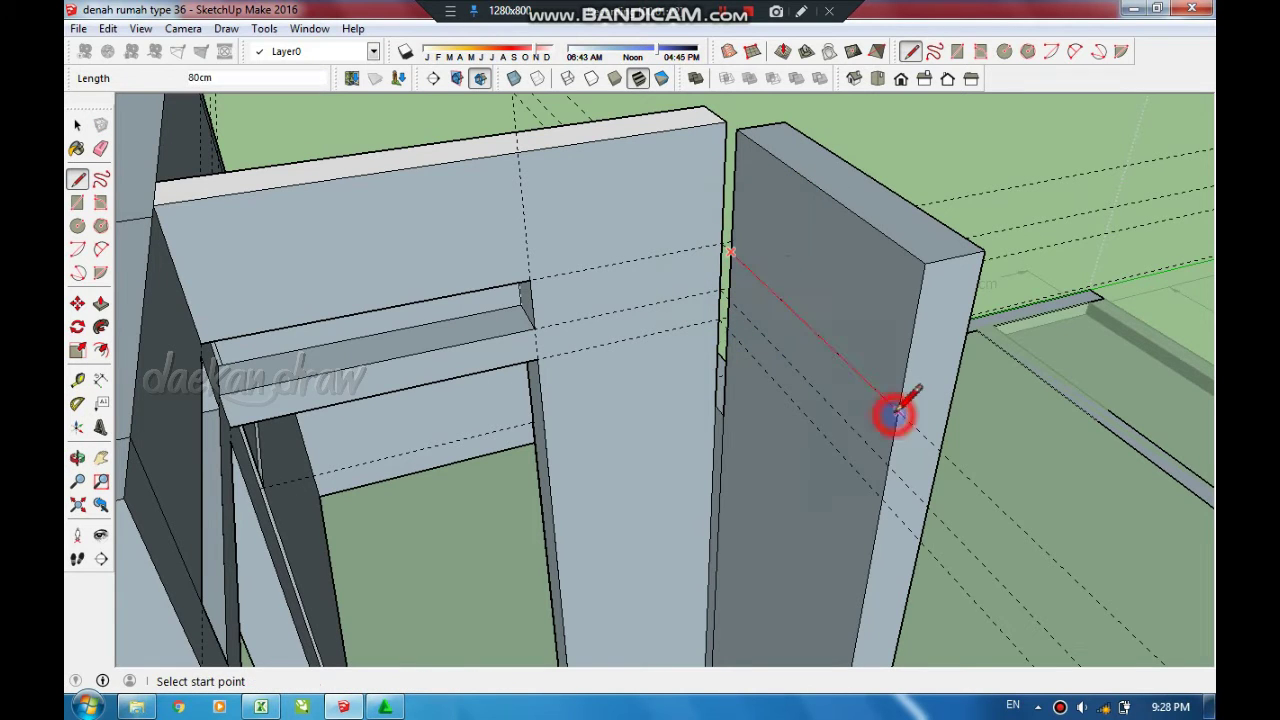
key(space)
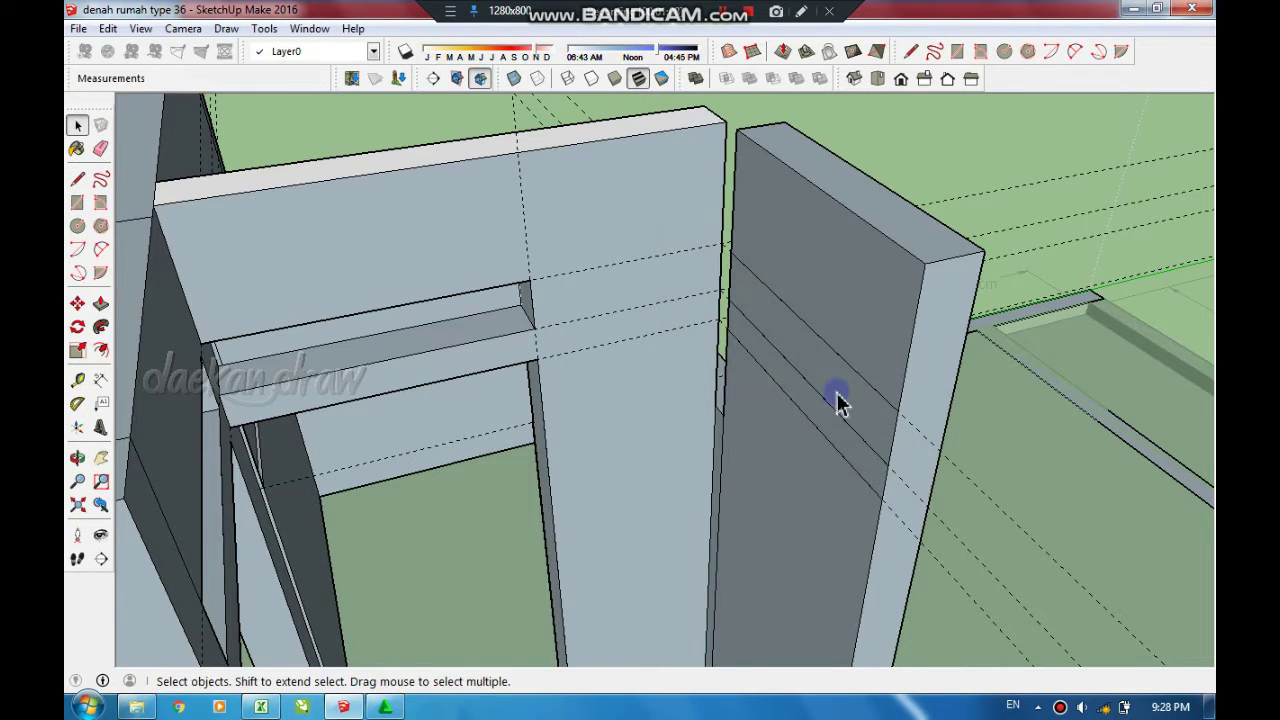
key(p)
click(825, 495)
click(871, 429)
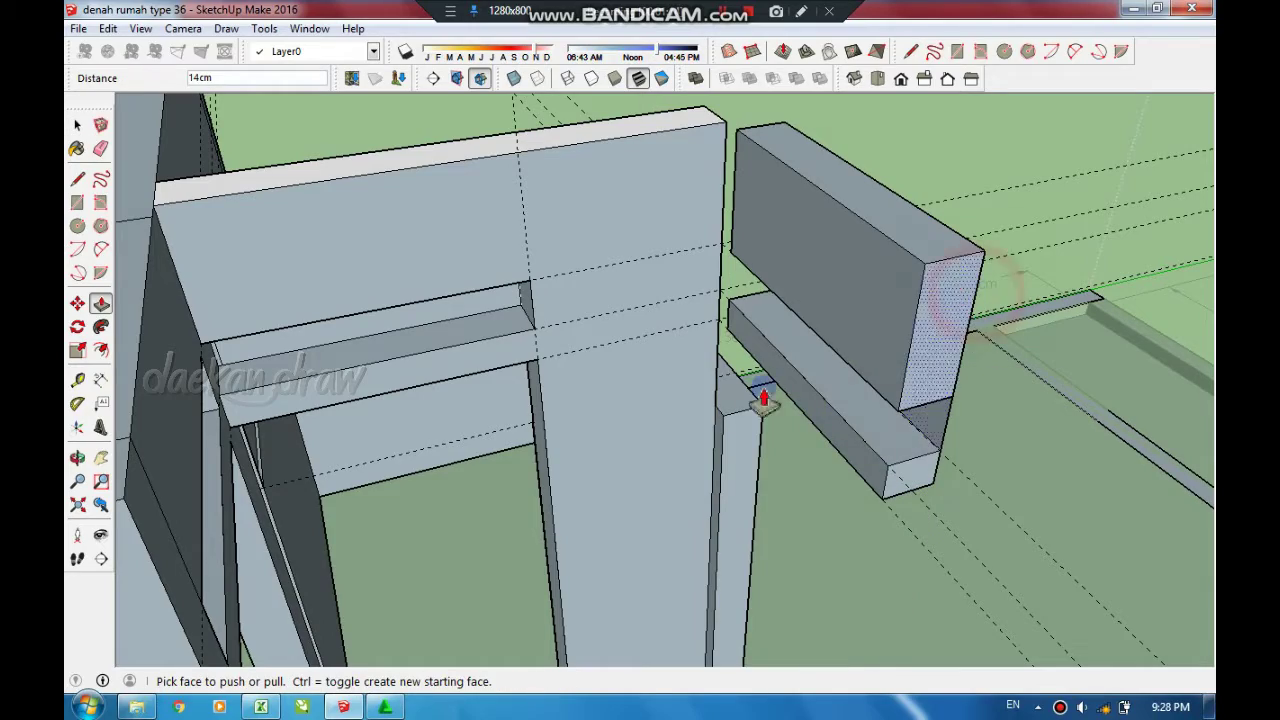
key(space)
- Push the terrace wall down until it disappears
middle_drag(948, 437, 513, 318)
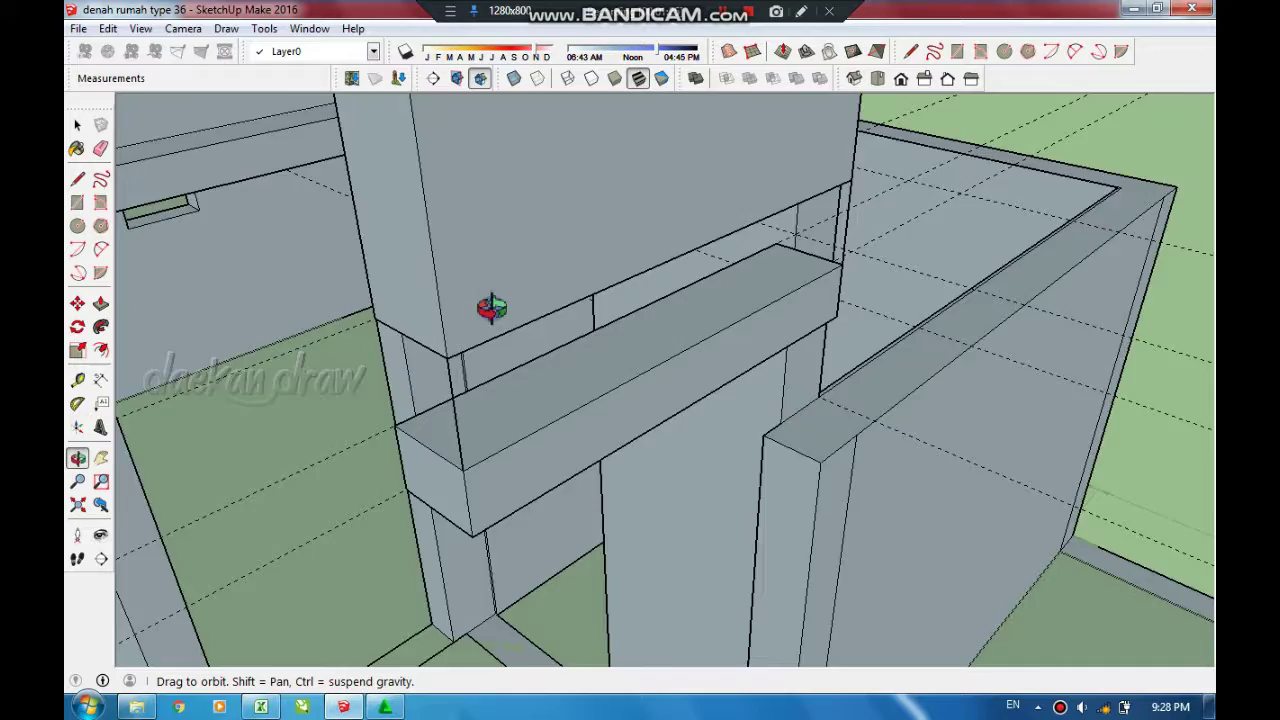
mouse_move(491, 308)
mouse_down()
mouse_move(634, 257)
mouse_move(737, 377)
mouse_move(568, 428)
mouse_up()
key(space)
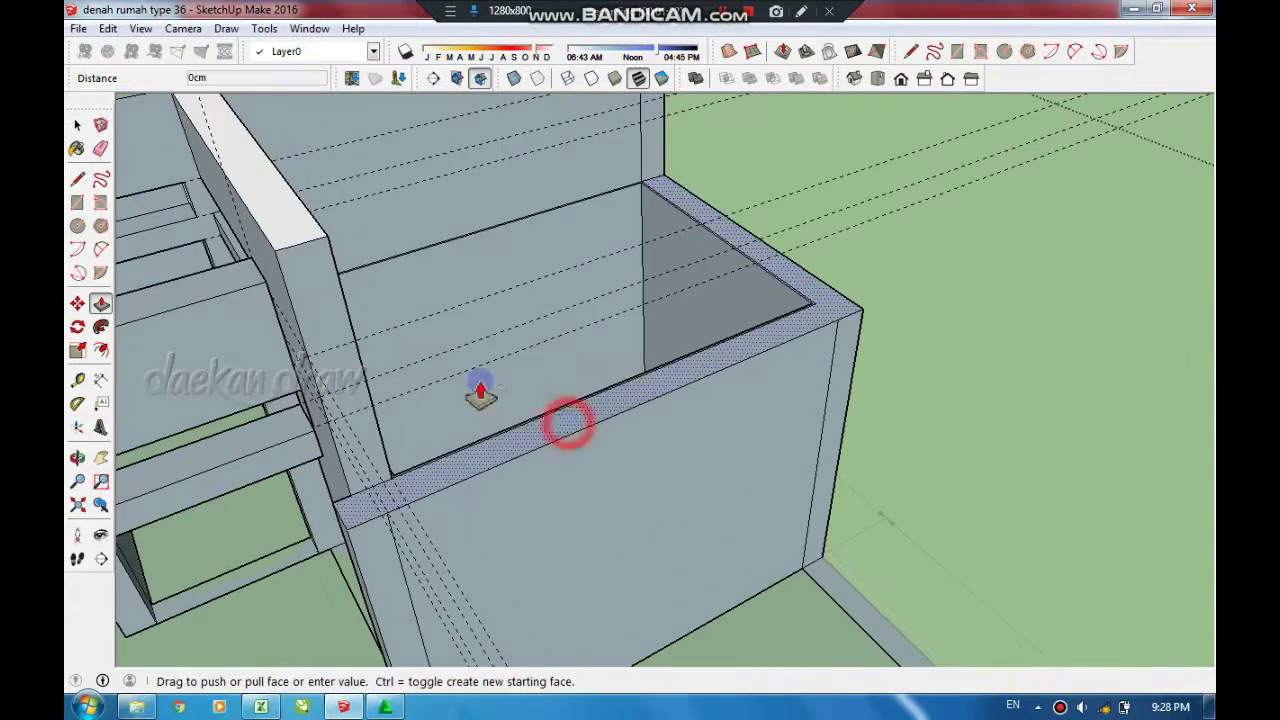
scroll(480, 390, up, 3)
key(o)
mouse_move(486, 371)
mouse_down()
mouse_move(648, 309)
mouse_move(777, 443)
mouse_move(770, 342)
mouse_up()
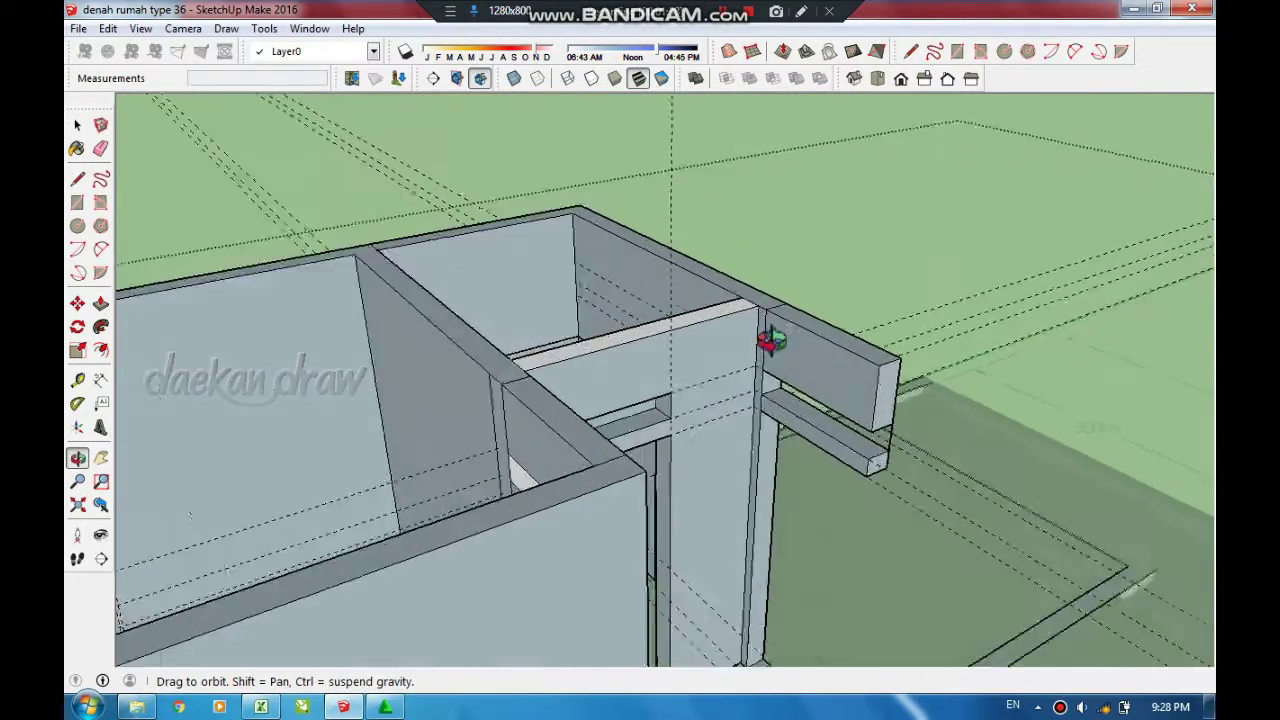
scroll(770, 342, up, 3)
mouse_move(830, 372)
middle_down()
mouse_move(780, 414)
mouse_move(580, 314)
mouse_move(720, 351)
mouse_move(710, 368)
mouse_move(634, 320)
mouse_move(800, 503)
middle_up()
scroll(730, 390, down, 3)
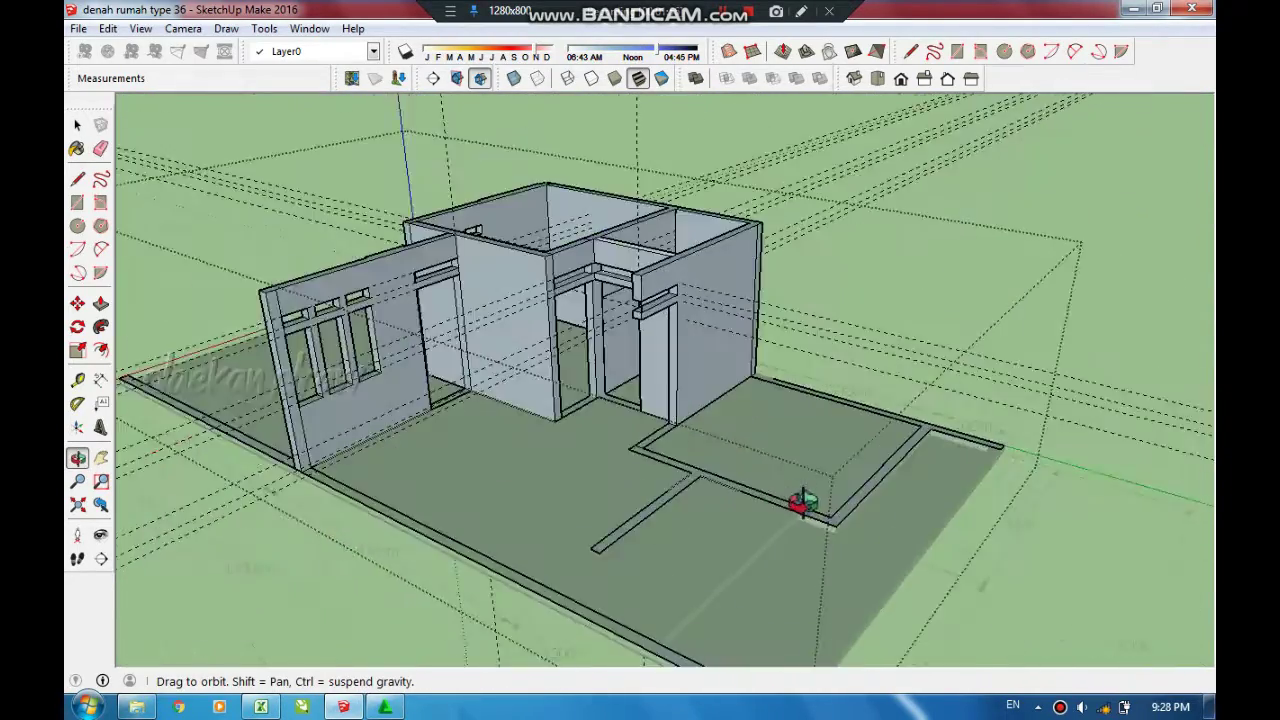
scroll(862, 546, up, 5)
- Close the strip along the terrace floor edge and pull it up into a tall wall
mouse_move(862, 546)
middle_down()
mouse_move(720, 543)
mouse_move(683, 423)
mouse_move(647, 462)
middle_up()
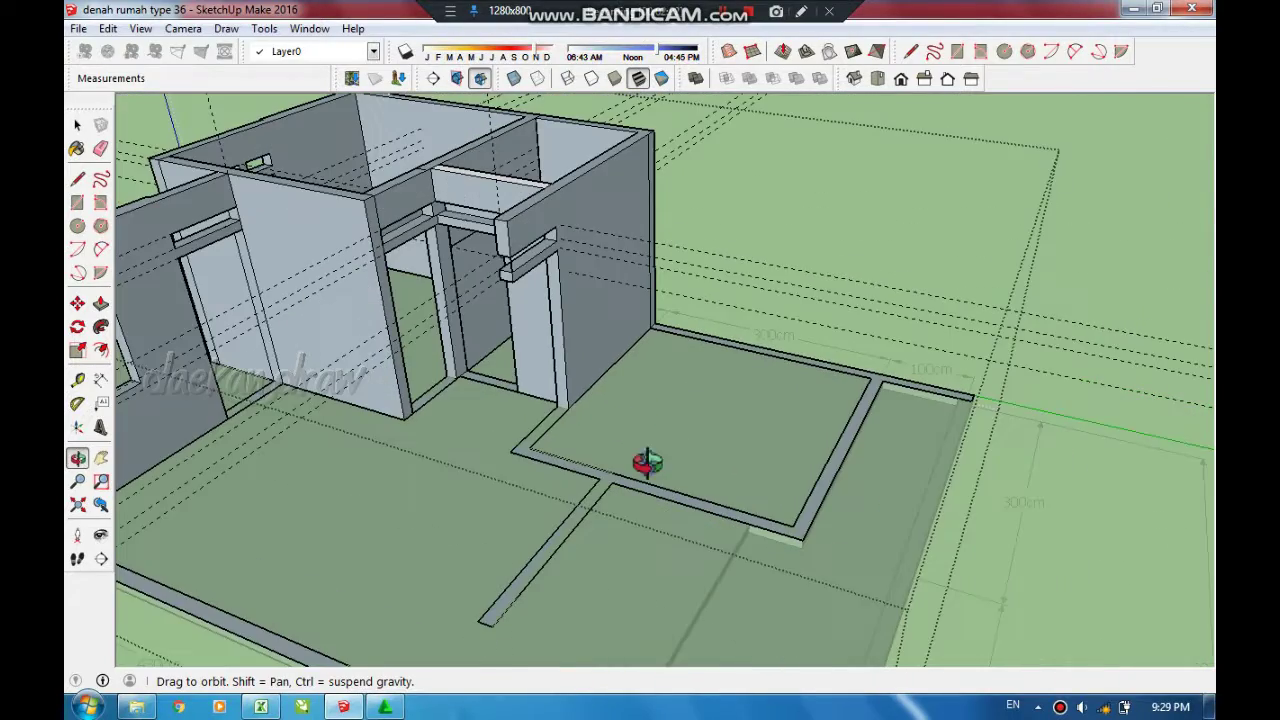
mouse_move(633, 414)
middle_down()
mouse_move(737, 451)
mouse_move(867, 430)
middle_up()
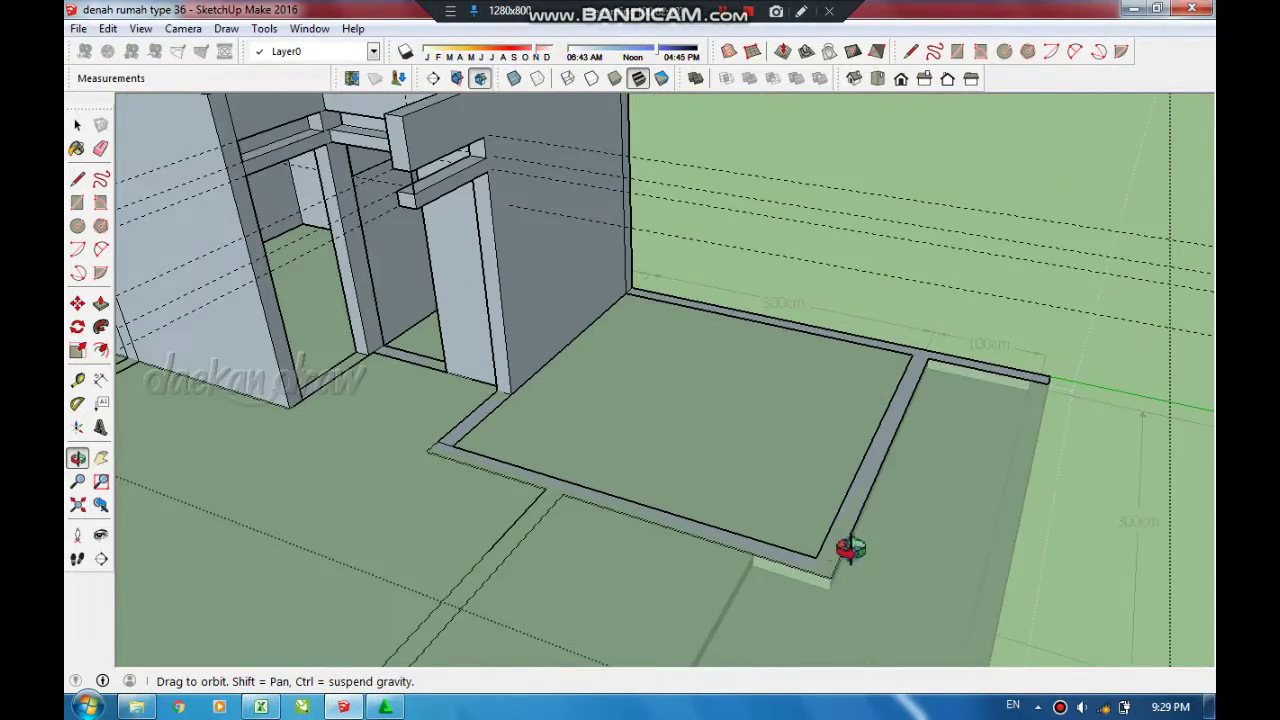
mouse_move(868, 550)
middle_down()
mouse_move(791, 586)
mouse_move(930, 422)
middle_up()
key(l)
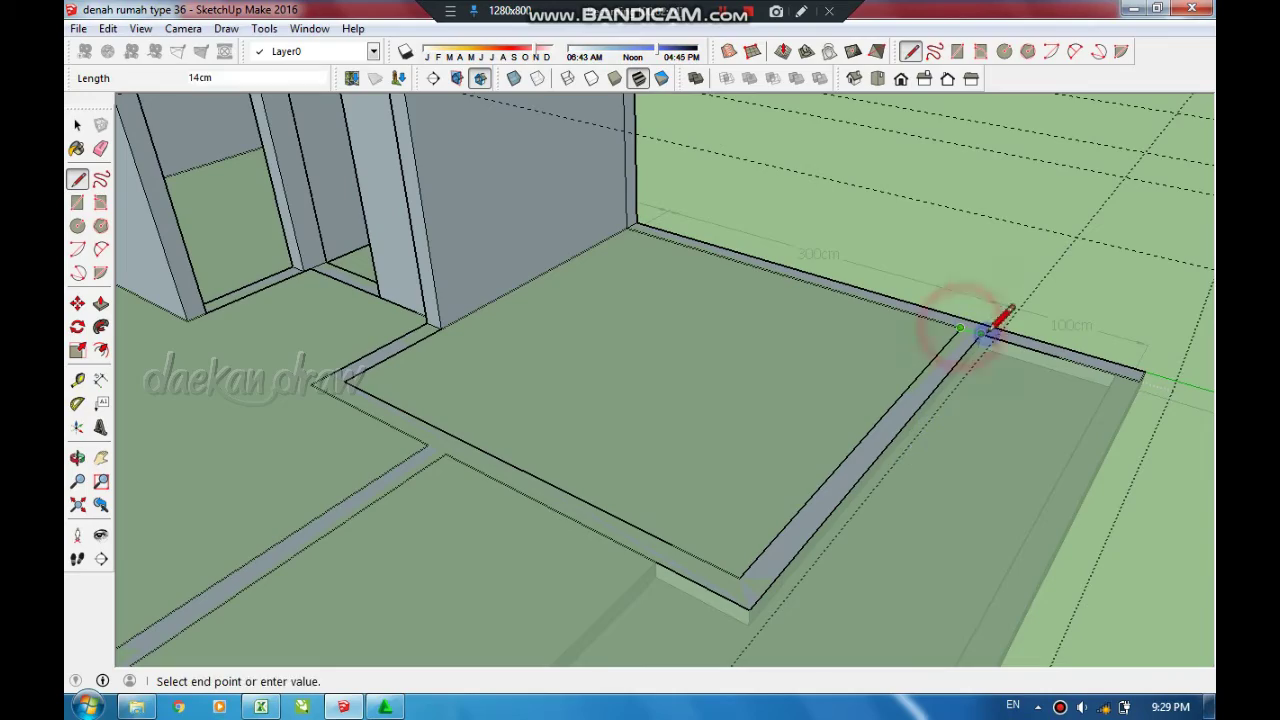
scroll(757, 590, down, 5)
scroll(757, 490, up, 4)
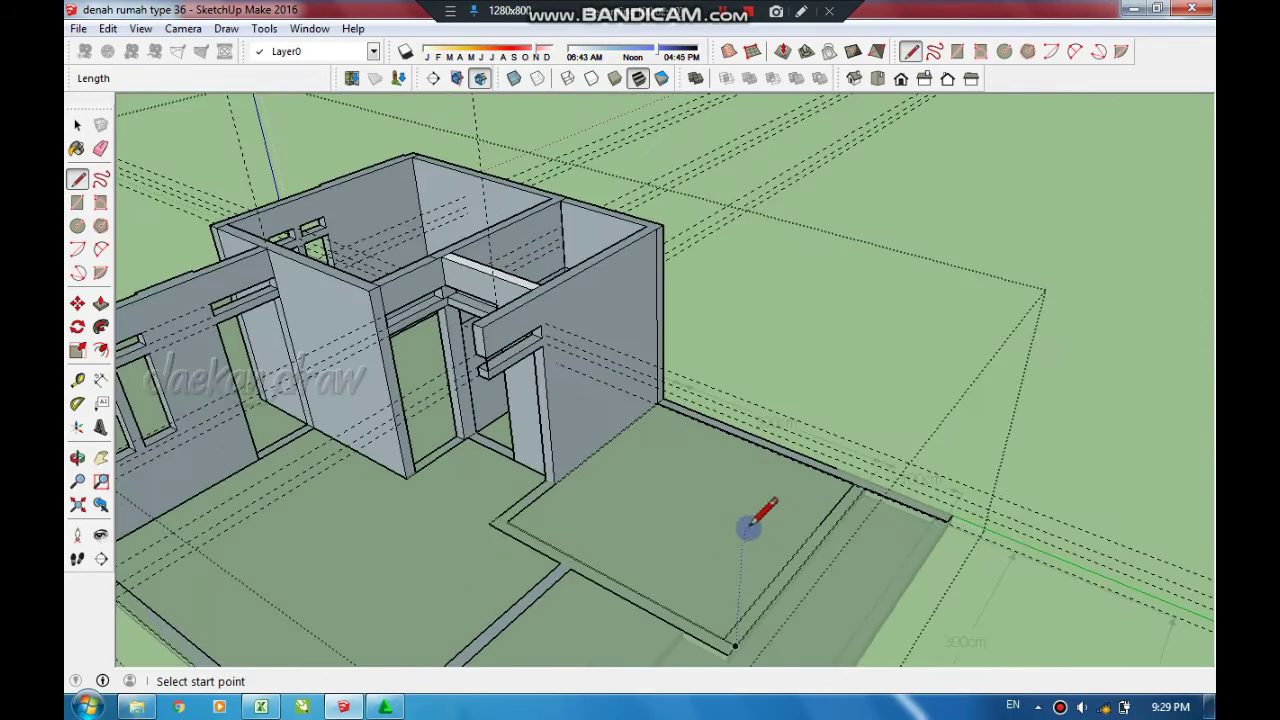
key(p)
click(795, 575)
mouse_move(957, 366)
middle_down()
mouse_move(694, 466)
mouse_move(840, 530)
middle_up()
drag(840, 530, 846, 534)
scroll(855, 490, up, 4)
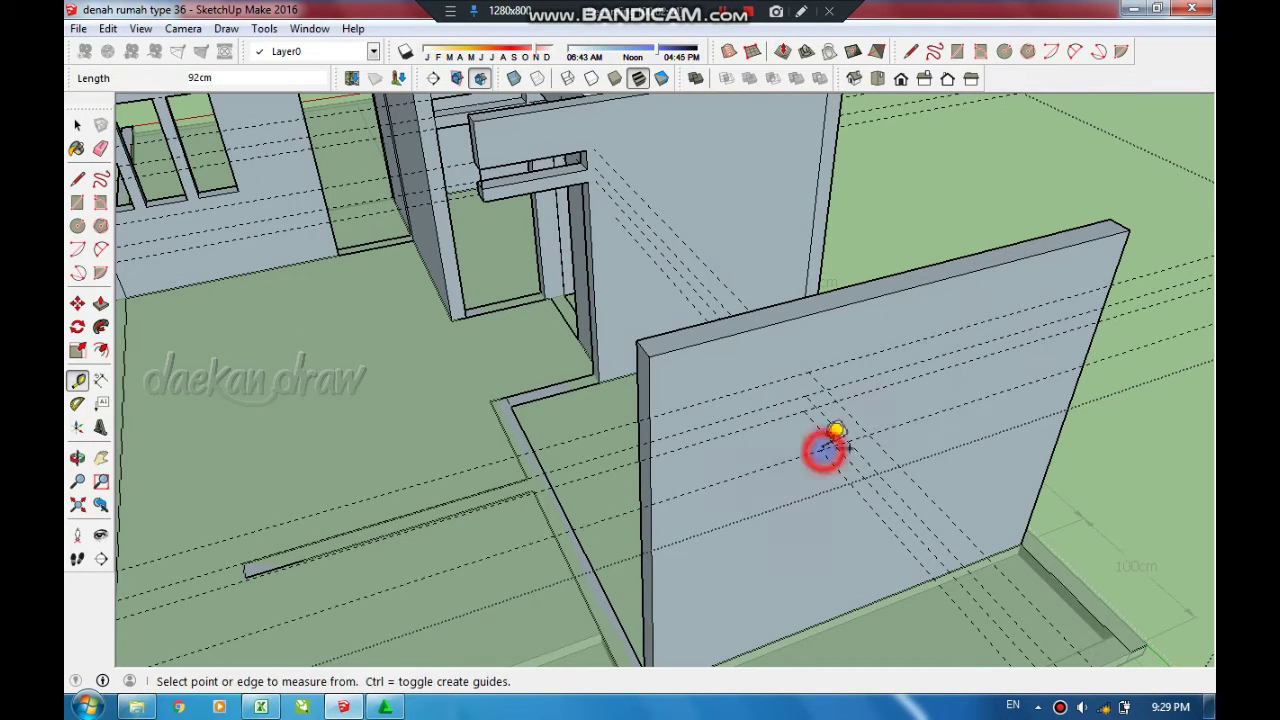
- Orbit around the house to check the new terrace wall, ending at the windowed wall
mouse_move(824, 450)
middle_down()
mouse_move(963, 386)
mouse_move(537, 509)
mouse_move(620, 483)
mouse_move(780, 400)
mouse_move(580, 414)
mouse_move(566, 400)
middle_up()
scroll(580, 414, down, 3)
scroll(620, 424, up, 2)
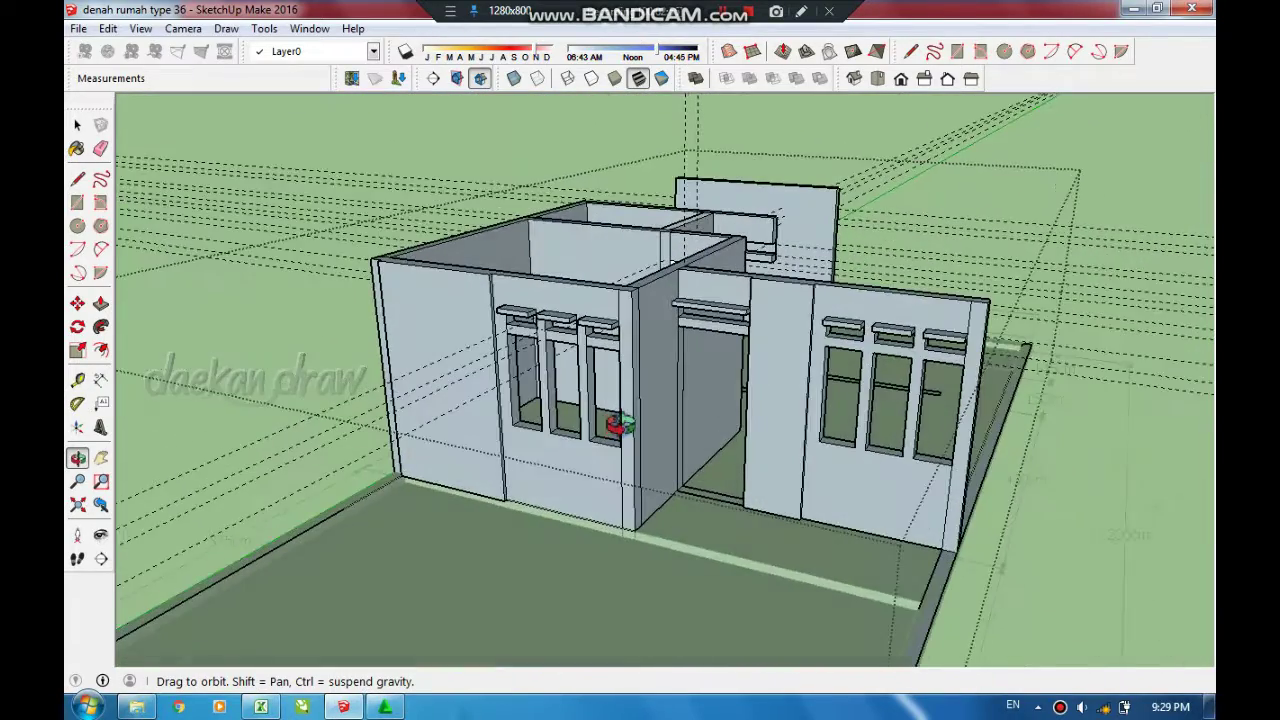
middle_drag(660, 482, 723, 486)
scroll(689, 489, down, 2)
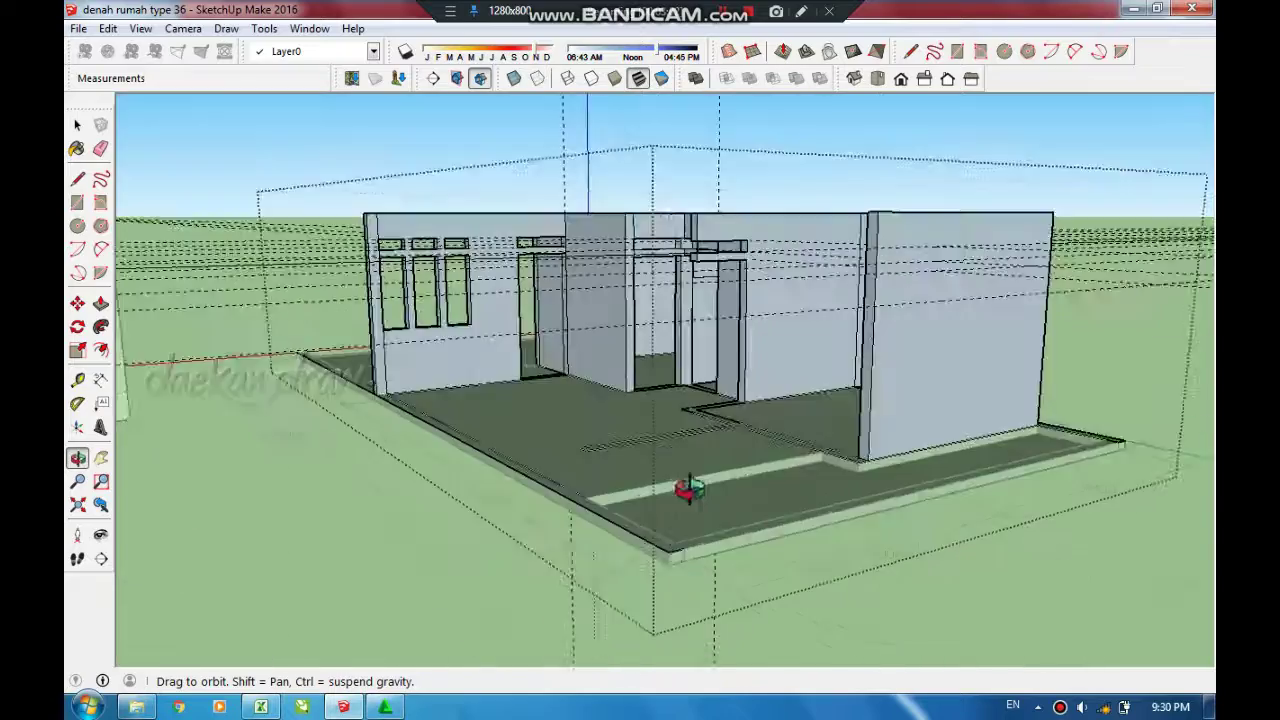
scroll(871, 466, up, 4)
middle_drag(871, 466, 773, 305)
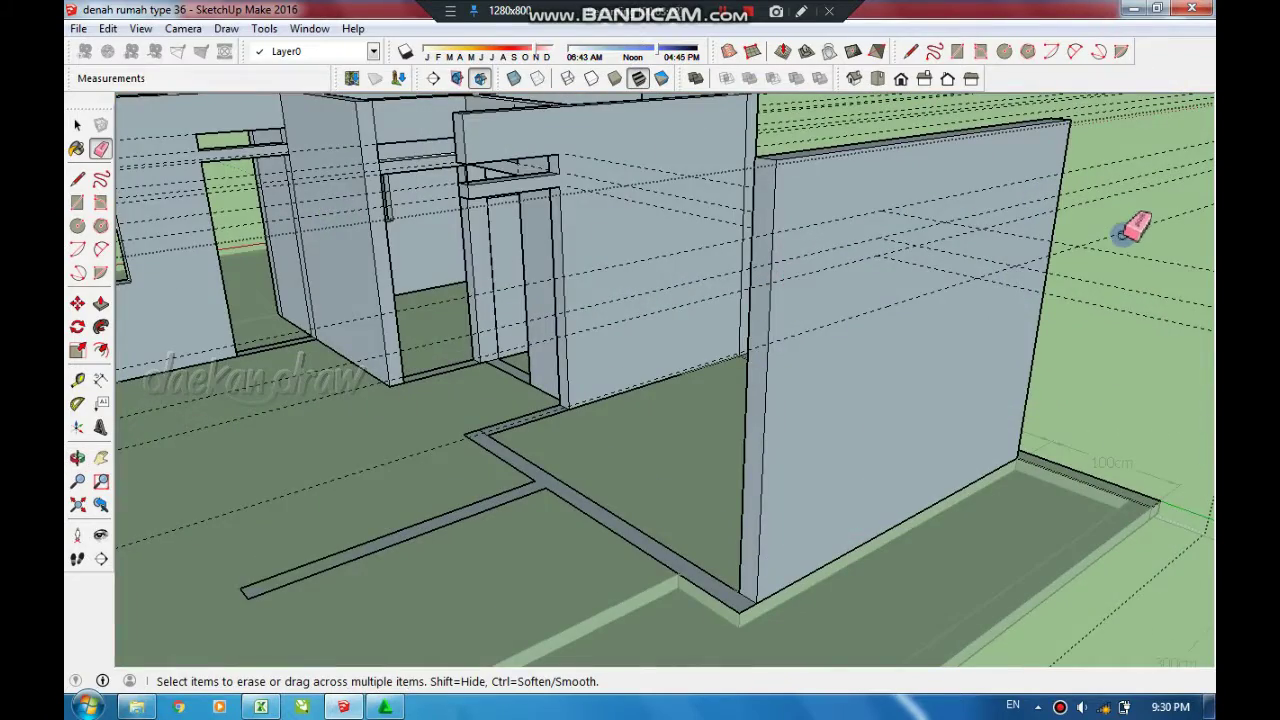
scroll(1052, 332, down, 1)
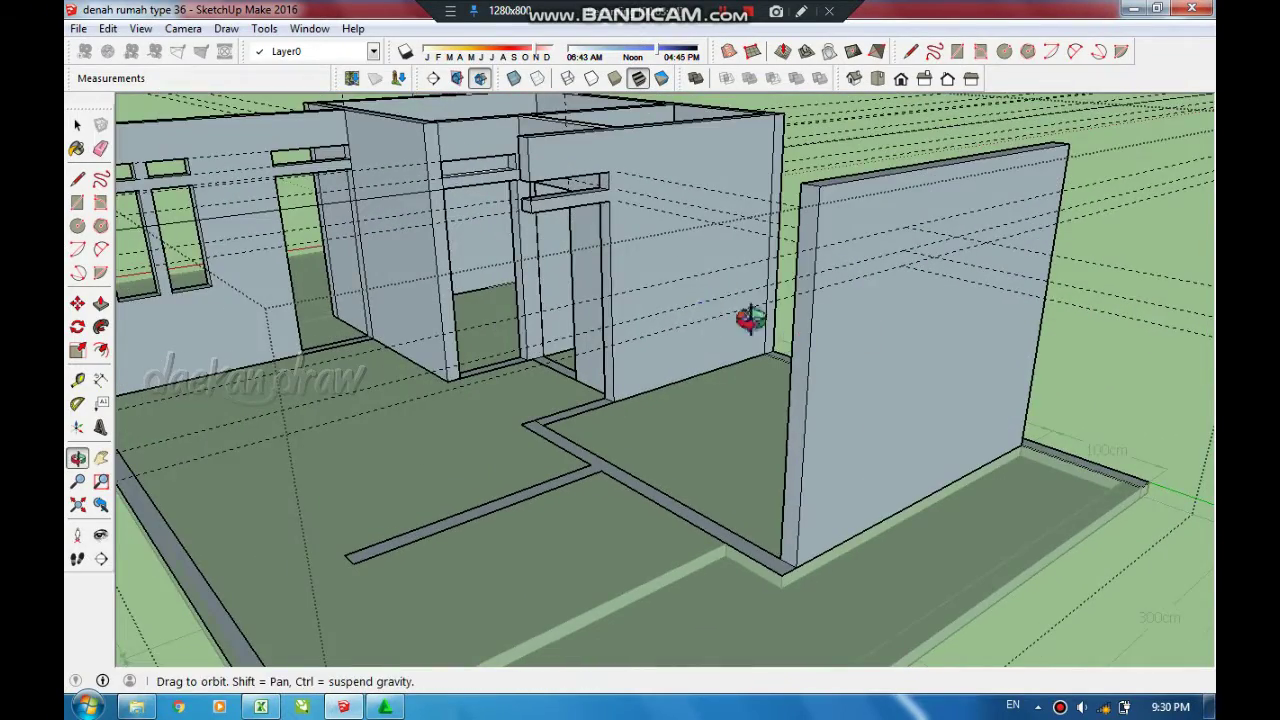
mouse_move(750, 318)
middle_down()
mouse_move(671, 314)
mouse_move(677, 337)
middle_up()
scroll(677, 337, down, 2)
scroll(723, 280, up, 3)
scroll(621, 342, up, 2)
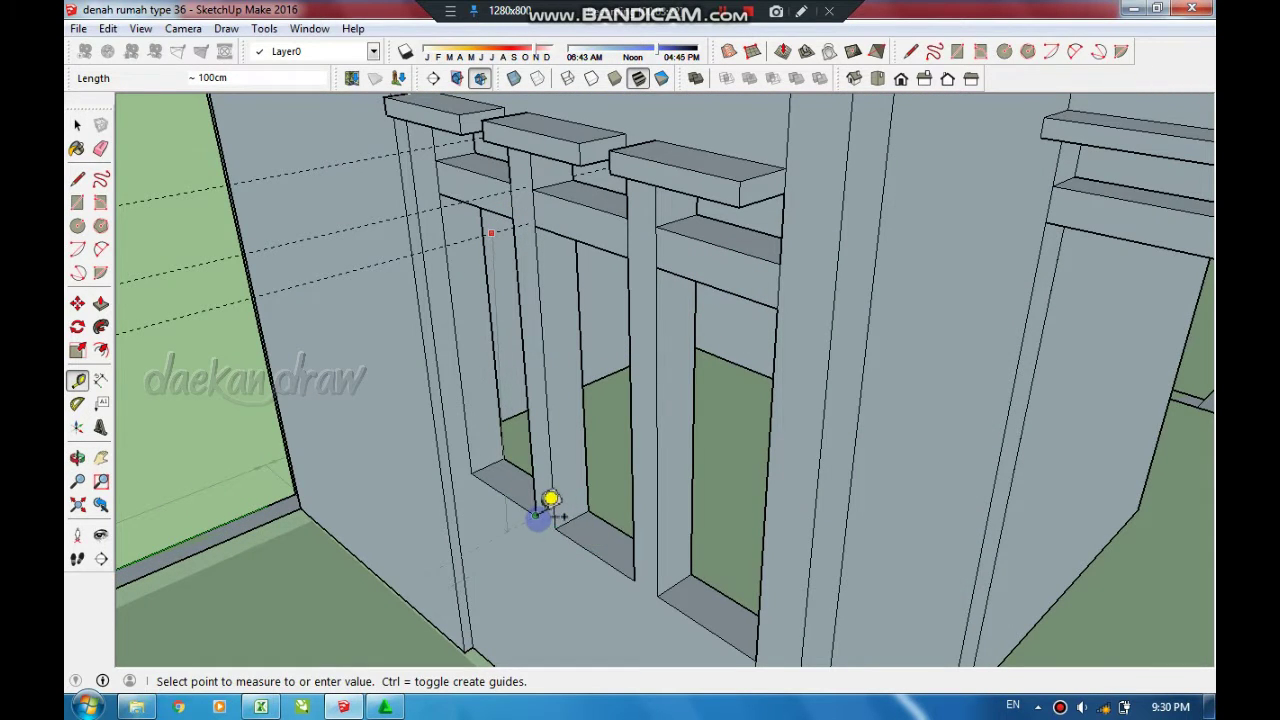
- Orbit and zoom around the house to inspect the window openings
mouse_move(540, 445)
middle_down()
mouse_move(571, 471)
mouse_move(814, 449)
mouse_move(671, 451)
mouse_move(593, 512)
middle_up()
scroll(593, 512, down, 3)
scroll(634, 491, up, 3)
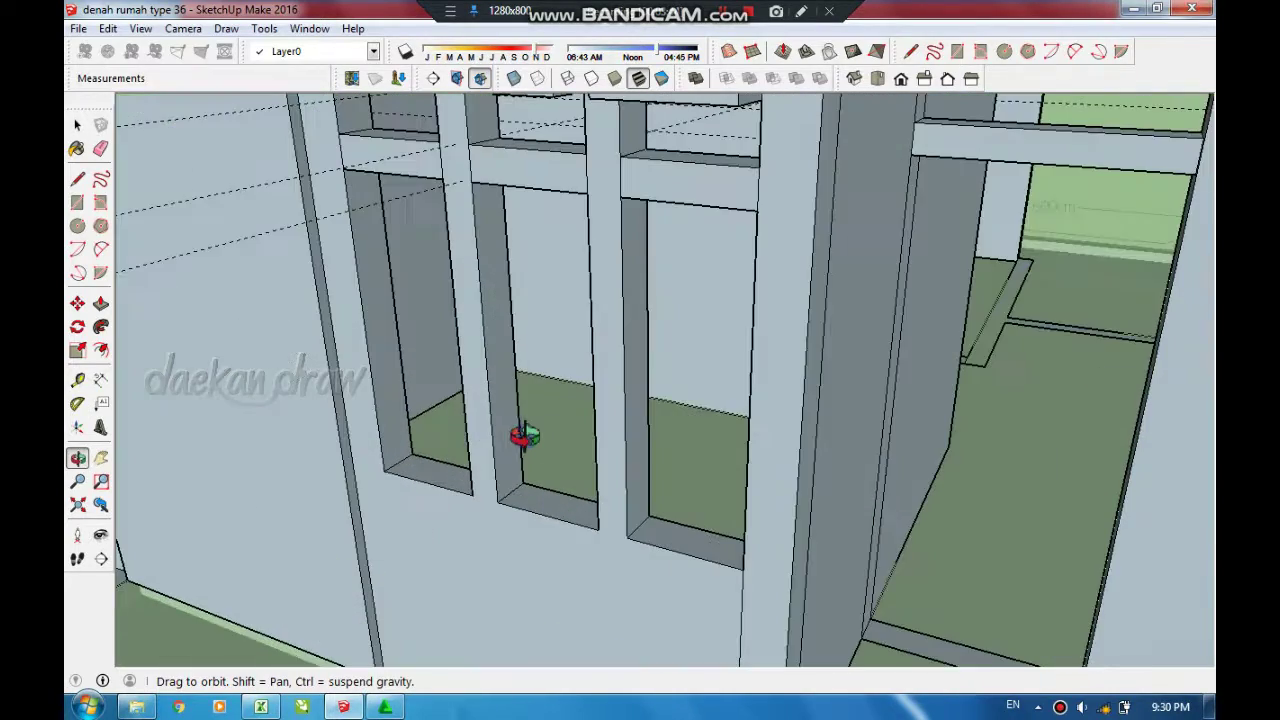
scroll(466, 523, down, 2)
scroll(466, 523, down, 3)
mouse_move(466, 523)
middle_down()
mouse_move(500, 443)
mouse_move(633, 495)
middle_up()
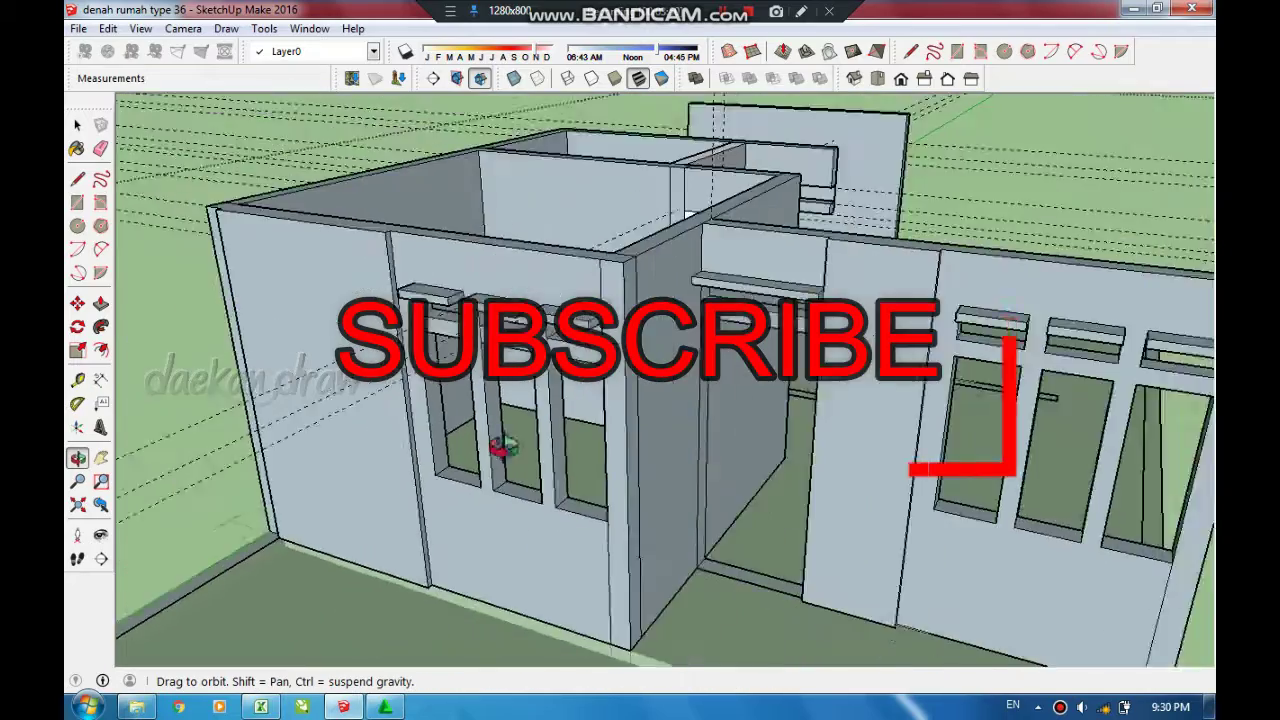
scroll(633, 495, up, 5)
scroll(829, 414, up, 2)
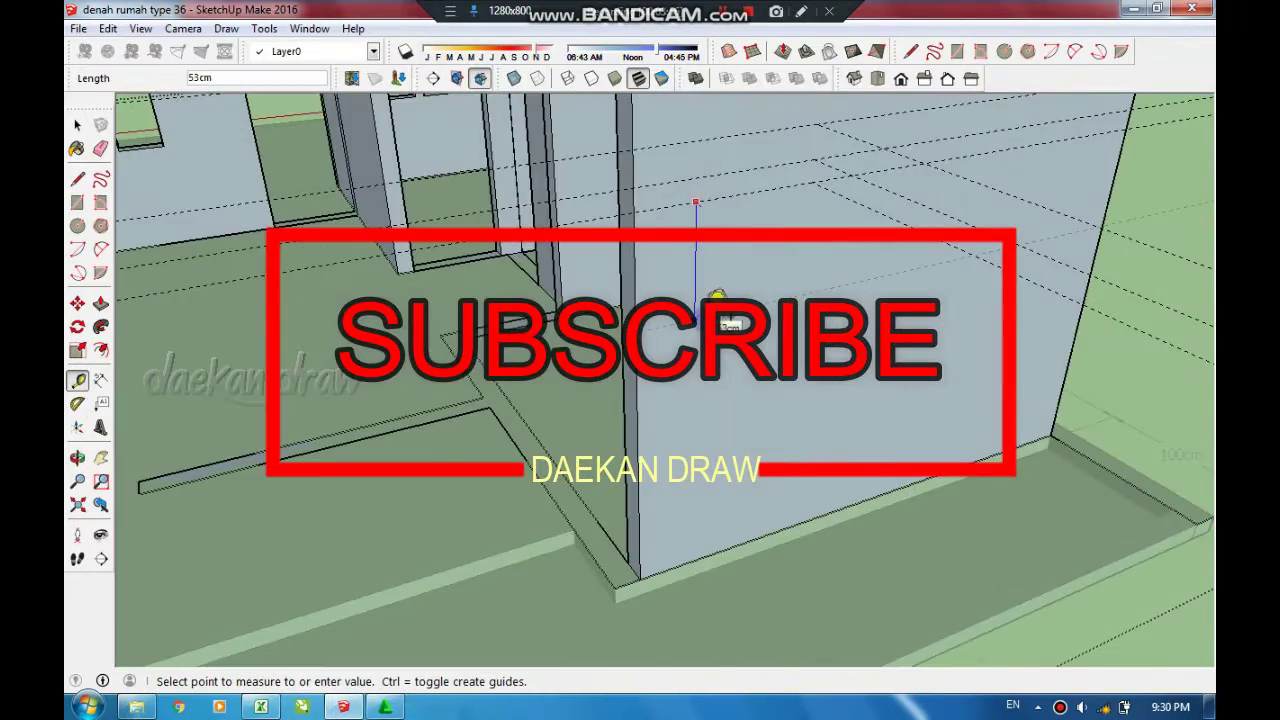
scroll(716, 300, down, 3)
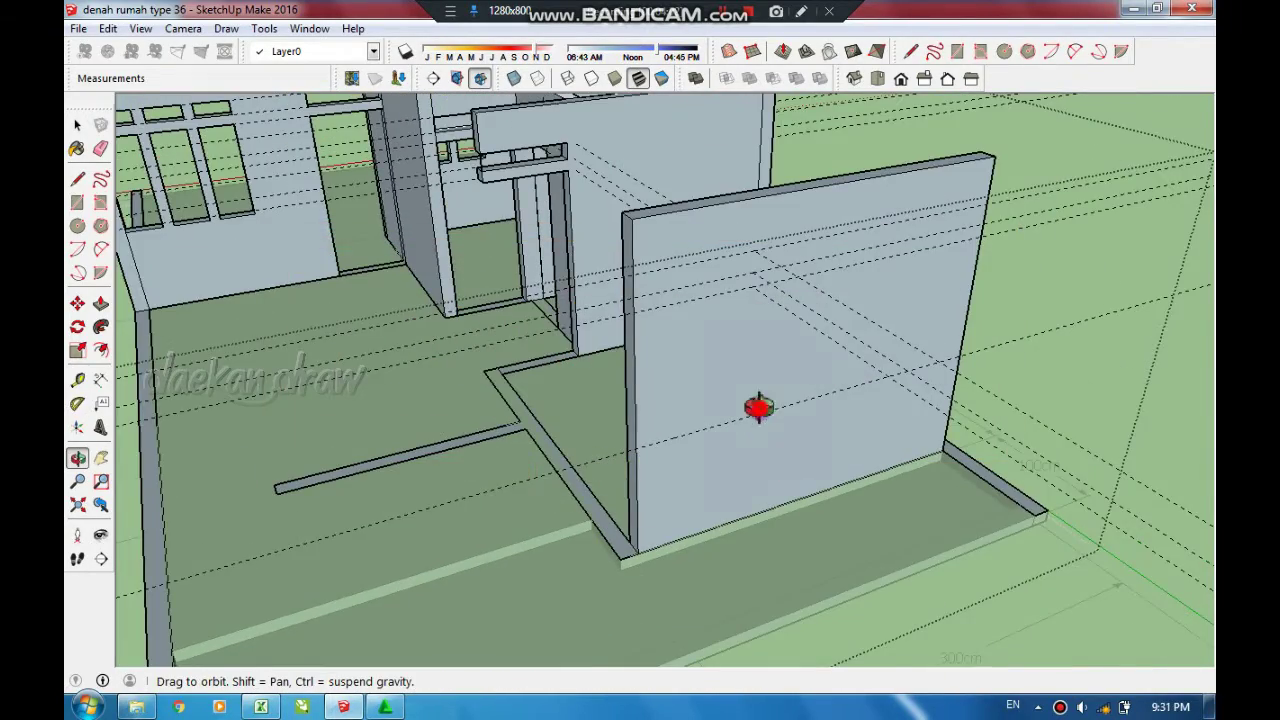
scroll(758, 407, down, 3)
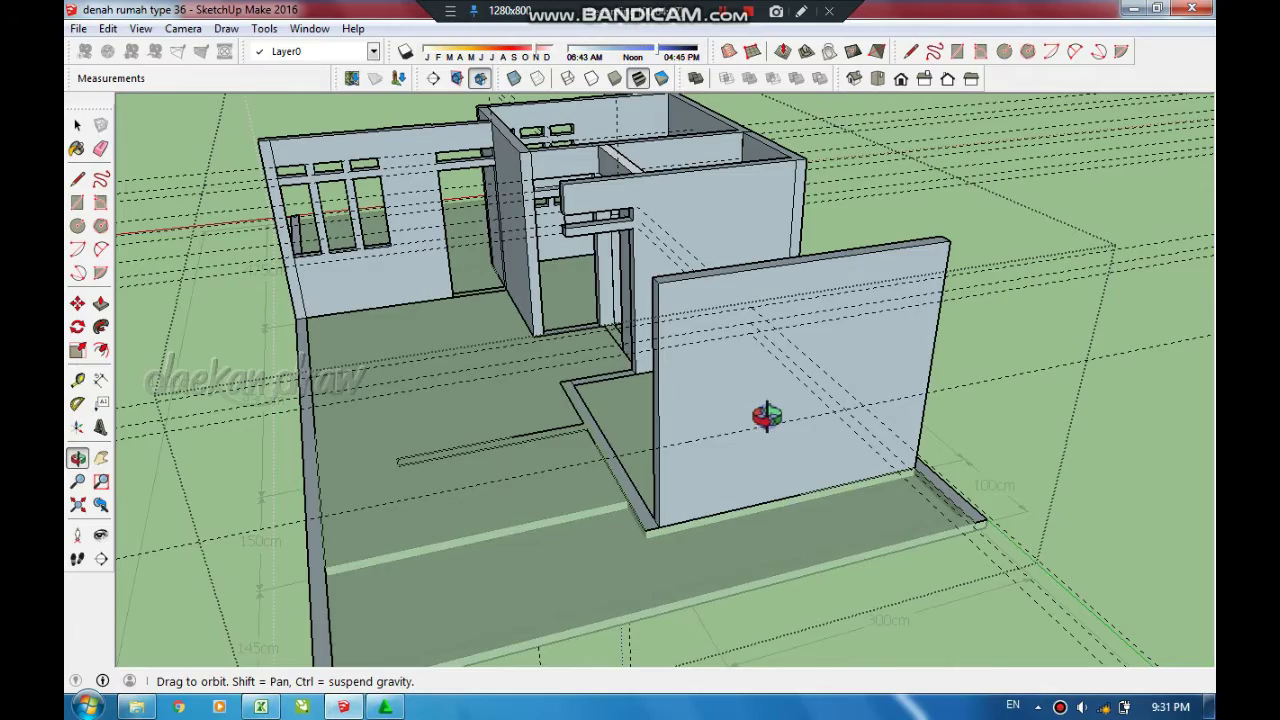
mouse_move(767, 416)
mouse_down()
mouse_move(700, 337)
mouse_move(266, 203)
mouse_up()
scroll(266, 294, up, 3)
scroll(629, 380, down, 3)
scroll(766, 420, down, 3)
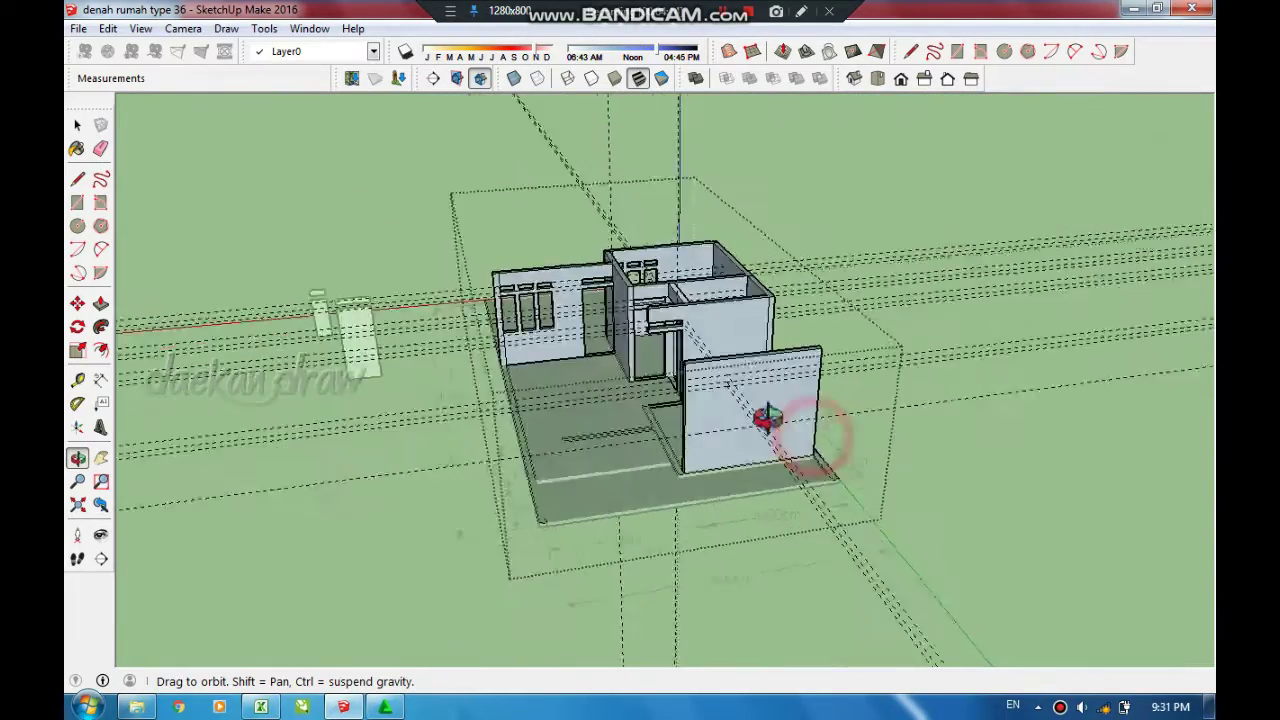
scroll(703, 394, up, 2)
scroll(417, 249, up, 3)
scroll(397, 241, up, 3)
scroll(397, 241, up, 2)
- Lay out Tape Measure guides across the freestanding wall face, cancelling the stray rectangle
key(t)
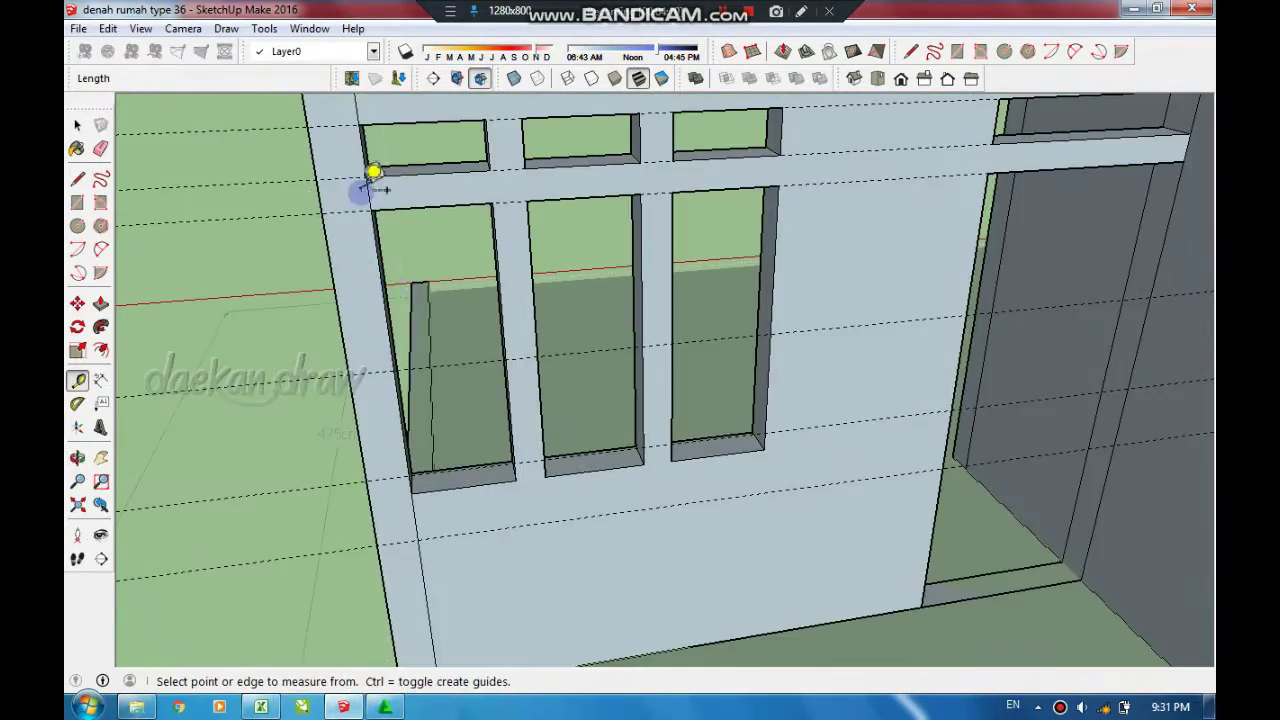
scroll(410, 265, up, 4)
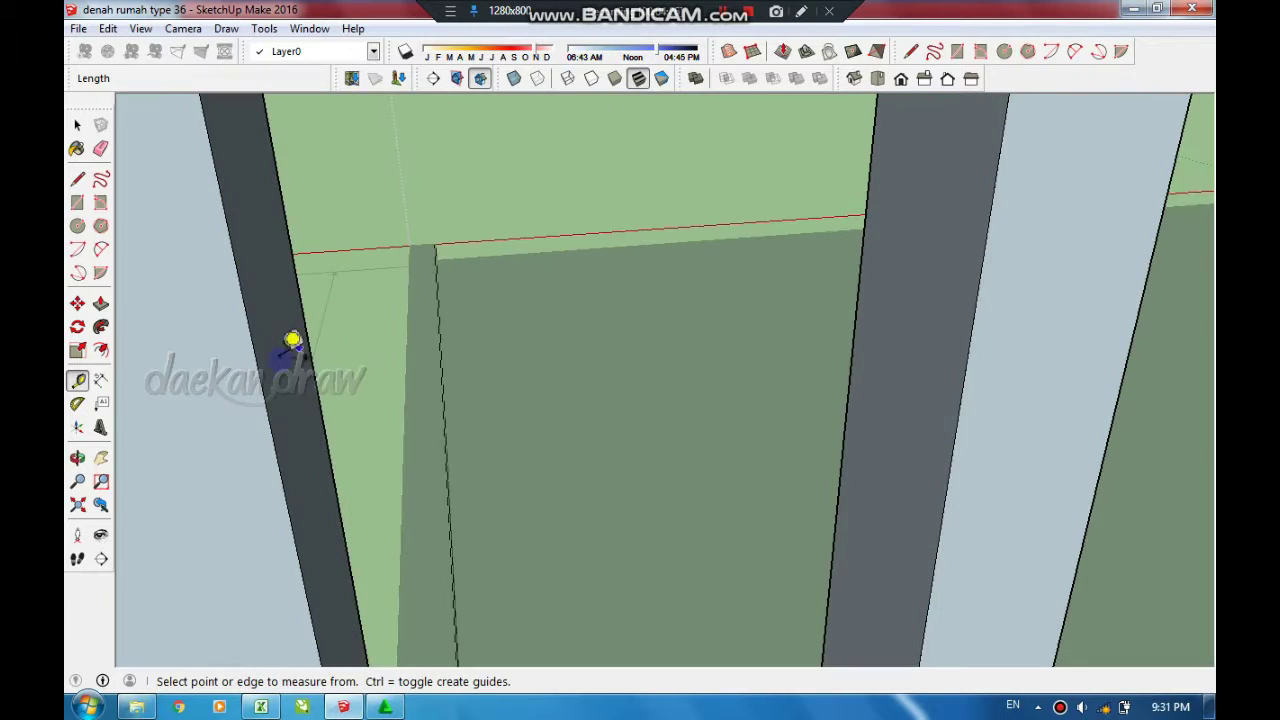
scroll(632, 330, down, 3)
scroll(391, 283, down, 3)
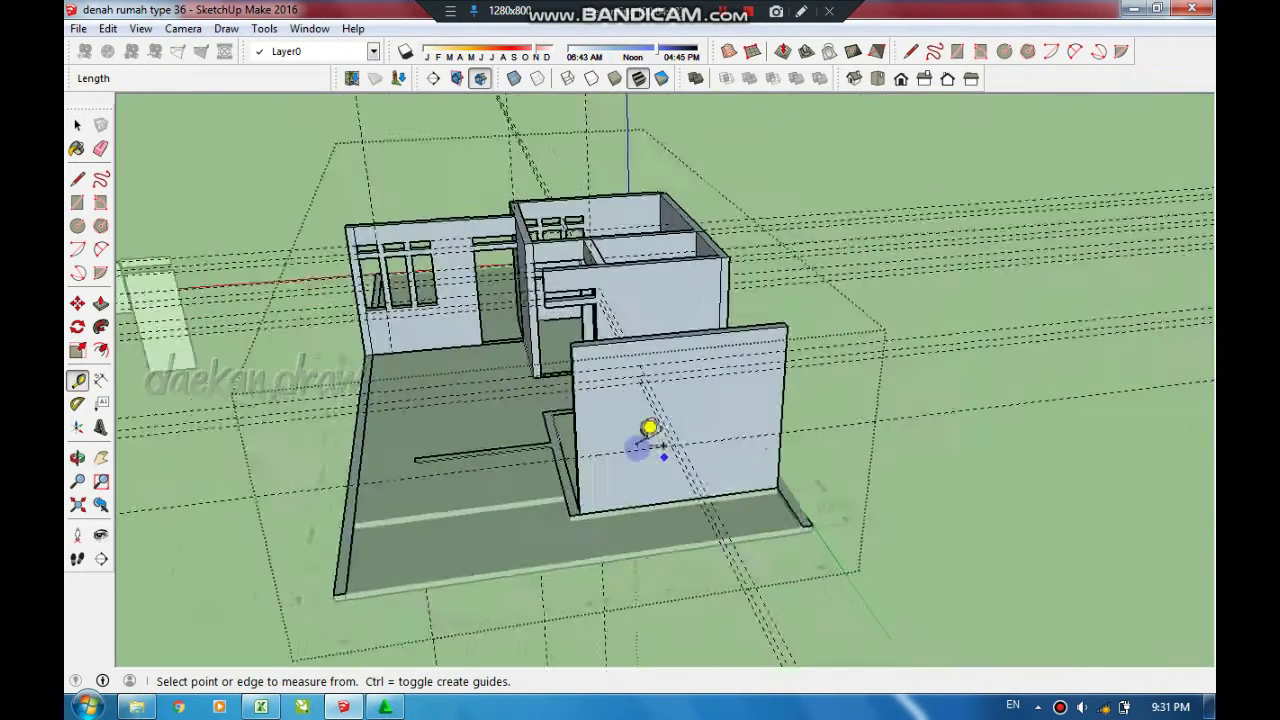
scroll(535, 362, up, 3)
scroll(552, 394, up, 3)
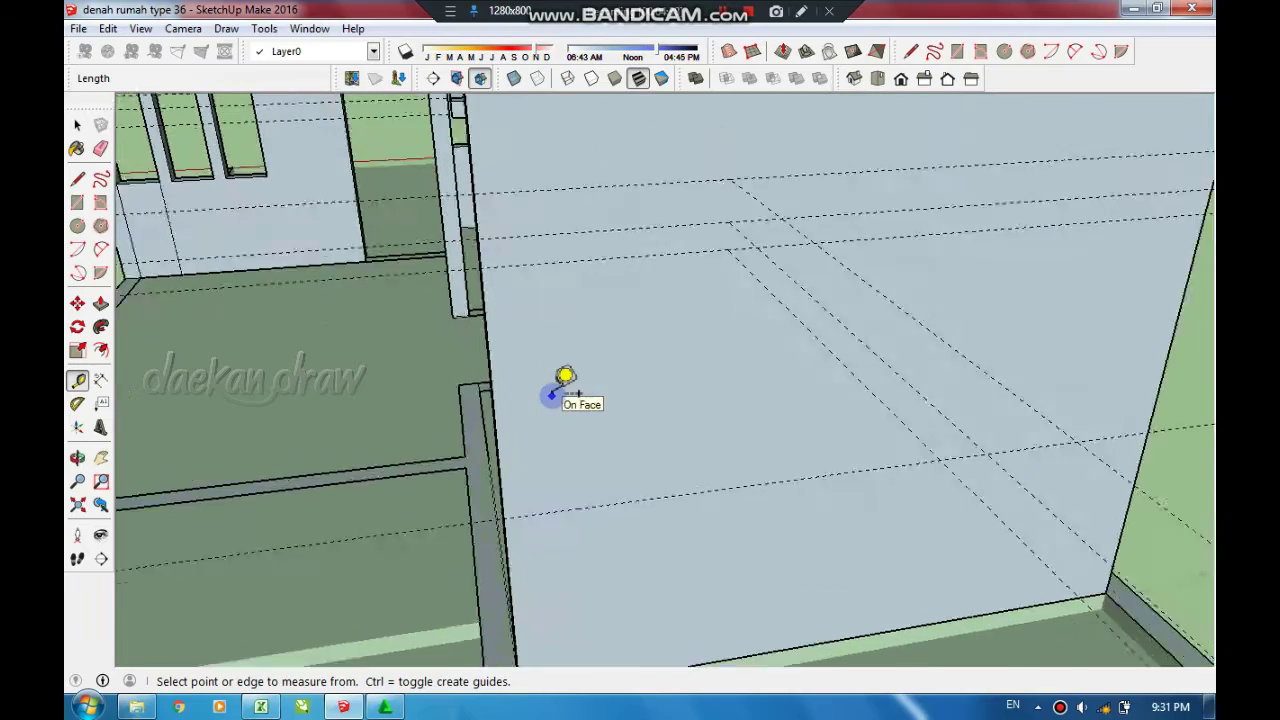
scroll(540, 450, down, 2)
scroll(580, 460, down, 3)
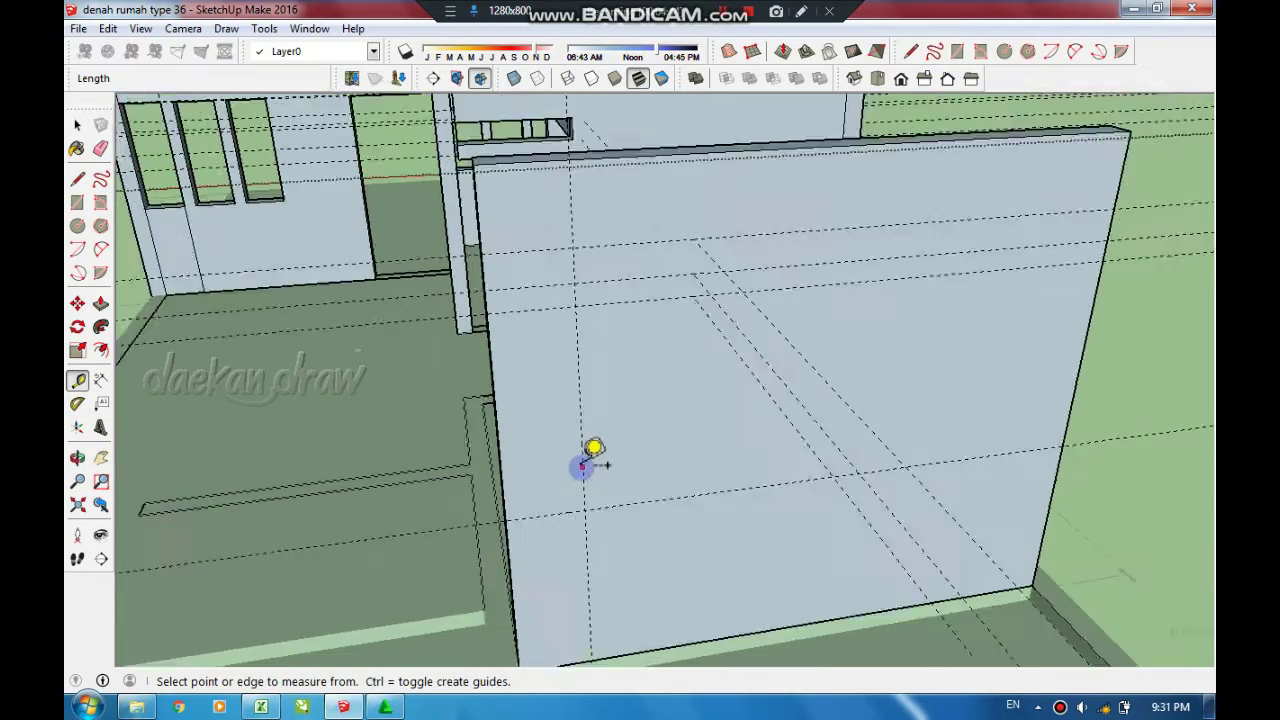
middle_drag(580, 460, 660, 460)
scroll(629, 451, down, 3)
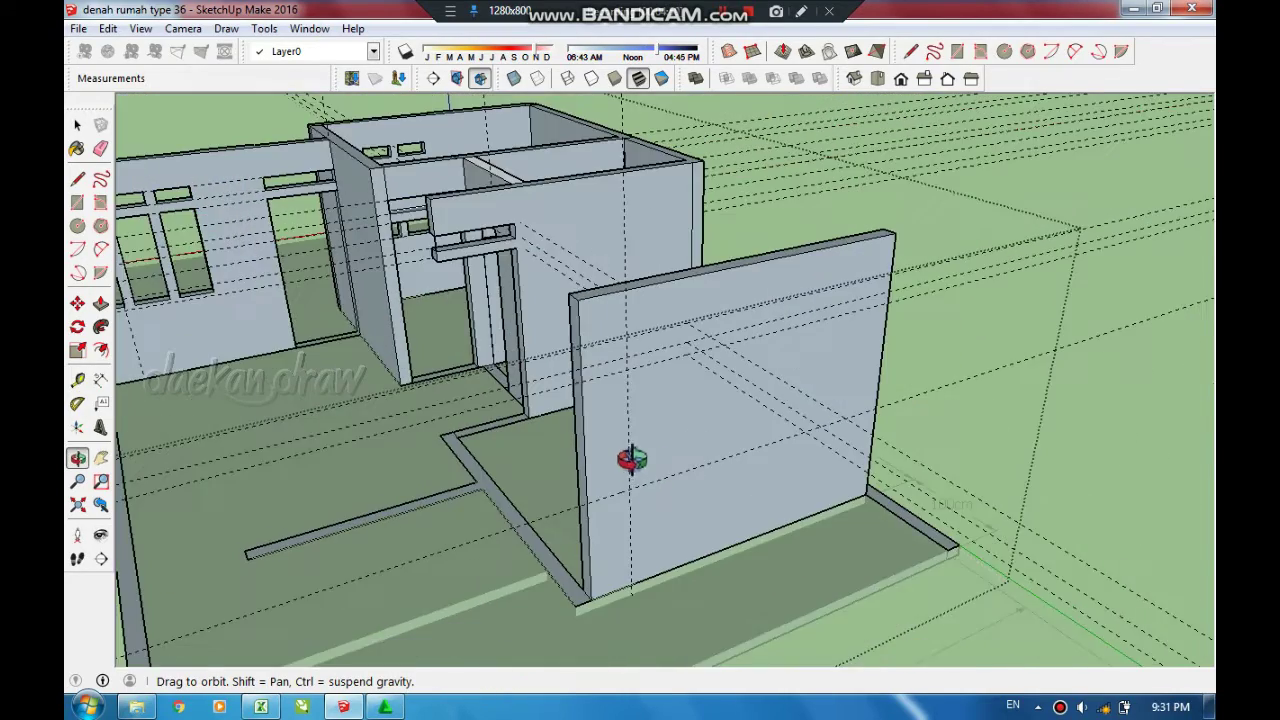
scroll(634, 437, up, 2)
scroll(643, 422, up, 3)
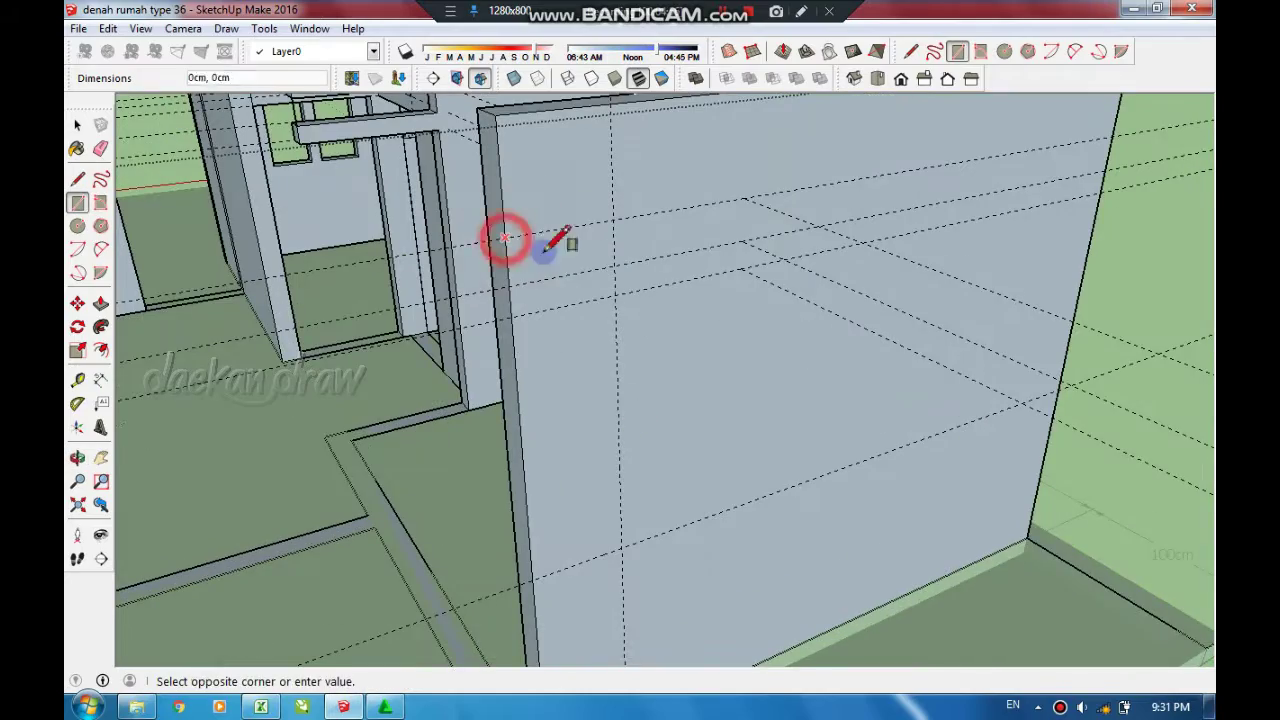
key(Escape)
scroll(583, 490, down, 4)
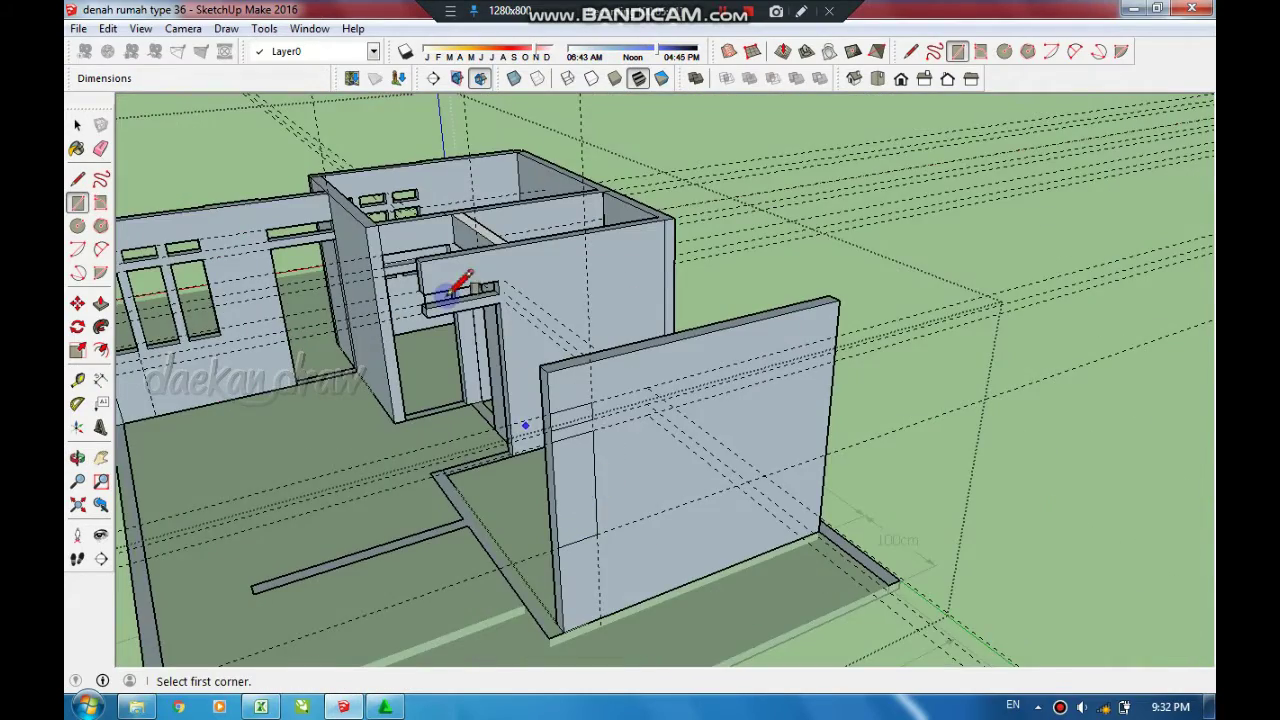
- Orbit to the three-window wall and back out to the whole house
mouse_move(590, 368)
middle_down()
mouse_move(746, 337)
mouse_move(1043, 337)
middle_up()
scroll(777, 434, up, 3)
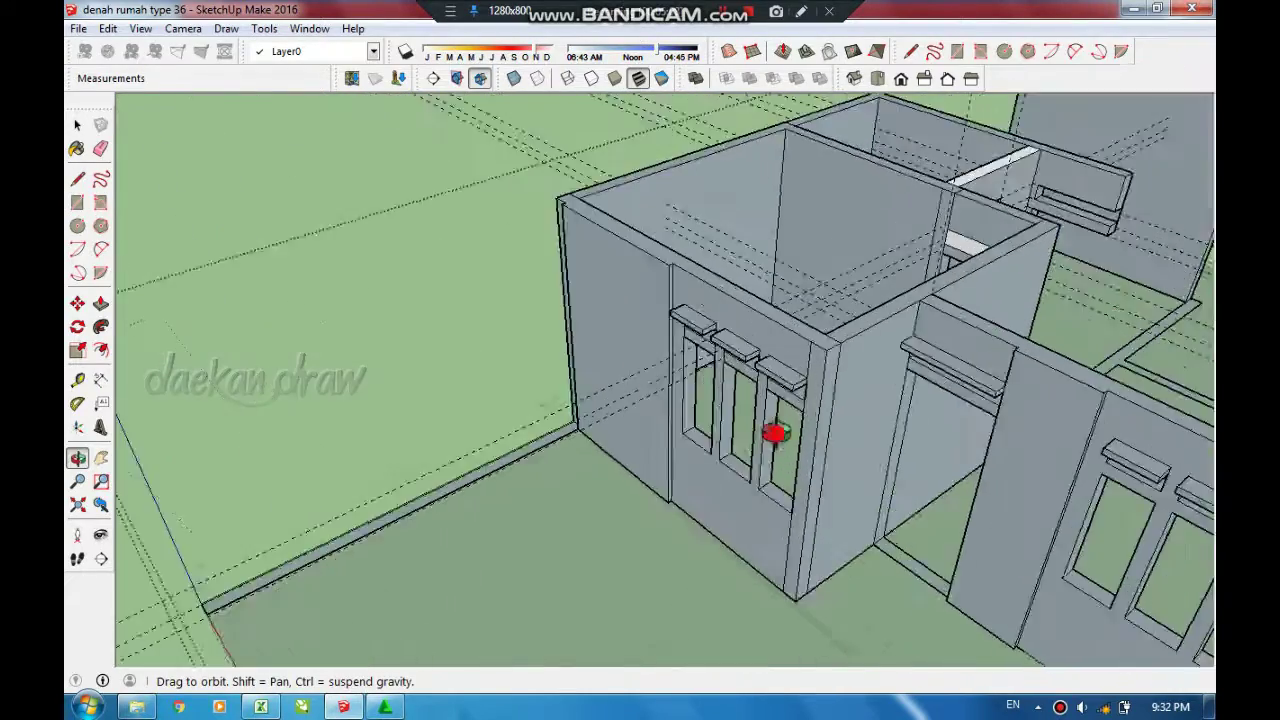
scroll(806, 417, up, 2)
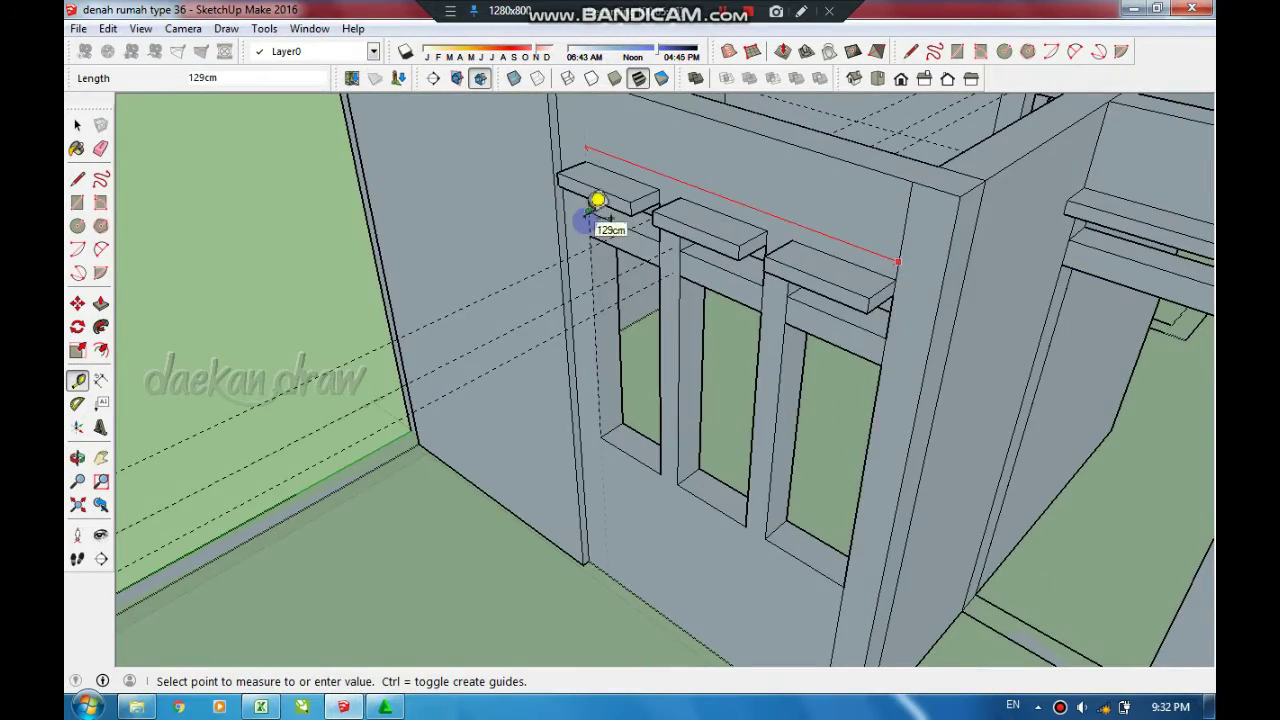
scroll(596, 275, down, 3)
scroll(491, 377, down, 5)
mouse_move(491, 377)
middle_down()
mouse_move(860, 457)
mouse_move(811, 531)
middle_up()
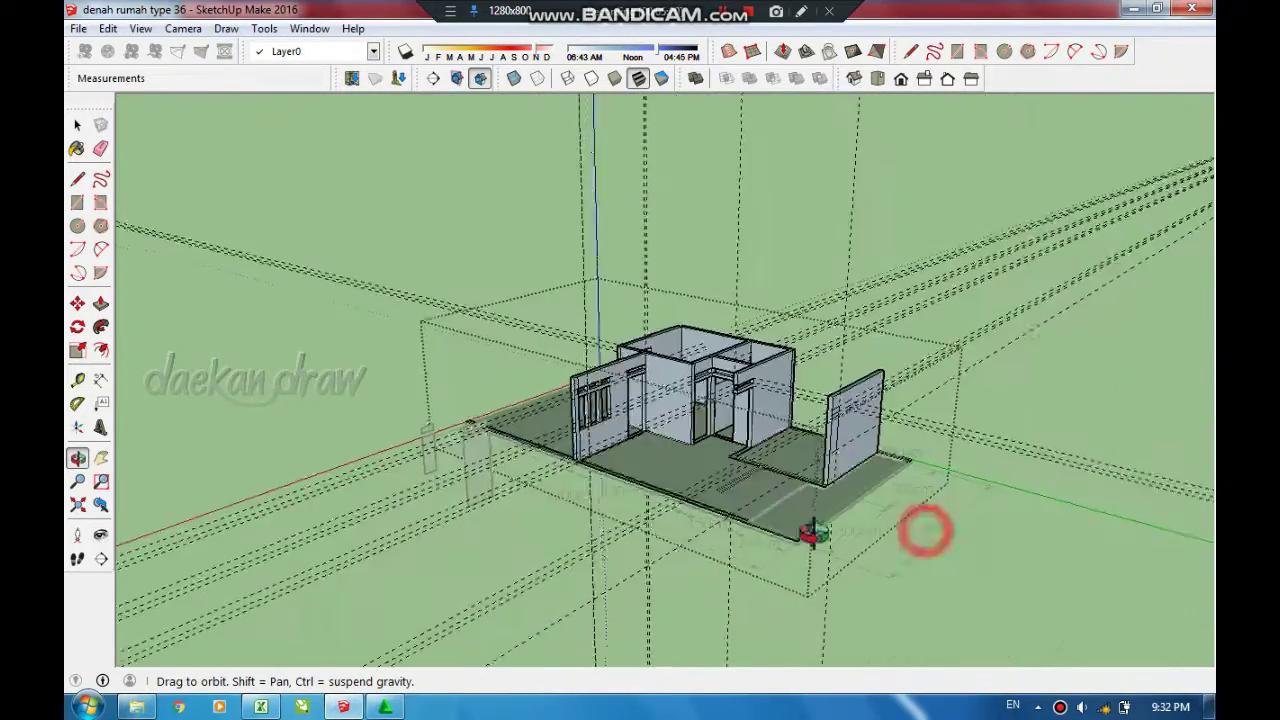
scroll(811, 531, up, 4)
scroll(819, 443, up, 3)
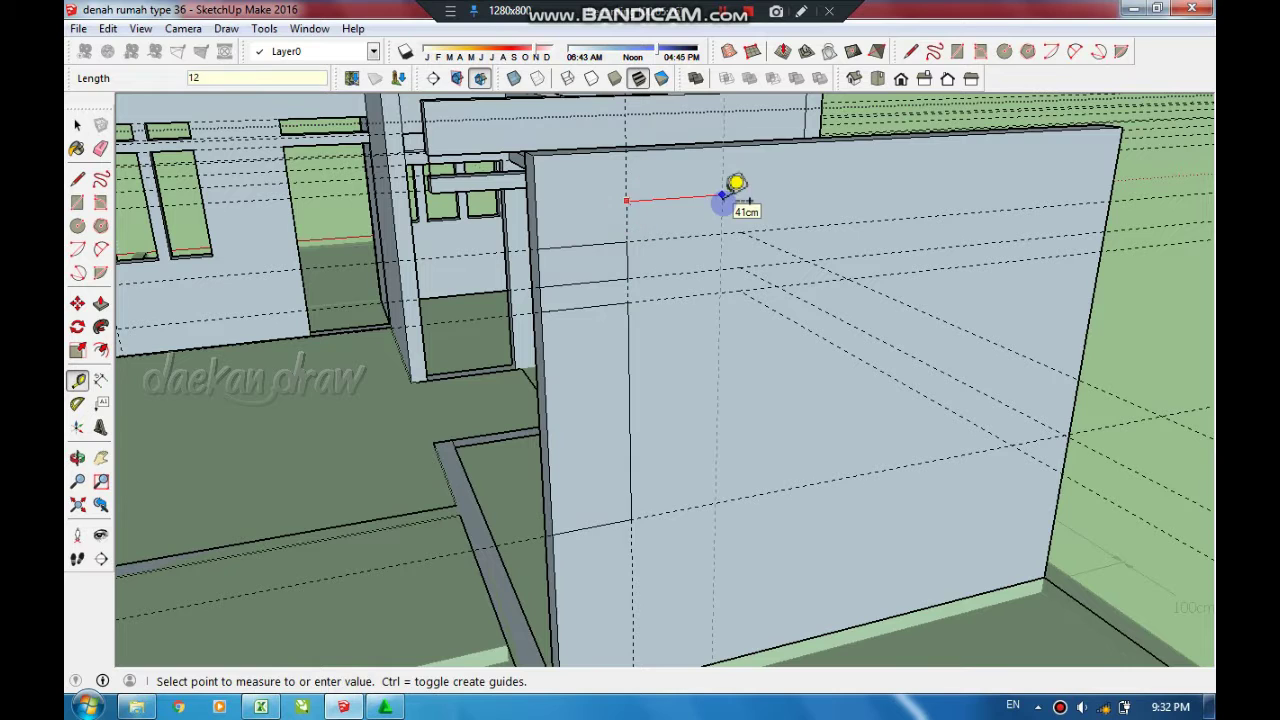
- Copy the window outline along the wall with /2 spacing, then undo the copies
key(space)
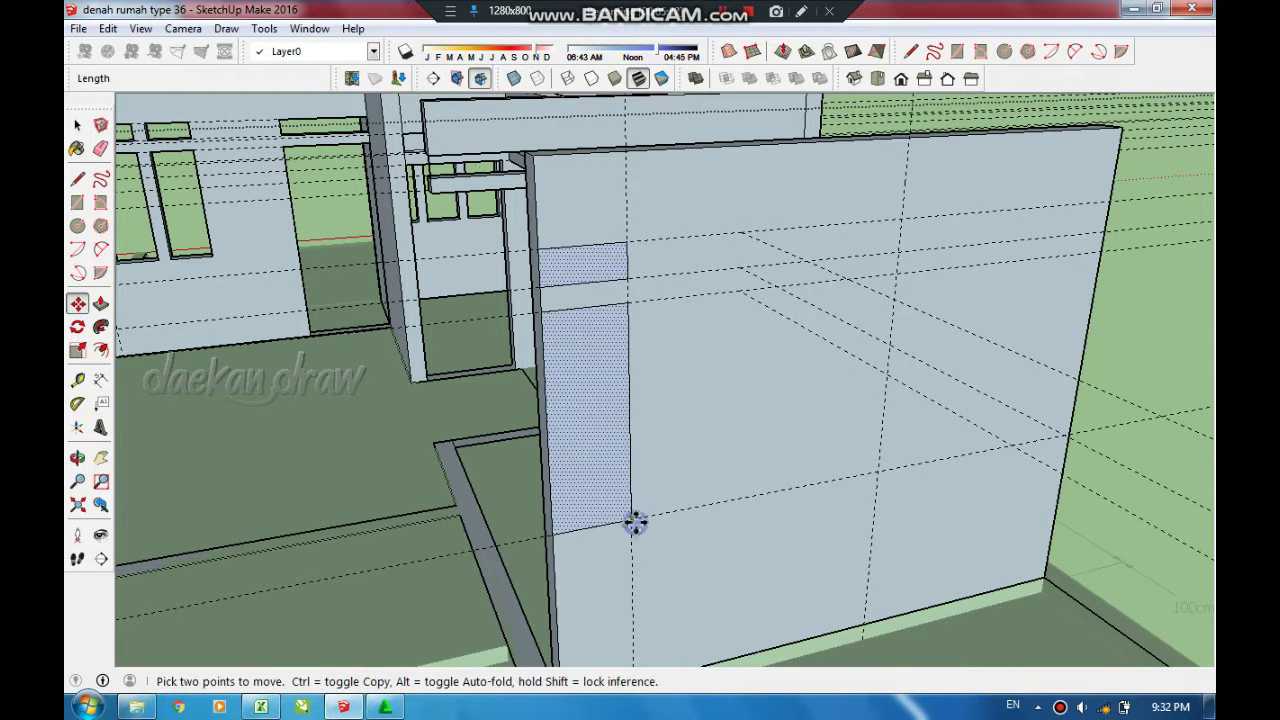
click(636, 521)
key(ctrl)
click(878, 472)
text(/2)
key(Return)
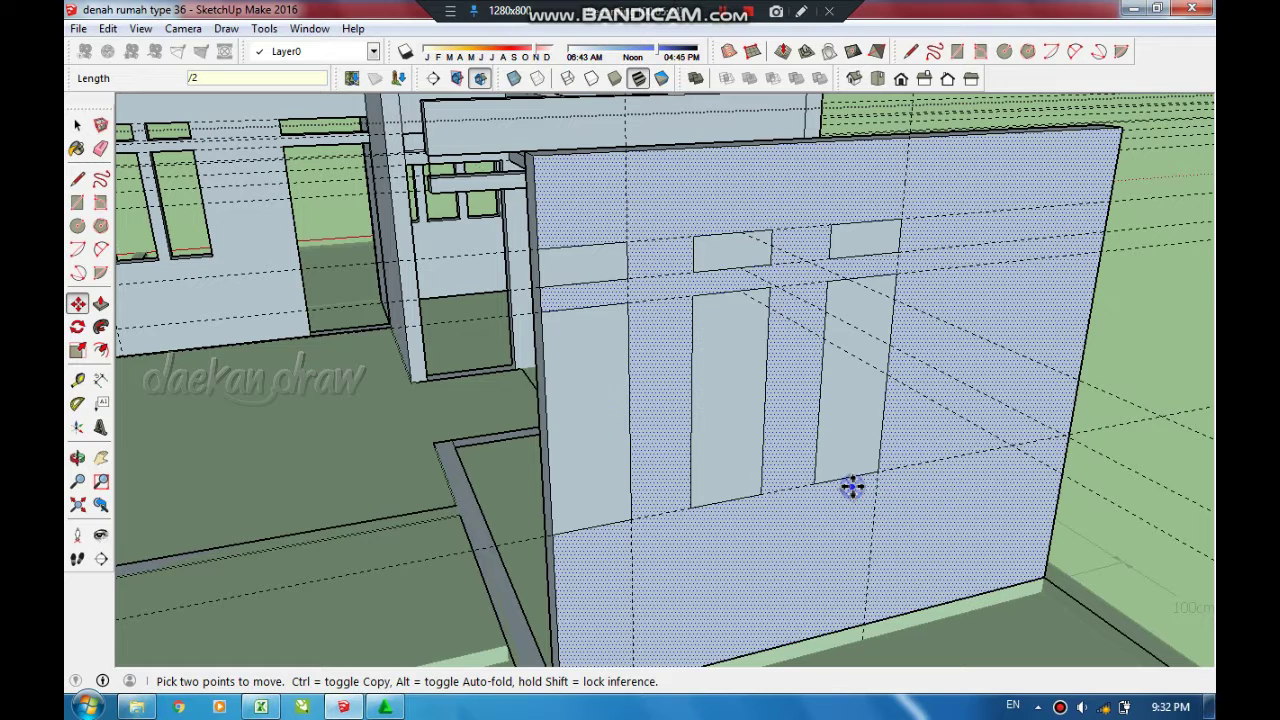
key(ctrl+z)
key(ctrl+z)
- Select the window outline and copy it further right along the wall
key(t)
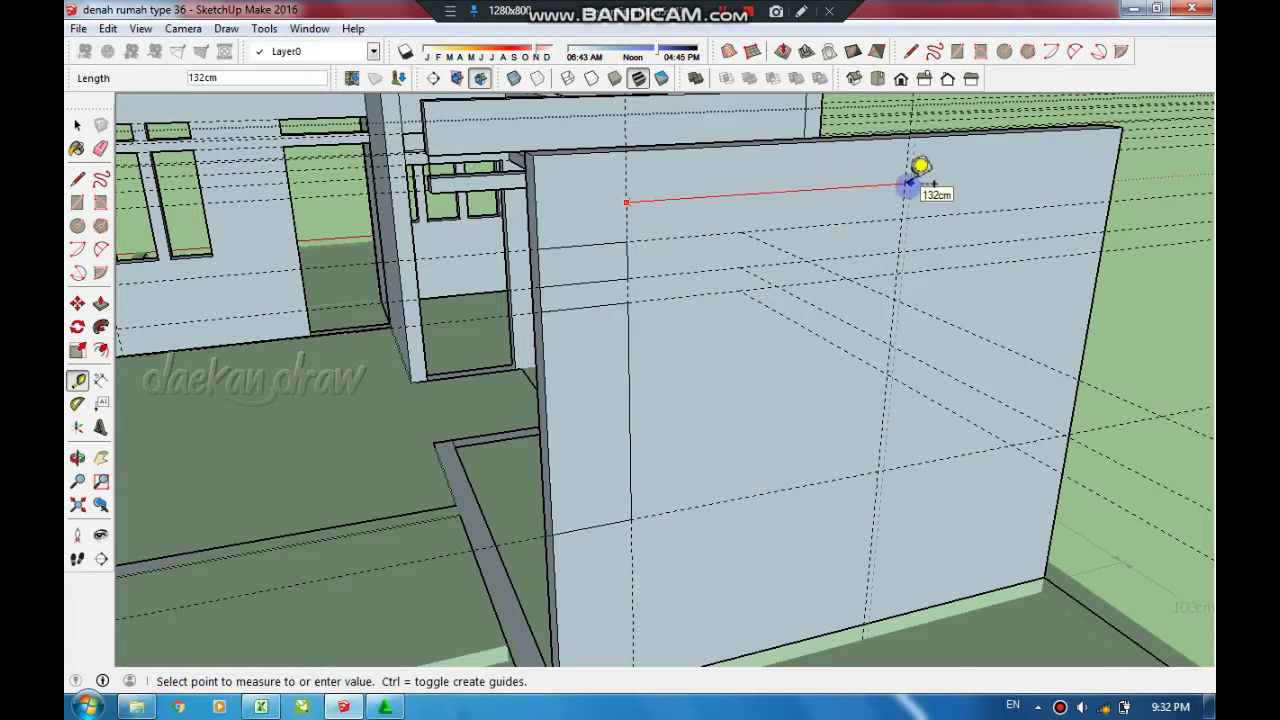
key(space)
click(583, 268)
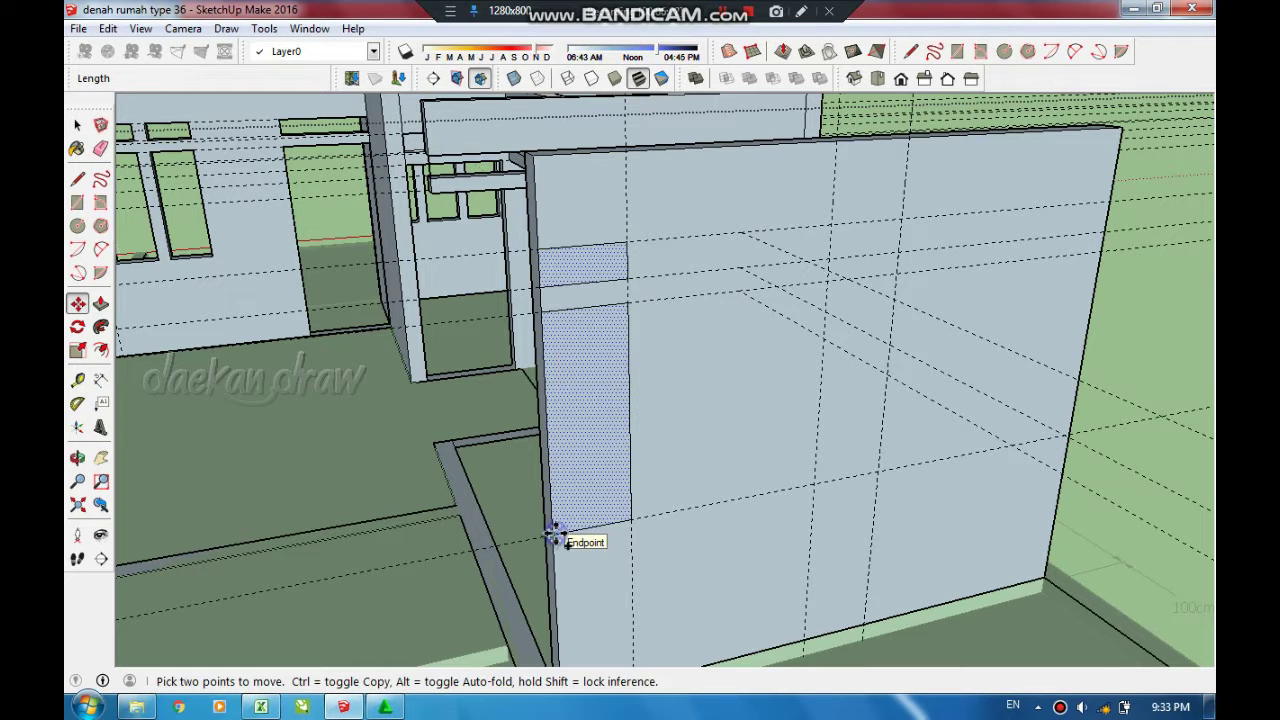
key(ctrl)
click(630, 517)
click(808, 486)
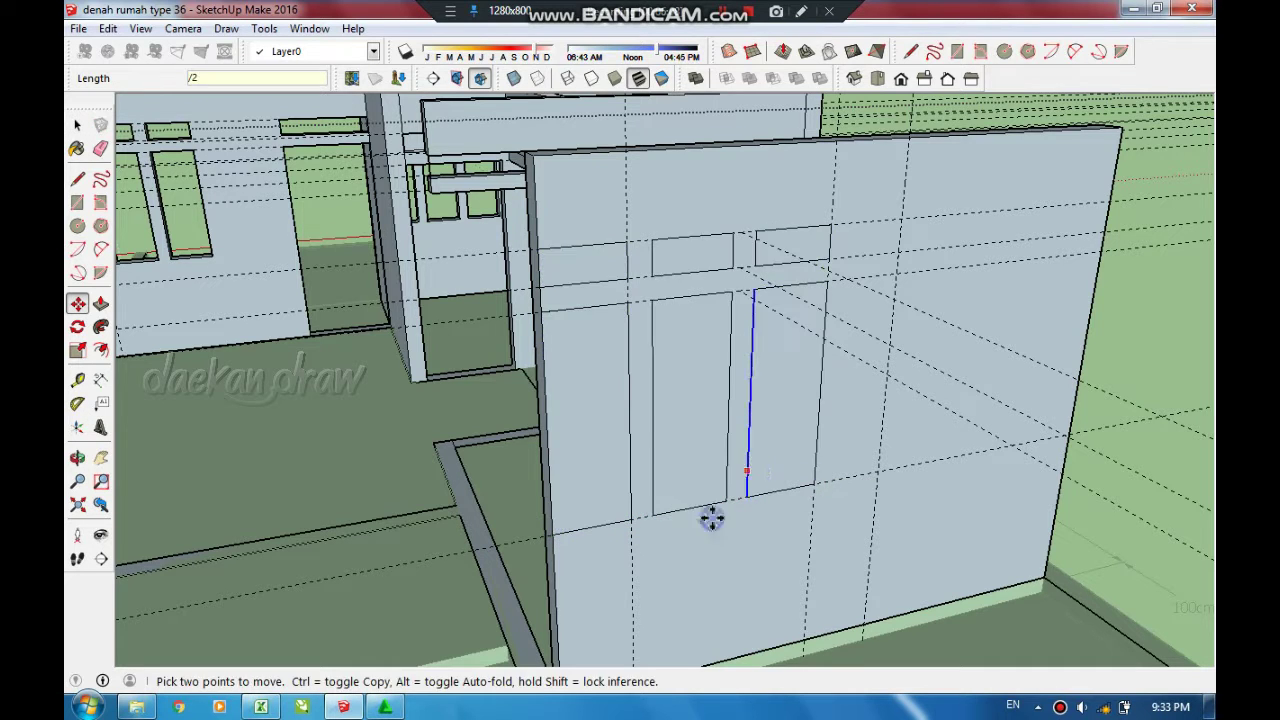
- Push/Pull the window faces through the freestanding wall
mouse_move(709, 517)
middle_down()
mouse_move(809, 507)
mouse_move(605, 305)
middle_up()
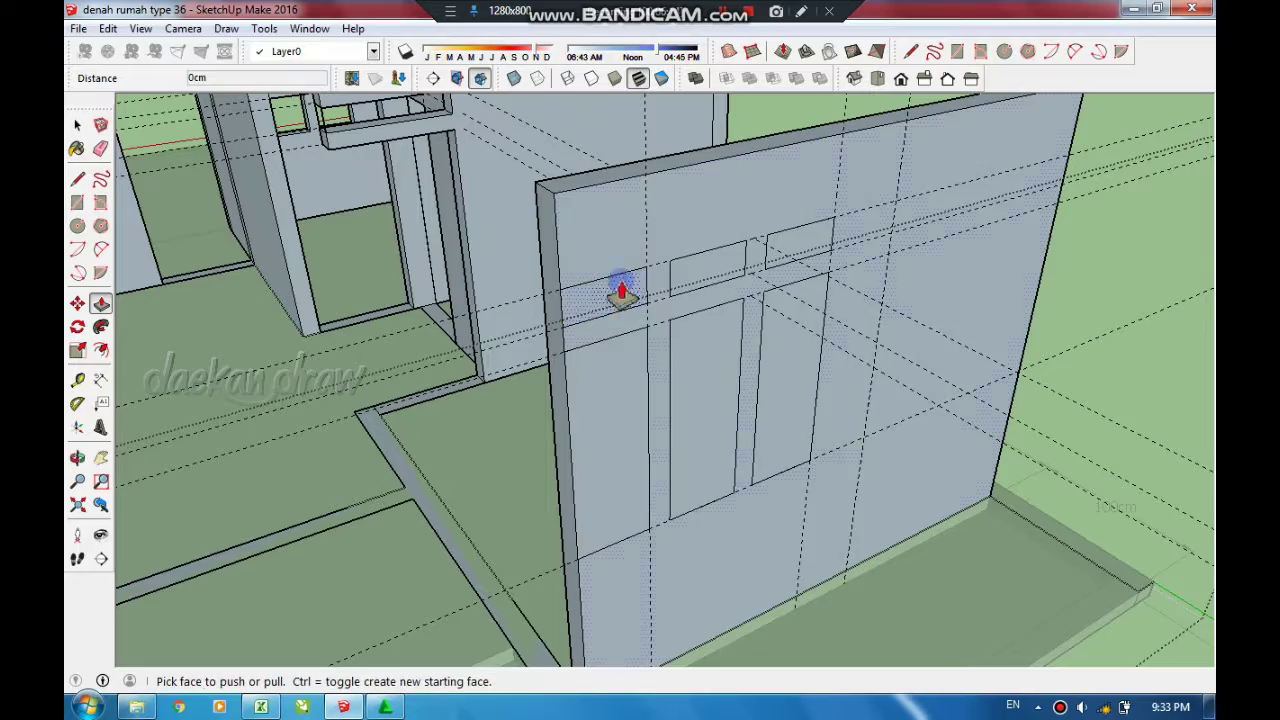
click(621, 291)
click(802, 140)
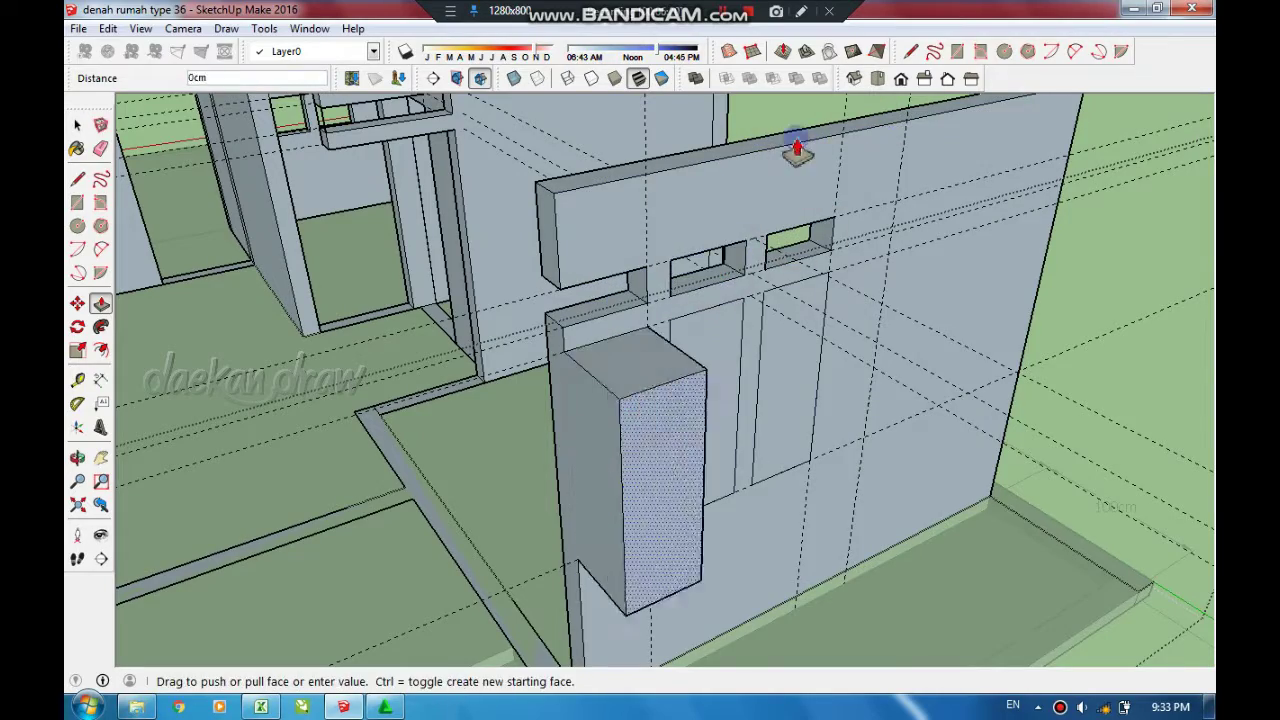
click(829, 137)
- Push/Pull the front floor strips up into an L-shaped partition wall about 166 cm high
middle_drag(729, 286, 914, 427)
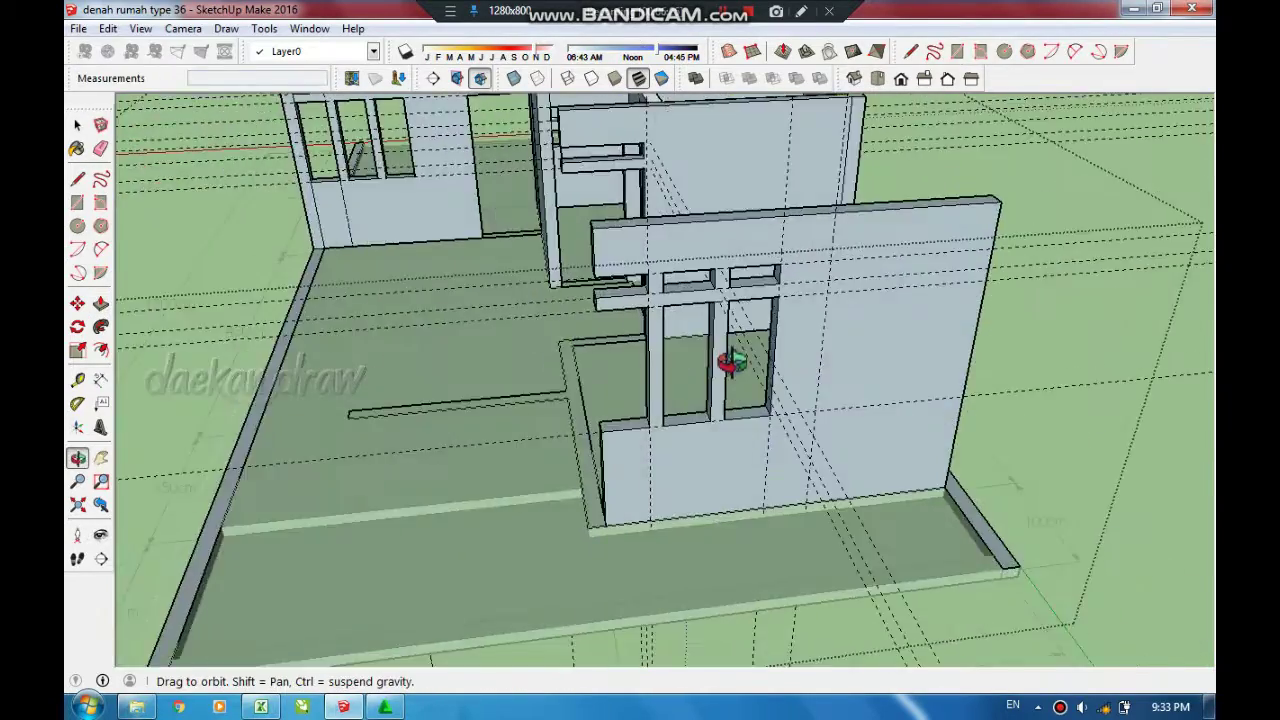
scroll(914, 427, down, 3)
scroll(757, 414, up, 4)
key(space)
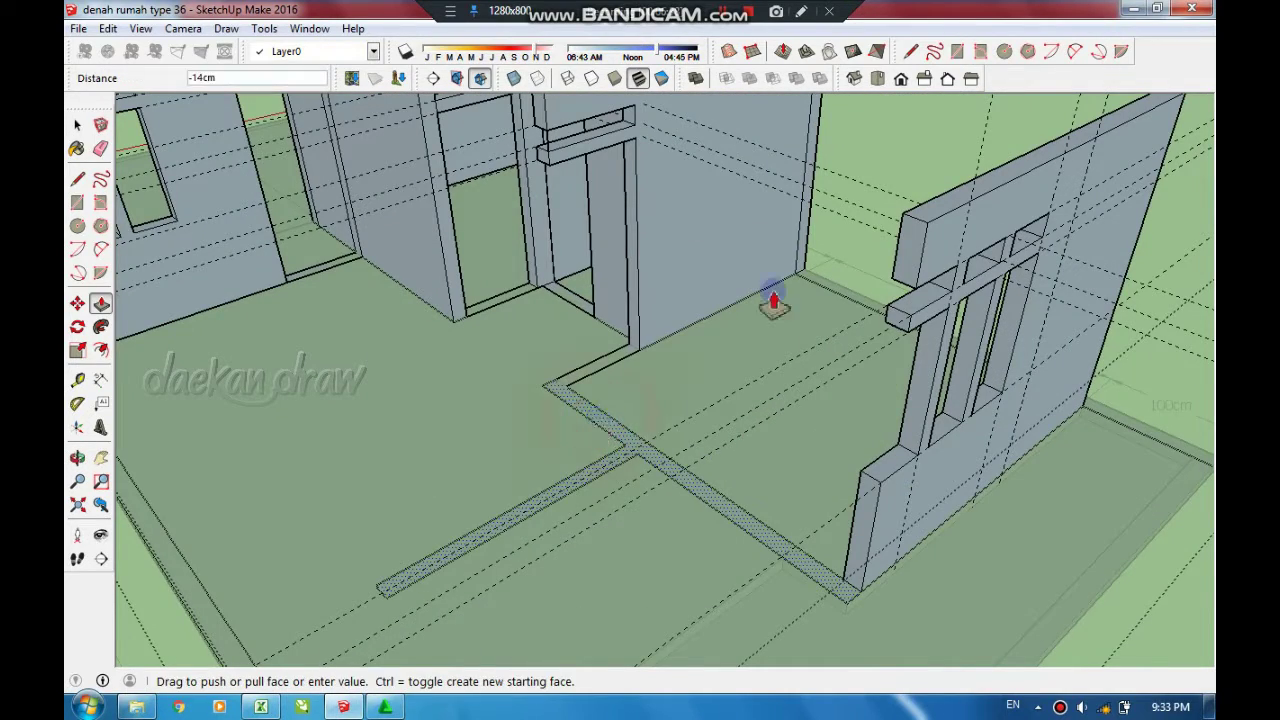
click(662, 385)
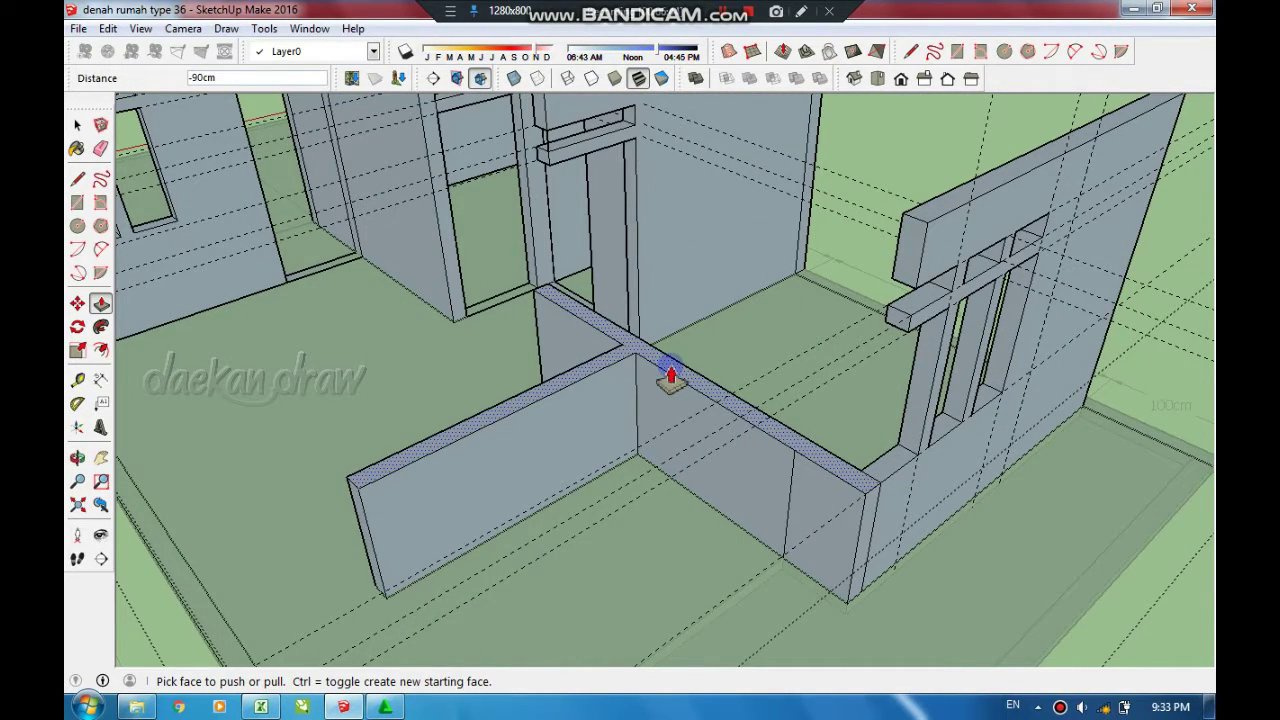
scroll(670, 378, down, 3)
scroll(763, 420, down, 1)
scroll(723, 437, up, 2)
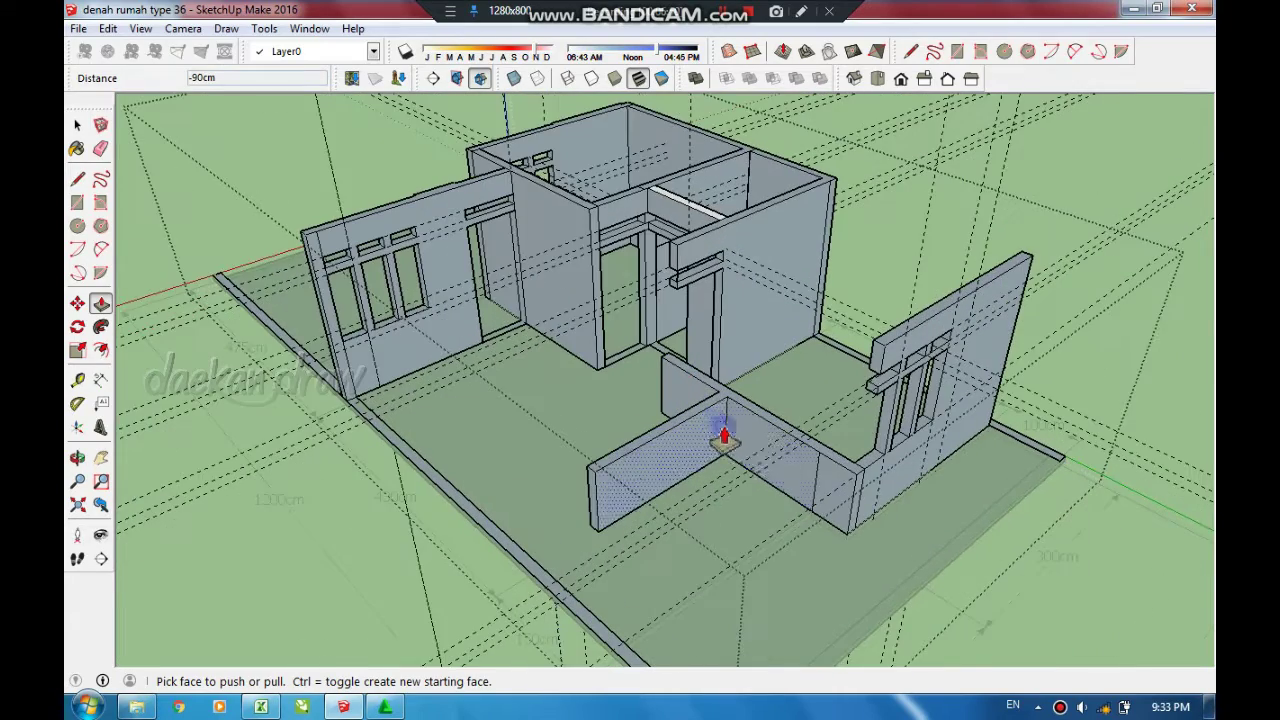
scroll(737, 437, up, 2)
click(750, 390)
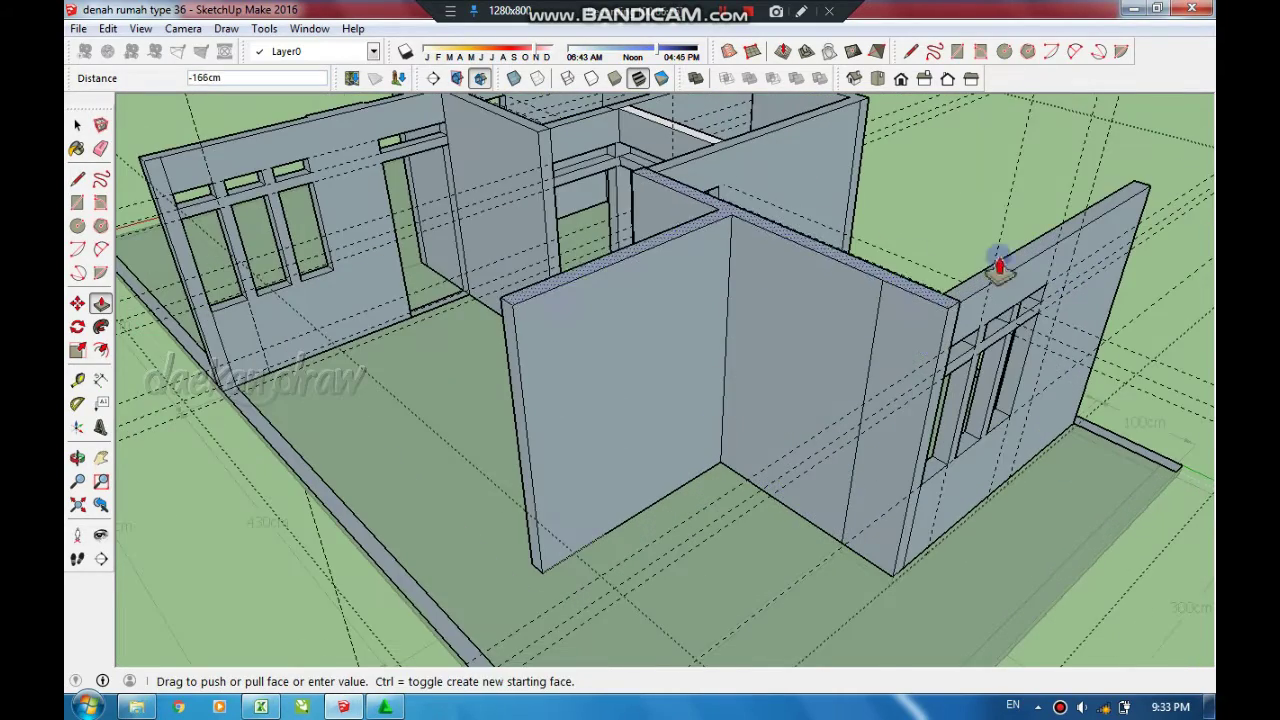
middle_drag(801, 455, 508, 492)
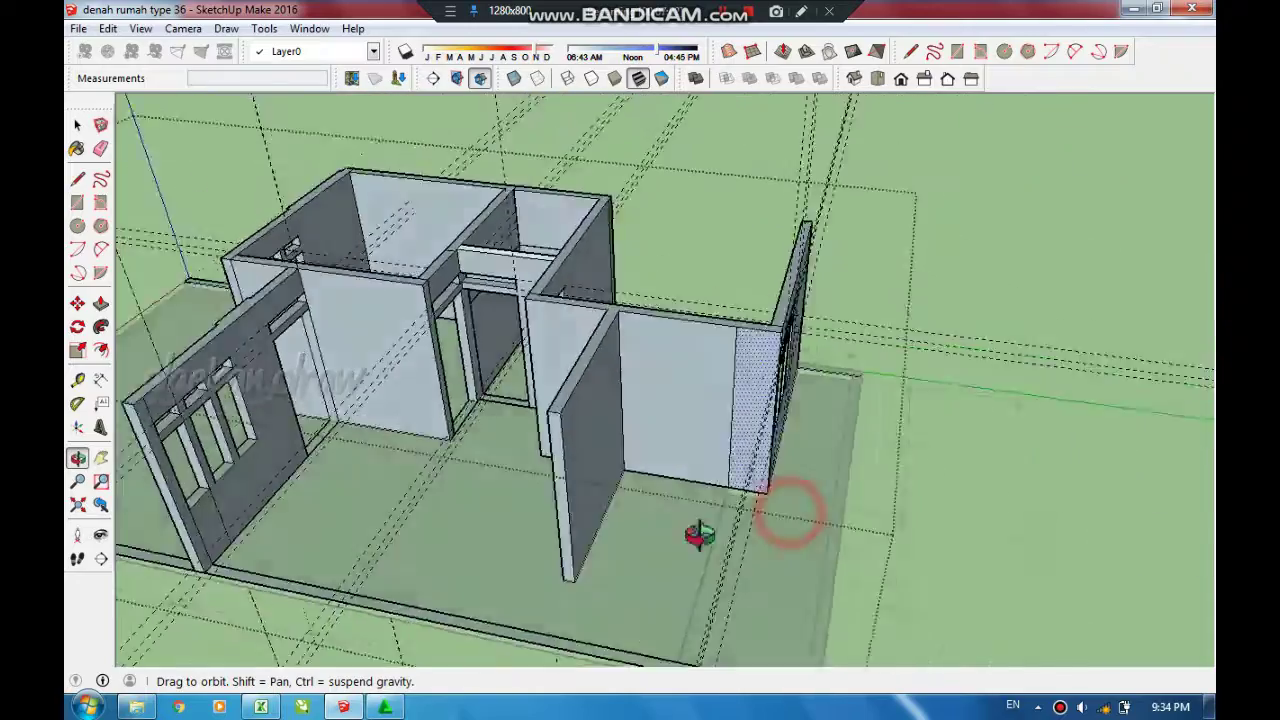
scroll(520, 530, up, 3)
- Orbit and zoom around the house to inspect the walls, partitions and three-window walls
scroll(528, 545, down, 2)
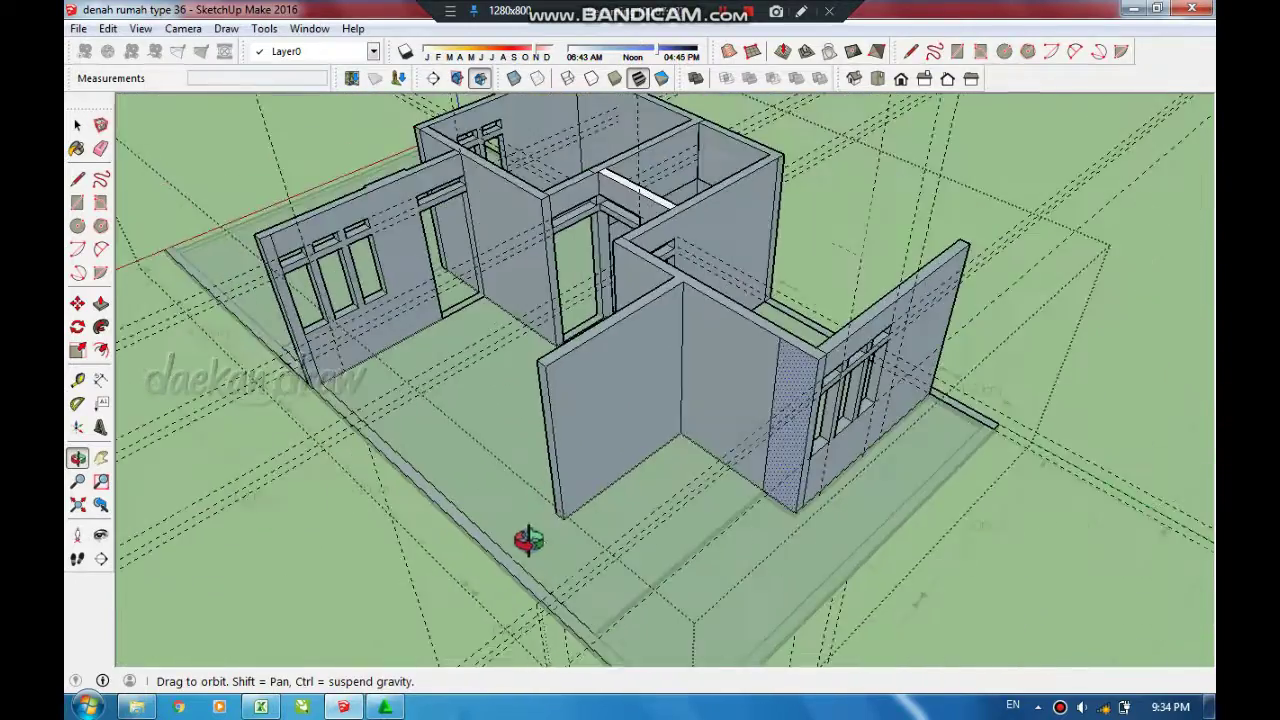
mouse_move(518, 532)
middle_down()
mouse_move(617, 626)
mouse_move(691, 503)
mouse_move(576, 541)
middle_up()
scroll(571, 437, up, 2)
scroll(528, 400, down, 2)
scroll(575, 455, up, 3)
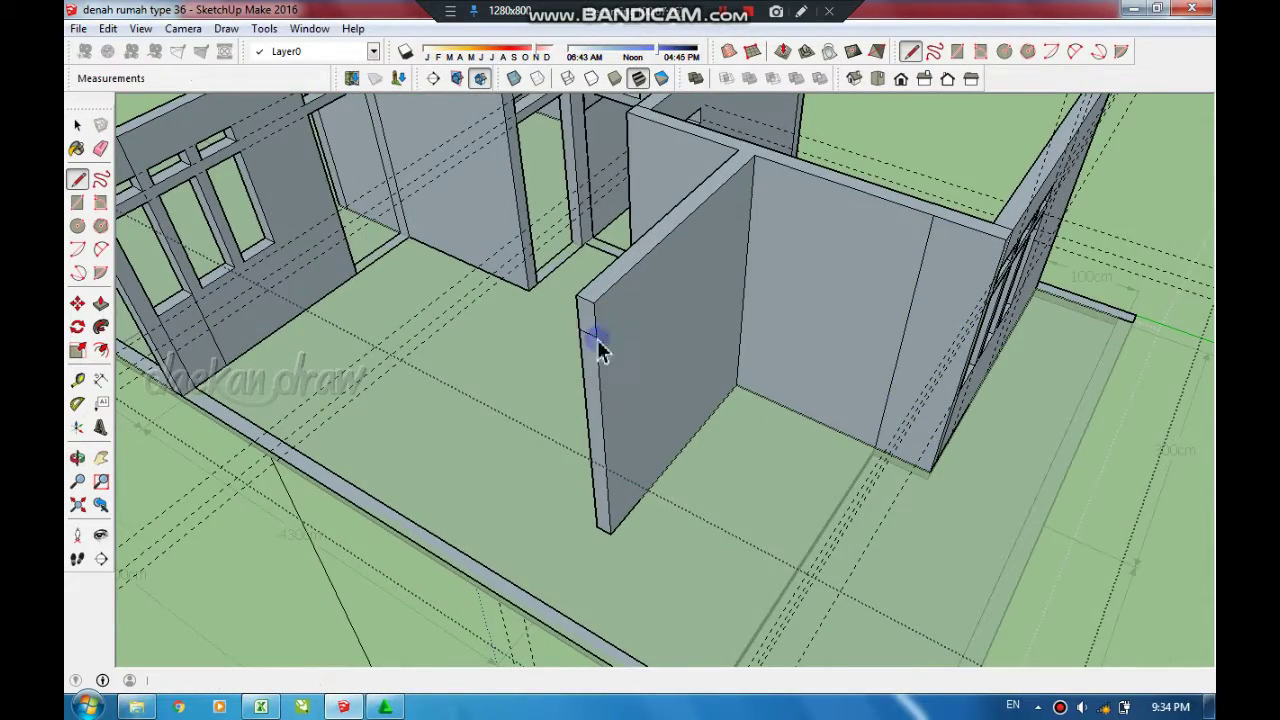
scroll(595, 535, down, 3)
middle_drag(652, 409, 666, 534)
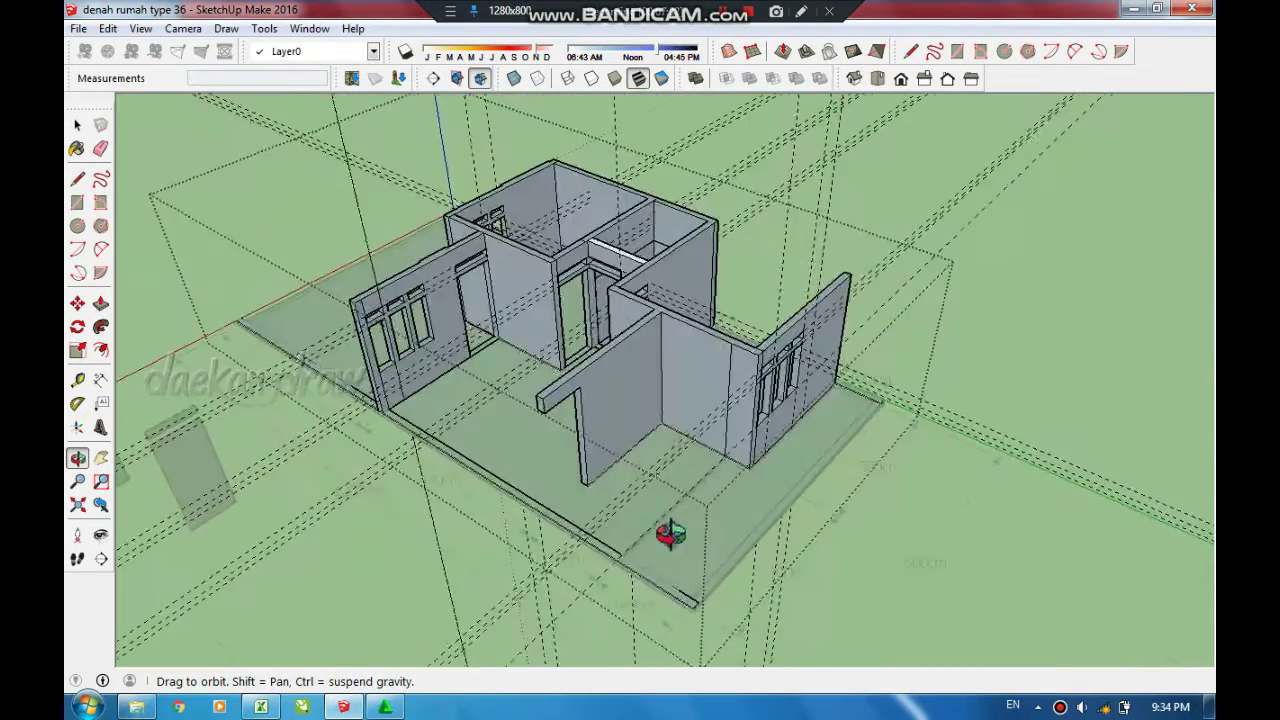
scroll(666, 534, up, 3)
middle_drag(666, 434, 555, 428)
scroll(689, 437, down, 3)
scroll(694, 457, down, 3)
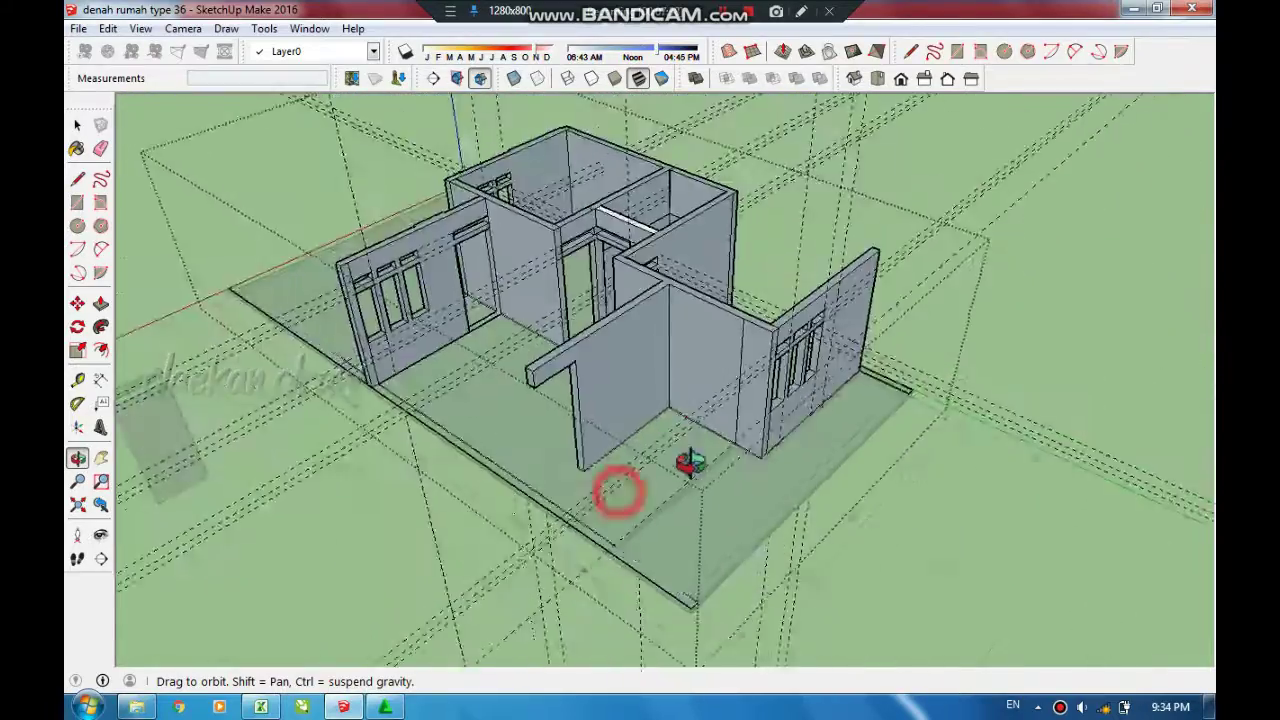
mouse_move(694, 457)
middle_down()
mouse_move(711, 420)
mouse_move(688, 525)
mouse_move(571, 520)
mouse_move(826, 543)
mouse_move(627, 520)
middle_up()
mouse_move(808, 449)
middle_down()
mouse_move(943, 449)
mouse_move(745, 450)
middle_up()
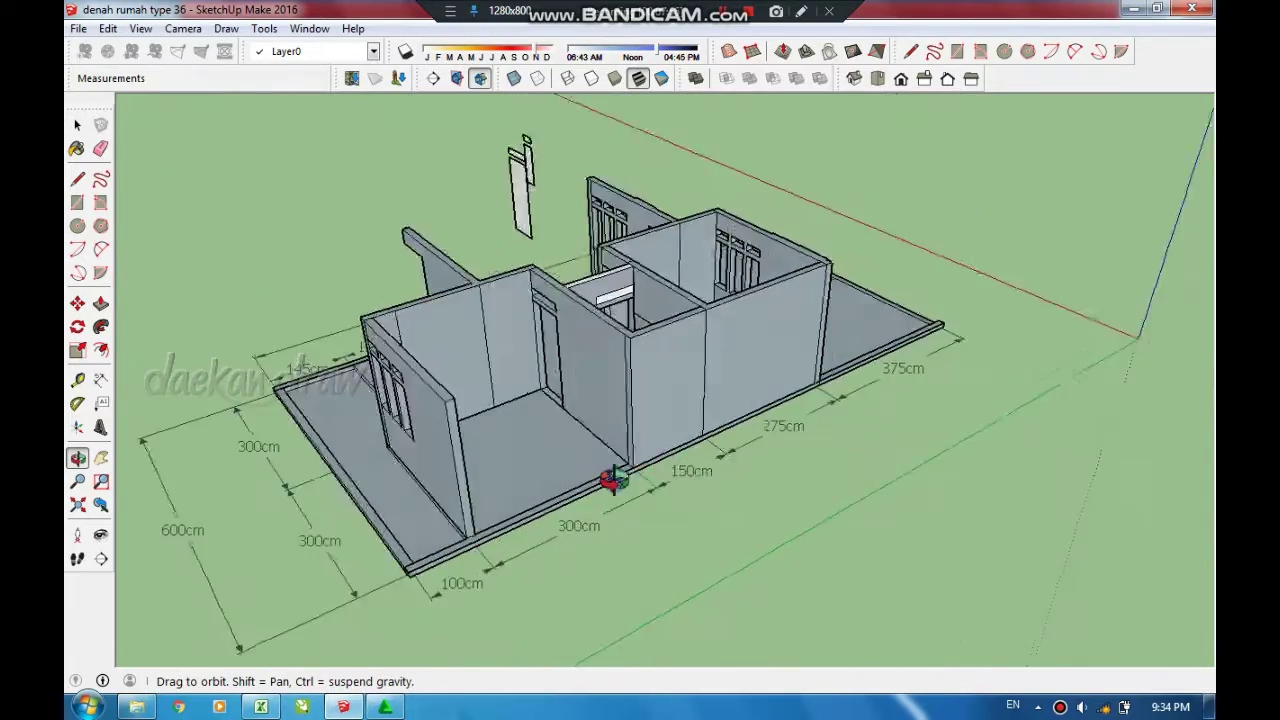
mouse_move(793, 413)
mouse_down()
mouse_move(986, 266)
mouse_move(777, 274)
mouse_move(1086, 466)
mouse_move(918, 375)
mouse_move(751, 403)
mouse_move(966, 406)
mouse_move(880, 300)
mouse_move(929, 434)
mouse_move(694, 491)
mouse_move(777, 520)
mouse_move(706, 489)
mouse_move(714, 451)
mouse_move(543, 466)
mouse_move(443, 500)
mouse_move(700, 510)
mouse_move(723, 457)
mouse_move(600, 323)
mouse_move(623, 297)
mouse_move(808, 441)
mouse_up()
- Move the door face out of the doorway onto the lawn beside the house
scroll(808, 441, up, 3)
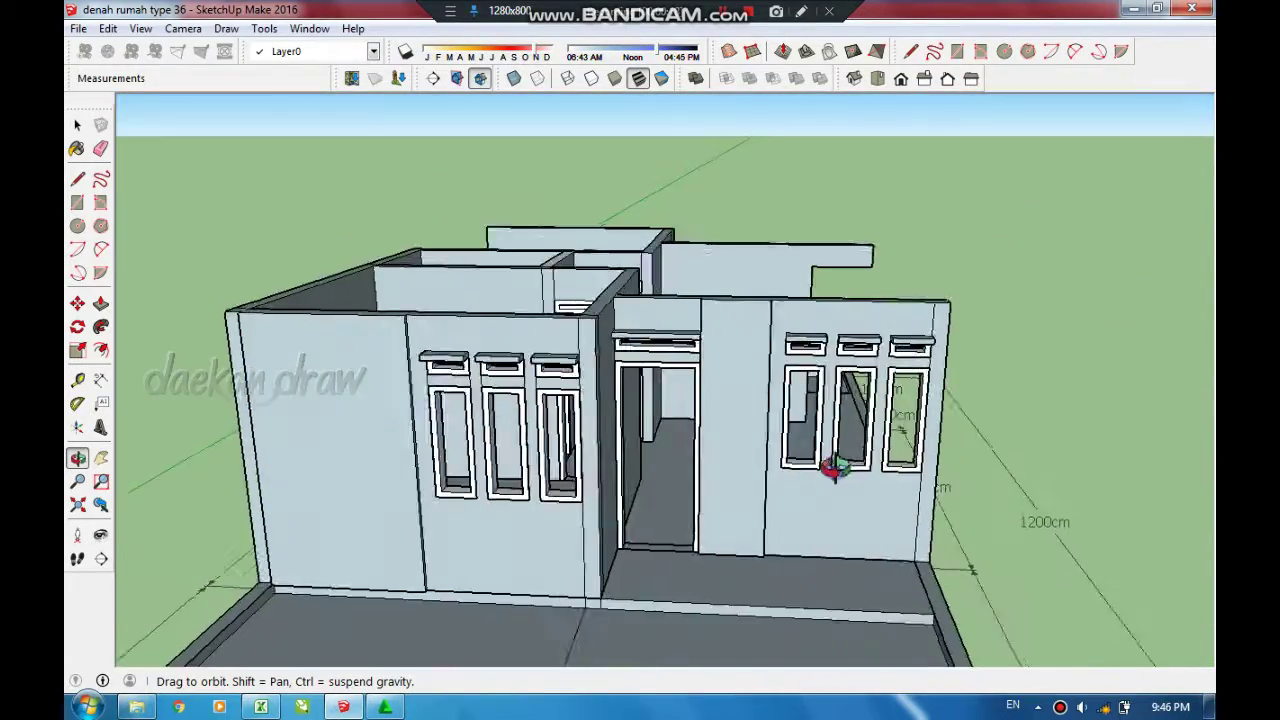
scroll(829, 466, up, 3)
key(space)
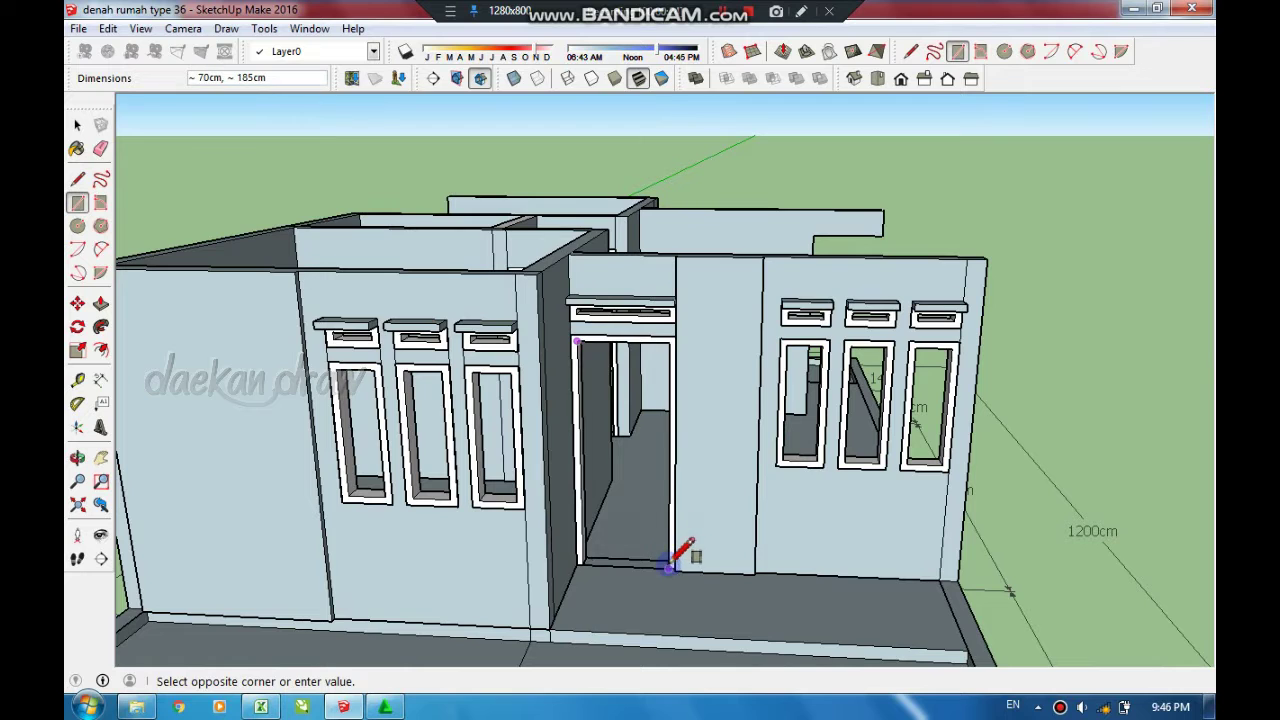
scroll(635, 525, up, 3)
scroll(600, 505, down, 4)
key(space)
click(585, 458)
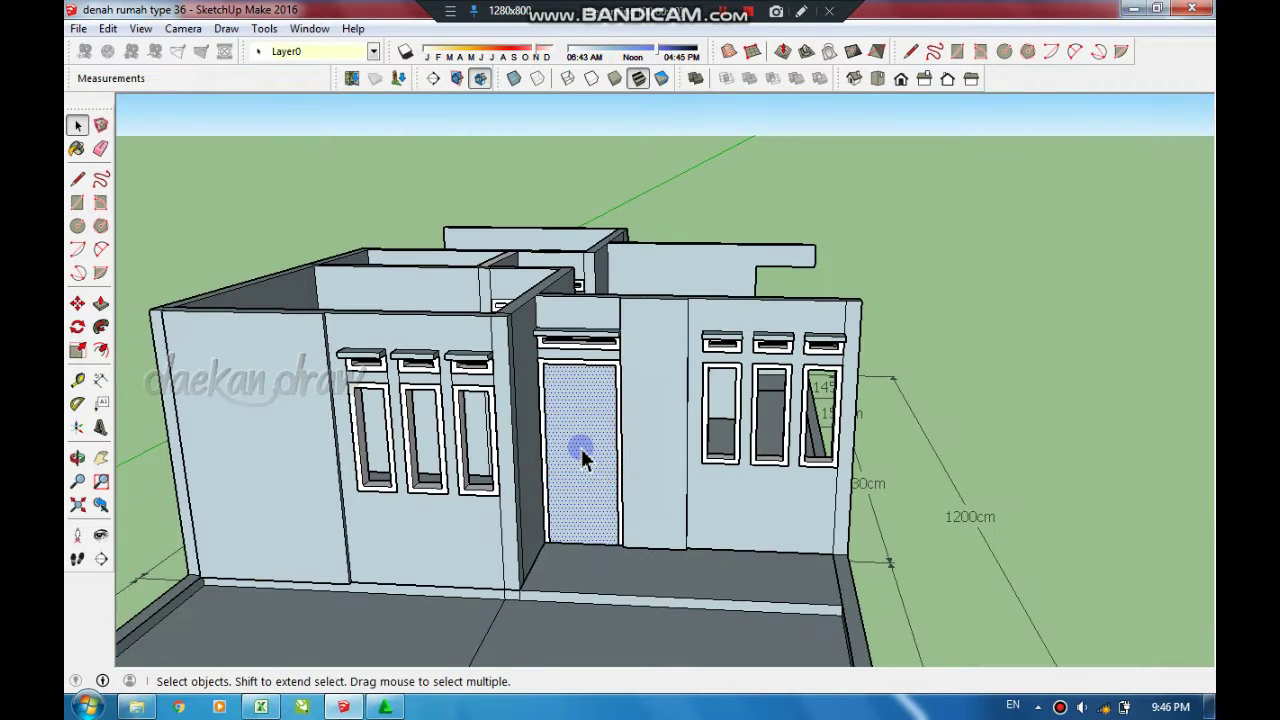
click(552, 547)
click(1088, 563)
- Select the door face with its bounding edges and make it a group
scroll(1000, 600, down, 2)
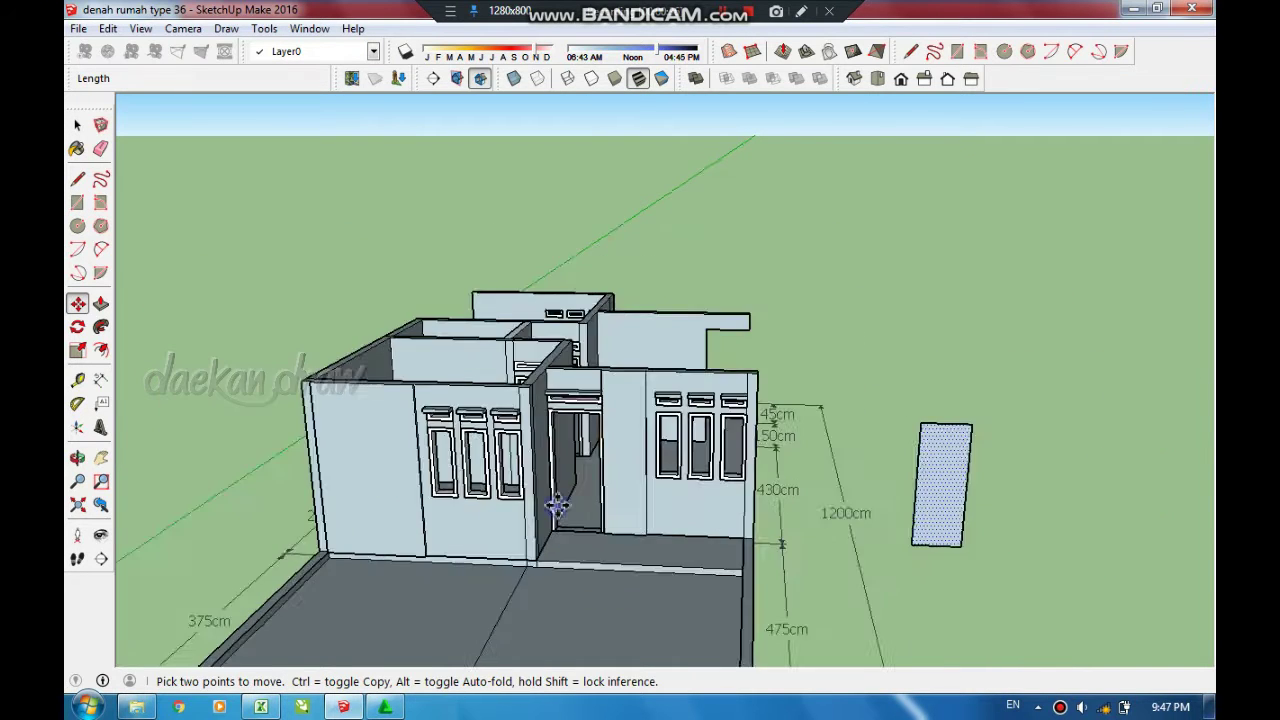
scroll(847, 627, down, 2)
key(space)
scroll(929, 571, up, 2)
scroll(766, 514, up, 2)
right_click(766, 514)
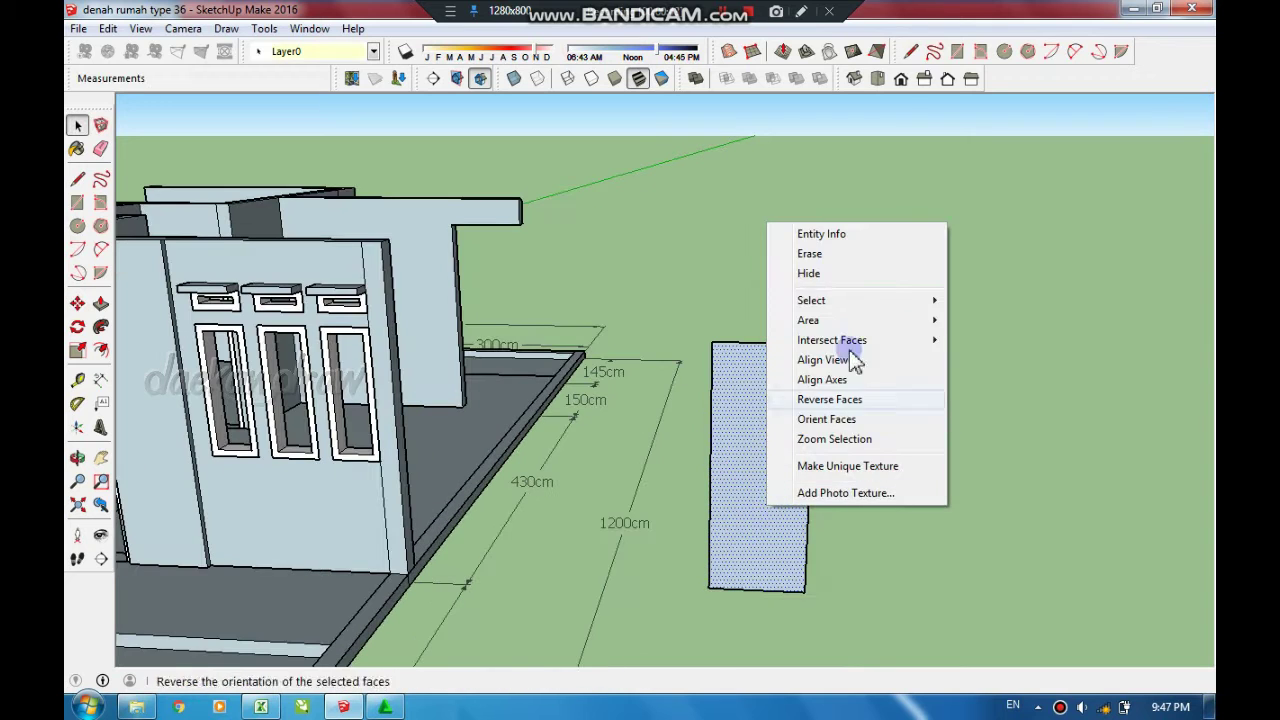
click(962, 300)
right_click(853, 405)
click(853, 320)
- Edit the door group and Push/Pull the face to 4 cm thick
drag(892, 537, 580, 571)
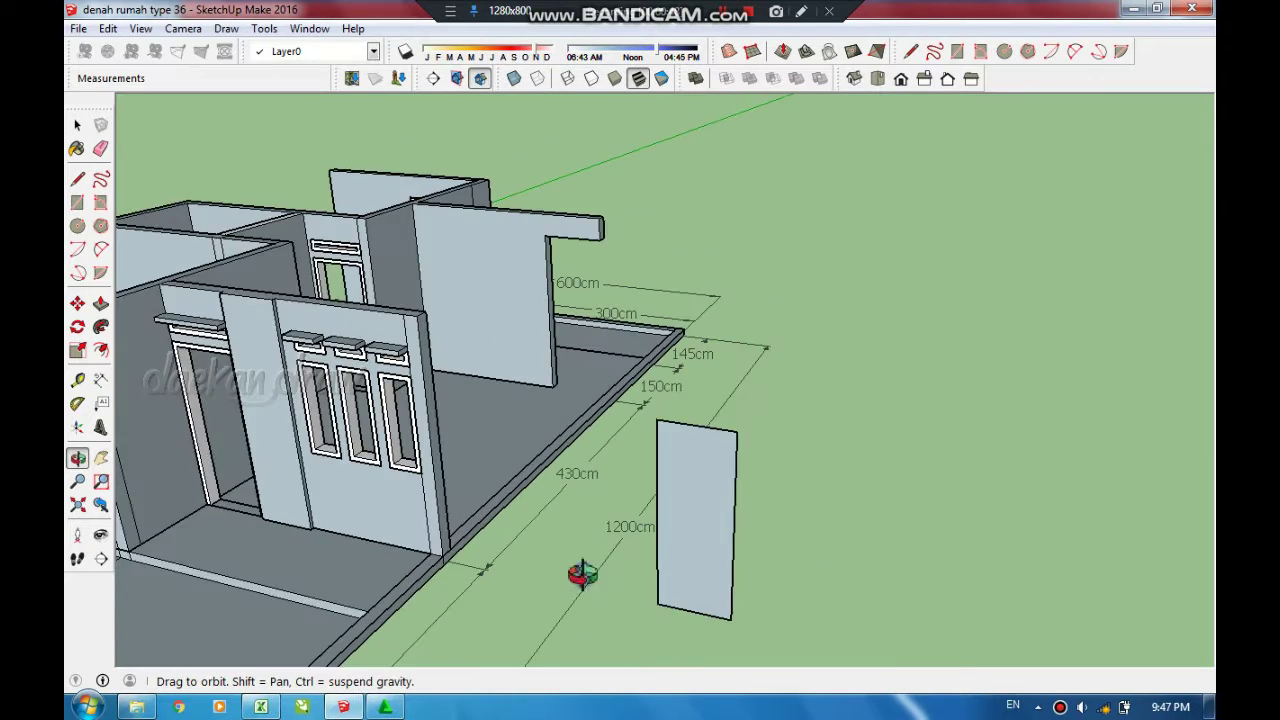
right_click(745, 265)
click(812, 354)
scroll(766, 549, up, 2)
key(p)
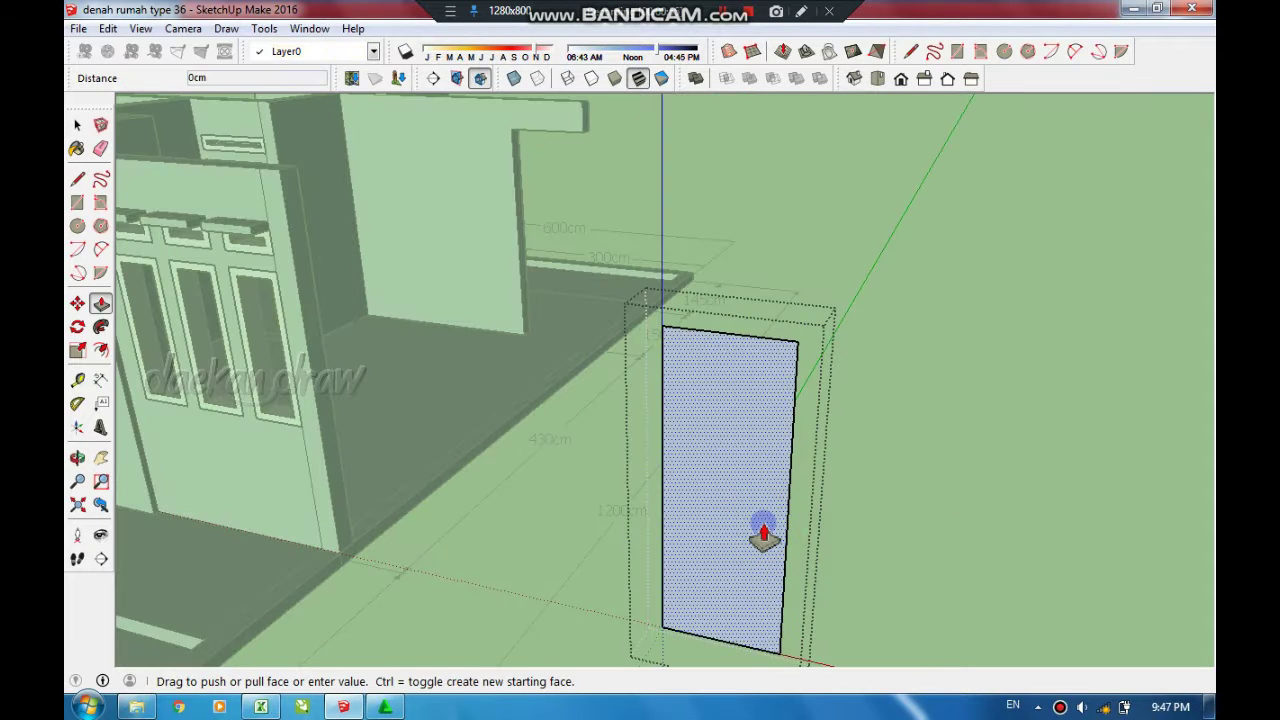
text(5)
key(Return)
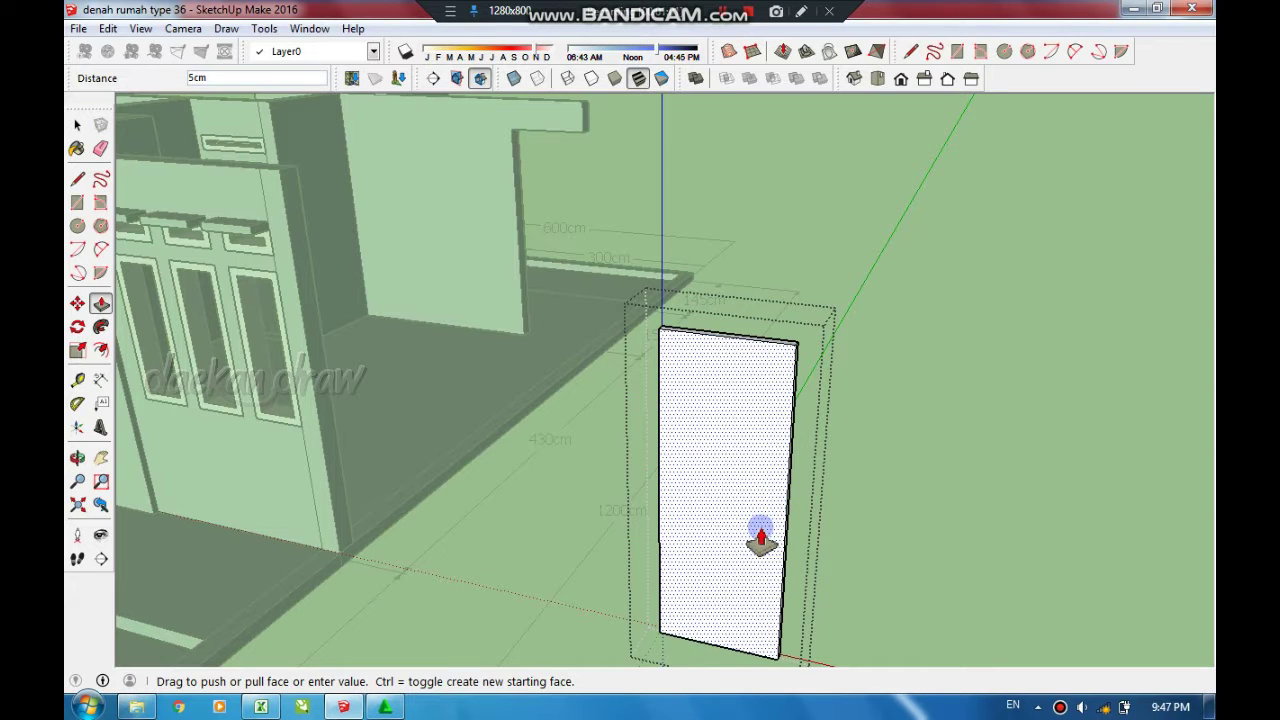
click(764, 538)
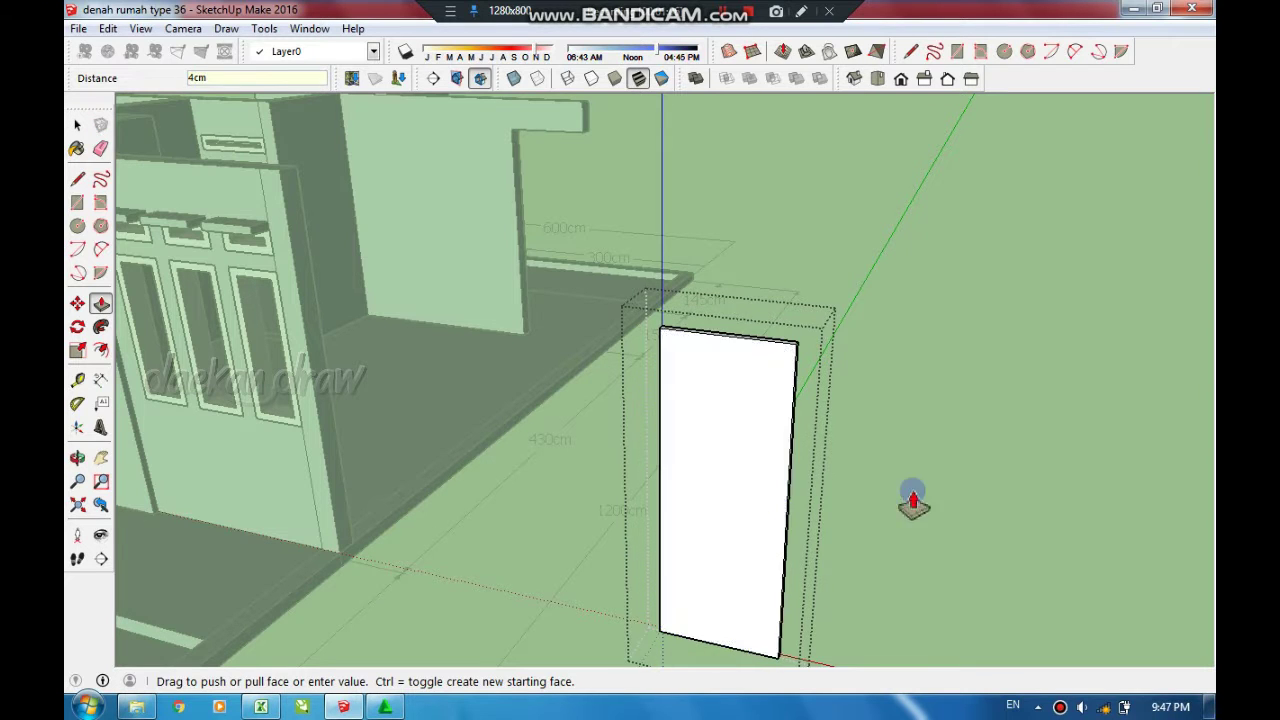
- Exit the group and start moving the door panel back toward the doorway
scroll(766, 586, up, 1)
scroll(771, 563, up, 2)
key(space)
key(Escape)
scroll(857, 500, down, 3)
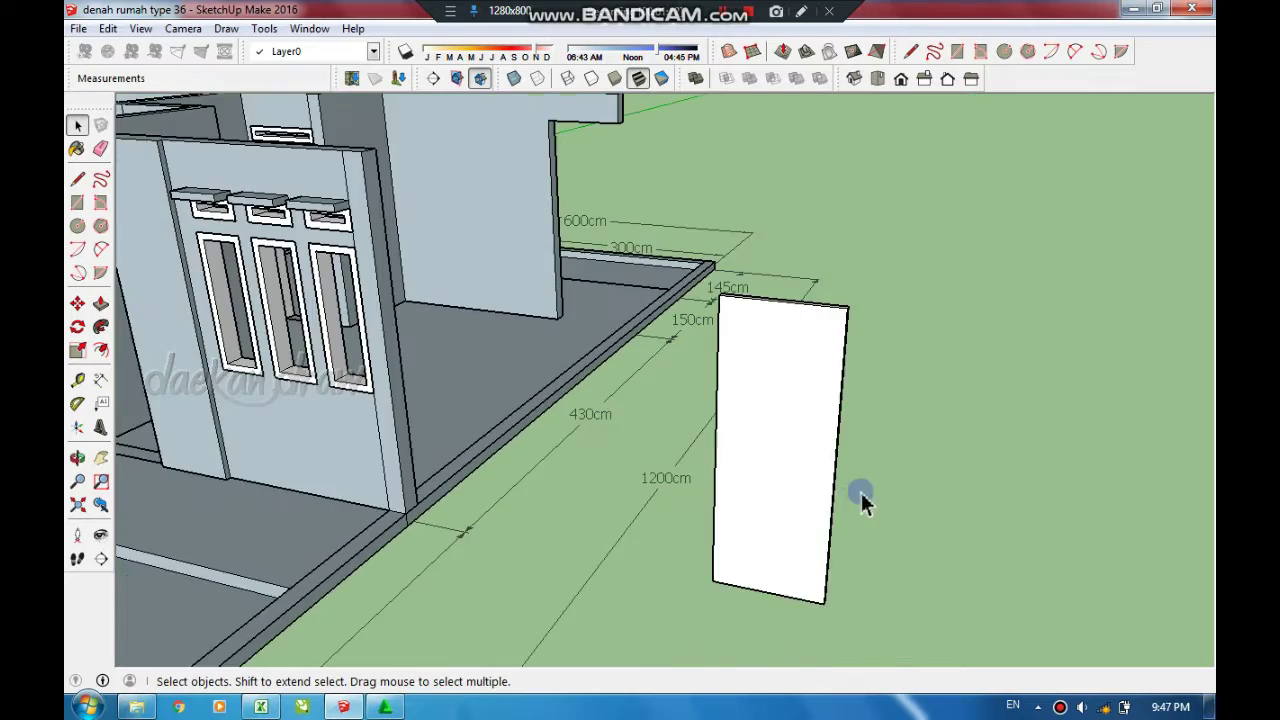
mouse_move(857, 500)
middle_down()
mouse_move(1046, 531)
mouse_move(916, 515)
mouse_move(837, 531)
mouse_move(825, 588)
middle_up()
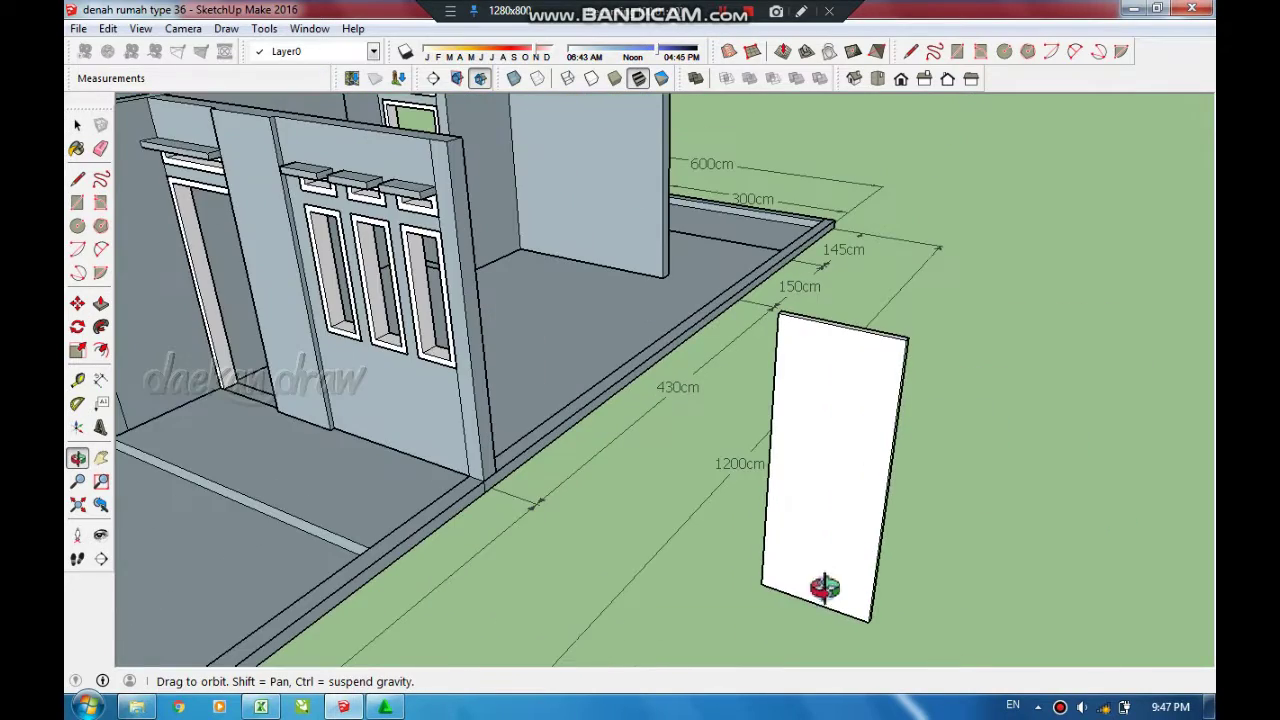
click(760, 585)
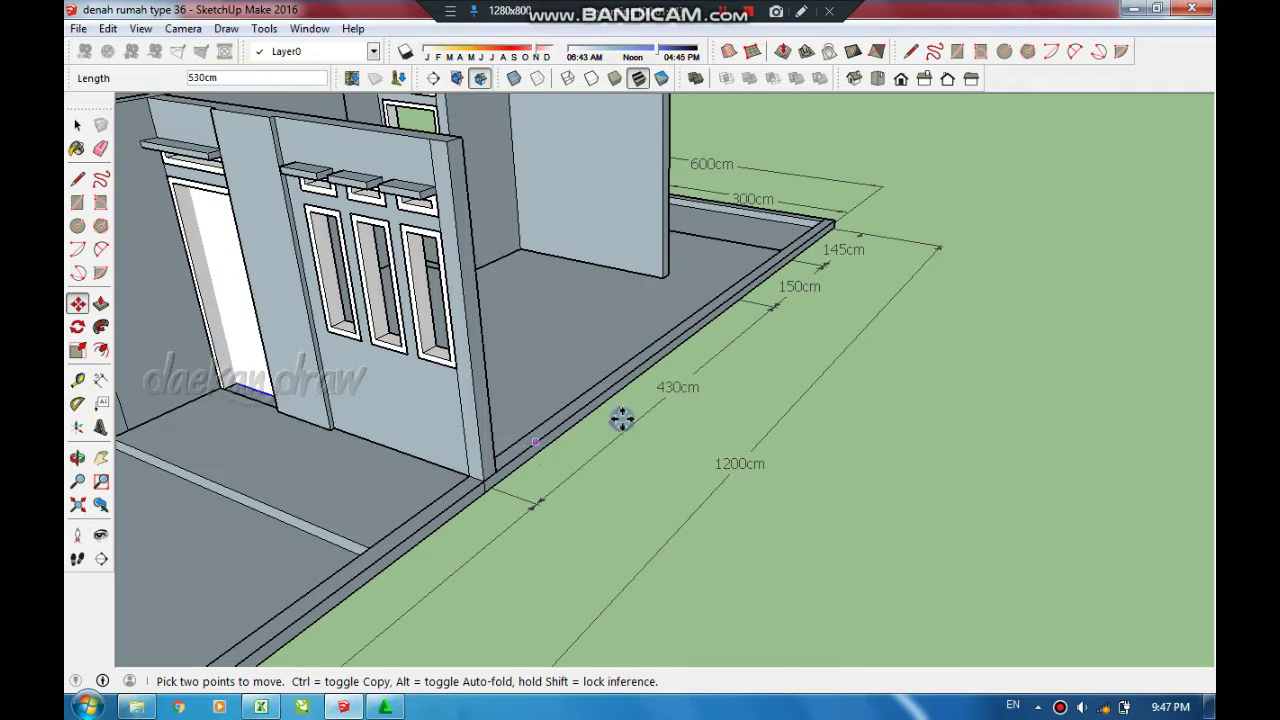
- Set the door panel into the corner of its doorway
scroll(621, 420, down, 3)
middle_drag(621, 420, 614, 457)
scroll(580, 229, up, 5)
scroll(551, 380, up, 3)
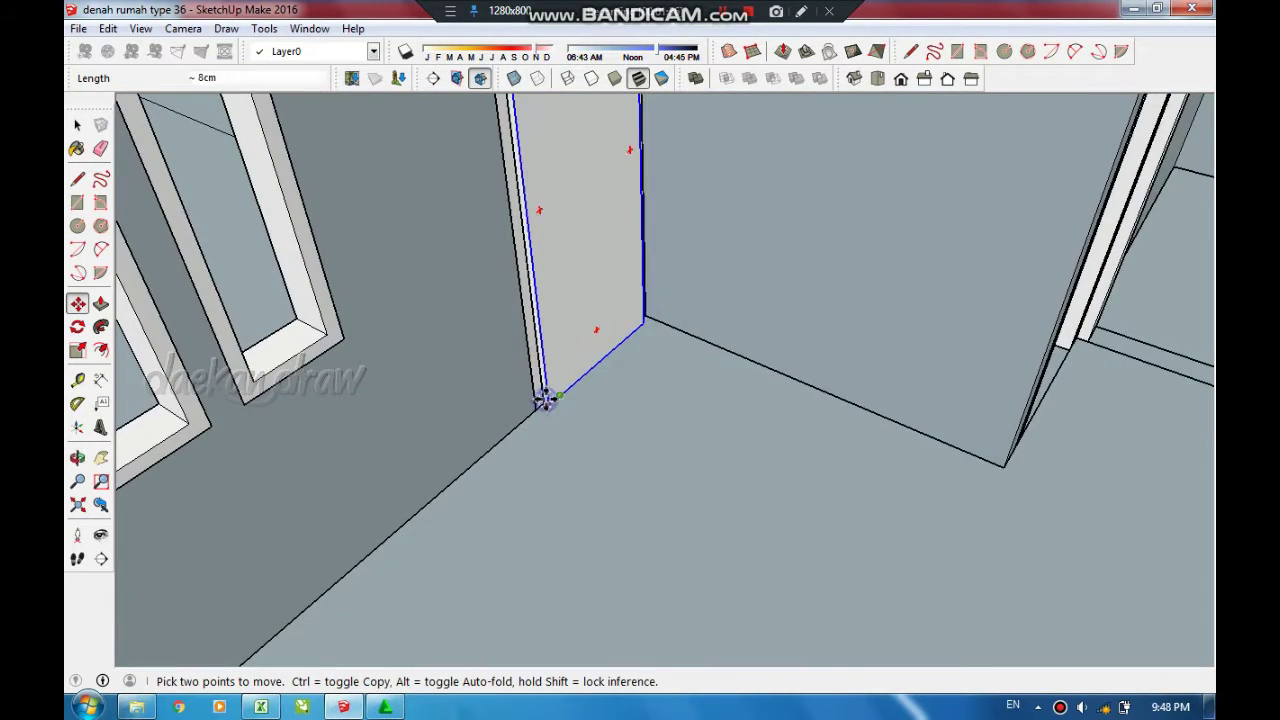
scroll(531, 400, up, 2)
click(551, 409)
- Place door copies in the inner doorway and the right-hand doorway
scroll(487, 460, down, 3)
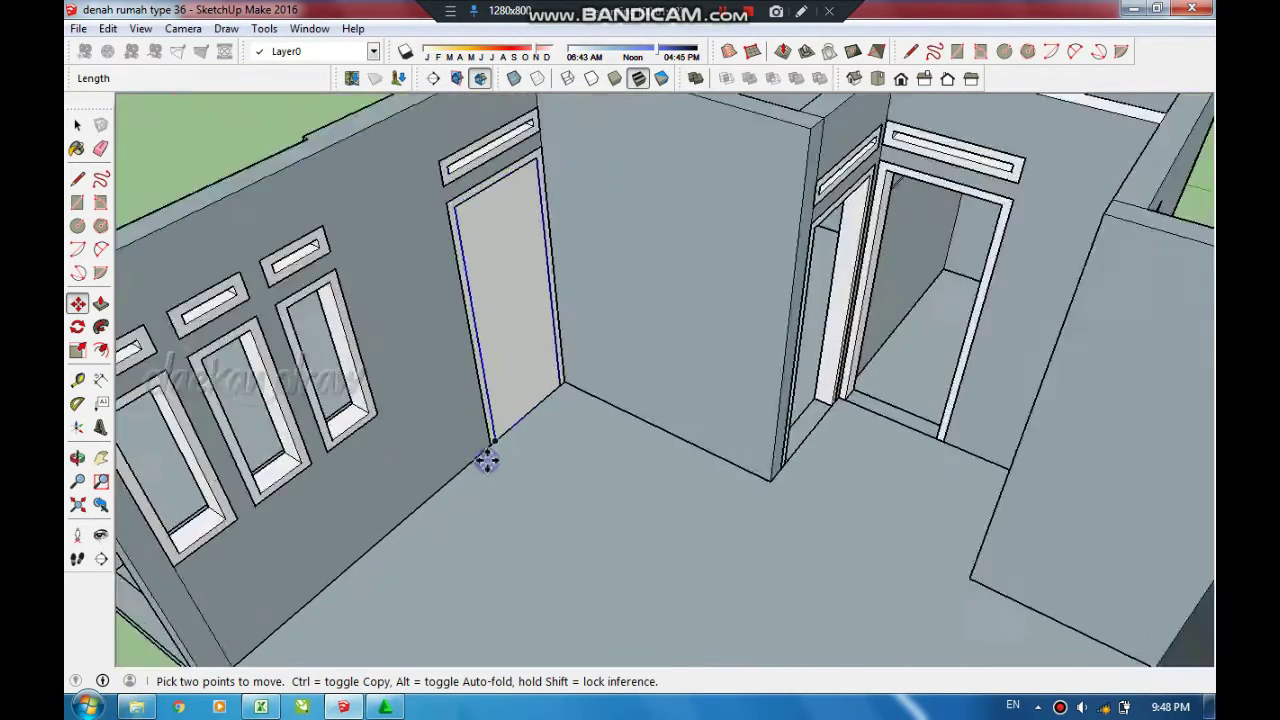
middle_drag(487, 460, 447, 453)
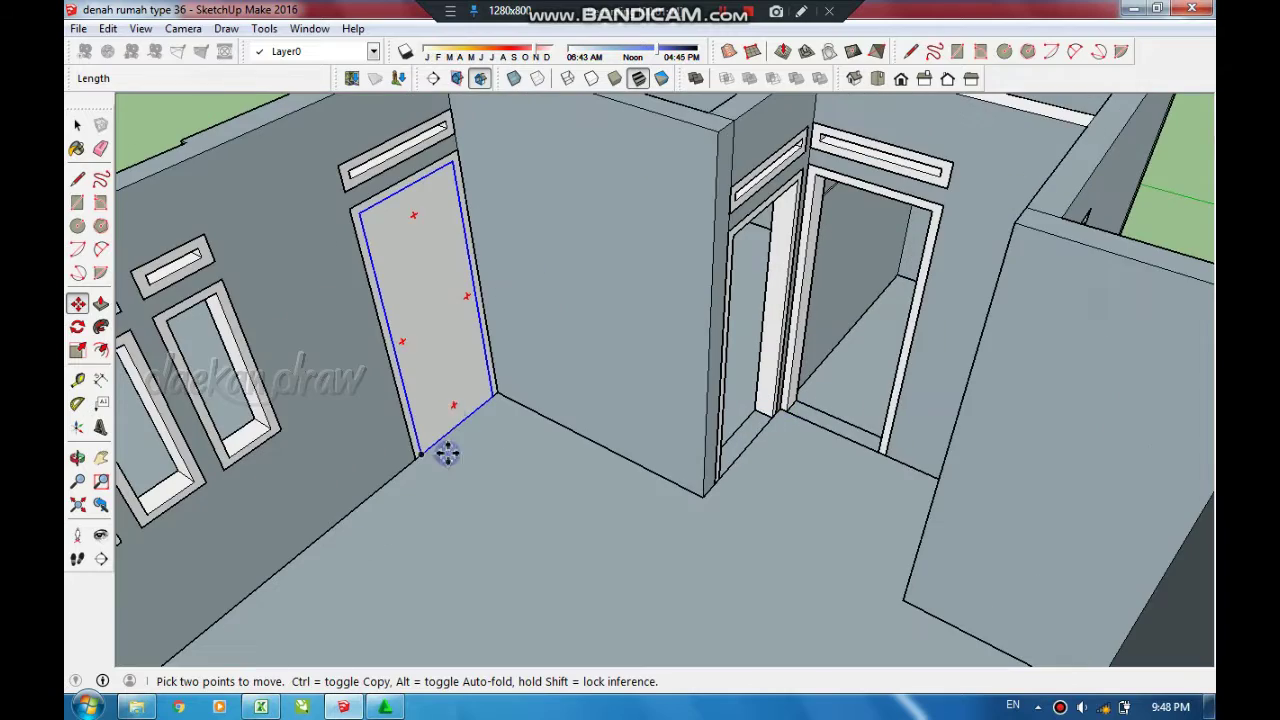
click(718, 479)
scroll(718, 479, down, 5)
scroll(903, 465, up, 4)
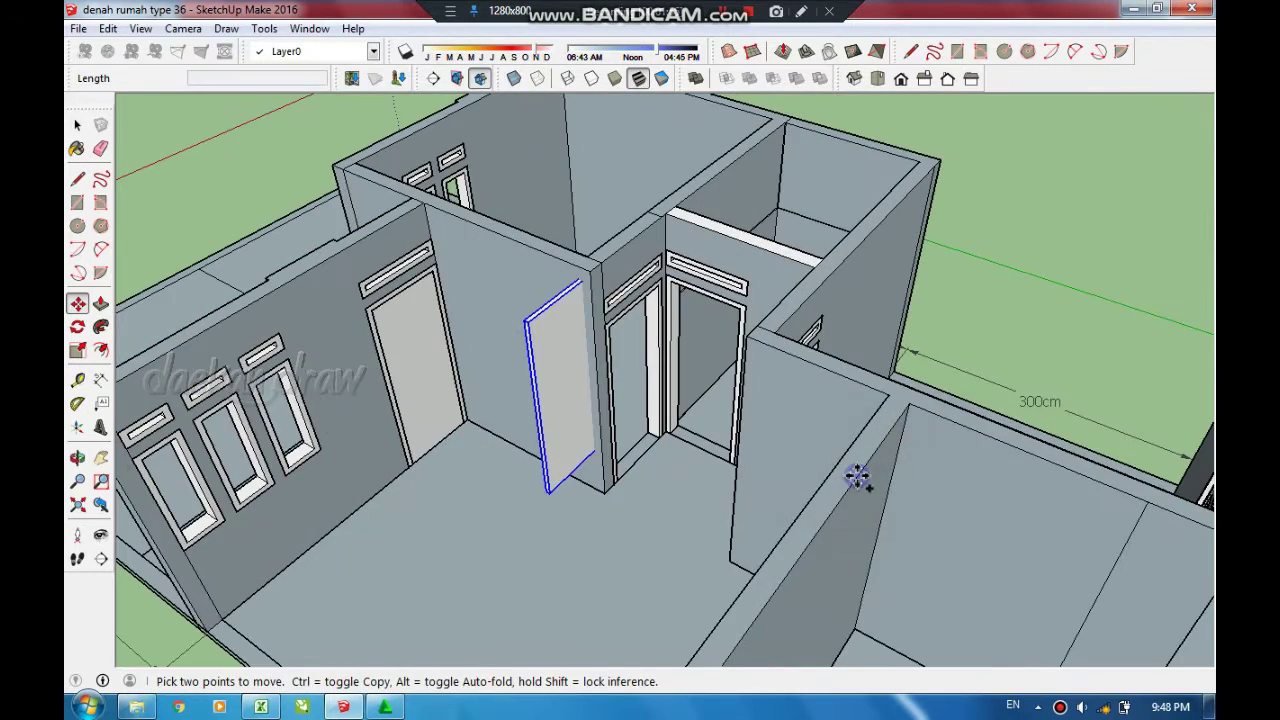
mouse_move(920, 480)
middle_down()
mouse_move(737, 343)
mouse_move(695, 285)
middle_up()
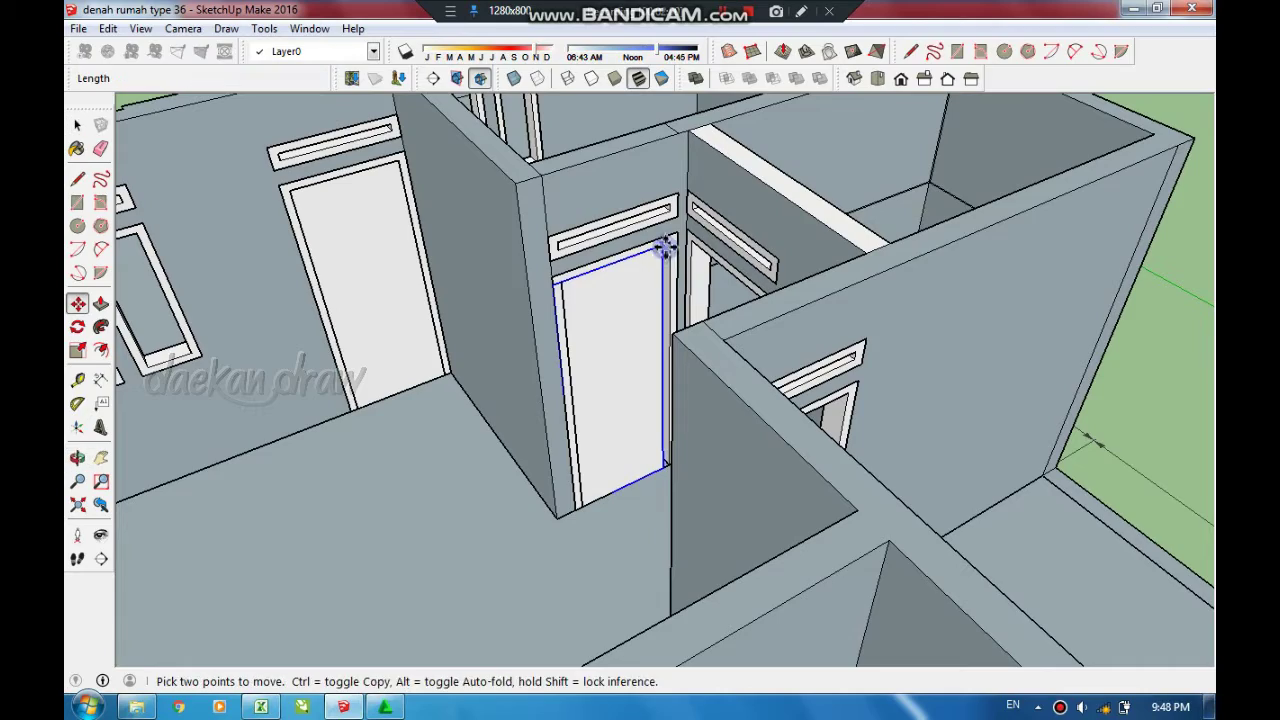
click(848, 396)
scroll(848, 396, up, 4)
scroll(748, 433, down, 4)
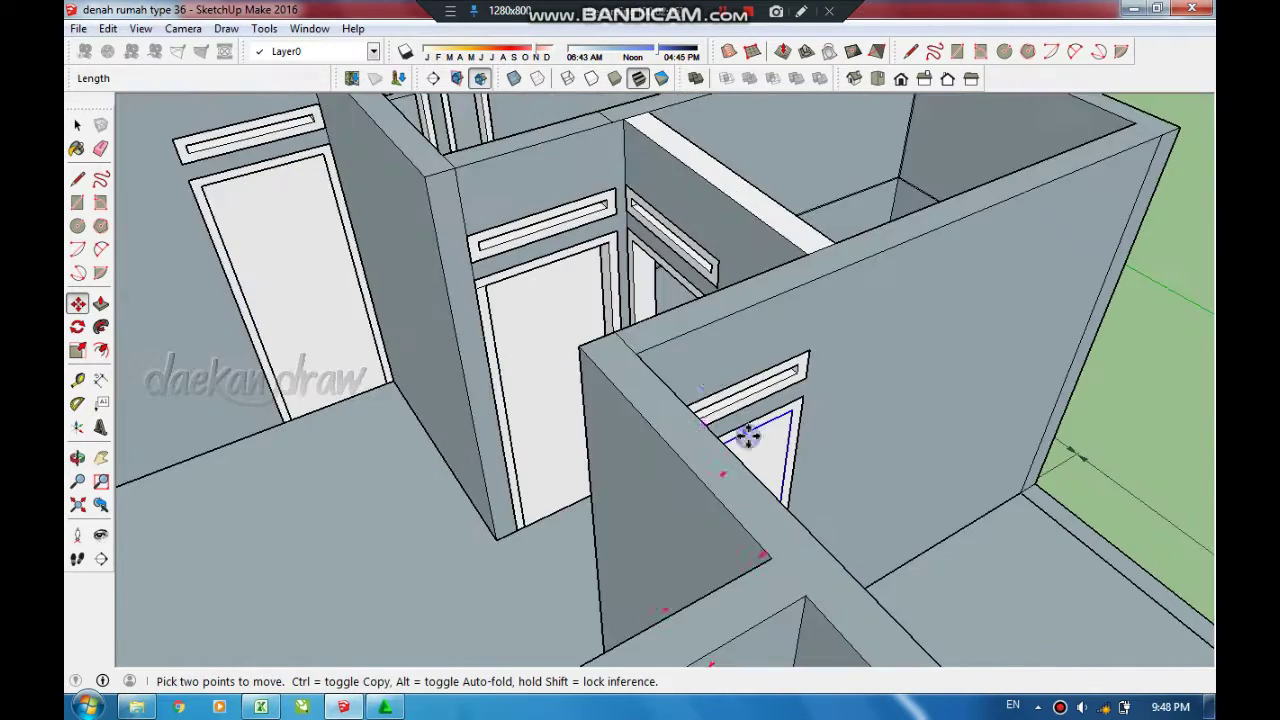
middle_drag(895, 345, 686, 451)
scroll(720, 322, up, 5)
- Reposition a door so it sits snugly in its frame
key(space)
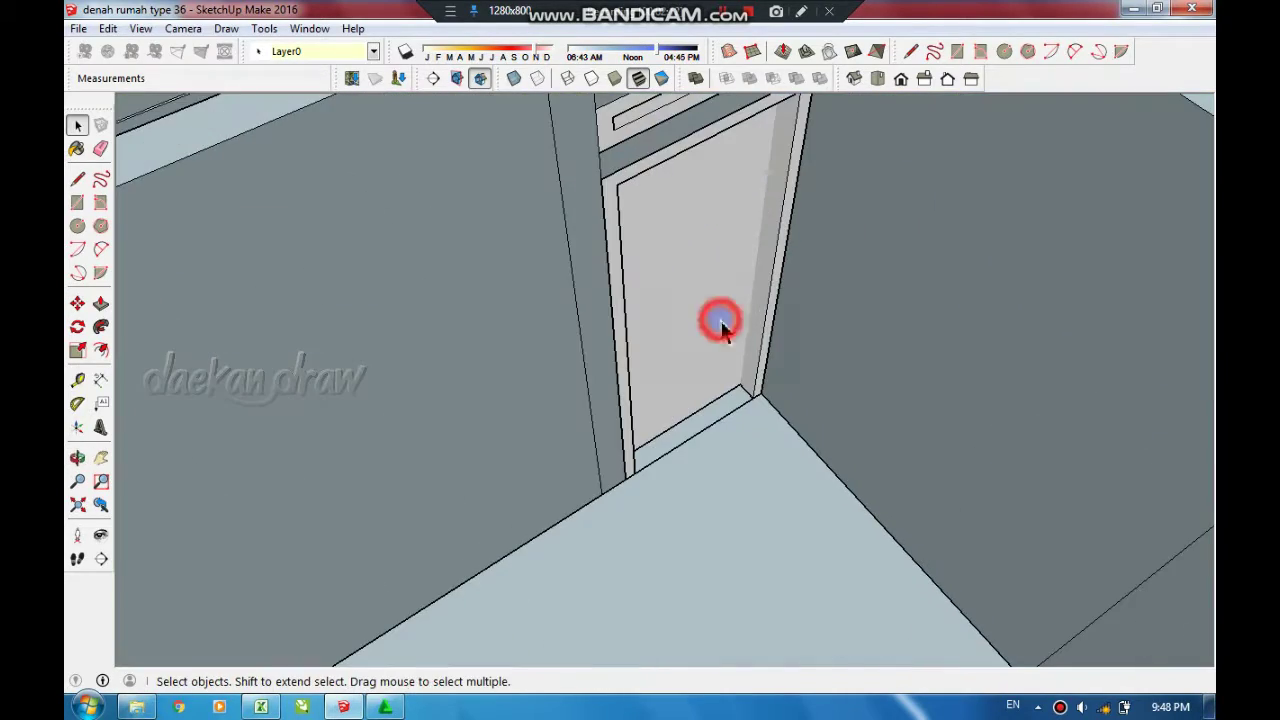
click(746, 382)
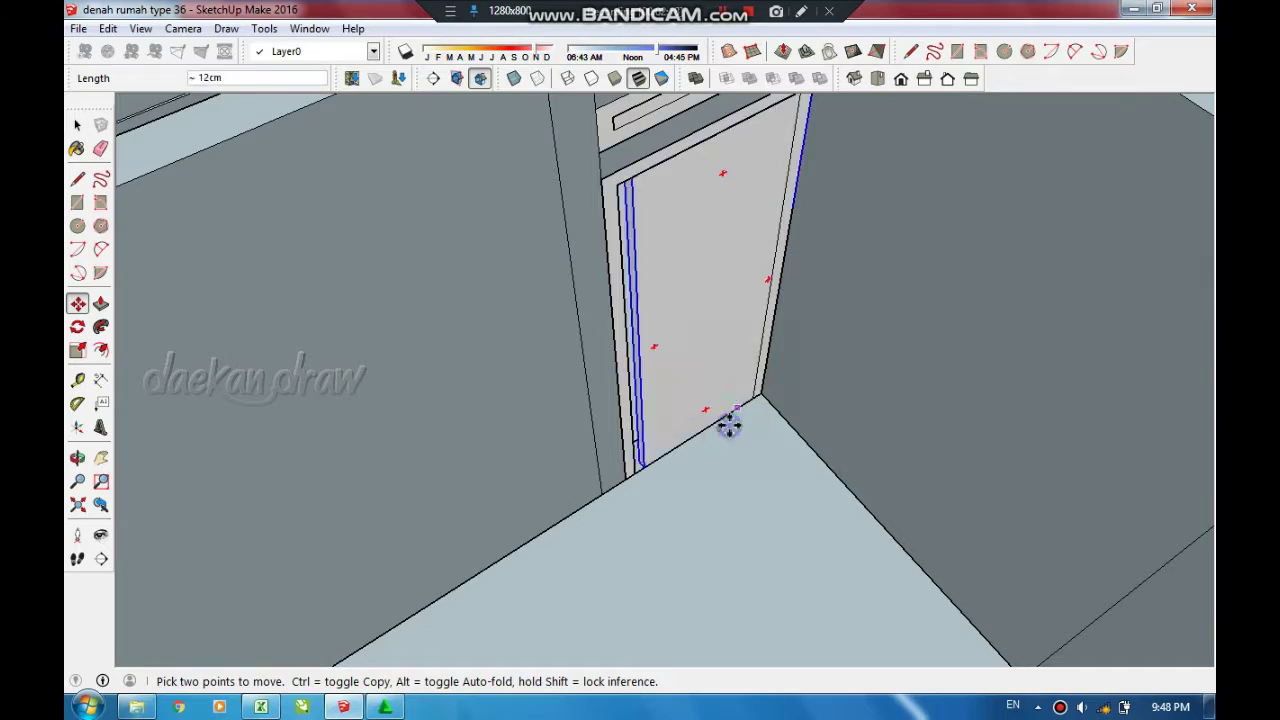
click(638, 466)
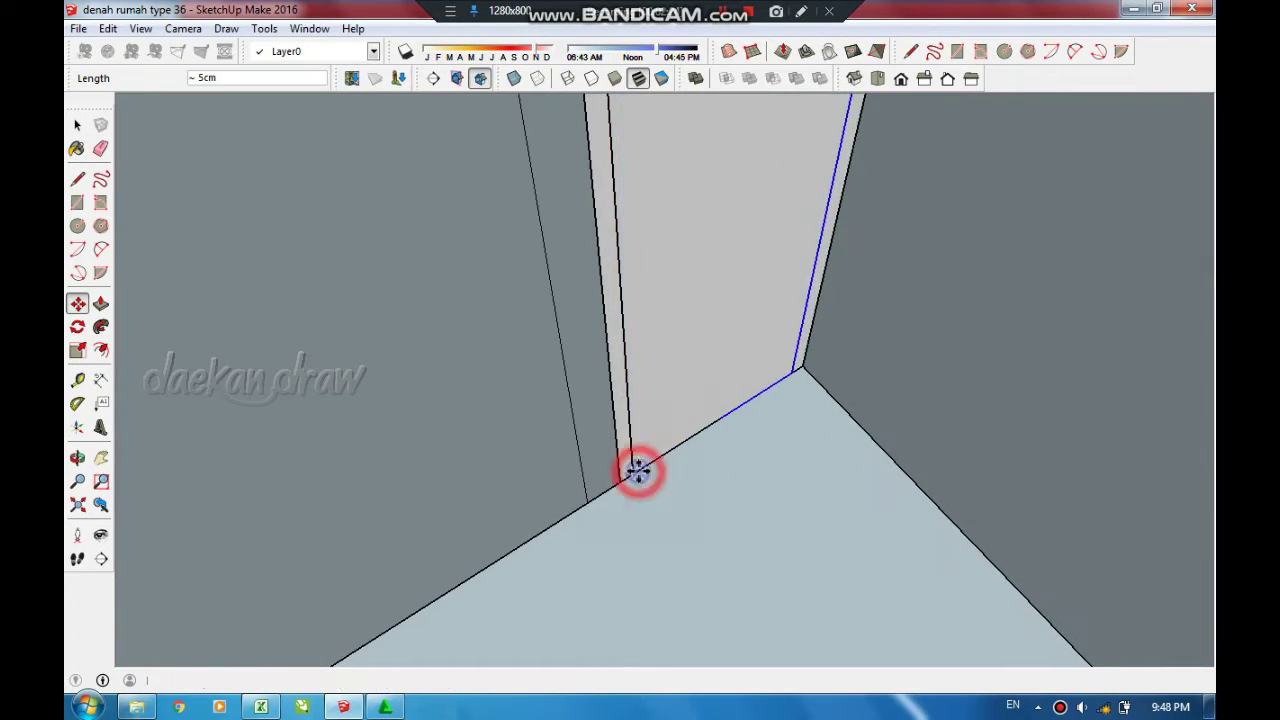
scroll(645, 460, down, 5)
mouse_move(648, 457)
middle_down()
mouse_move(975, 459)
mouse_move(757, 457)
middle_up()
scroll(672, 366, up, 5)
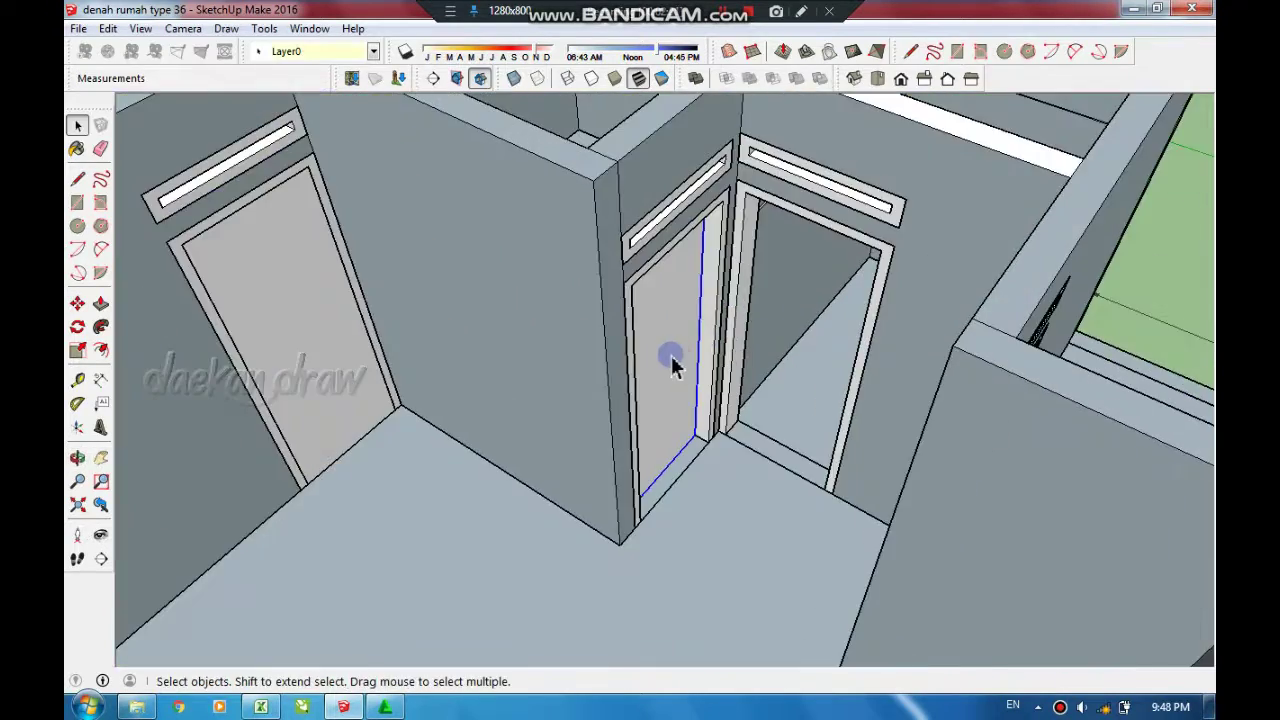
- Copy a door and rotate the copy 90° about its corner to close it
click(692, 430)
key(ctrl)
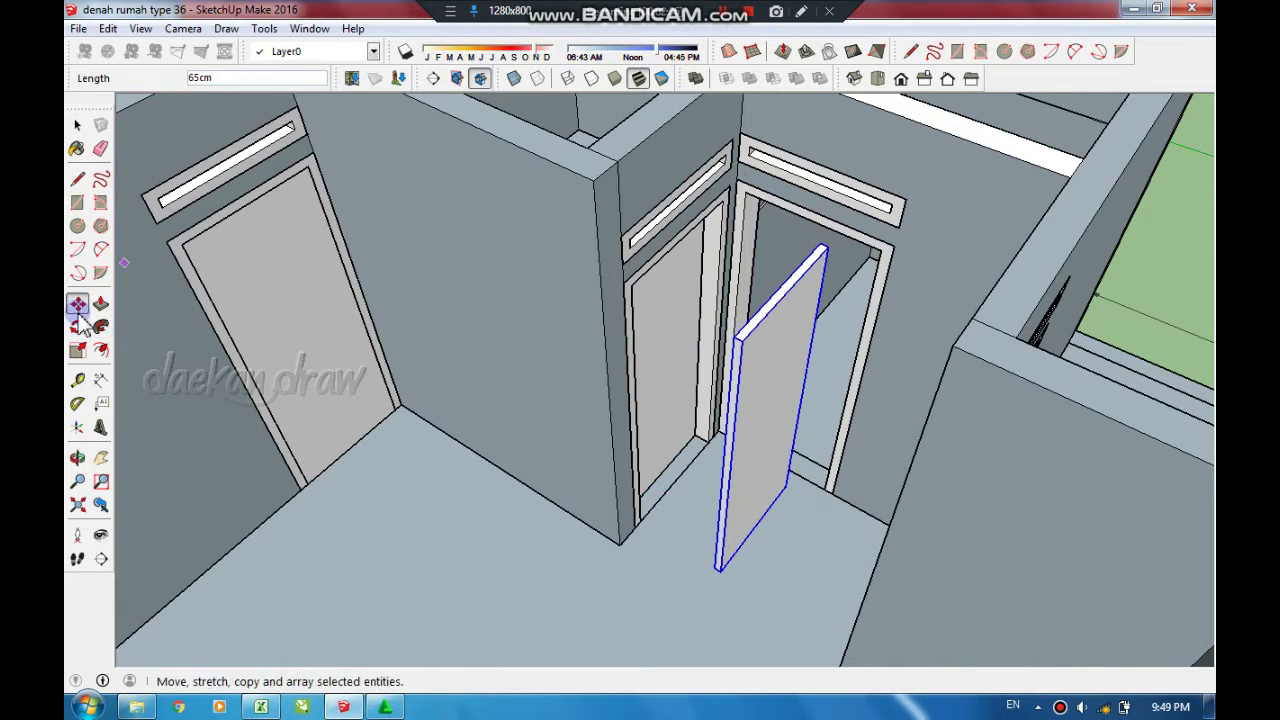
click(77, 326)
click(741, 534)
click(820, 494)
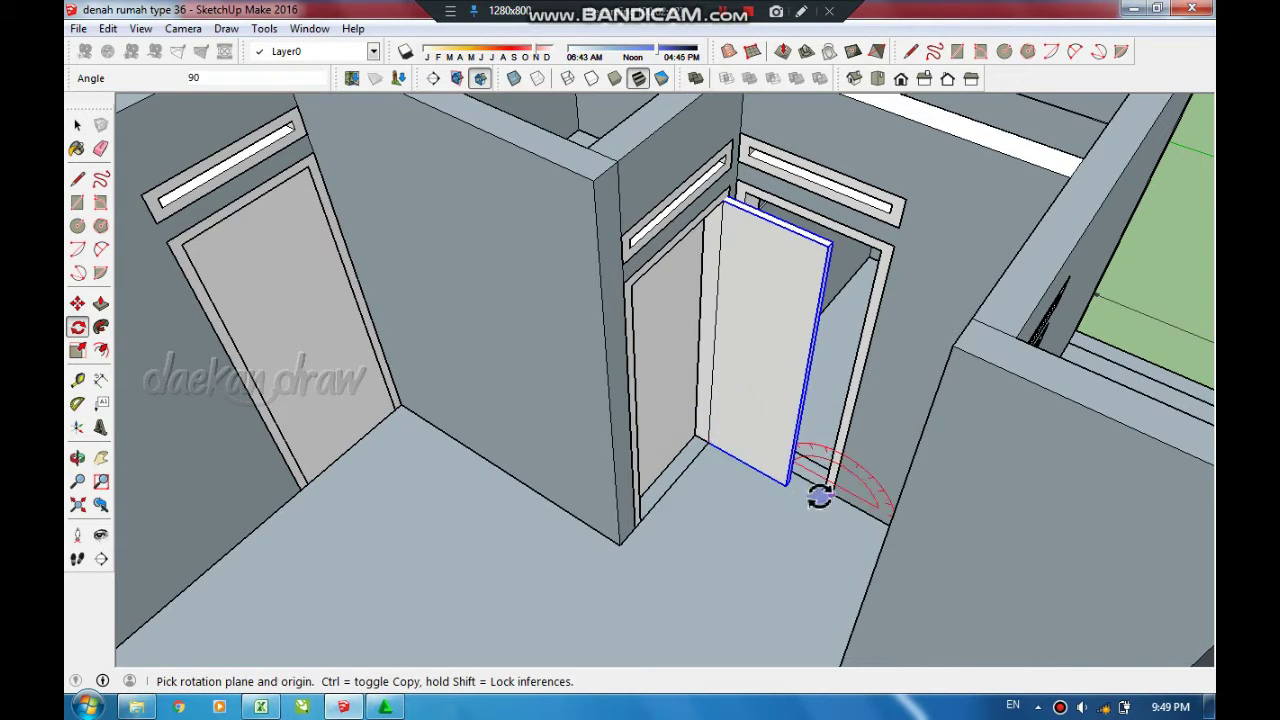
- Move the rotated door 10 cm into its interior doorway frame
key(m)
scroll(851, 480, up, 3)
scroll(868, 558, up, 2)
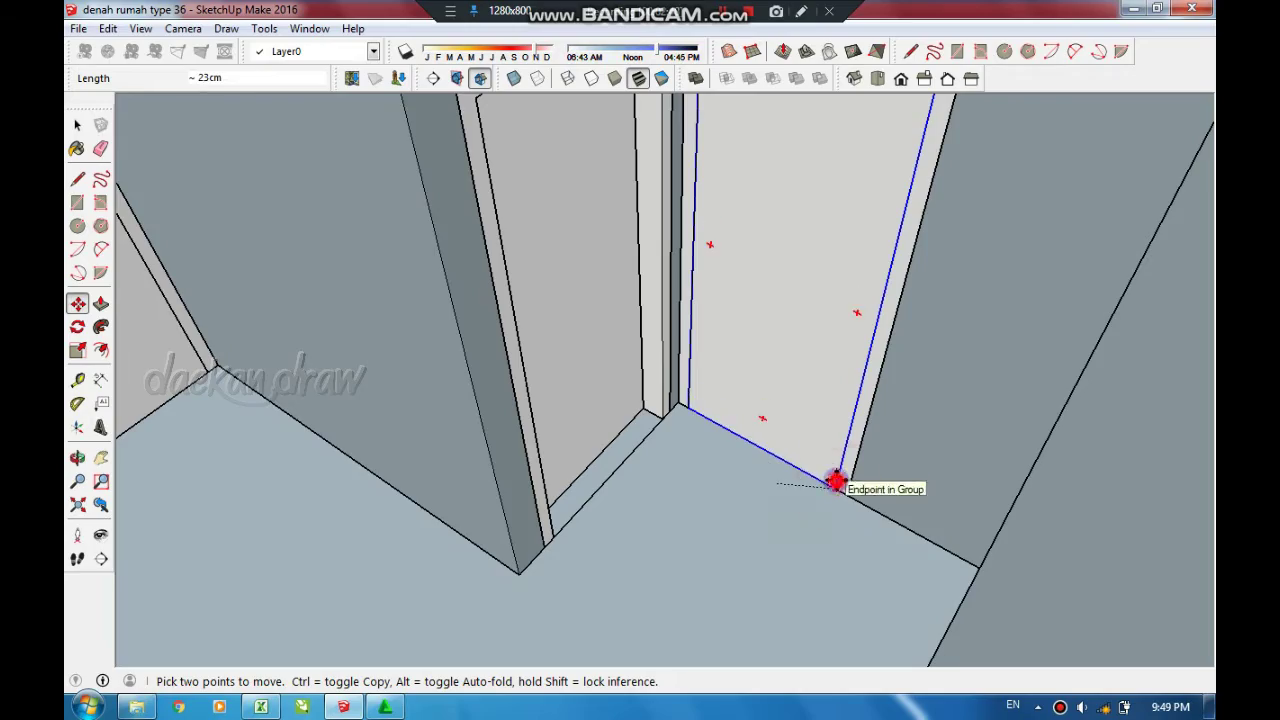
click(835, 481)
mouse_move(835, 481)
middle_down()
mouse_move(640, 451)
mouse_move(651, 580)
mouse_move(689, 449)
mouse_move(994, 471)
mouse_move(914, 566)
mouse_move(955, 490)
mouse_move(849, 557)
mouse_move(534, 603)
mouse_move(809, 517)
mouse_move(826, 474)
mouse_move(777, 591)
mouse_move(756, 515)
middle_up()
scroll(693, 458, down, 5)
- Move the window glass panel out of the front wall onto the lawn
mouse_move(755, 525)
mouse_down()
mouse_move(709, 429)
mouse_move(591, 306)
mouse_move(680, 409)
mouse_move(789, 418)
mouse_move(571, 429)
mouse_move(240, 270)
mouse_up()
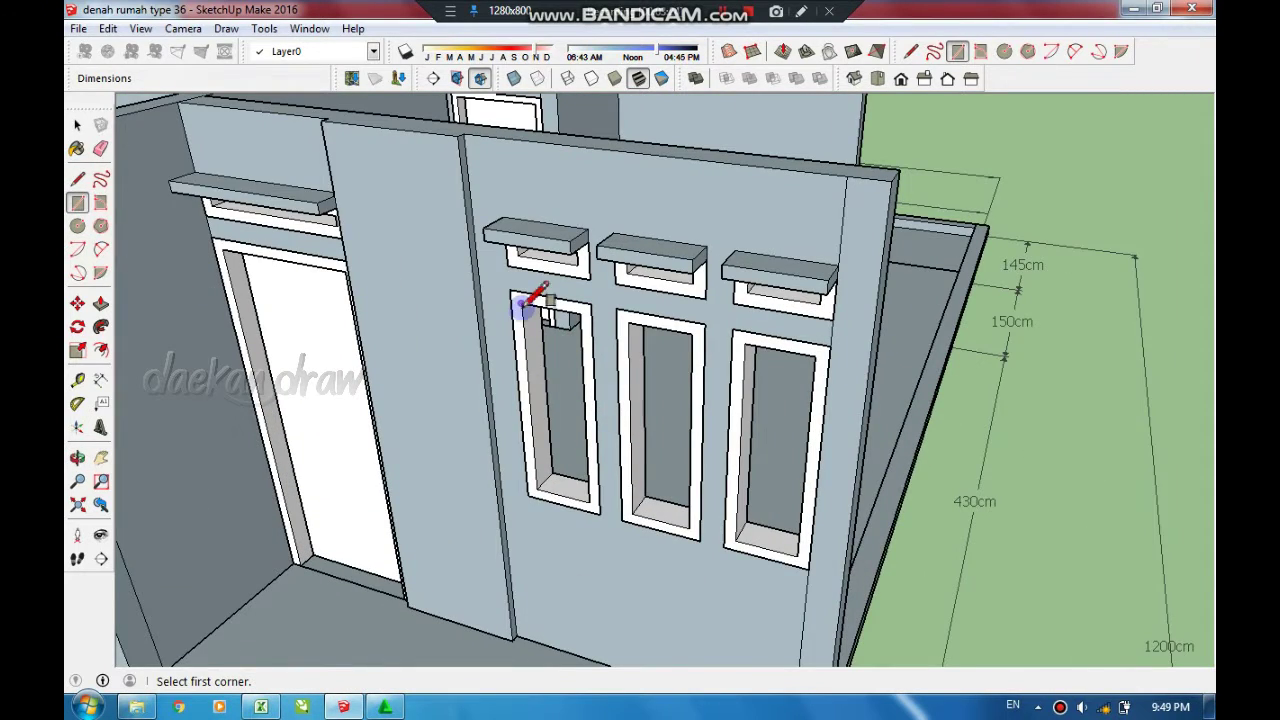
scroll(586, 500, down, 3)
scroll(465, 437, down, 4)
key(space)
click(462, 428)
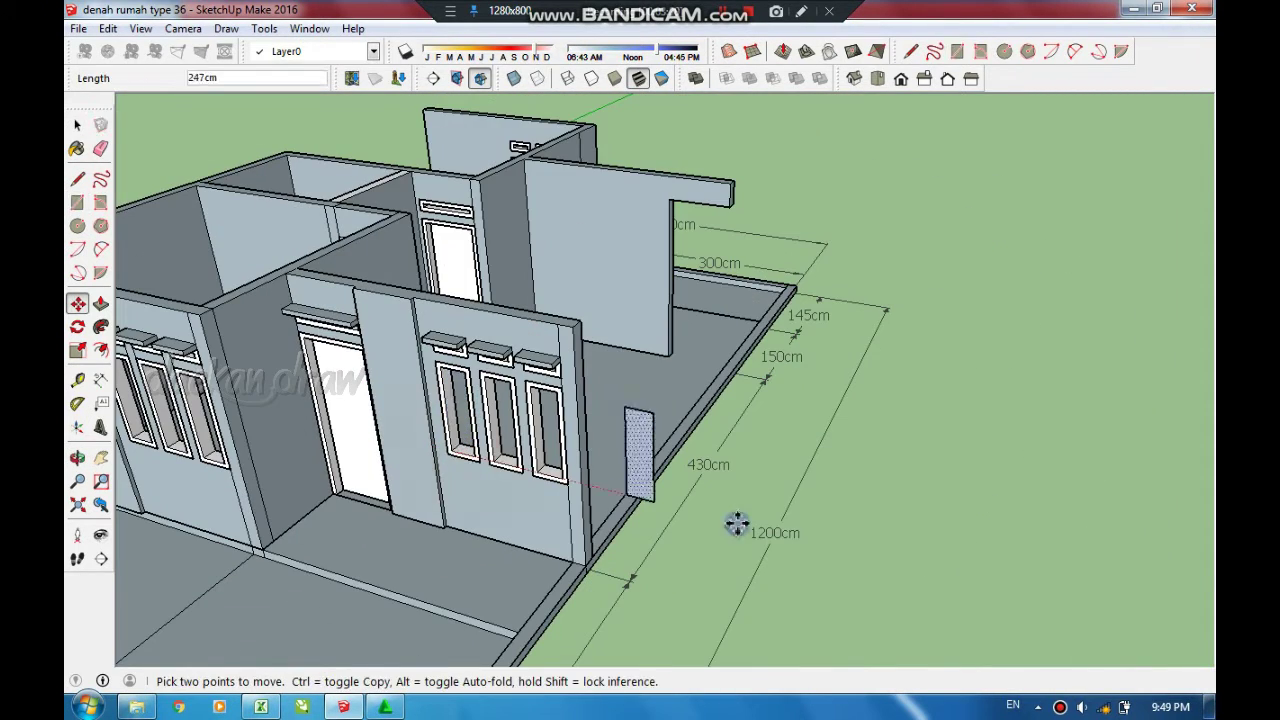
click(935, 555)
- Edit the panel group and offset an inset frame outline inside its face
mouse_move(943, 562)
middle_down()
mouse_move(991, 562)
mouse_move(1068, 443)
mouse_move(823, 463)
middle_up()
right_click(823, 463)
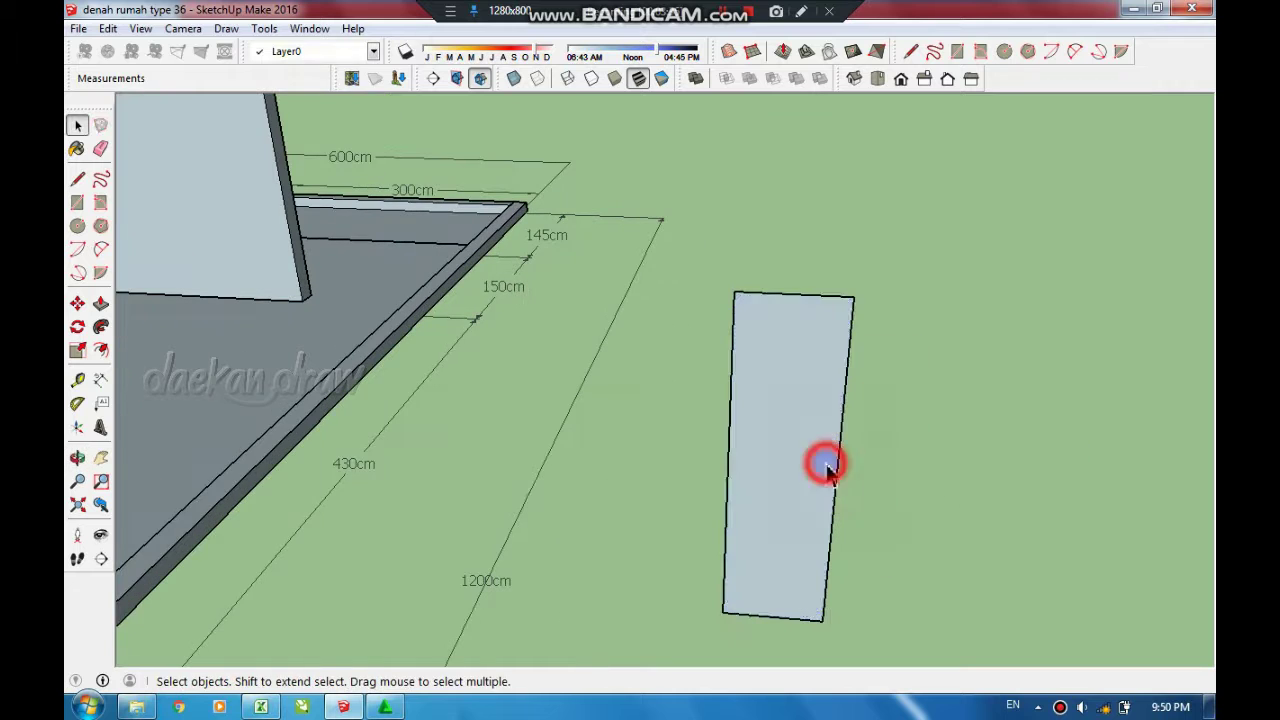
right_click(814, 463)
click(940, 483)
right_click(843, 485)
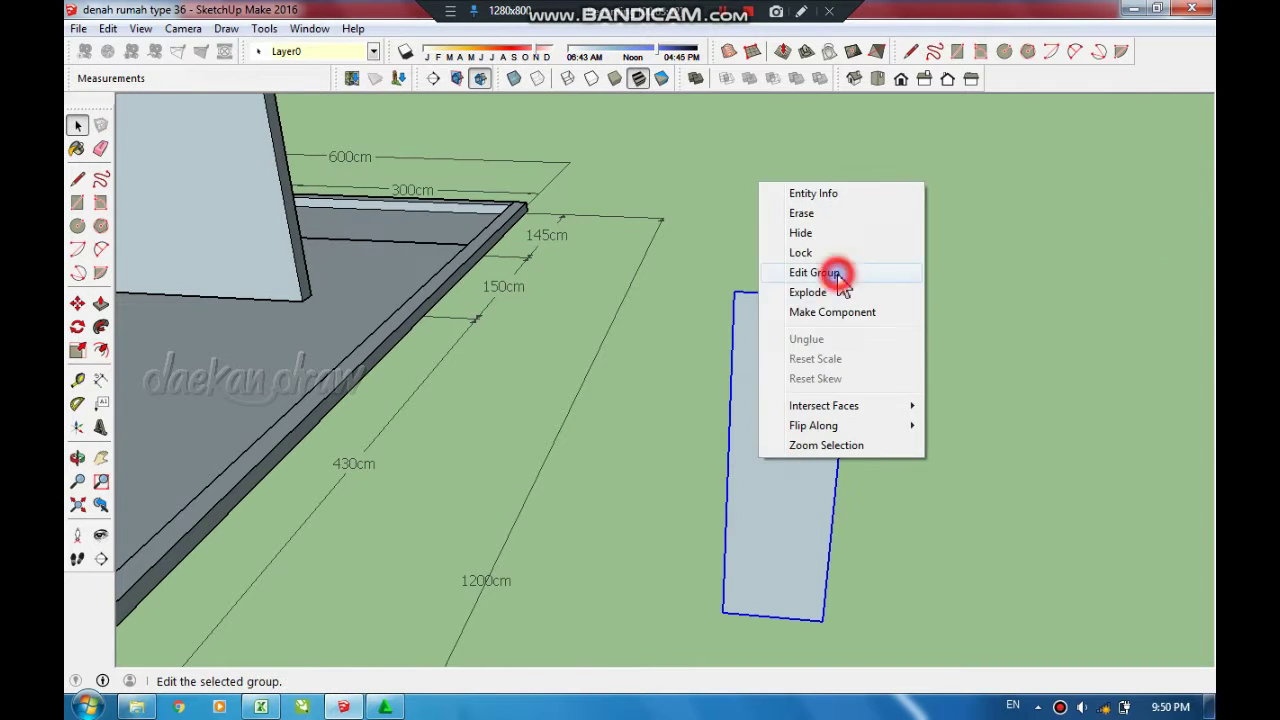
click(837, 266)
key(f)
click(728, 483)
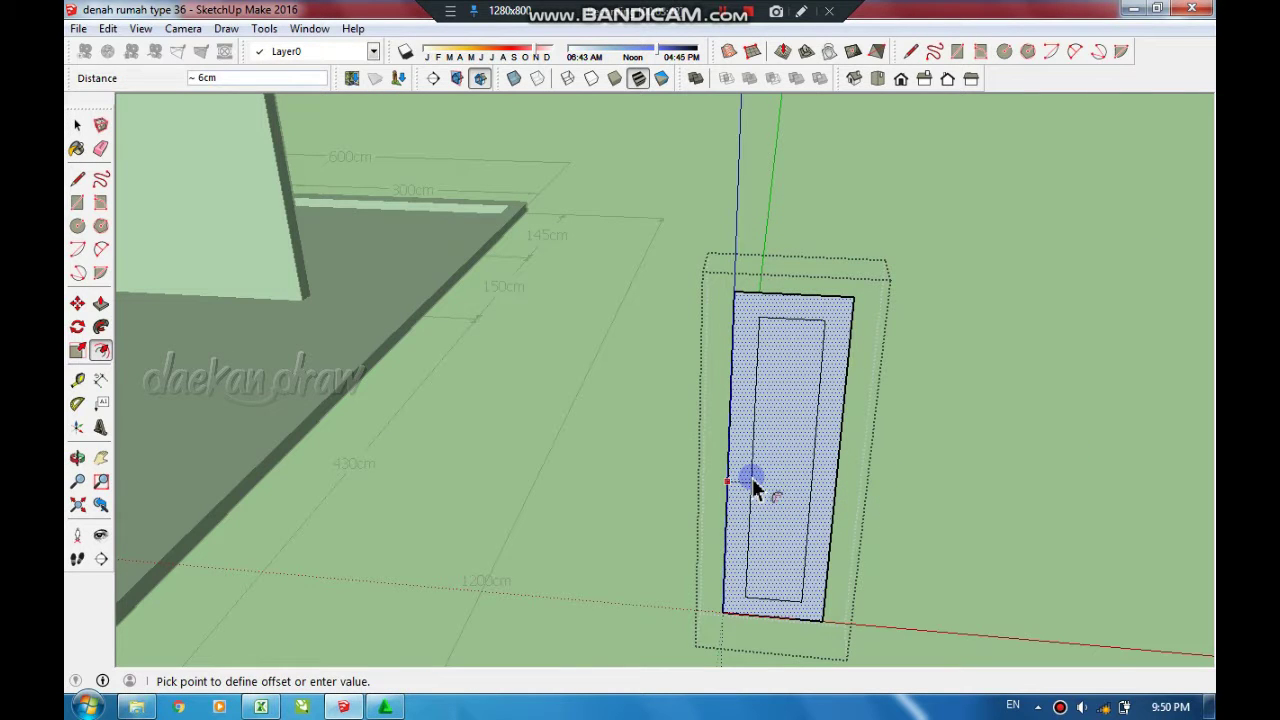
click(755, 488)
key(space)
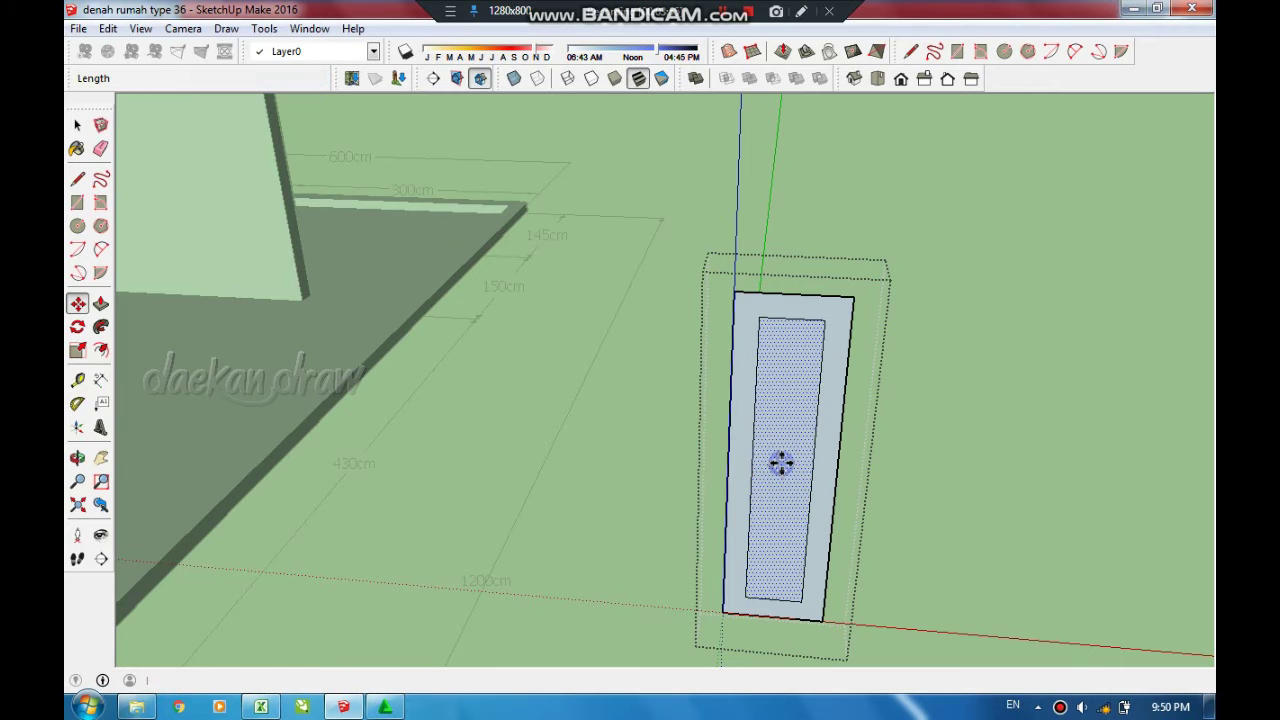
- Copy the panel to the right and push/pull the copy to 1 cm thickness
click(781, 462)
key(ctrl)
click(1010, 462)
mouse_move(1029, 463)
middle_down()
mouse_move(980, 560)
mouse_move(770, 454)
mouse_move(886, 414)
middle_up()
scroll(886, 414, up, 3)
key(p)
click(829, 450)
click(822, 432)
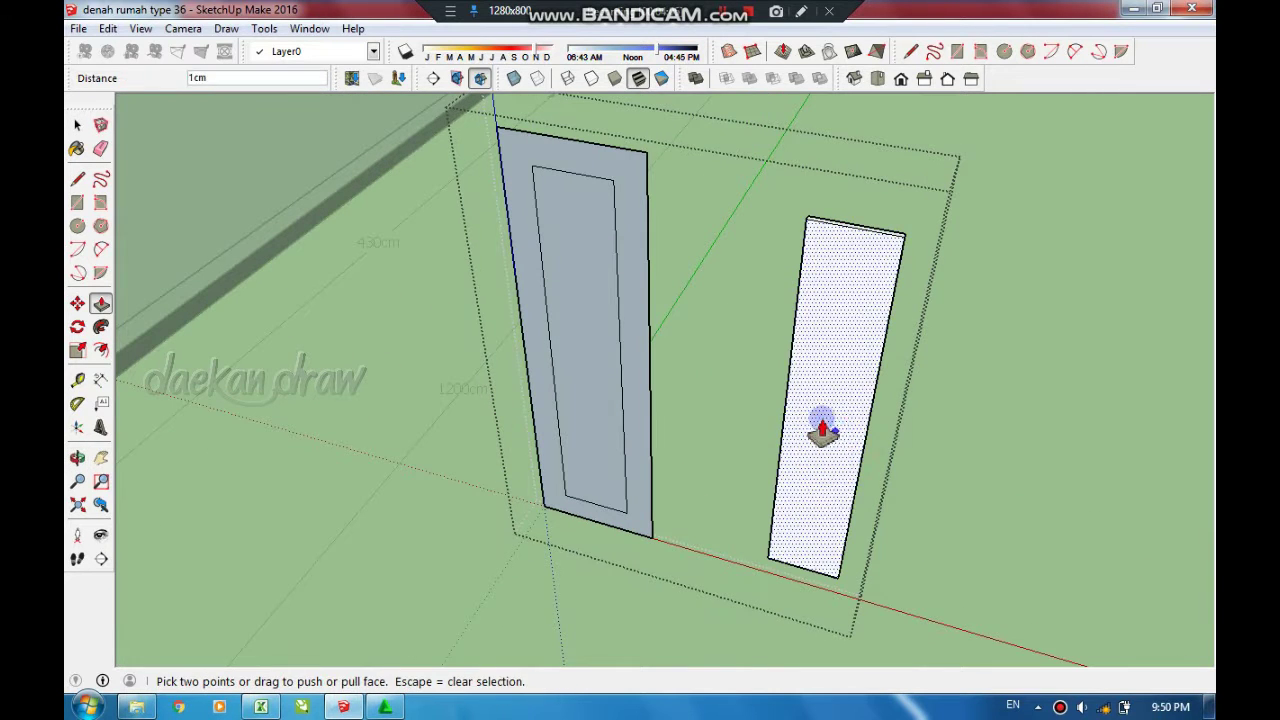
- Delete the left panel's inner face and push/pull the frame to 3 cm
key(space)
click(594, 300)
key(Delete)
key(p)
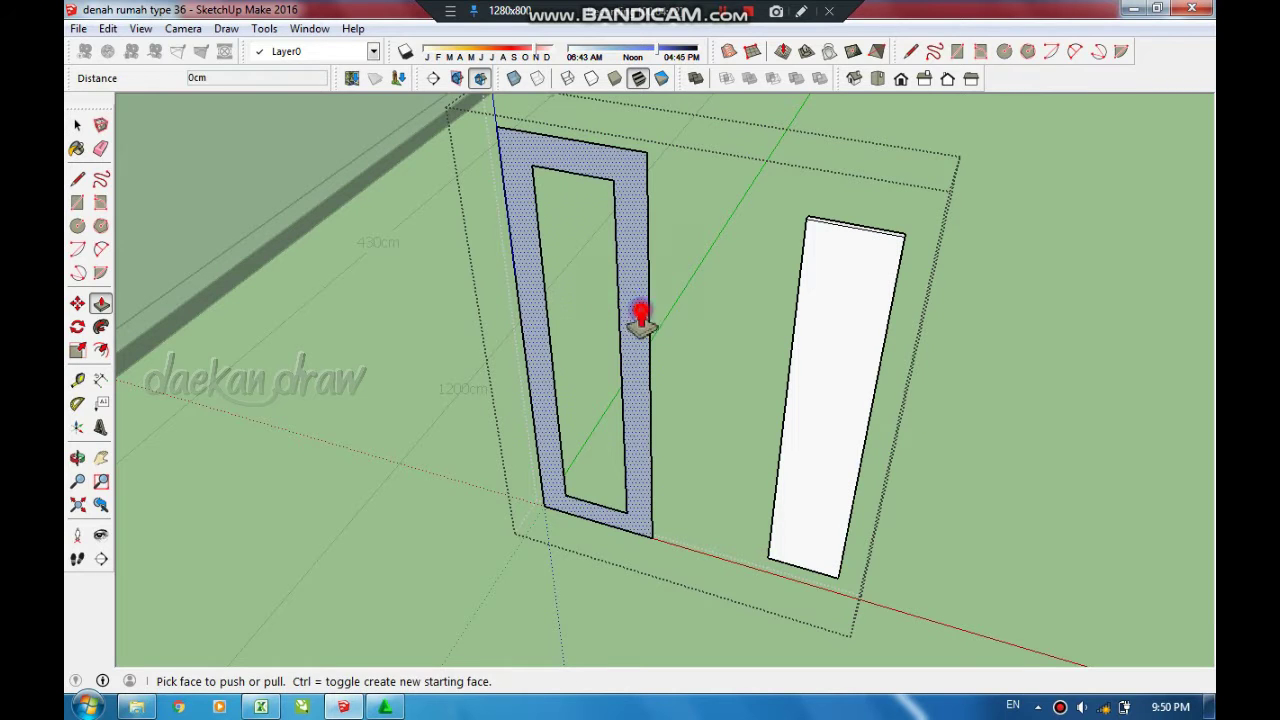
click(639, 318)
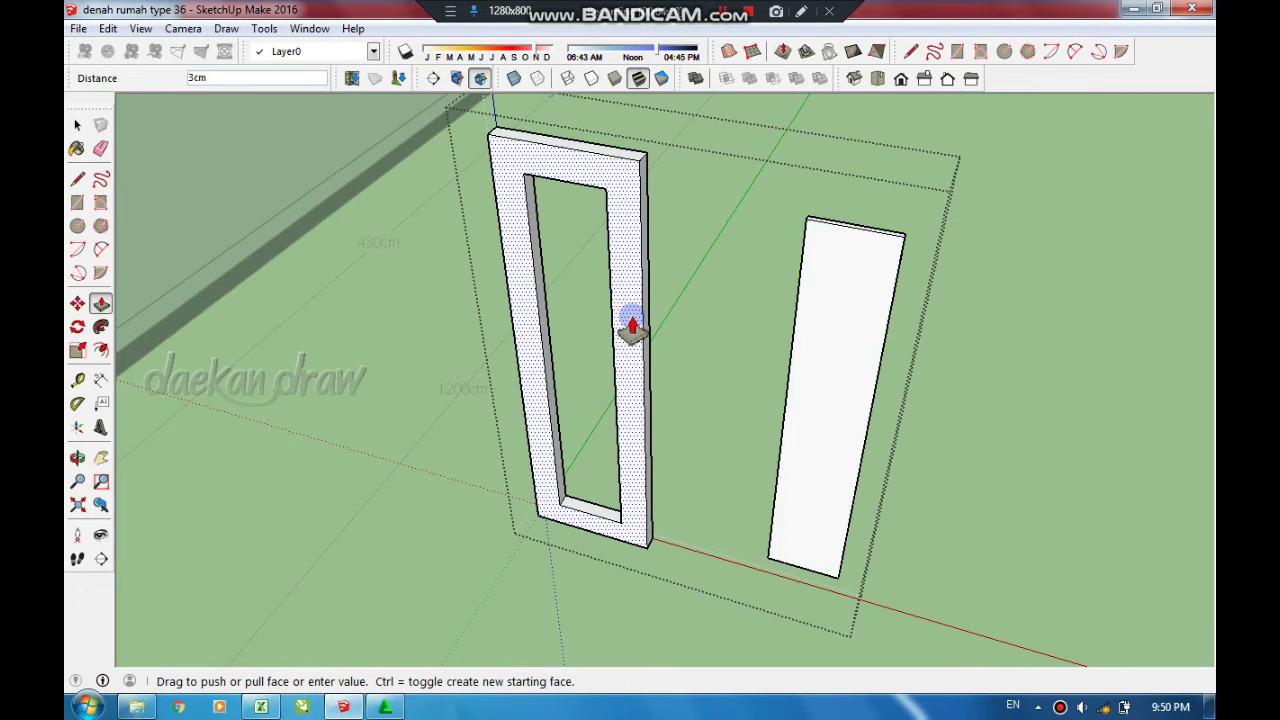
click(631, 330)
- Select the frame group and the thin pane's face and edges
mouse_move(994, 429)
middle_down()
mouse_move(786, 423)
mouse_move(929, 414)
middle_up()
key(space)
click(808, 398)
right_click(808, 398)
click(880, 480)
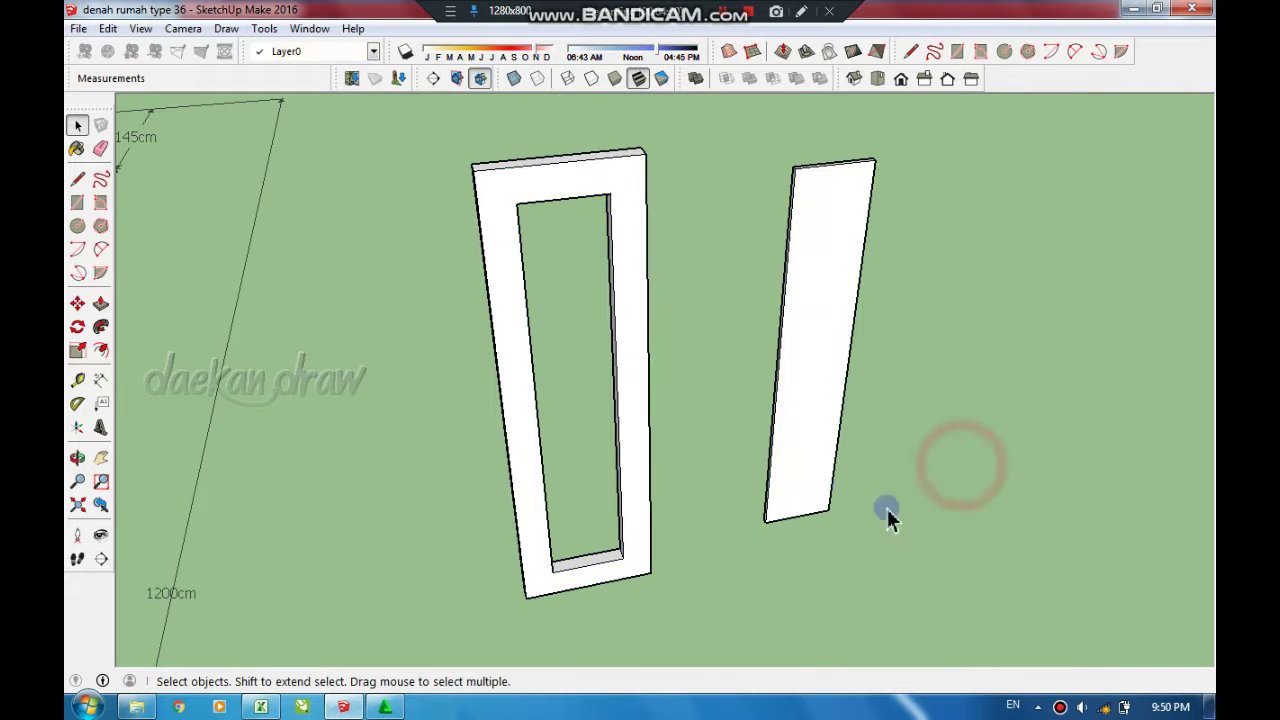
double_click(822, 292)
right_click(824, 292)
- Group the thin pane and paint it Translucent Glass Blue from Glass and Mirrors
click(860, 346)
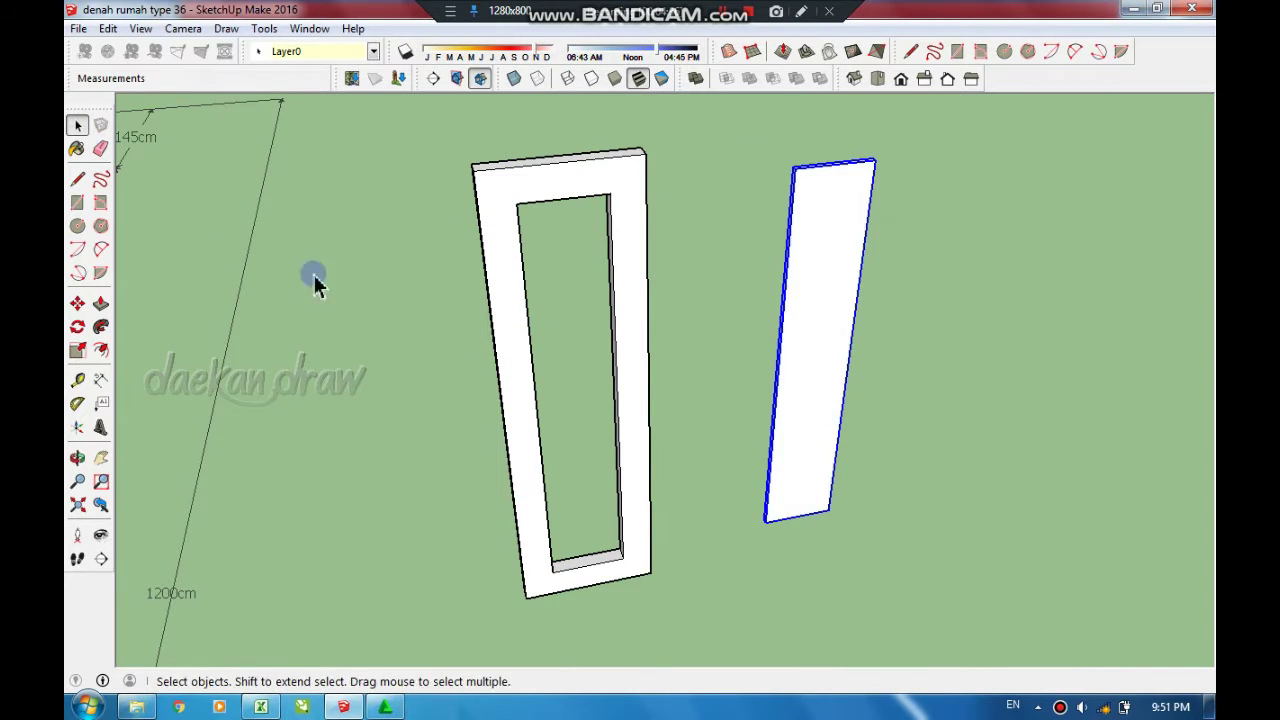
click(1167, 311)
click(1120, 400)
click(1157, 346)
click(700, 382)
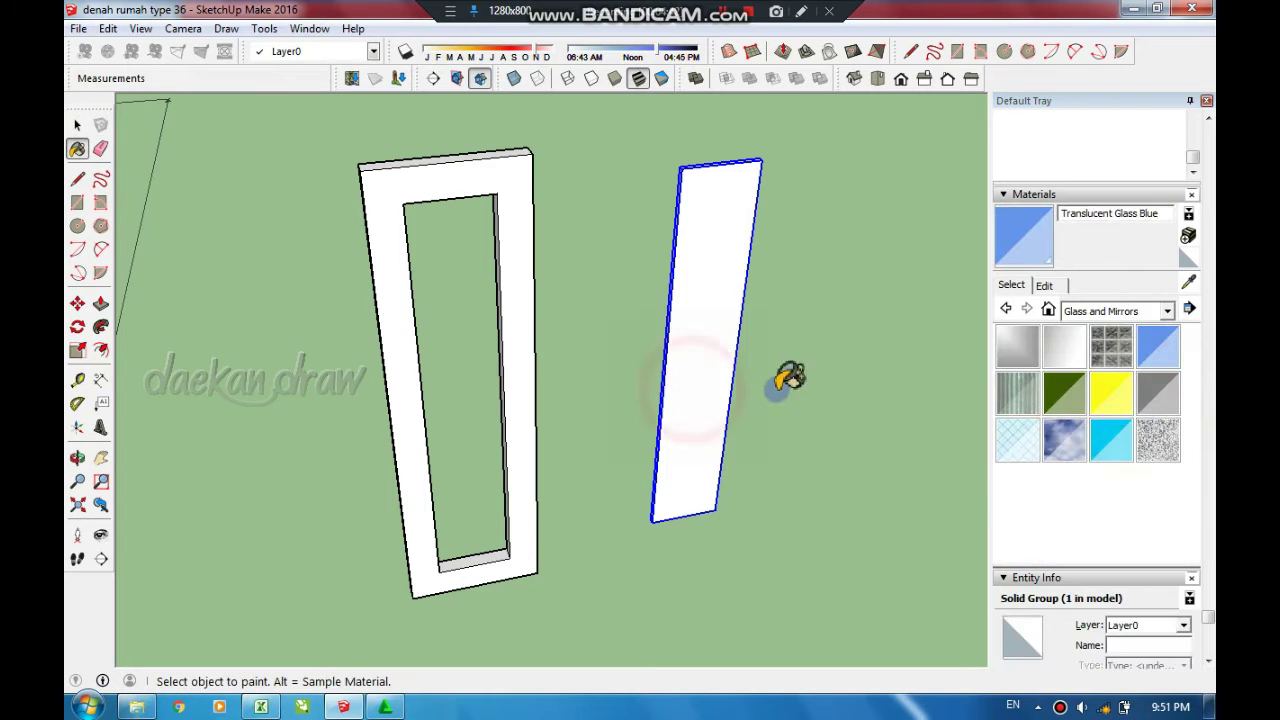
key(space)
- Pick up the blue pane by its corner and view the window from above
click(870, 394)
middle_drag(894, 414, 857, 491)
key(m)
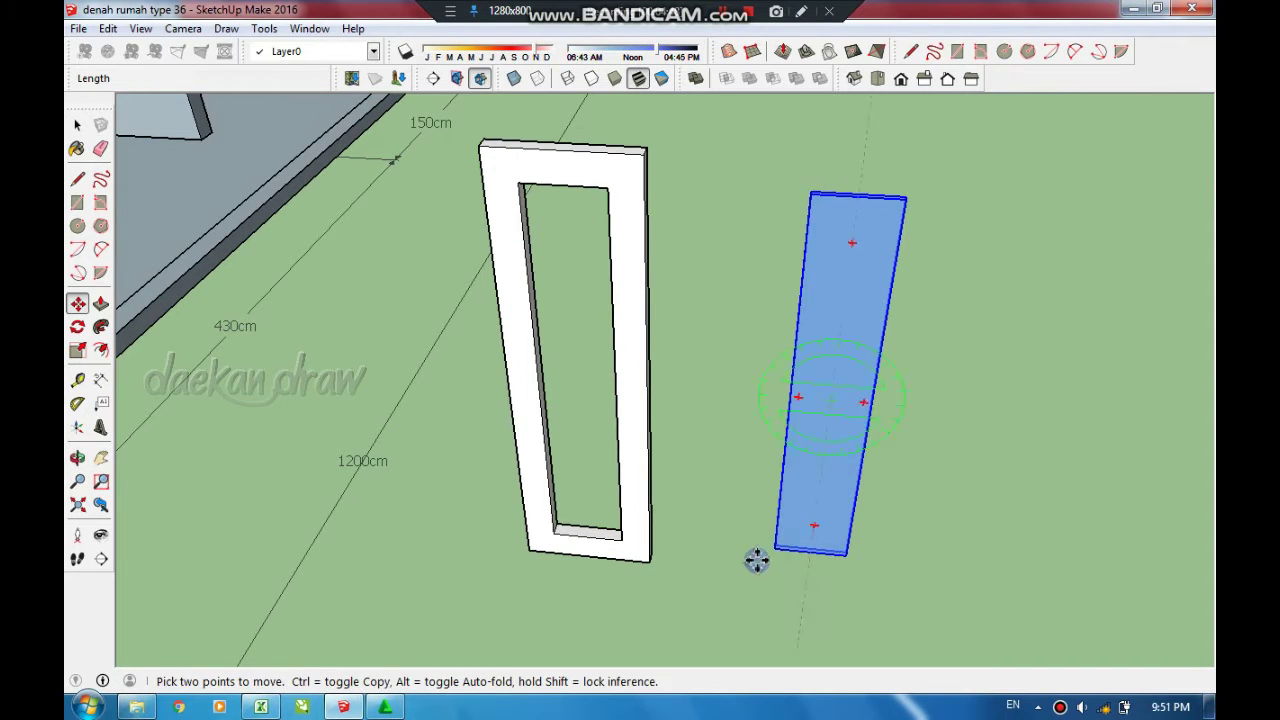
click(775, 549)
scroll(585, 535, up, 5)
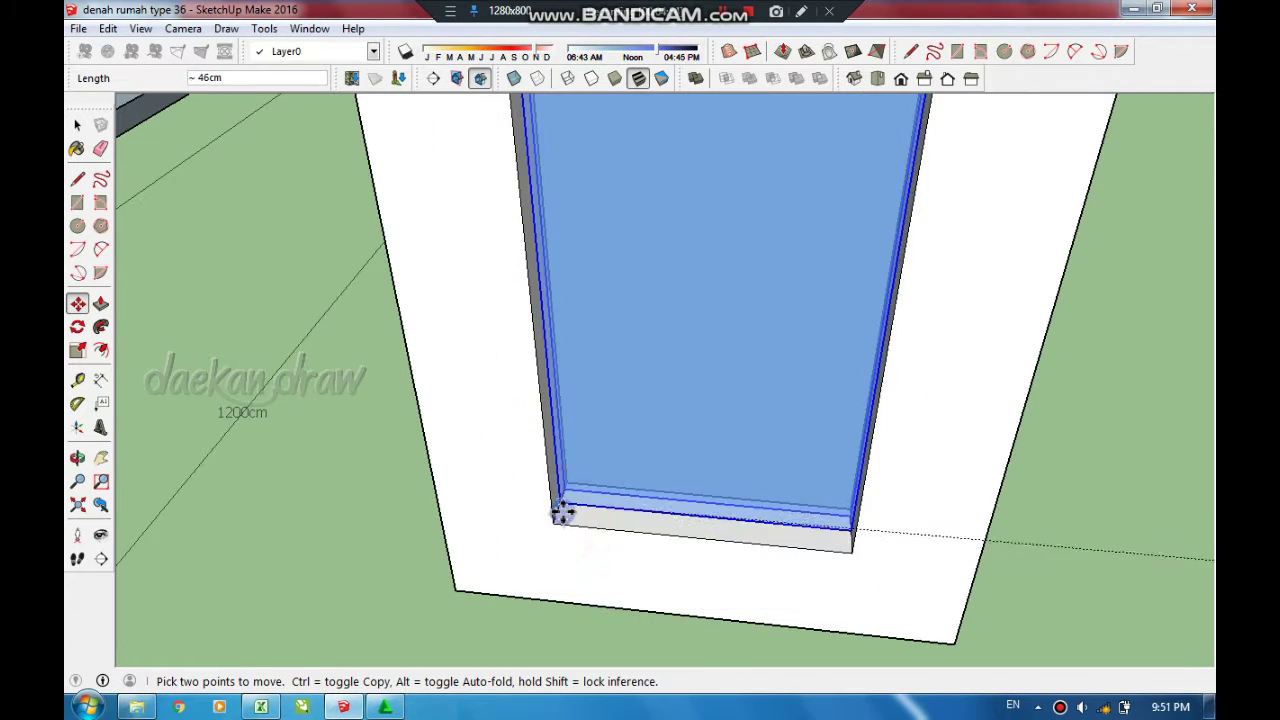
scroll(590, 525, down, 2)
scroll(780, 535, down, 3)
middle_drag(780, 535, 792, 535)
- Move the blue pane back beside the white frame and access the frame's options
click(759, 388)
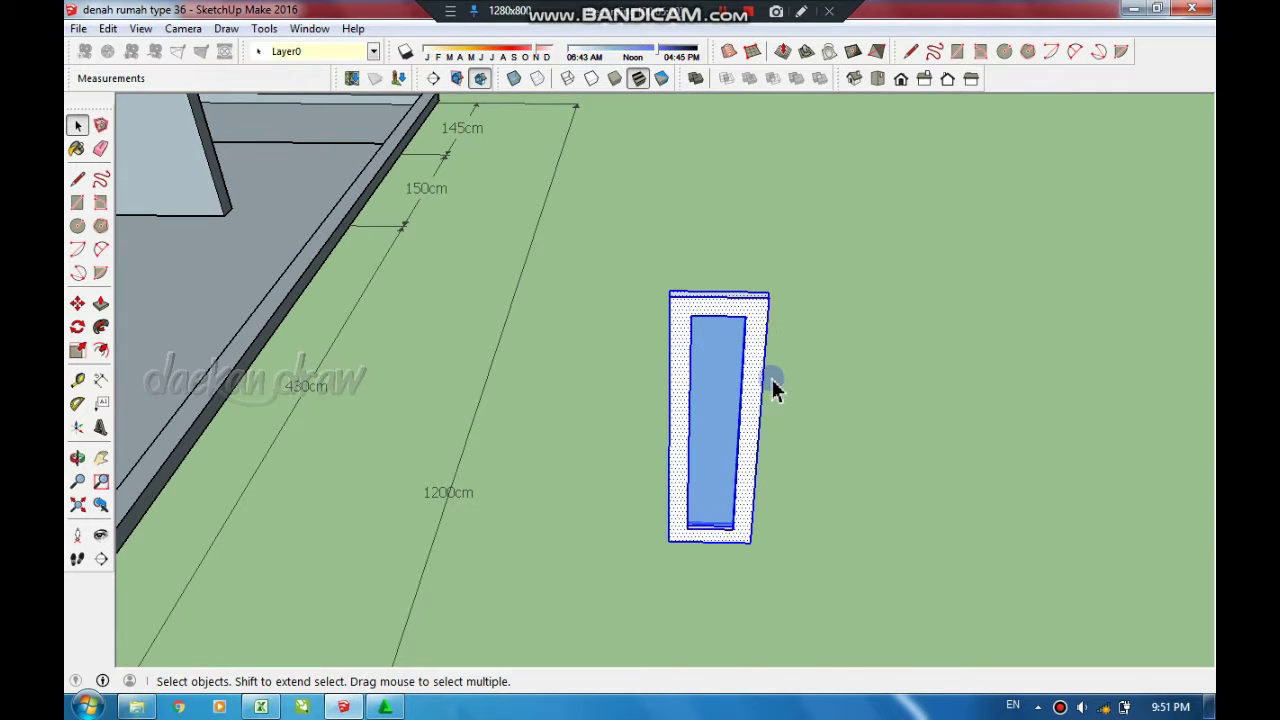
click(761, 378)
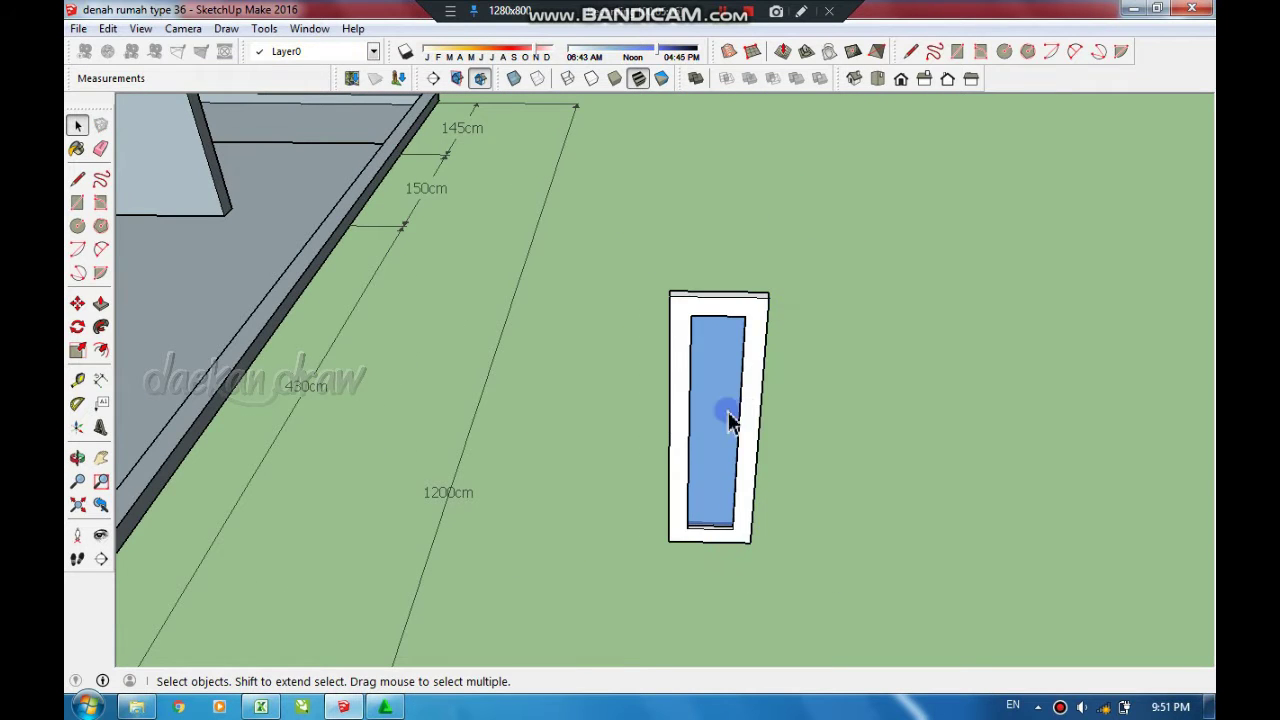
drag(729, 420, 778, 468)
right_click(734, 314)
click(937, 486)
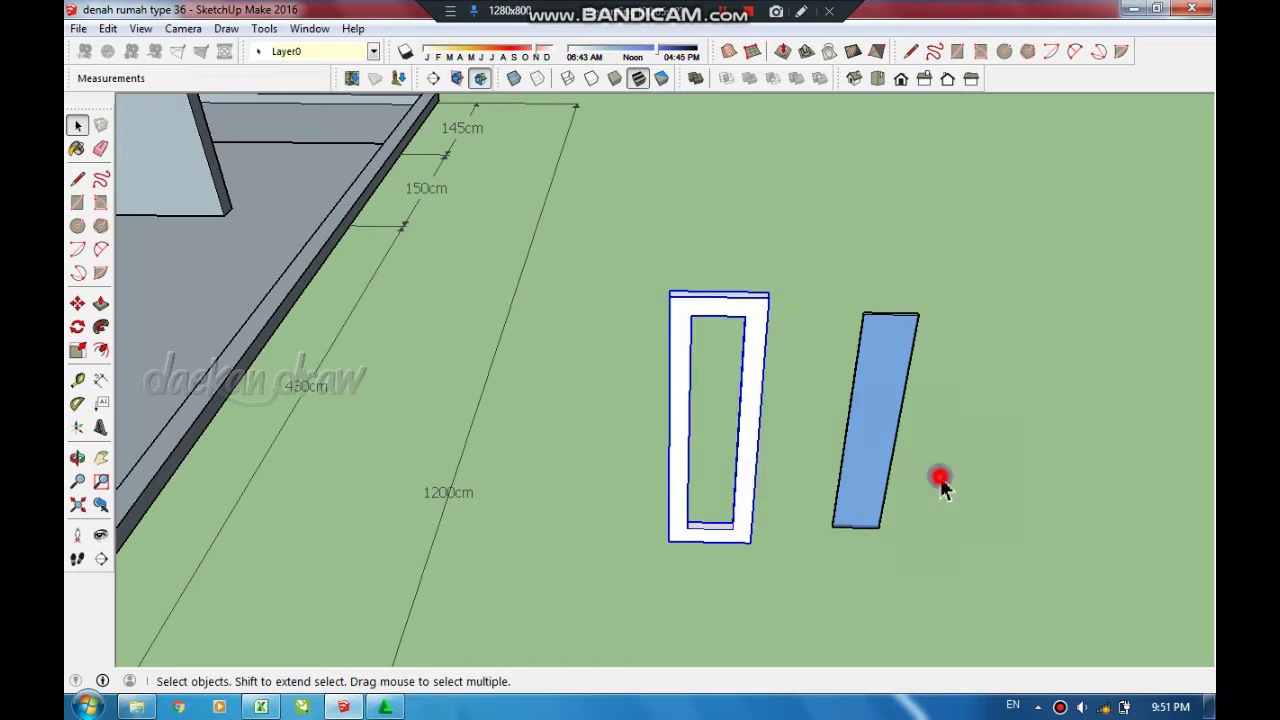
- Move the blue pane into the frame opening
key(m)
scroll(837, 531, up, 3)
click(825, 515)
scroll(449, 517, up, 2)
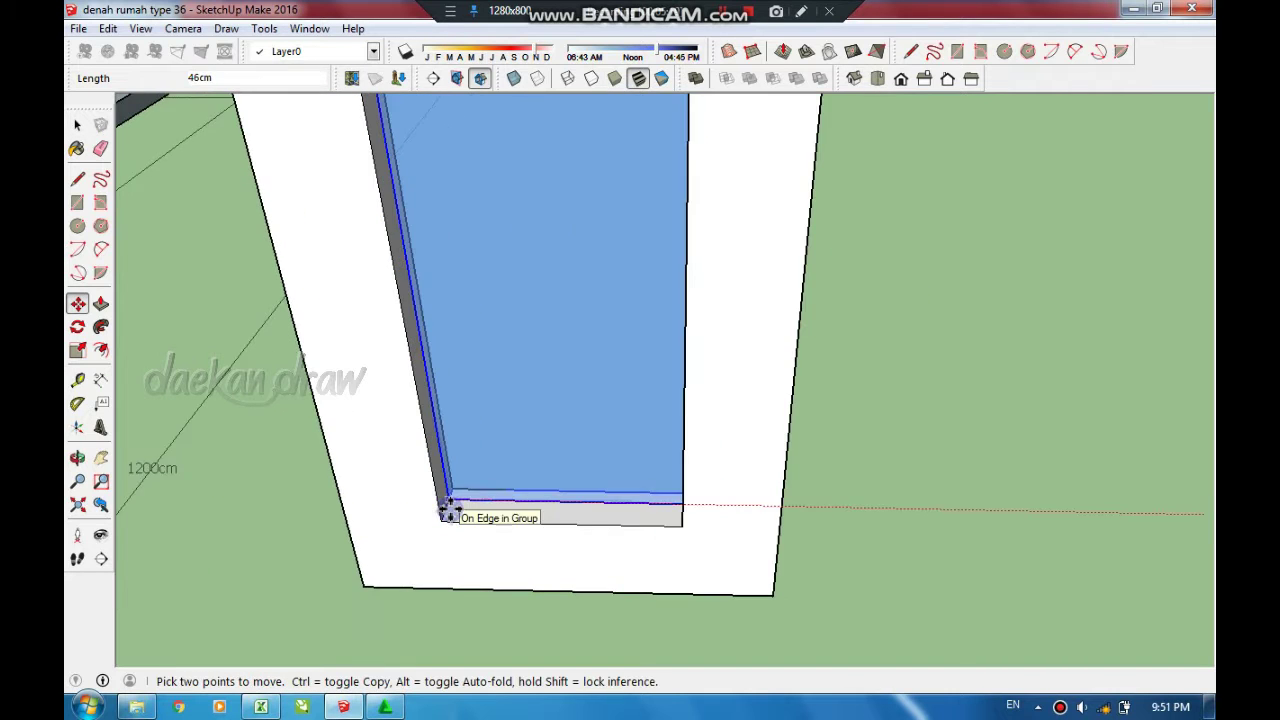
scroll(449, 509, up, 1)
click(611, 510)
scroll(611, 510, down, 5)
scroll(614, 514, down, 2)
- Explode the assembled glazed window
key(space)
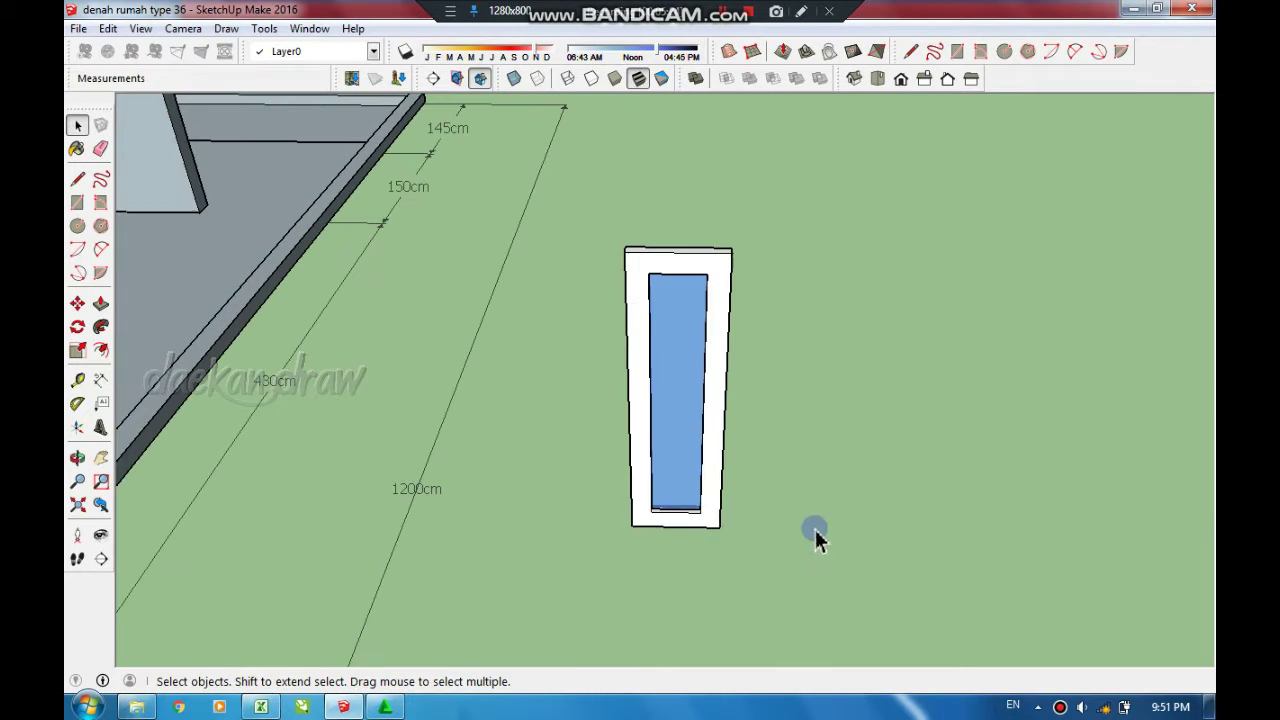
right_click(658, 297)
click(723, 424)
scroll(928, 417, down, 1)
scroll(920, 454, down, 2)
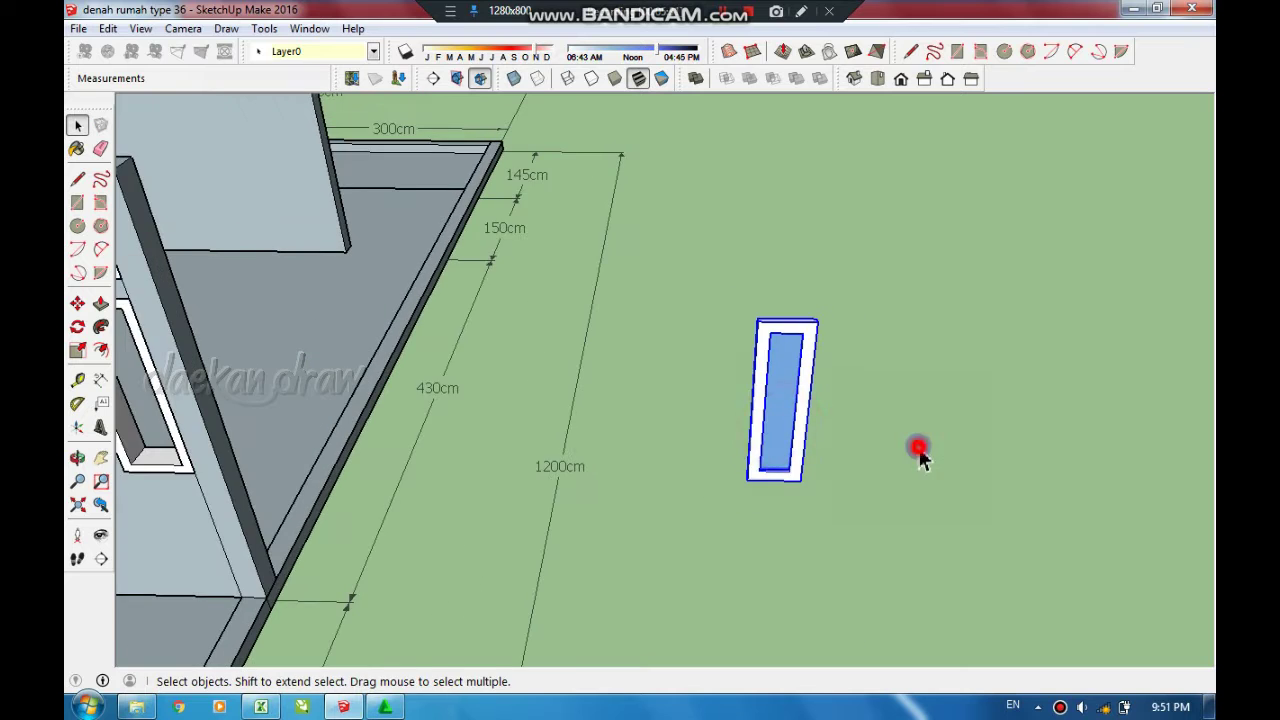
scroll(895, 455, down, 2)
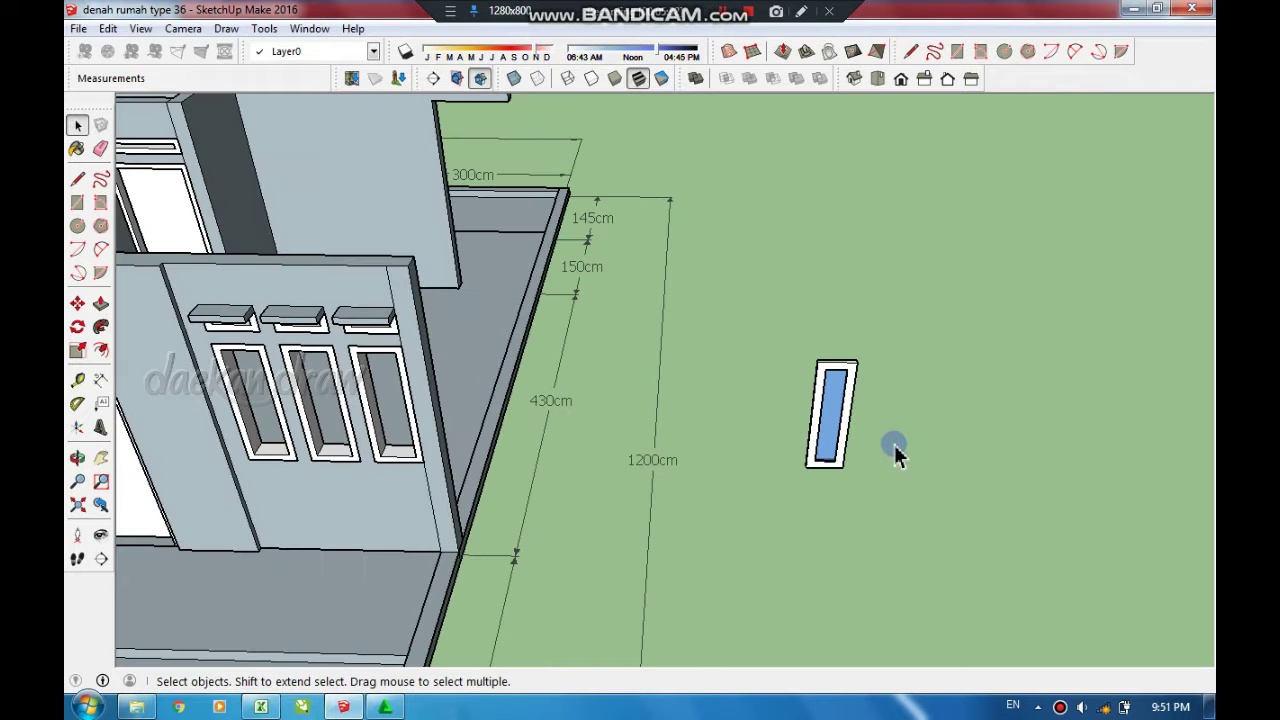
- Copy the glazed window into the three window openings beside the front door
click(817, 362)
key(ctrl)
scroll(214, 349, up, 3)
click(243, 360)
scroll(255, 365, down, 1)
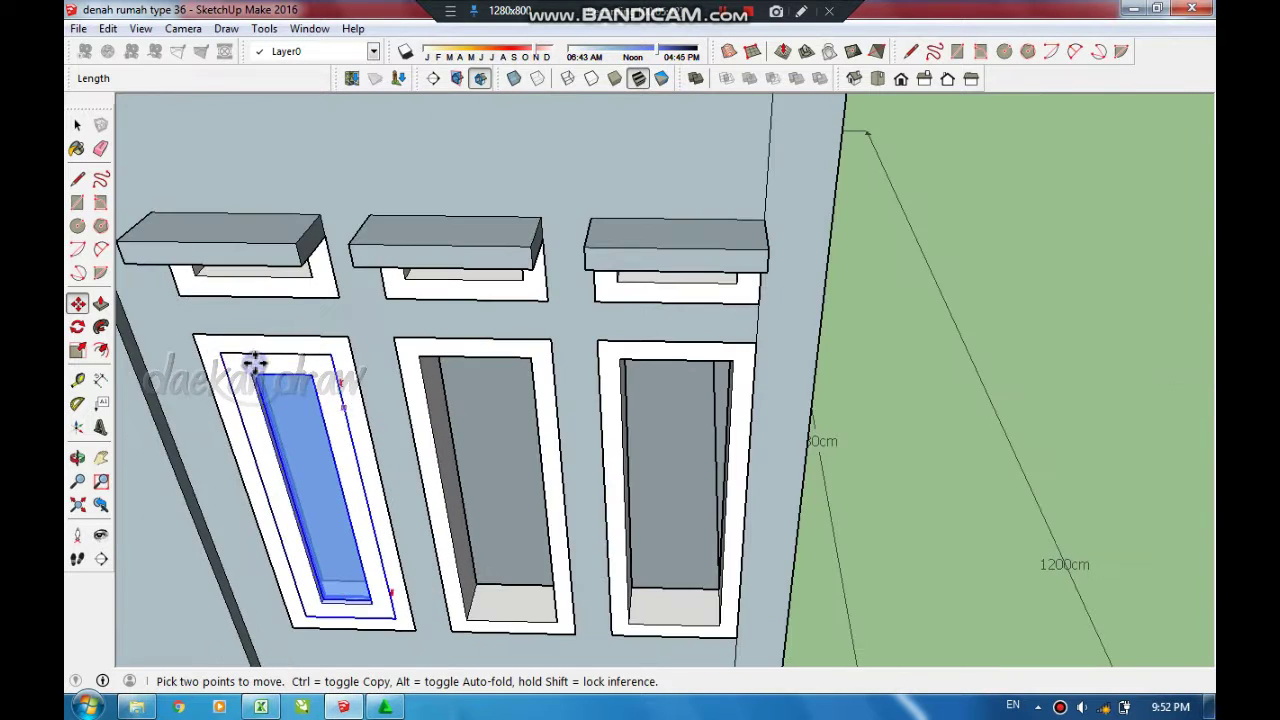
click(255, 365)
key(ctrl)
click(417, 357)
click(417, 357)
click(634, 363)
scroll(915, 416, down, 4)
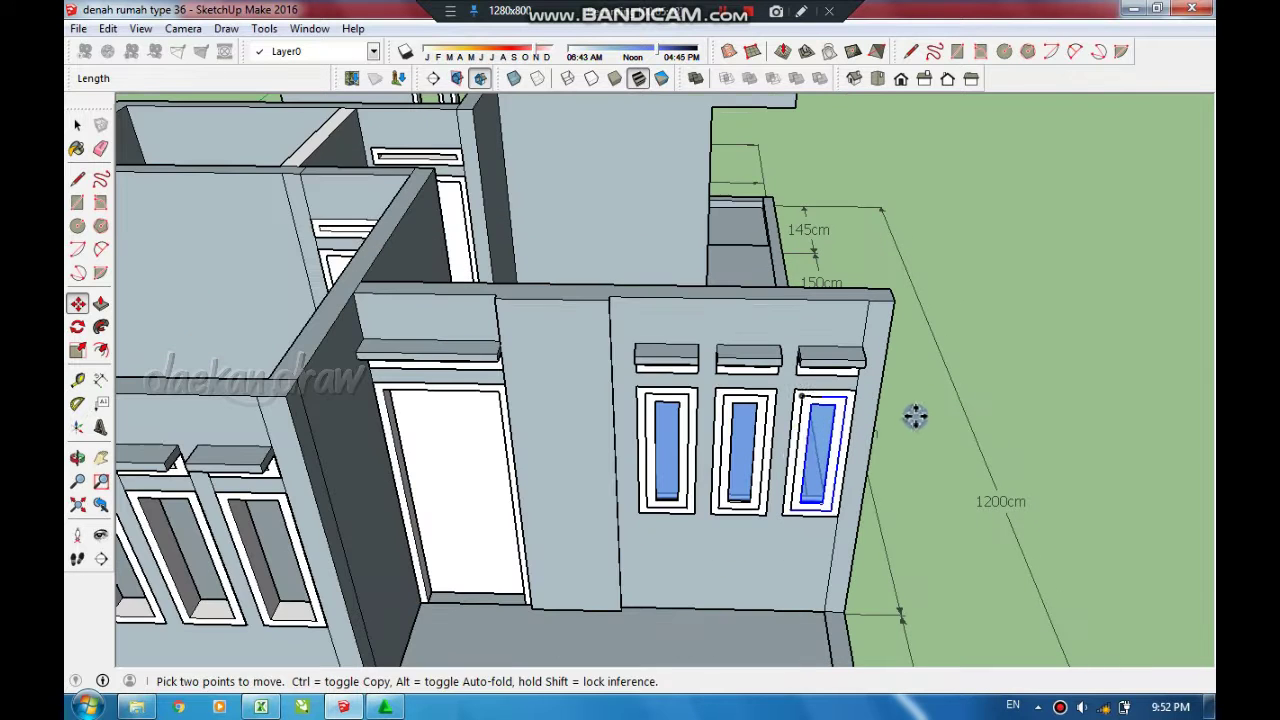
key(space)
click(665, 440)
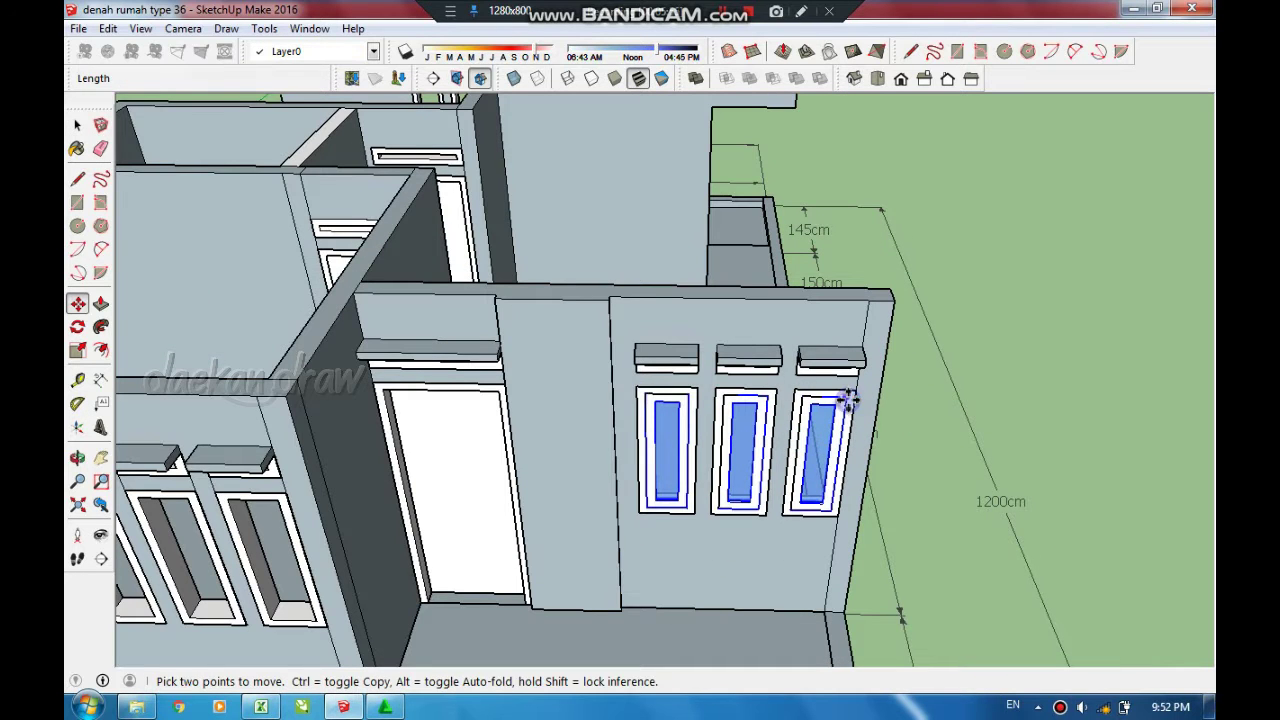
- Copy the glazed window into the lower-left wall windows and review the whole house
click(848, 400)
key(ctrl)
scroll(848, 400, down, 2)
click(266, 500)
scroll(157, 535, down, 1)
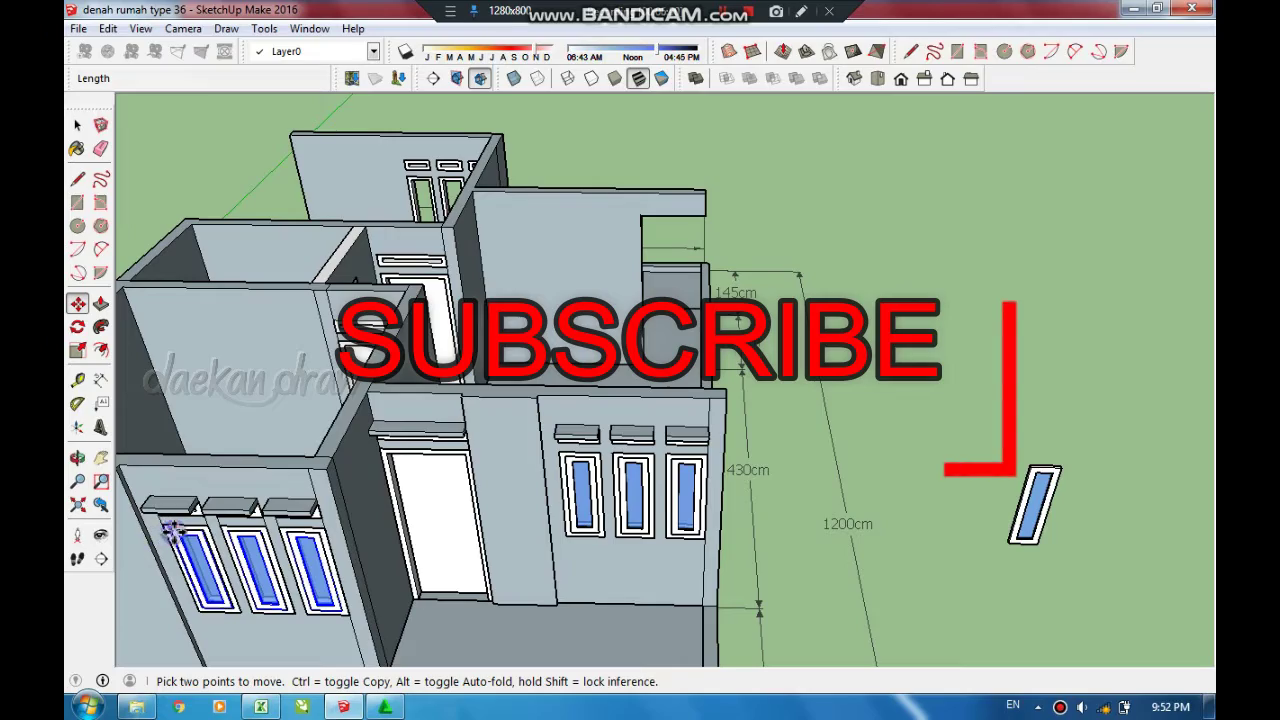
click(173, 532)
mouse_move(173, 532)
middle_down()
mouse_move(500, 388)
mouse_move(700, 420)
middle_up()
scroll(800, 450, up, 3)
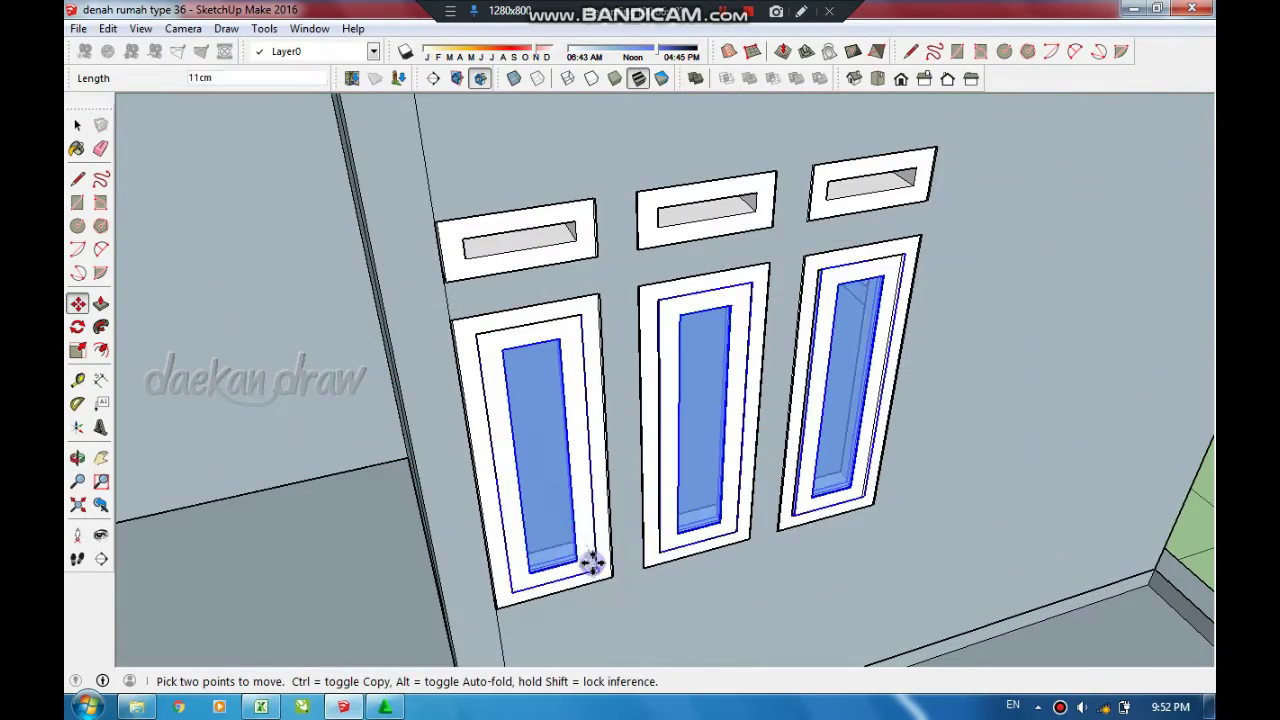
scroll(708, 409, down, 1)
scroll(777, 451, down, 4)
mouse_move(777, 451)
middle_down()
mouse_move(1009, 466)
mouse_move(975, 545)
mouse_move(940, 466)
mouse_move(563, 443)
middle_up()
- Draw a 139 x 37 cm rectangle on the floor against the partition wall corner
key(space)
scroll(940, 480, up, 3)
middle_drag(940, 480, 632, 500)
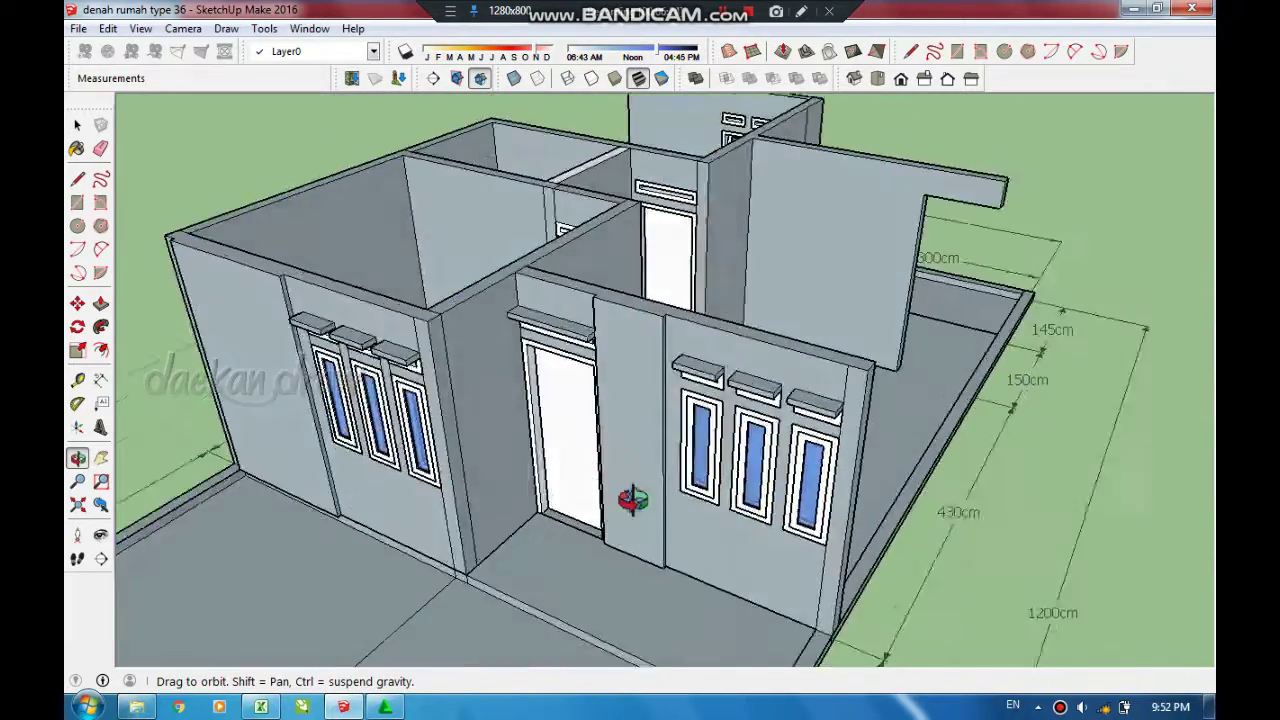
scroll(632, 498, down, 3)
middle_drag(809, 609, 657, 551)
scroll(731, 523, up, 3)
scroll(712, 476, up, 2)
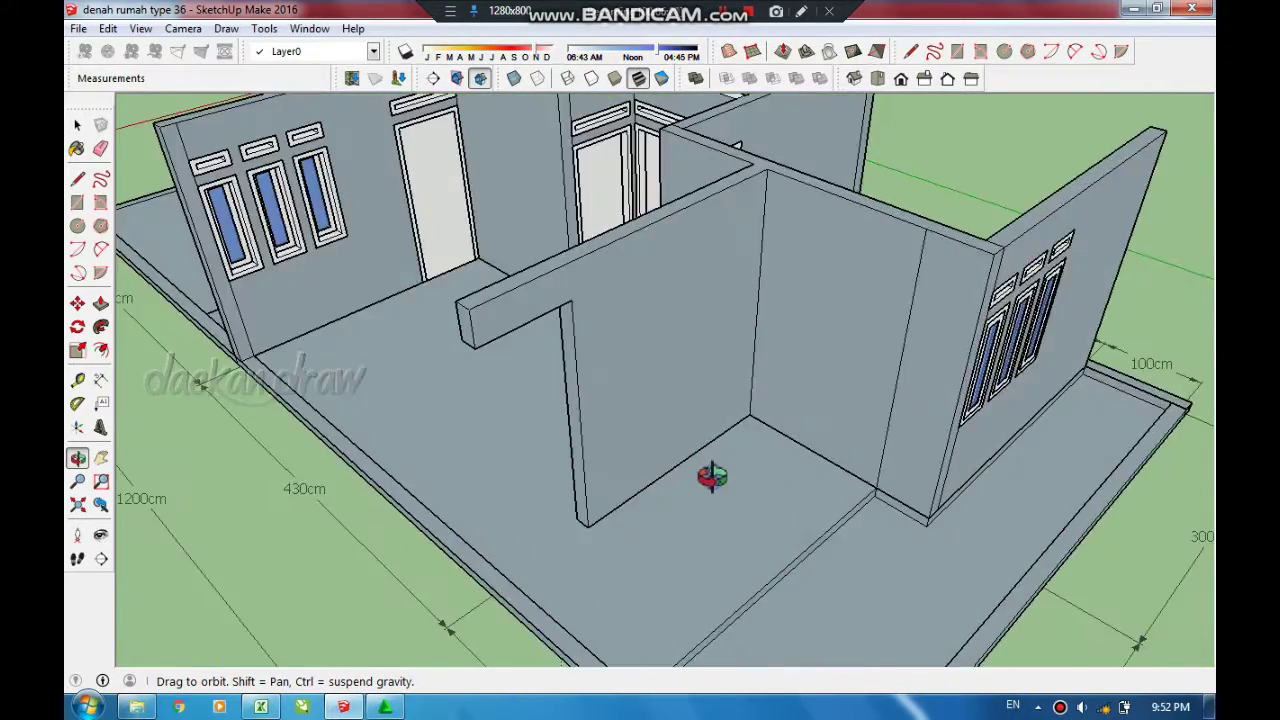
scroll(712, 476, down, 3)
middle_drag(677, 471, 763, 414)
scroll(752, 452, up, 4)
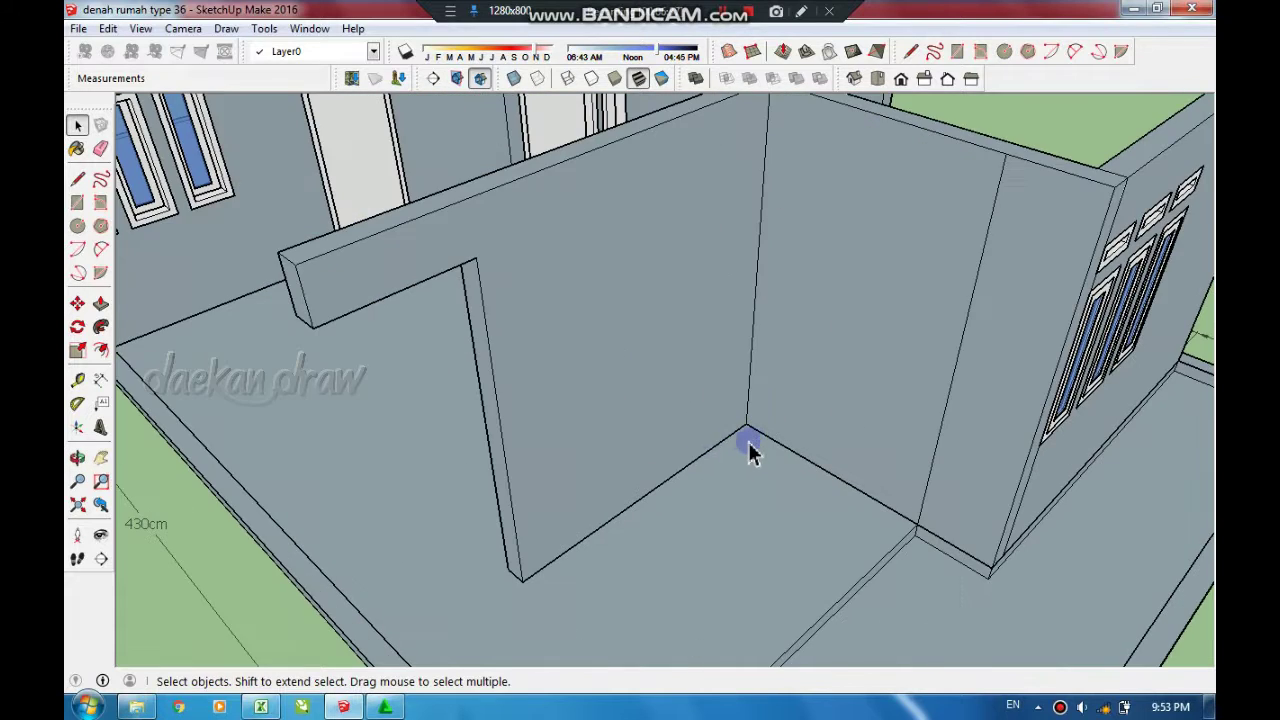
scroll(222, 400, down, 1)
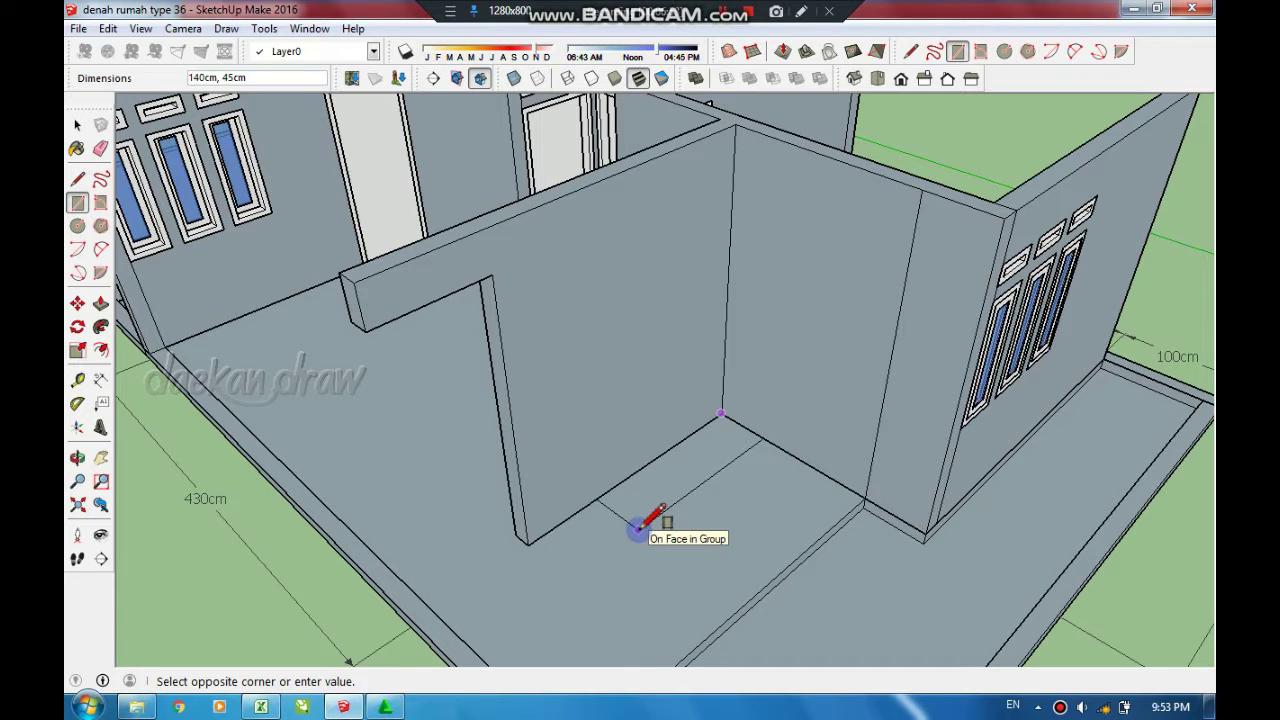
click(632, 521)
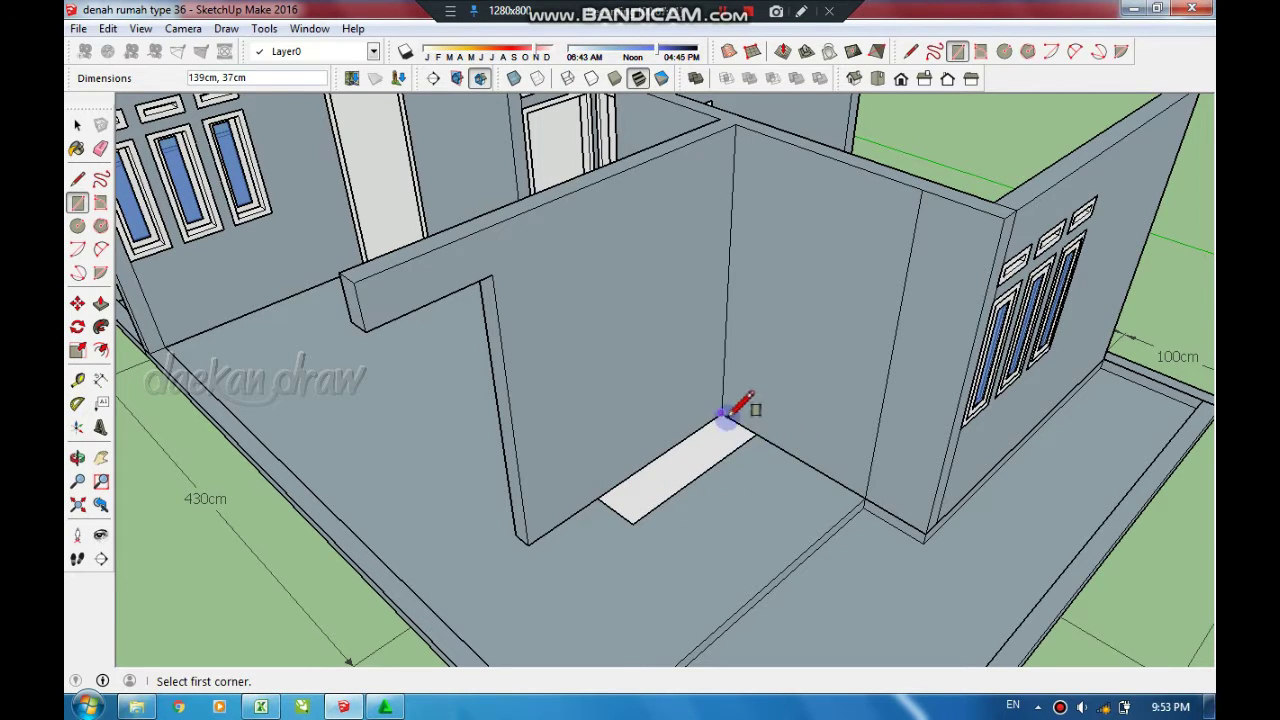
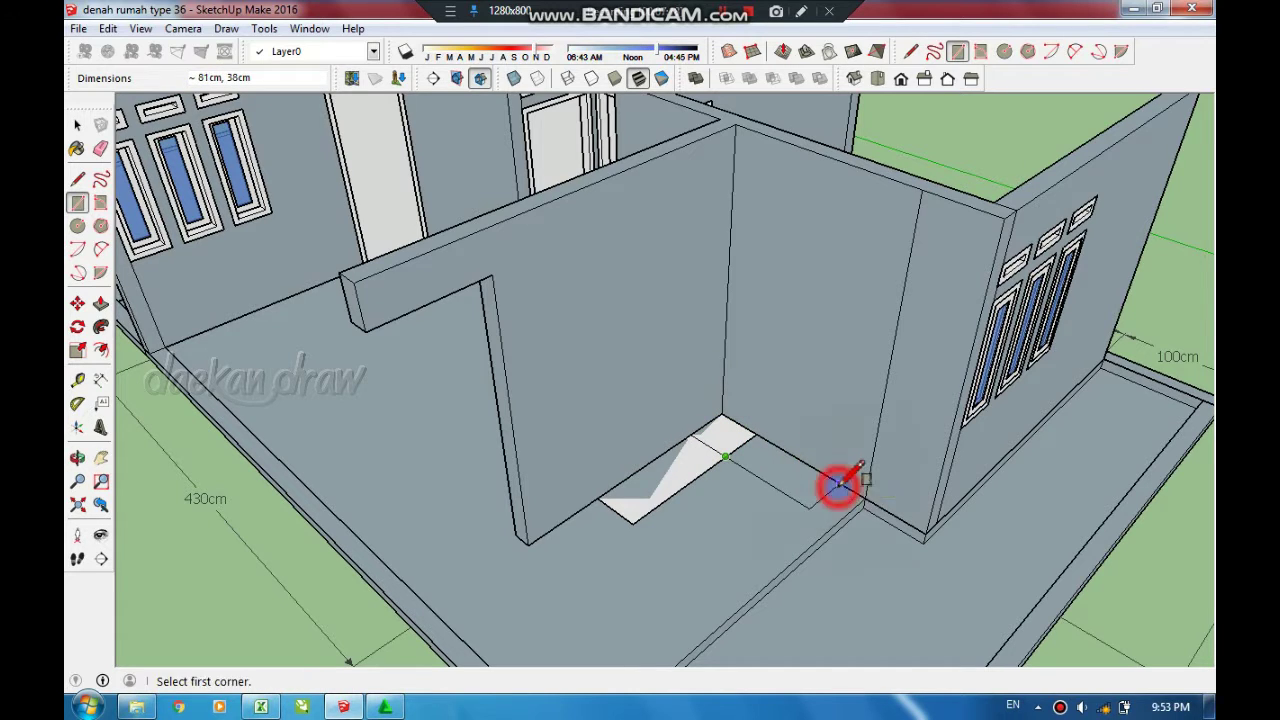
- Finish the corner rectangle and raise it and a second rectangle into an L-shaped 63 cm counter
click(838, 484)
scroll(745, 470, up, 3)
key(p)
click(615, 490)
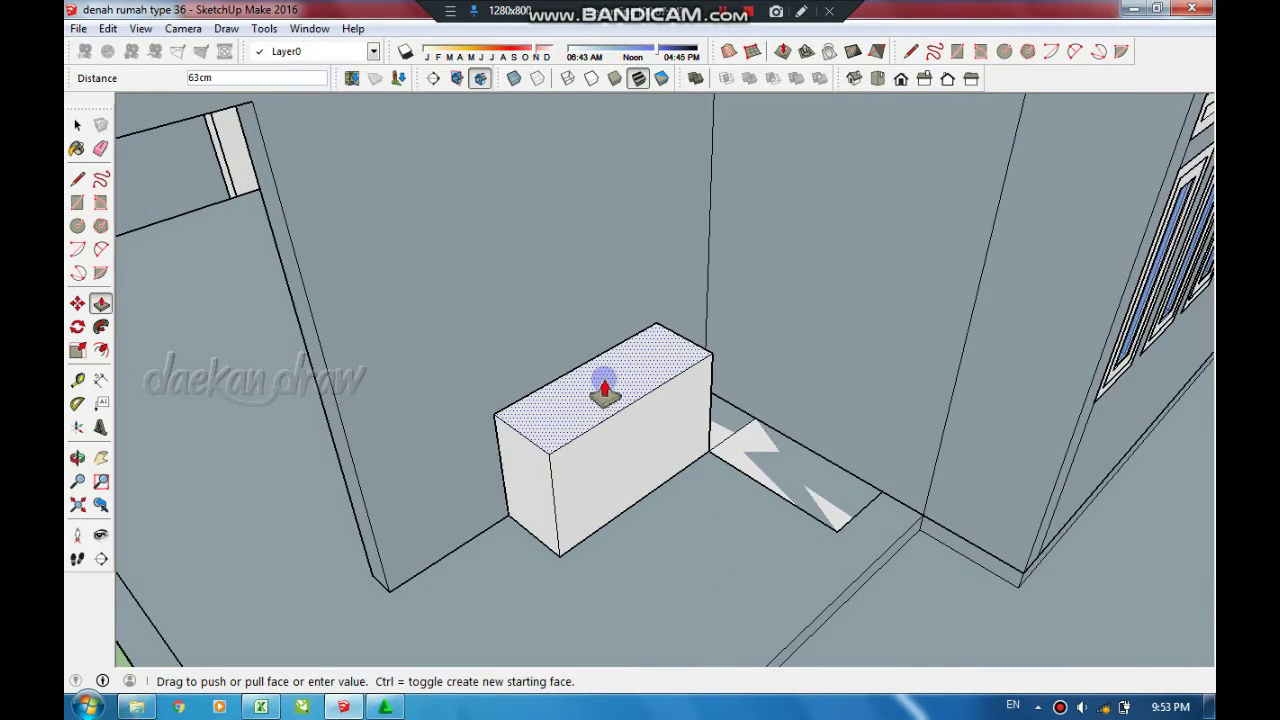
scroll(723, 437, down, 3)
click(766, 443)
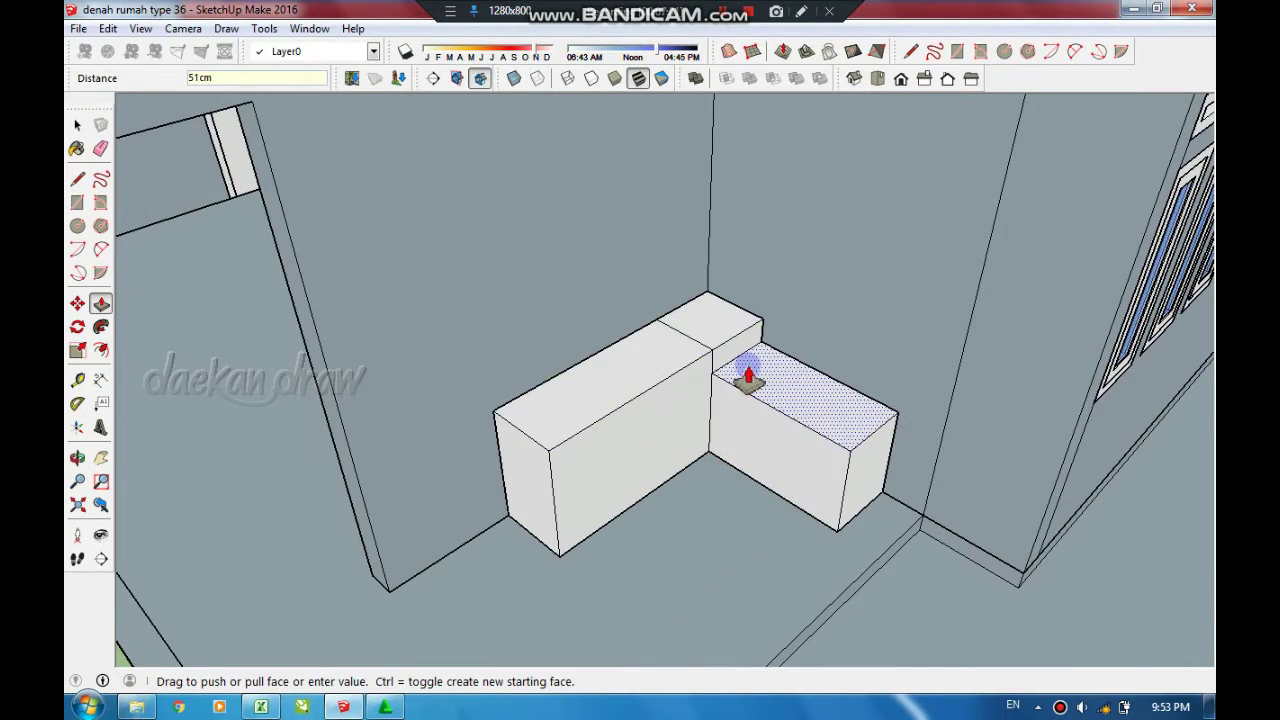
click(737, 371)
- Orbit and zoom to look down on the top of the L-shaped counter
middle_drag(643, 429, 705, 530)
drag(705, 530, 657, 414)
scroll(694, 457, up, 3)
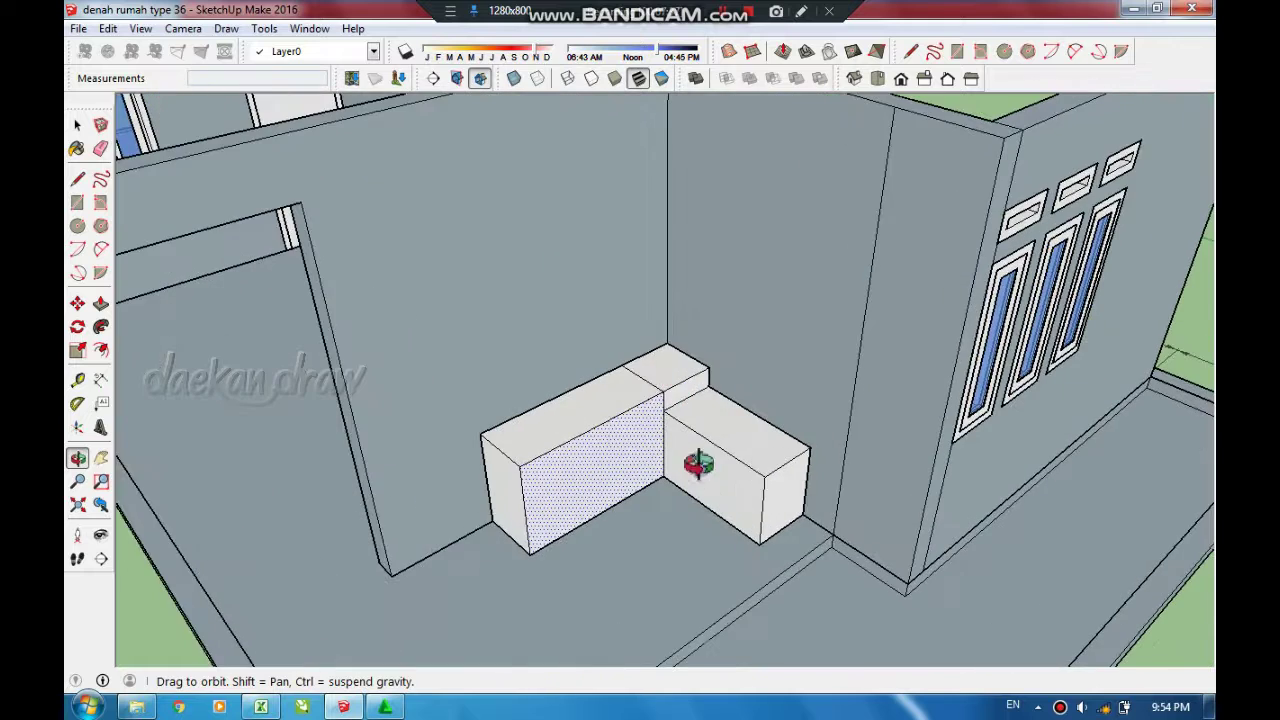
scroll(591, 574, up, 2)
scroll(592, 575, up, 3)
key(l)
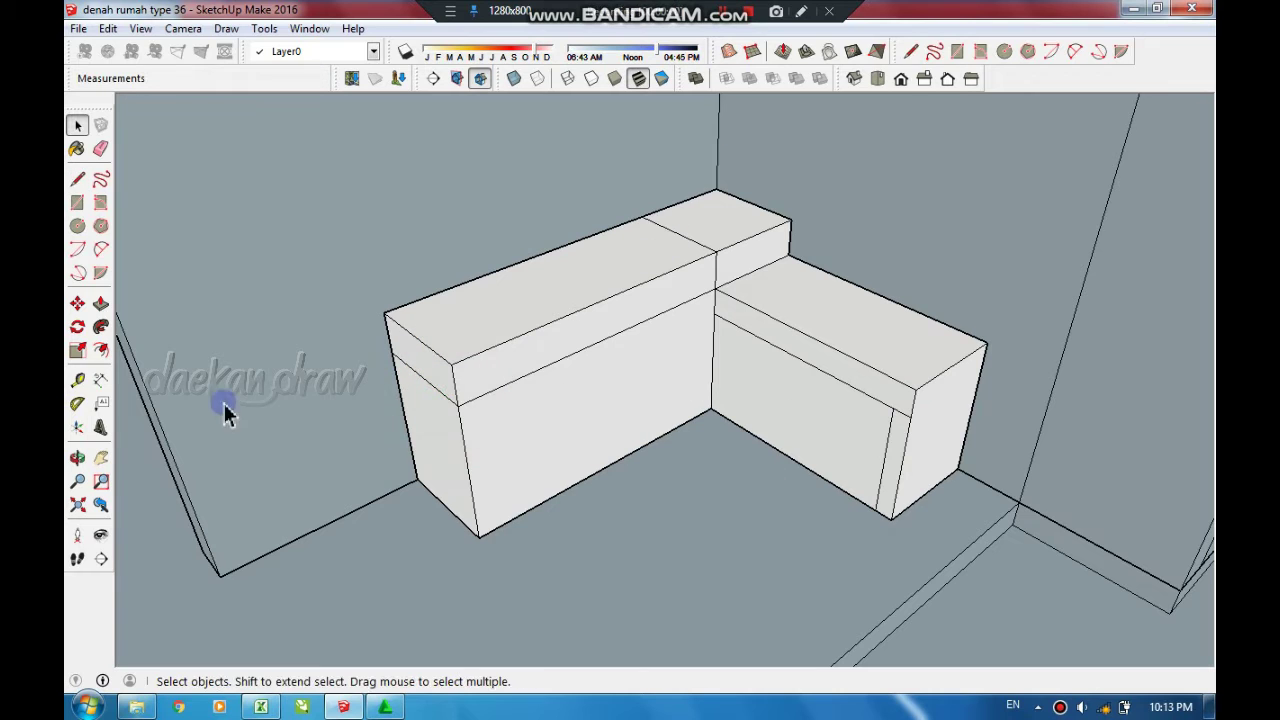
- Place a guide from the right box edge and draw a line across the counter's front face
key(t)
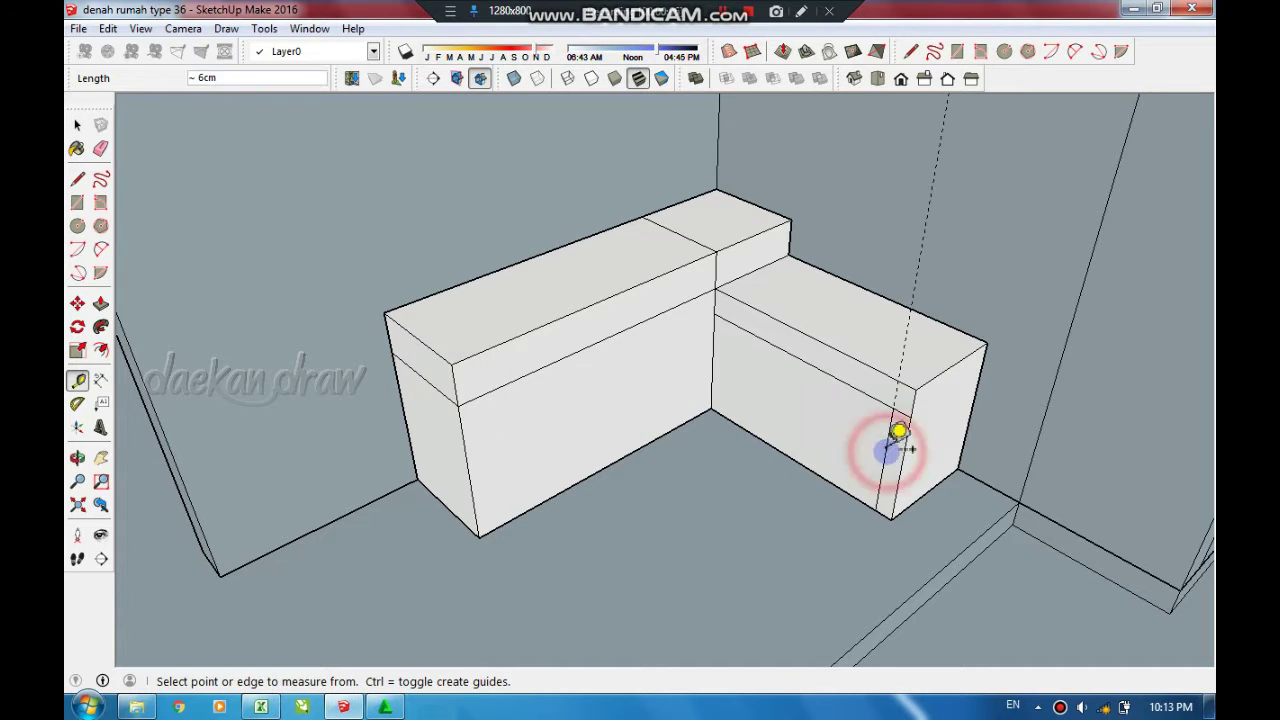
click(899, 432)
text(6)
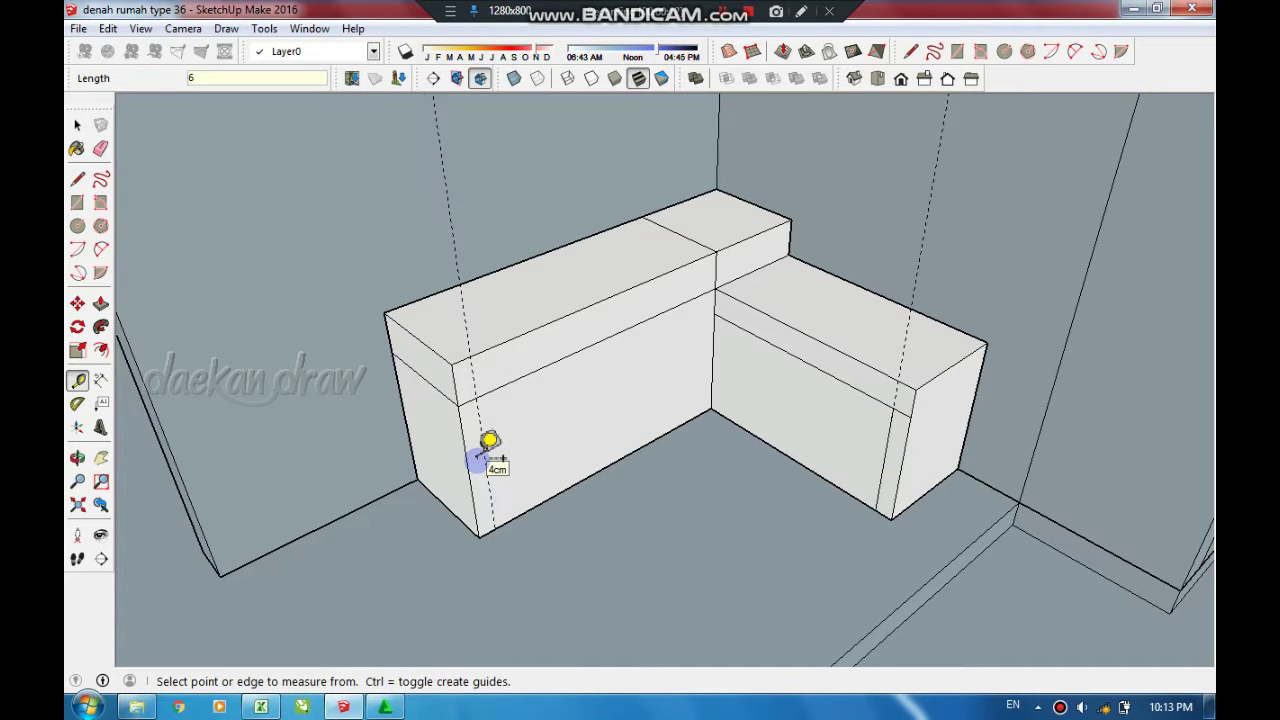
key(l)
click(495, 526)
key(space)
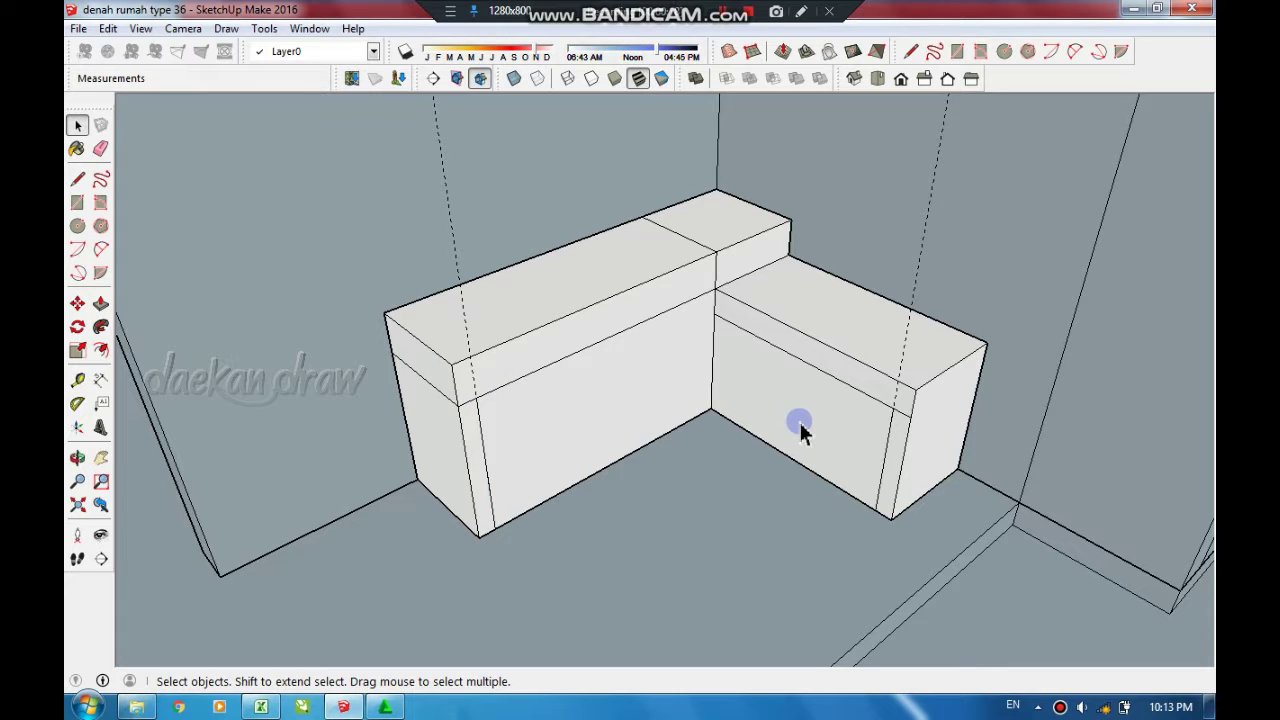
- Recess the right and left lower fronts 38 cm and raise the left shelf floor 2 cm
key(p)
drag(800, 426, 933, 427)
click(976, 415)
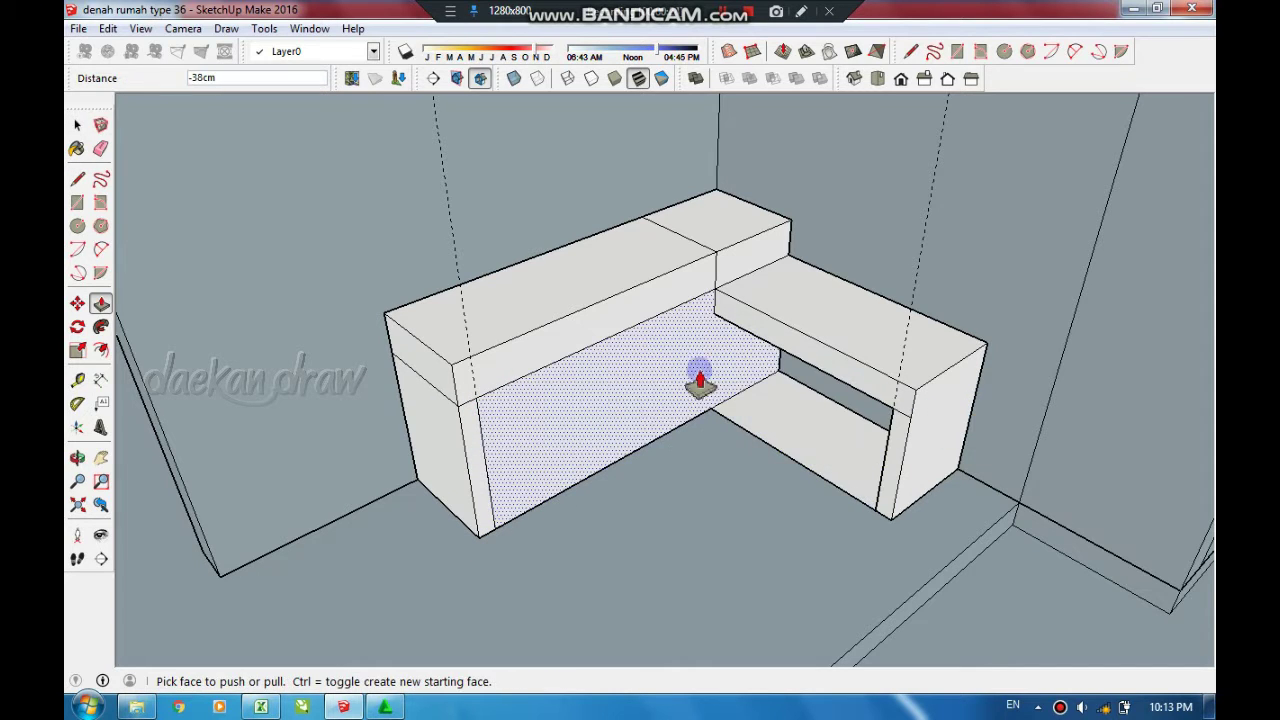
click(686, 371)
click(451, 449)
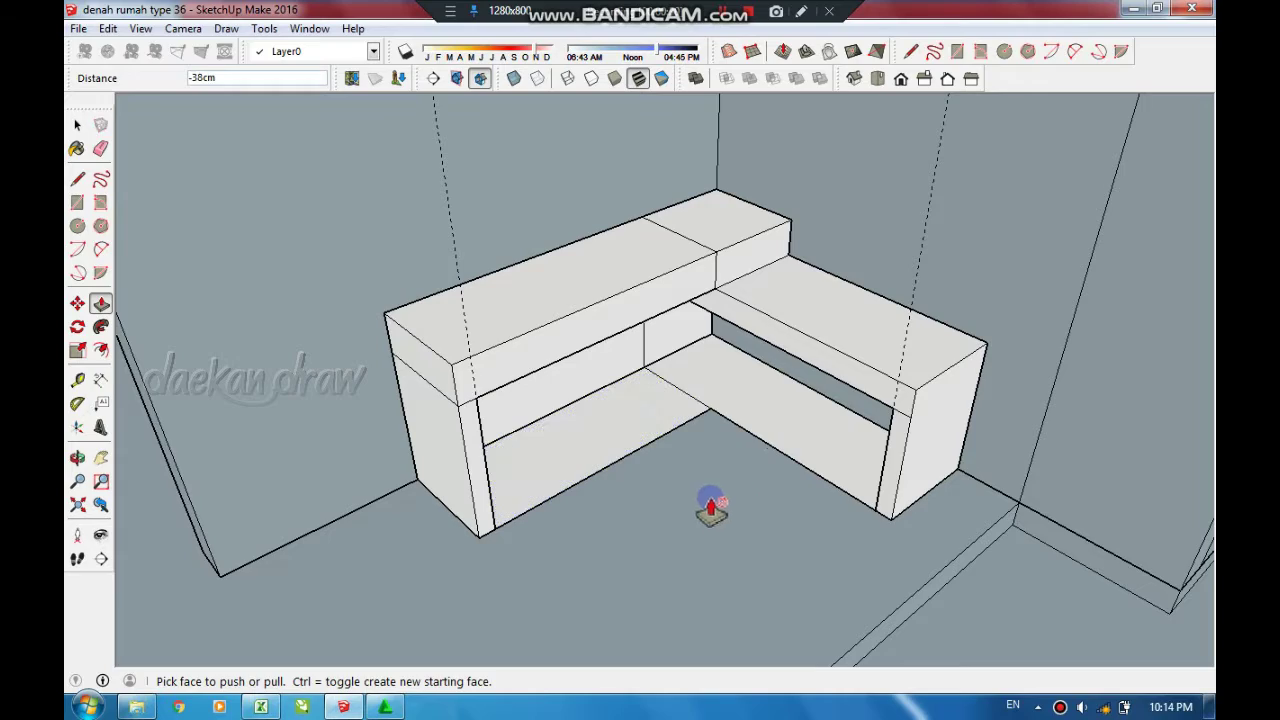
click(634, 446)
click(645, 442)
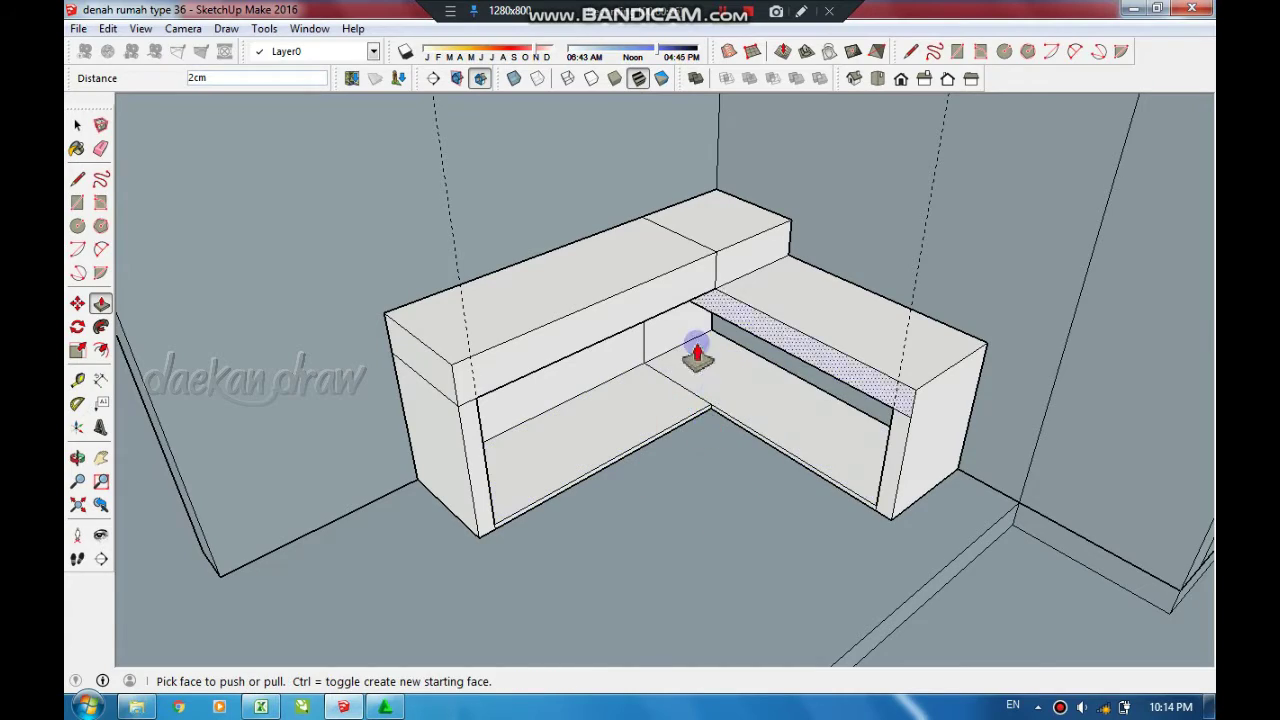
- Orbit around the counter to show the surrounding room walls
mouse_move(697, 355)
middle_down()
mouse_move(729, 371)
mouse_move(640, 269)
mouse_move(669, 263)
mouse_move(535, 388)
middle_up()
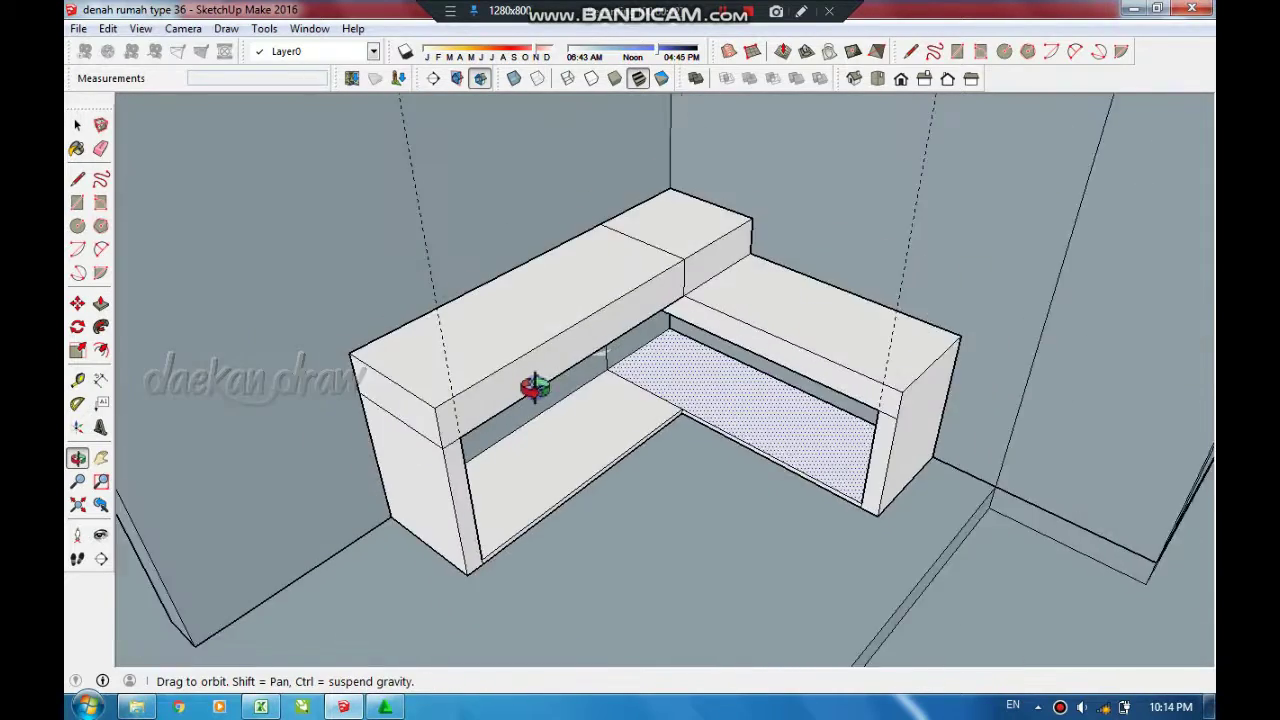
scroll(535, 388, down, 3)
middle_drag(594, 500, 620, 363)
key(l)
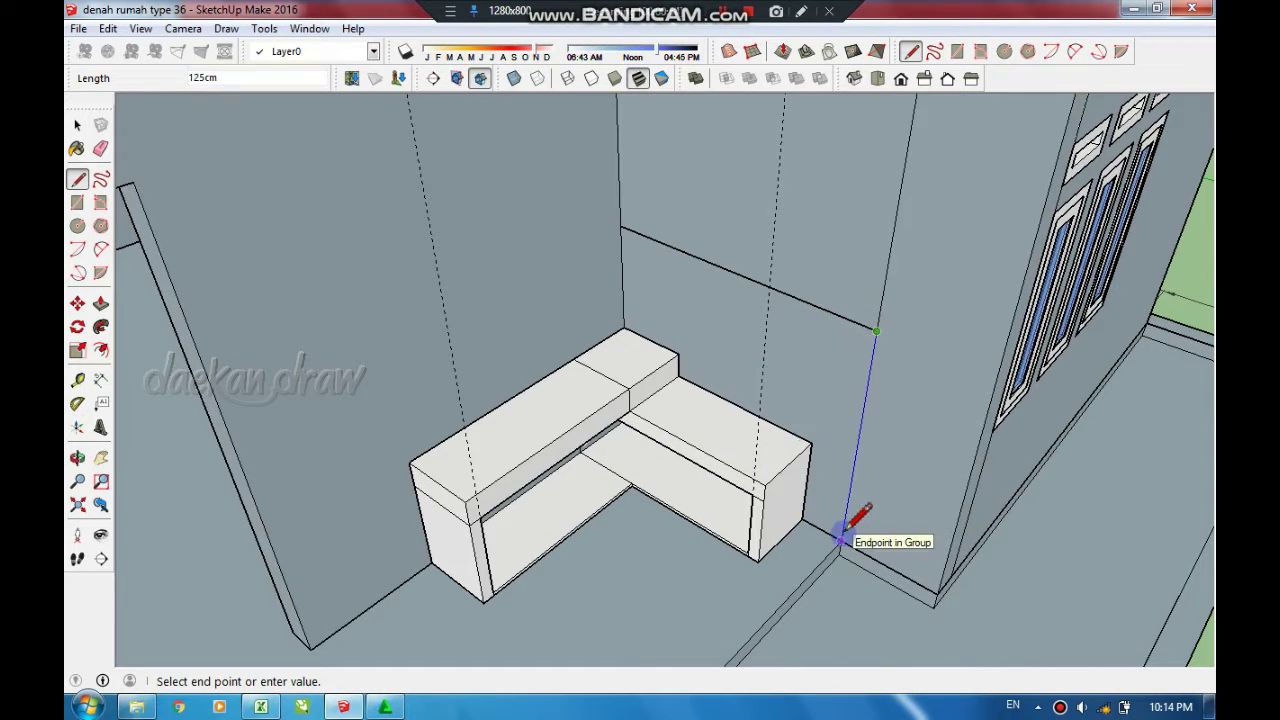
- Inside the house group, line across the wall behind the counter and recess its lower part 1 cm
scroll(697, 457, down, 5)
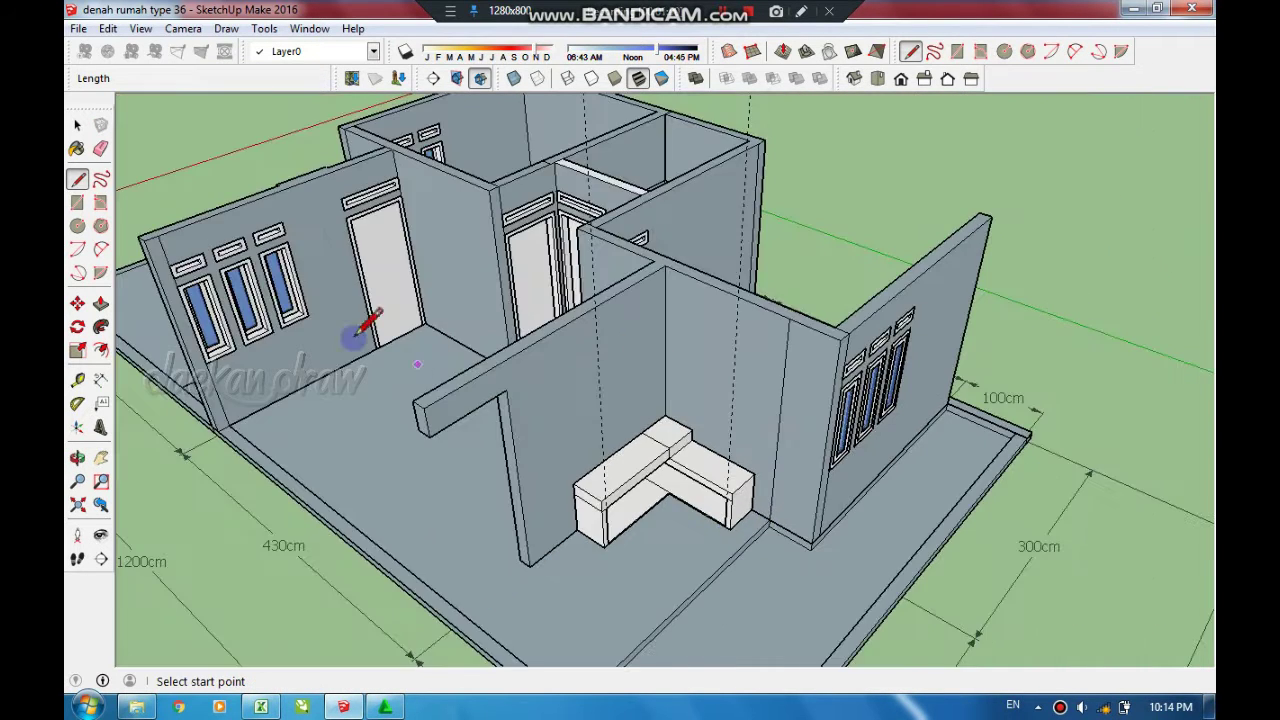
click(929, 323)
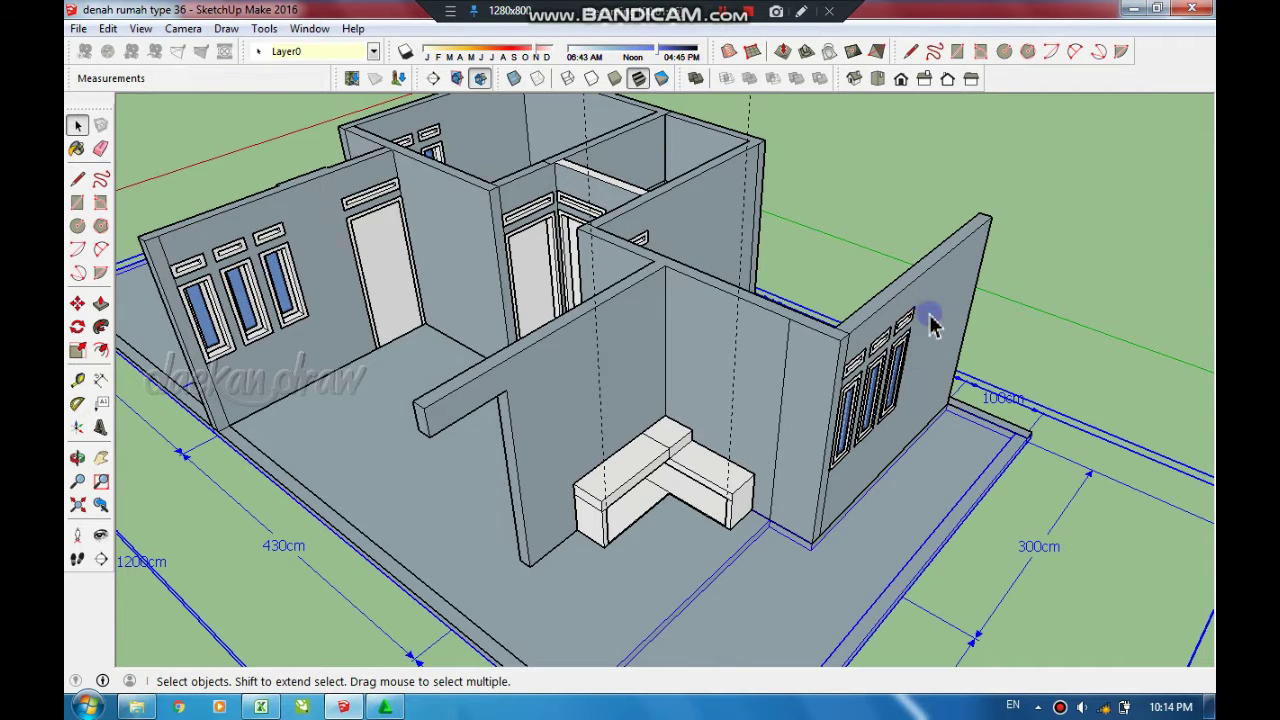
right_click(920, 305)
click(1006, 411)
scroll(642, 525, up, 4)
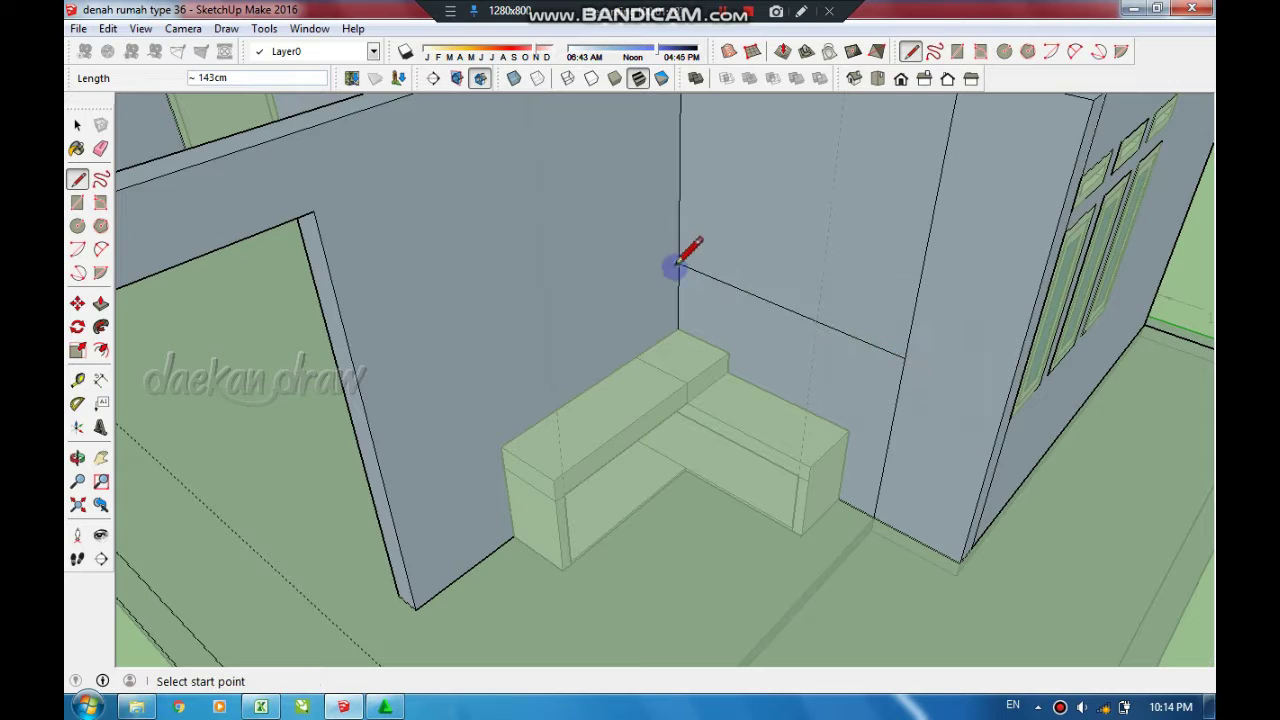
click(375, 446)
key(space)
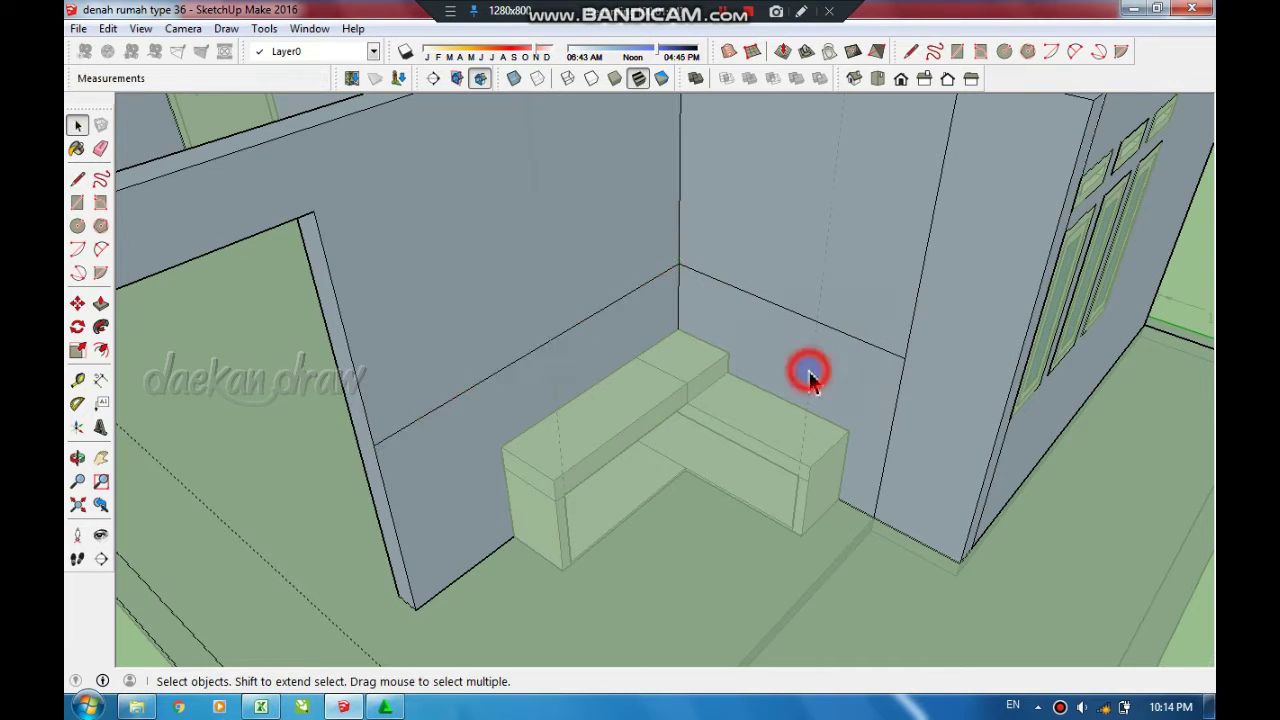
key(p)
drag(810, 380, 803, 390)
key(Return)
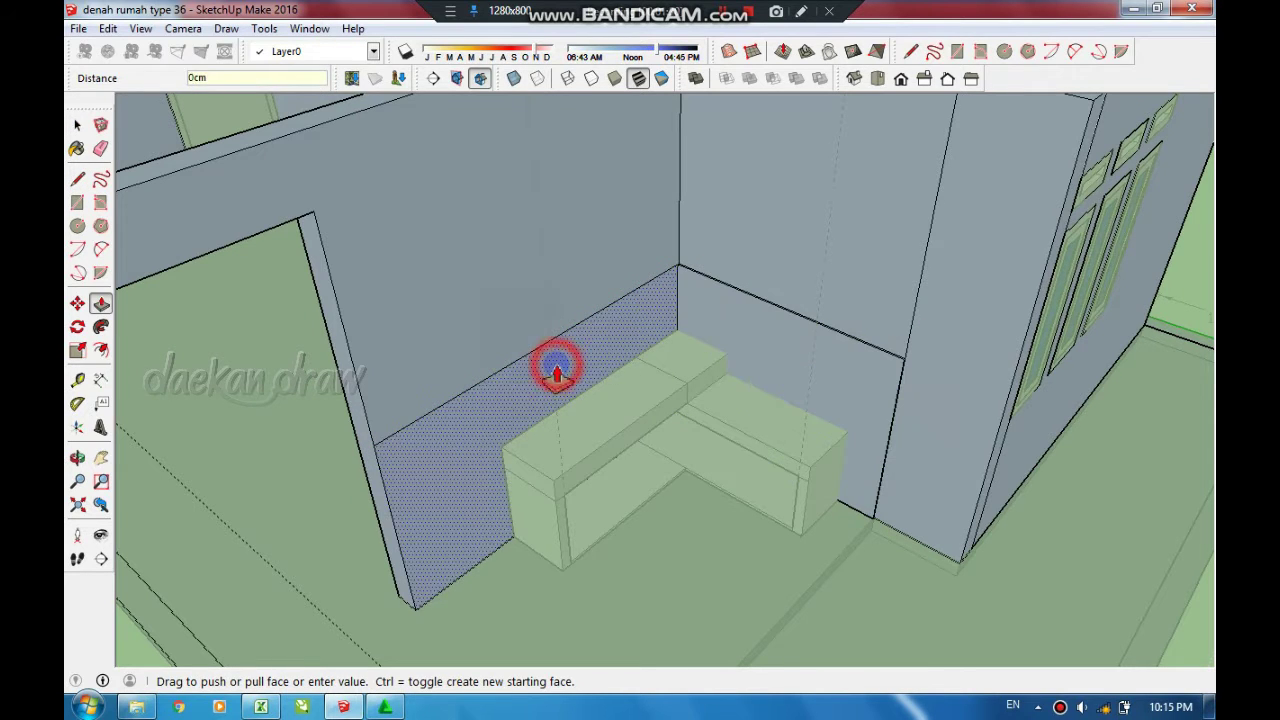
- Orbit and zoom out to an oblique overview of the whole house
scroll(598, 440, down, 4)
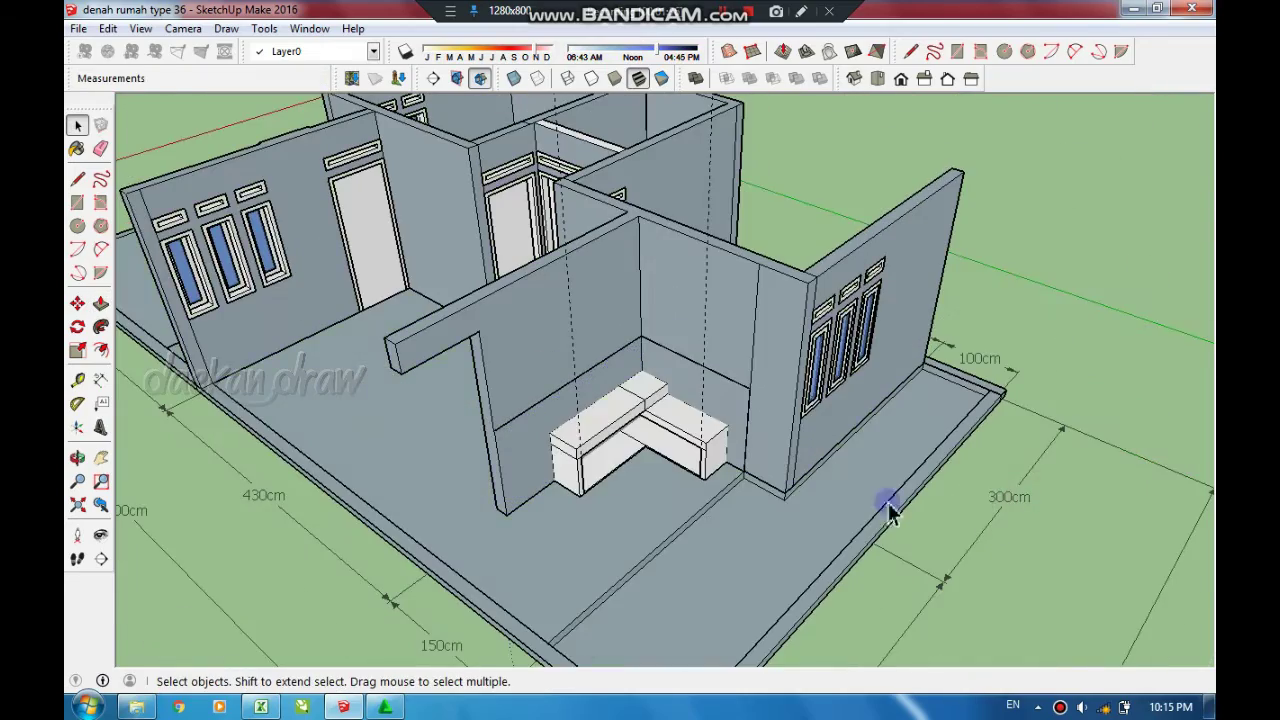
middle_drag(775, 497, 543, 443)
scroll(663, 480, up, 5)
scroll(586, 400, up, 3)
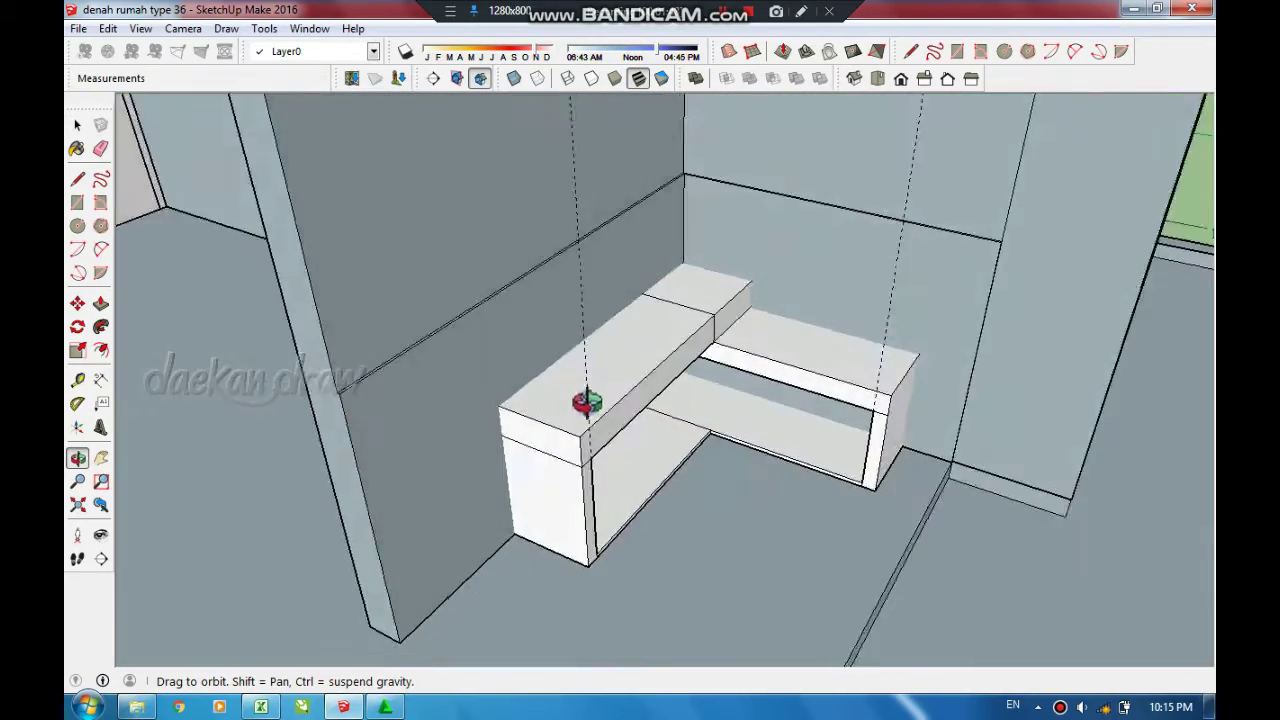
scroll(600, 463, up, 3)
scroll(600, 463, down, 5)
scroll(726, 443, down, 3)
mouse_move(651, 451)
middle_down()
mouse_move(791, 509)
mouse_move(806, 468)
mouse_move(823, 514)
mouse_move(786, 414)
mouse_move(771, 443)
middle_up()
scroll(771, 443, down, 3)
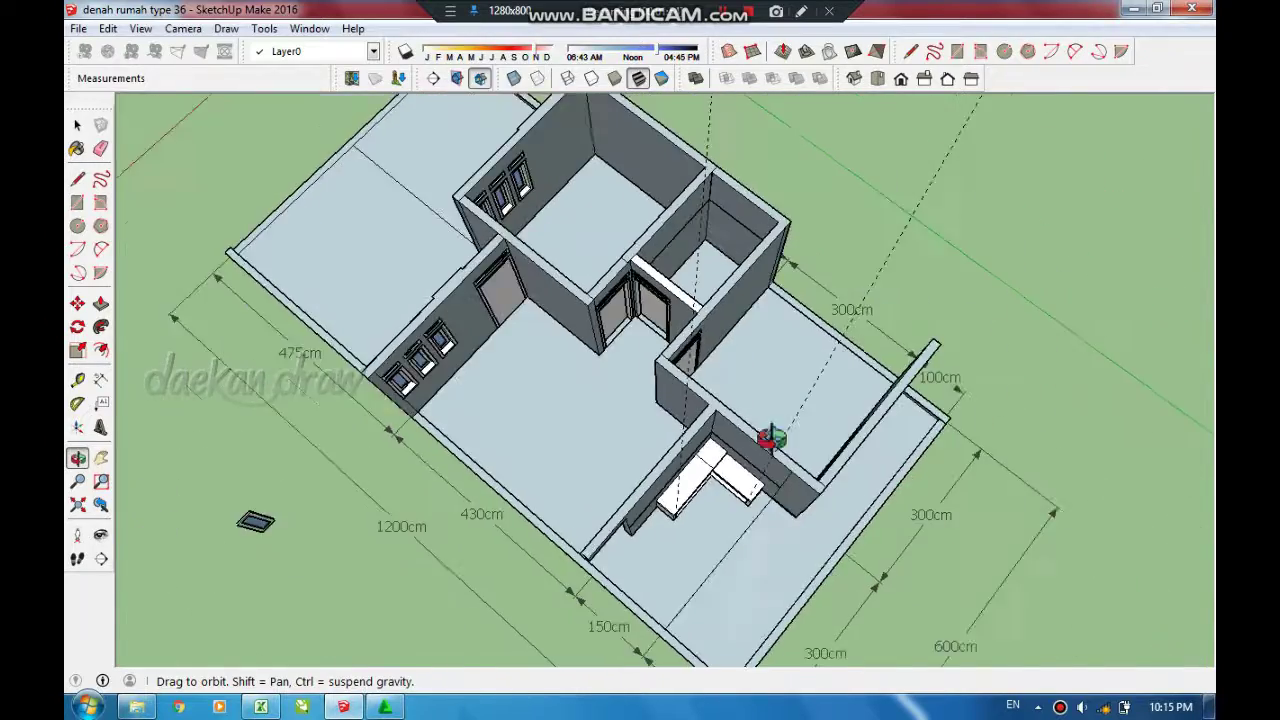
scroll(690, 282, up, 8)
middle_drag(690, 282, 686, 363)
scroll(686, 363, down, 3)
scroll(714, 354, down, 4)
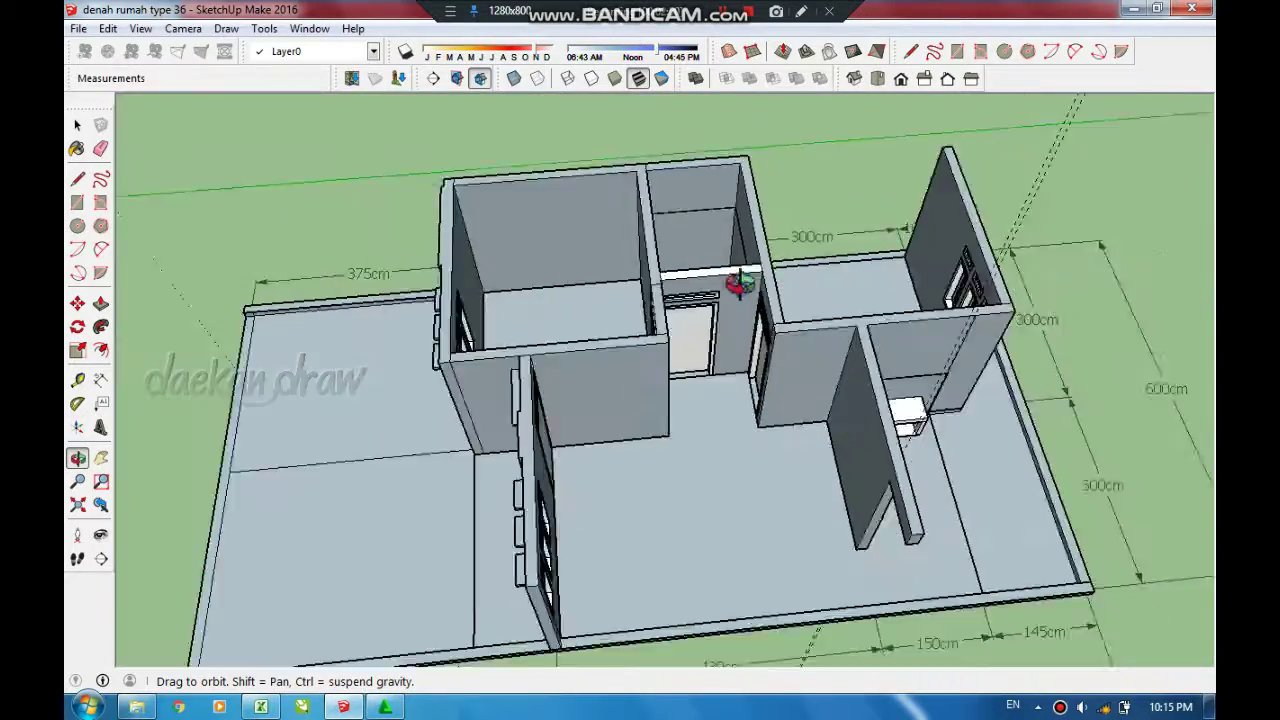
mouse_move(737, 280)
middle_down()
mouse_move(906, 390)
mouse_move(829, 557)
middle_up()
scroll(837, 571, up, 3)
scroll(916, 515, up, 3)
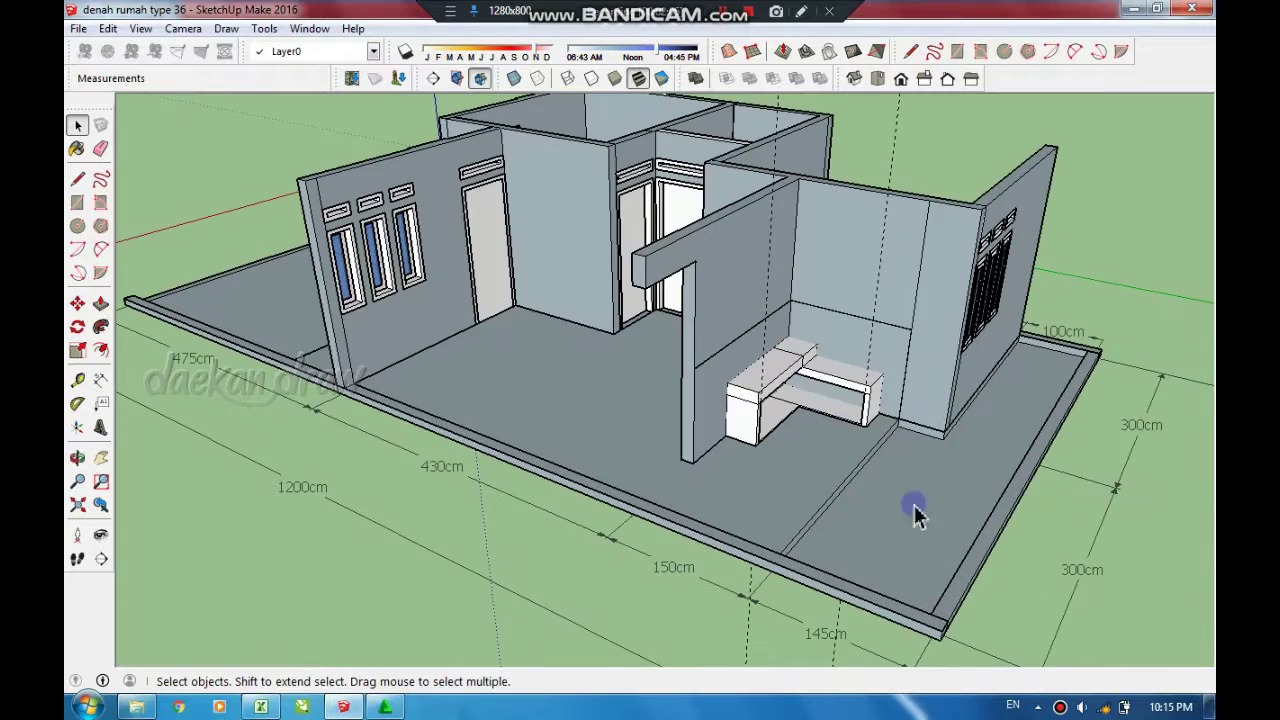
- Inside the house group, raise a 250 cm wall along the front floor edge
right_click(910, 272)
click(943, 337)
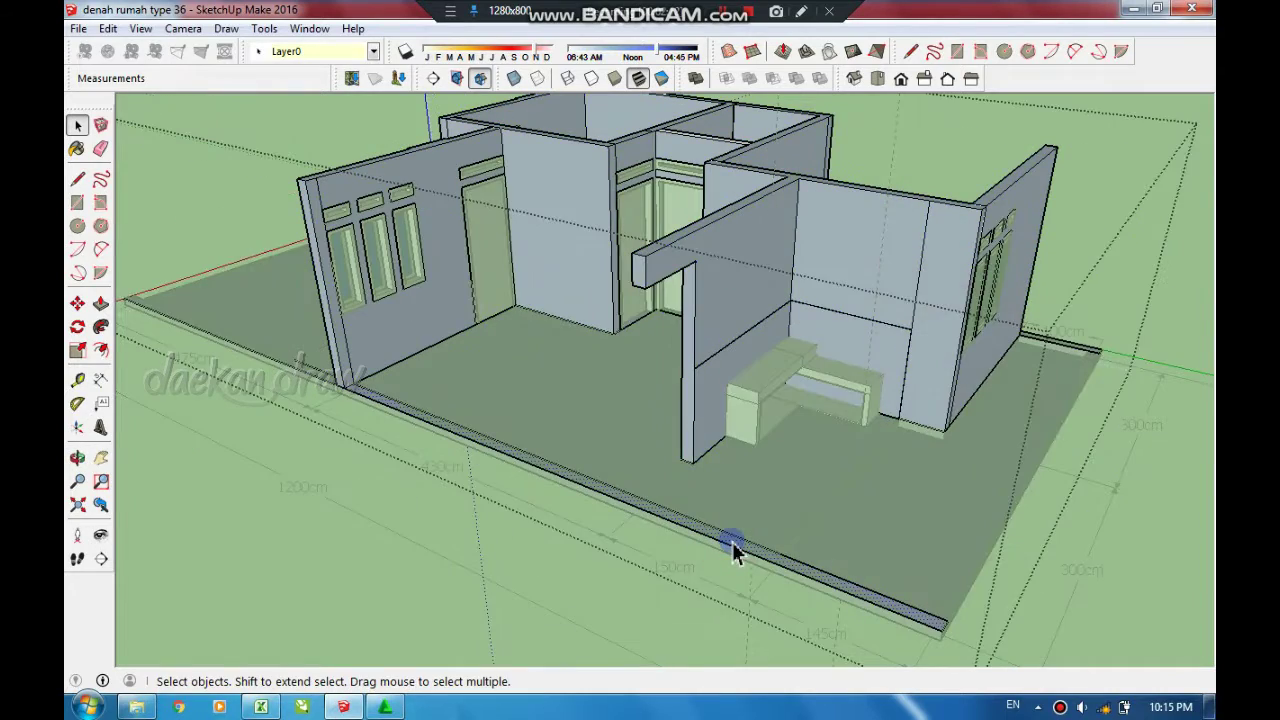
click(861, 472)
mouse_move(728, 358)
middle_down()
mouse_move(720, 451)
mouse_move(820, 534)
middle_up()
scroll(765, 530, up, 5)
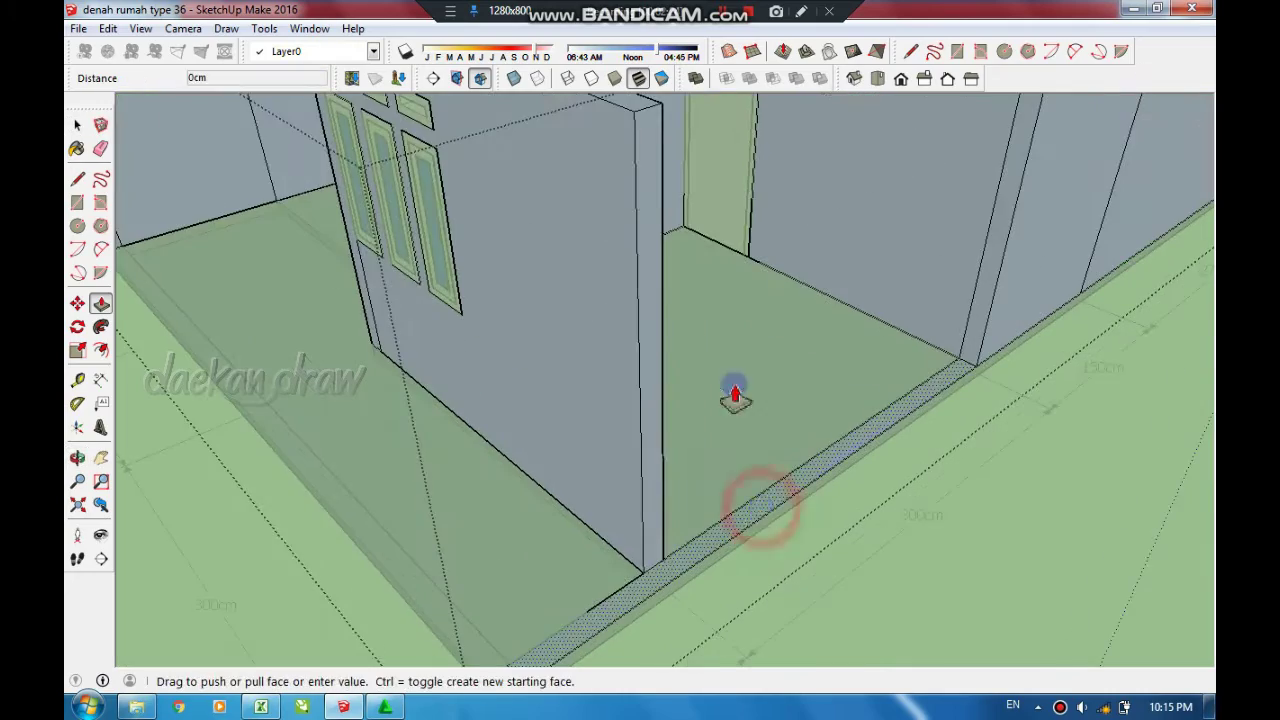
scroll(660, 491, down, 3)
scroll(766, 434, down, 5)
mouse_move(766, 434)
middle_down()
mouse_move(591, 363)
mouse_move(711, 344)
mouse_move(680, 486)
middle_up()
scroll(680, 583, up, 5)
middle_drag(680, 583, 444, 382)
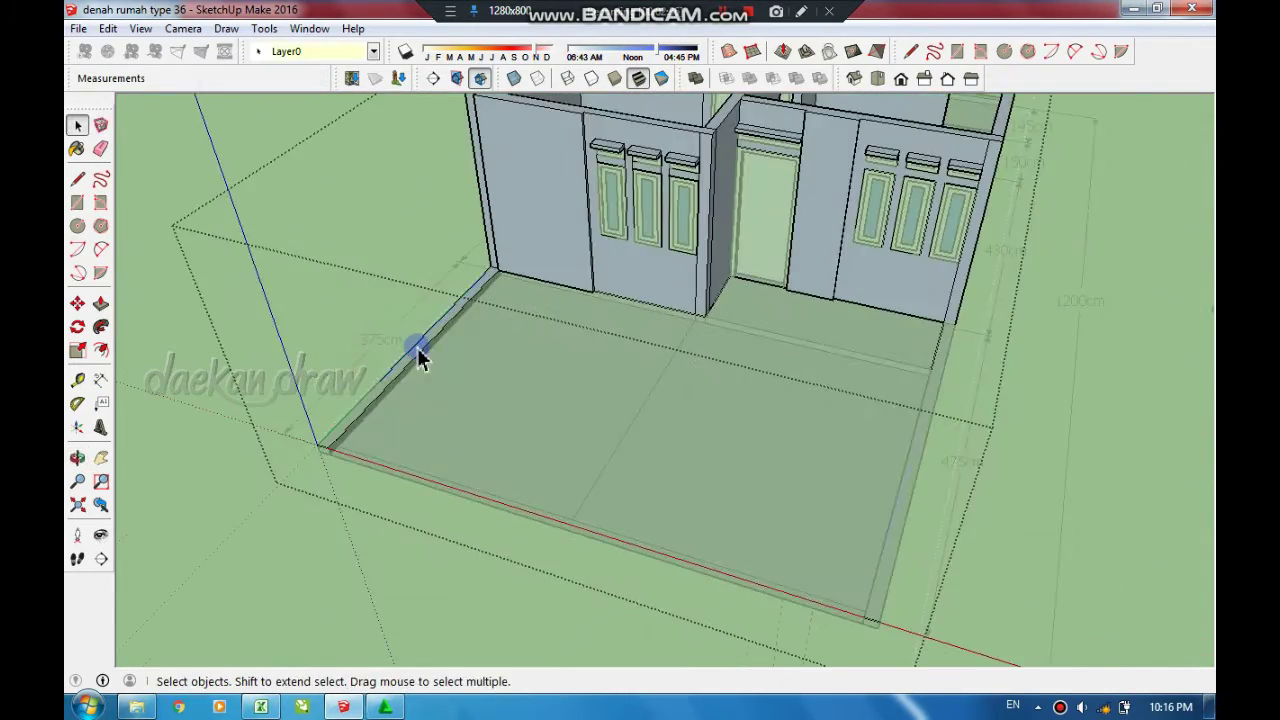
- Pull the left and right front-yard edge strips up about 131 cm into side walls
click(418, 362)
click(497, 251)
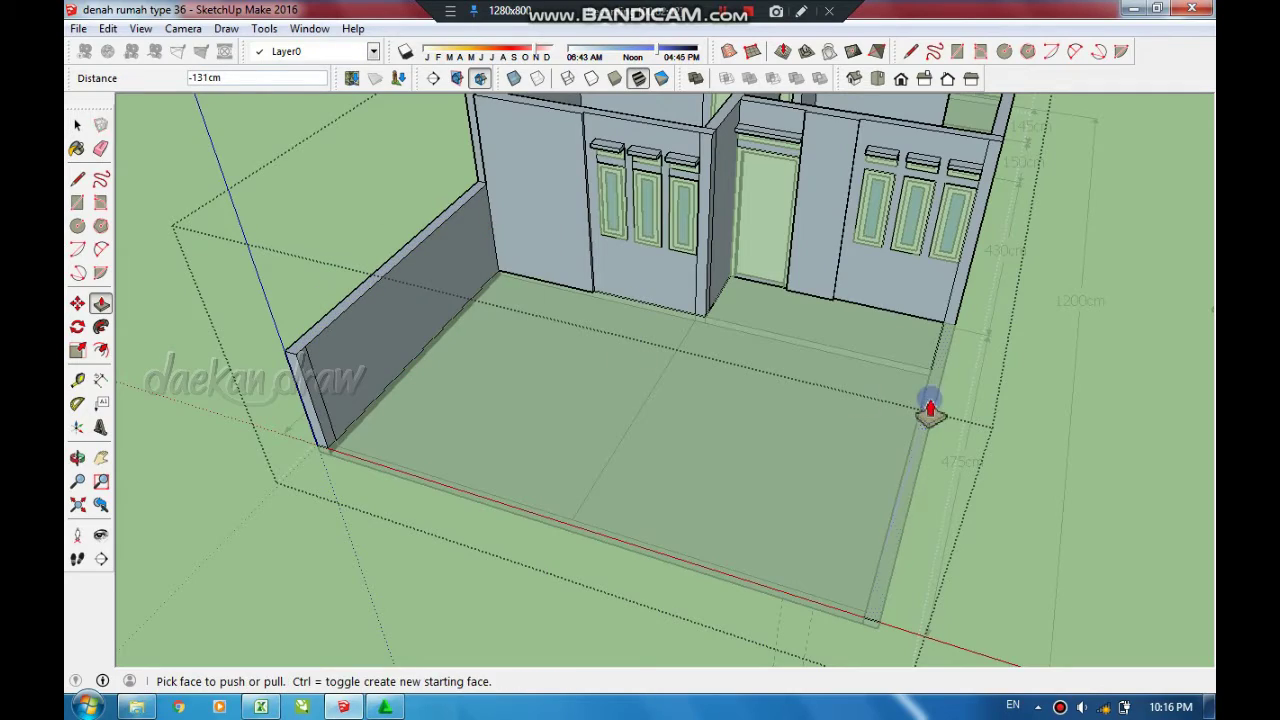
click(929, 406)
click(406, 277)
mouse_move(847, 500)
middle_down()
mouse_move(1077, 434)
mouse_move(1089, 451)
mouse_move(571, 503)
mouse_move(1123, 457)
mouse_move(843, 429)
mouse_move(709, 526)
mouse_move(654, 414)
mouse_move(665, 338)
middle_up()
click(752, 475)
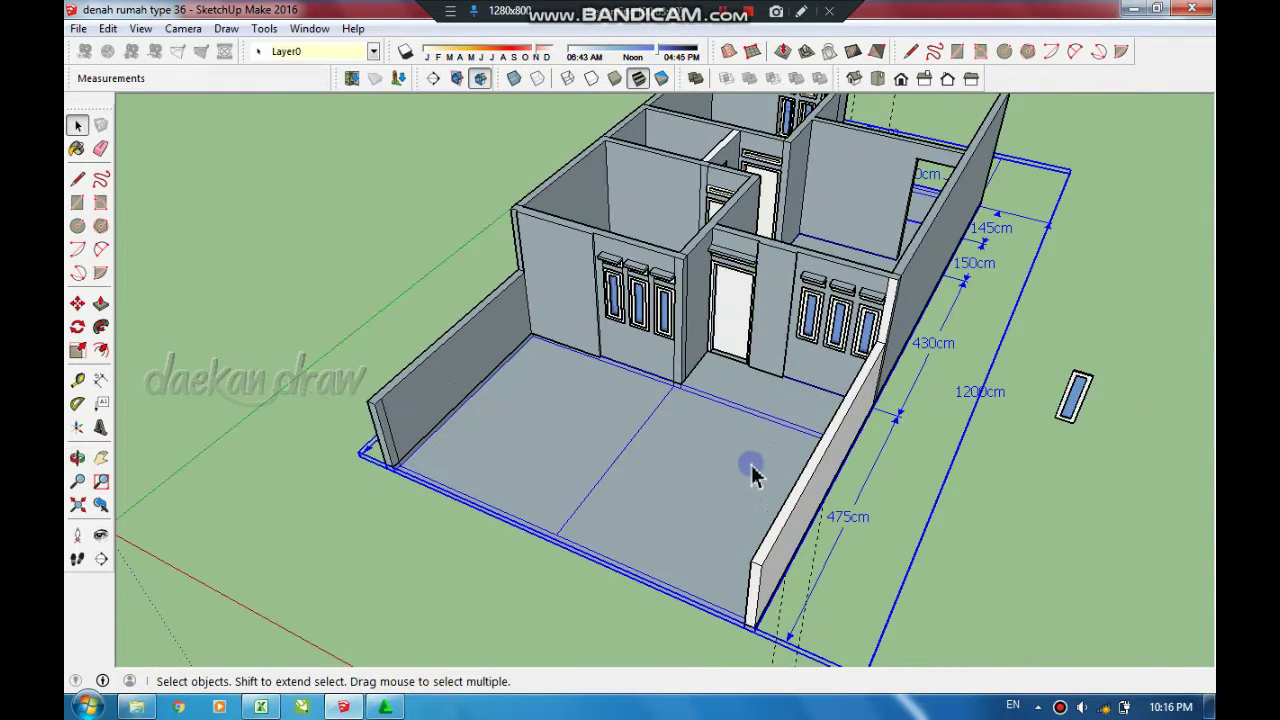
- Inside the house group, try the pink Color L04 from the Colors library on two walls
right_click(552, 274)
click(600, 374)
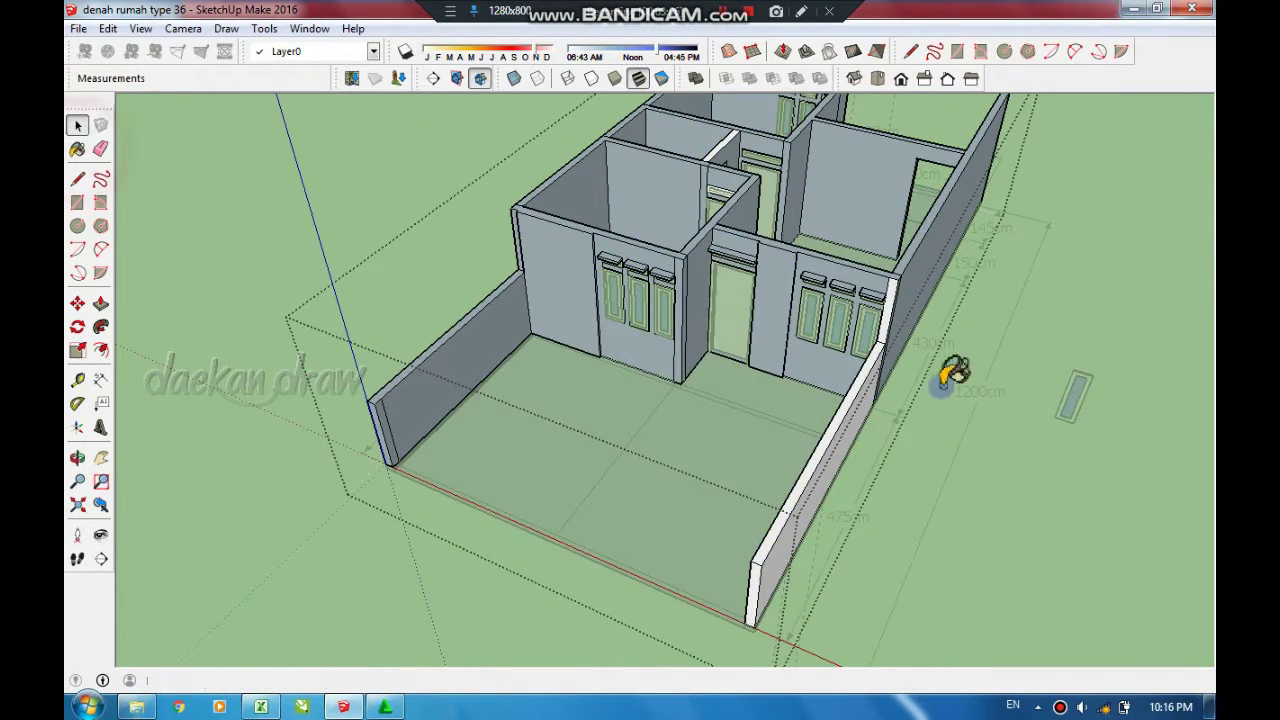
click(1167, 311)
click(1110, 330)
scroll(1062, 425, down, 5)
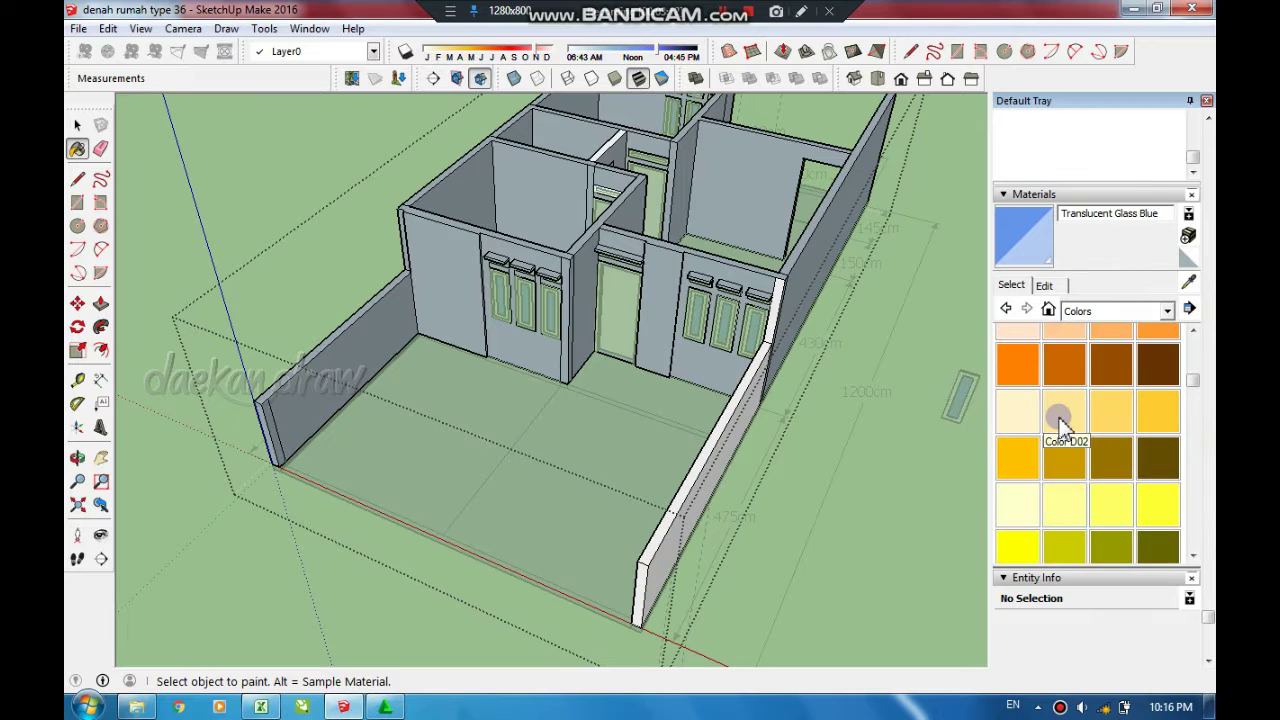
scroll(1055, 440, down, 3)
scroll(1062, 449, down, 3)
scroll(1063, 455, down, 3)
scroll(1062, 470, up, 2)
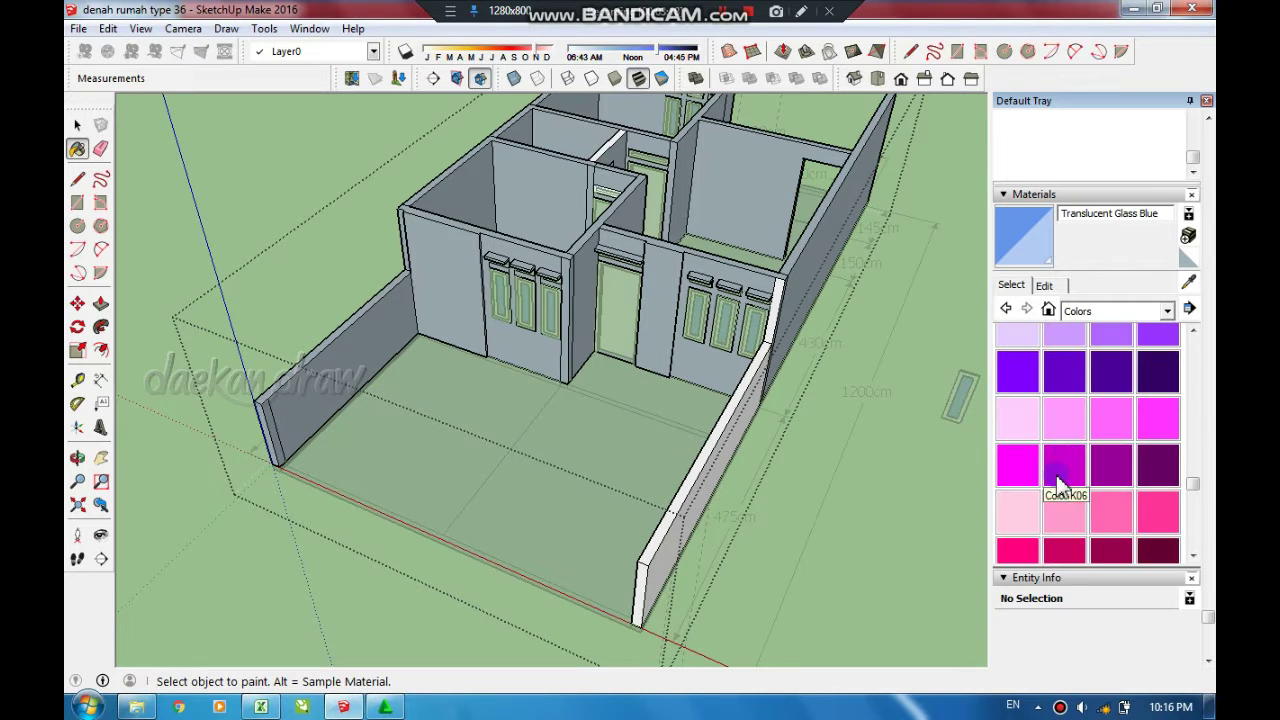
click(1158, 512)
click(750, 205)
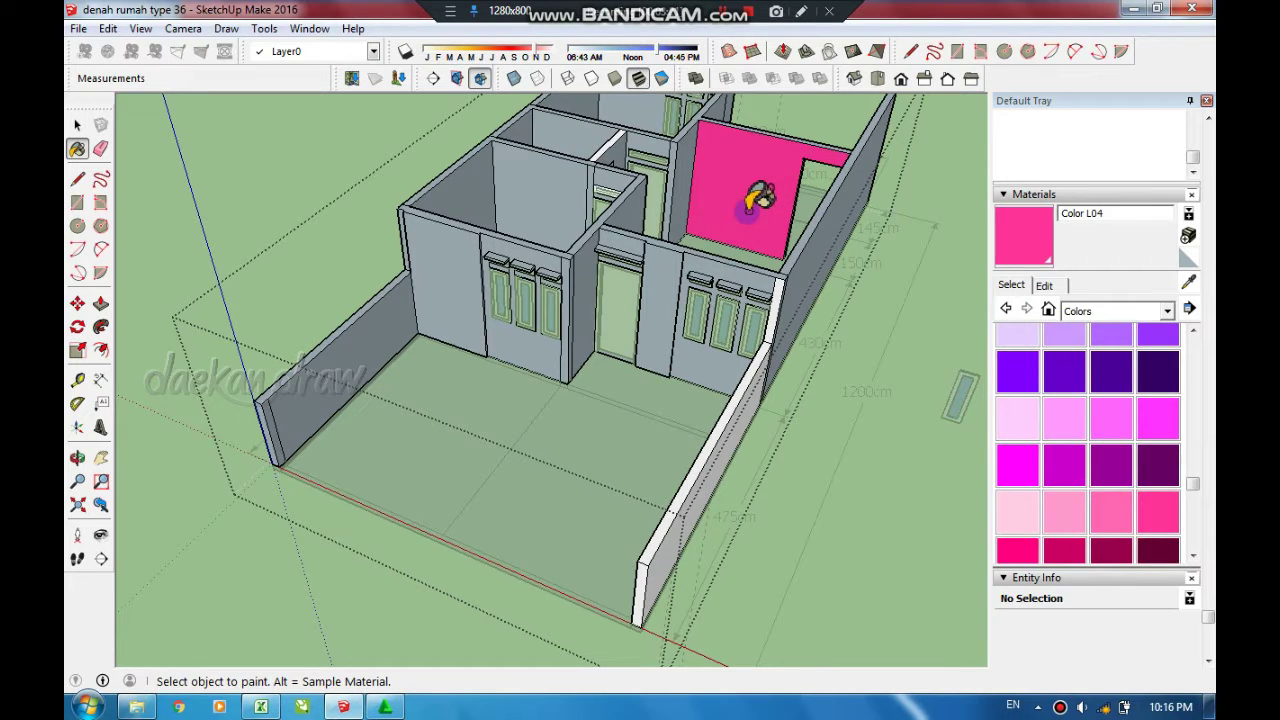
click(470, 287)
- Undo the pink, select the house group and try purple Color K07, then pink Color L03
key(ctrl+z)
key(ctrl+z)
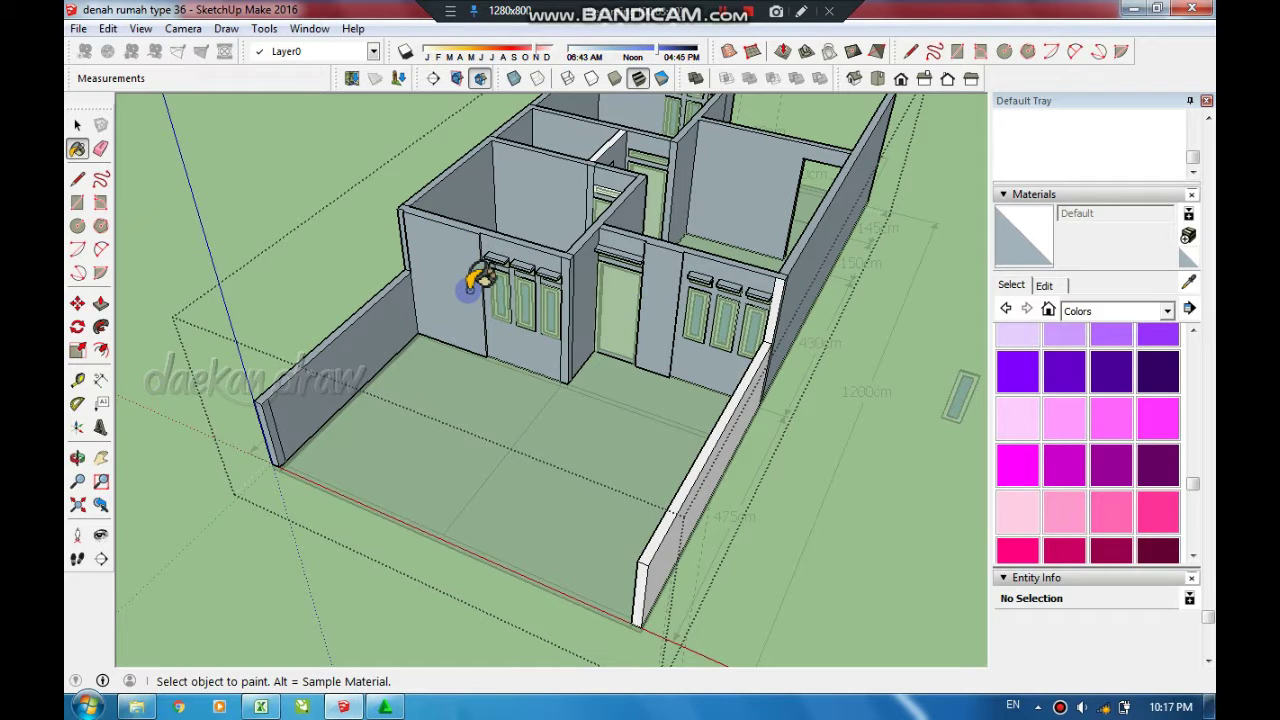
key(space)
click(770, 215)
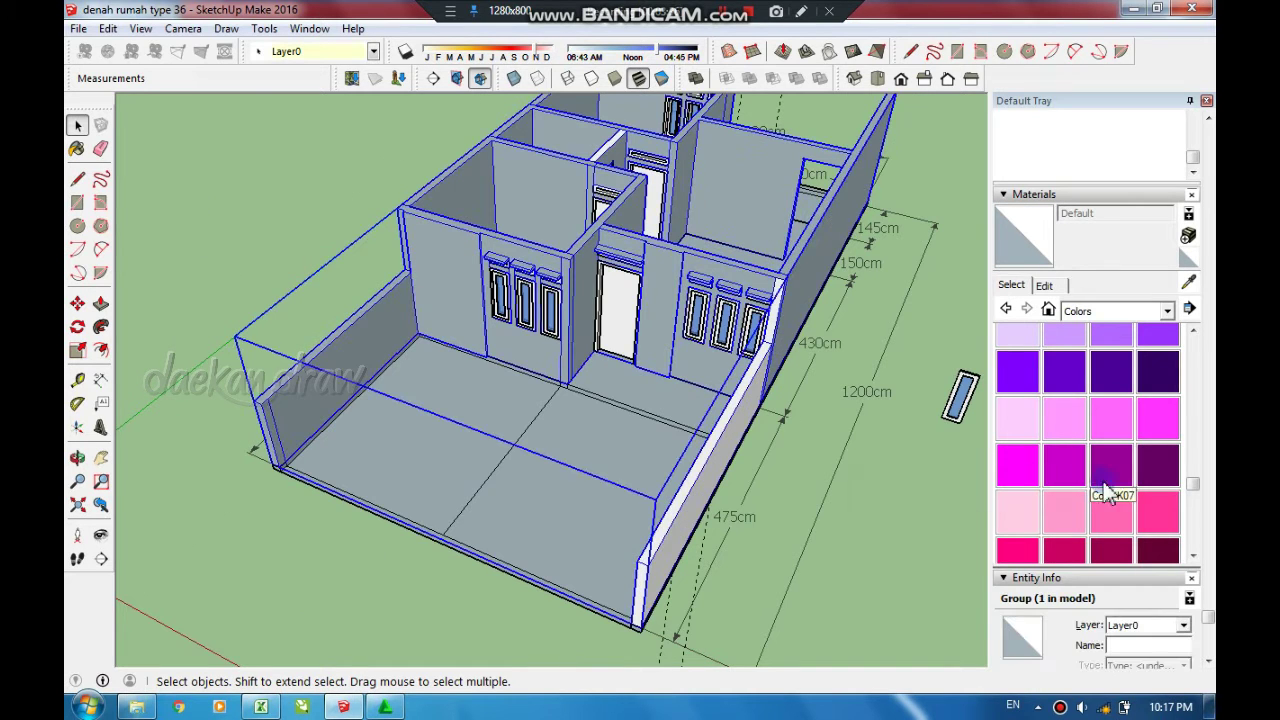
click(1106, 484)
click(740, 182)
click(1110, 510)
click(748, 160)
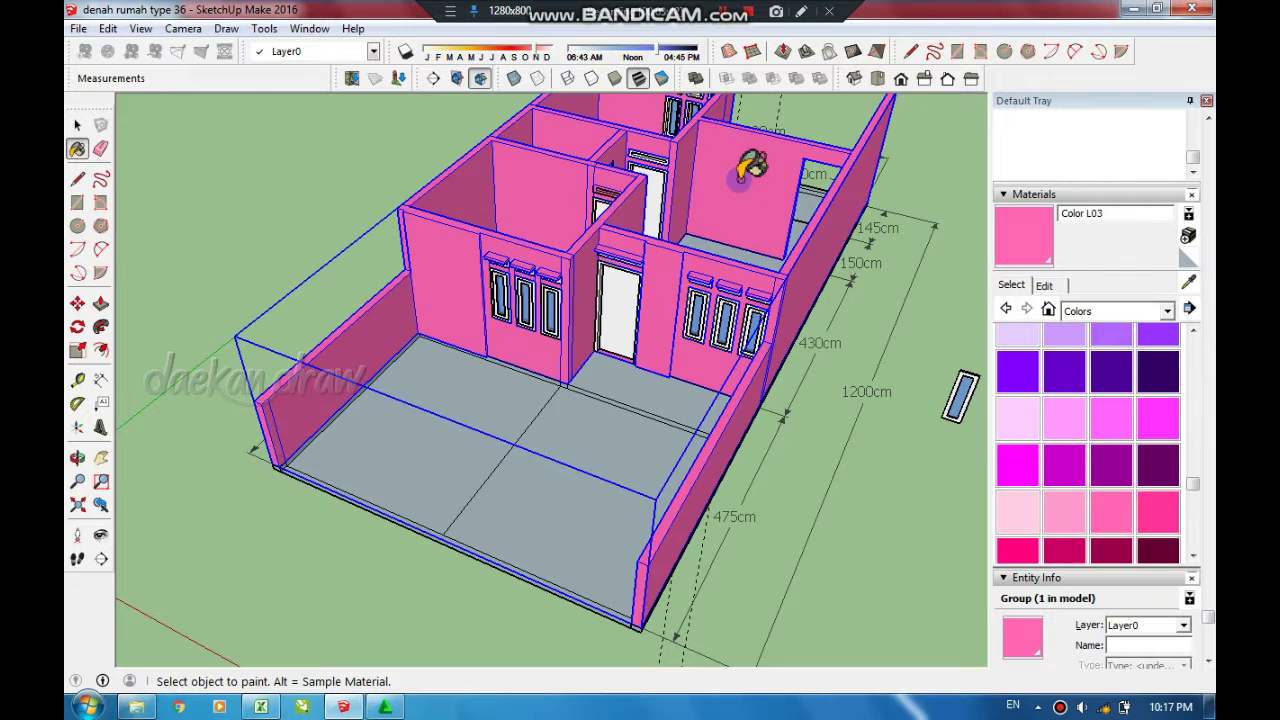
- Try cyan Color H05 and a dark teal, then settle on light cyan Color H02 for the walls
mouse_move(1193, 484)
mouse_down()
mouse_move(1200, 512)
mouse_move(1213, 456)
mouse_up()
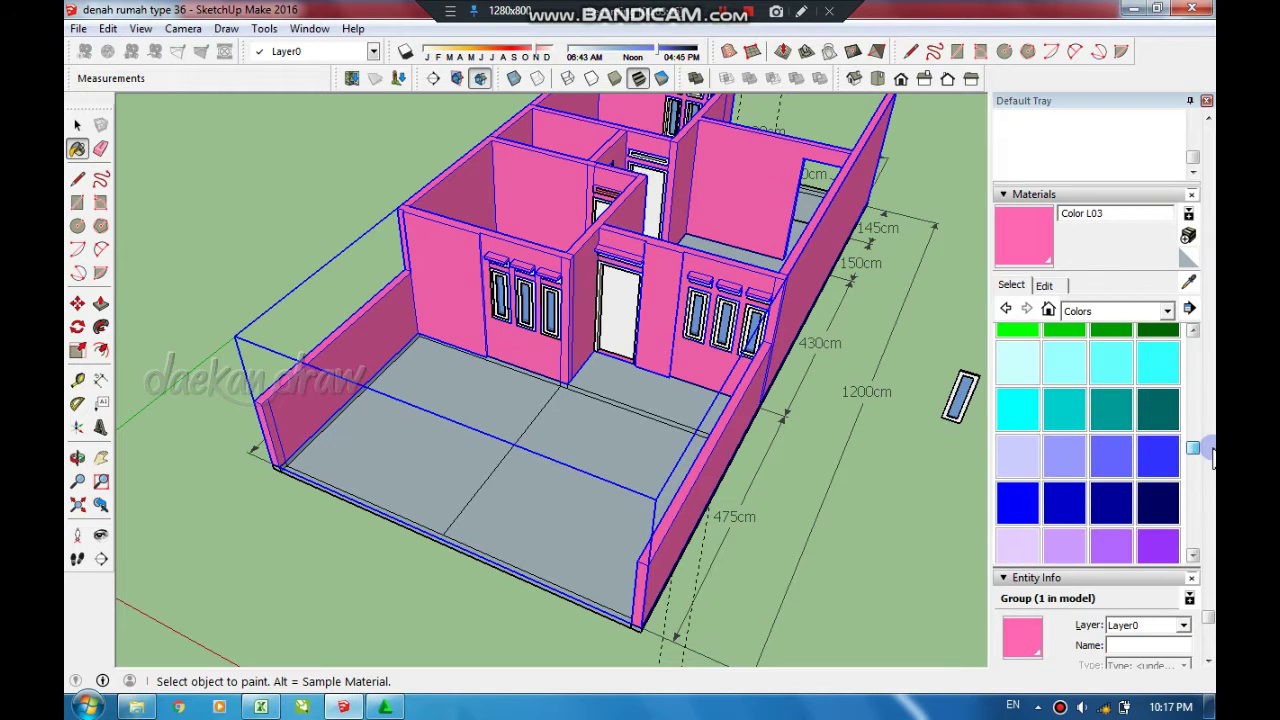
click(1040, 425)
click(803, 292)
click(1120, 420)
click(754, 200)
click(1064, 365)
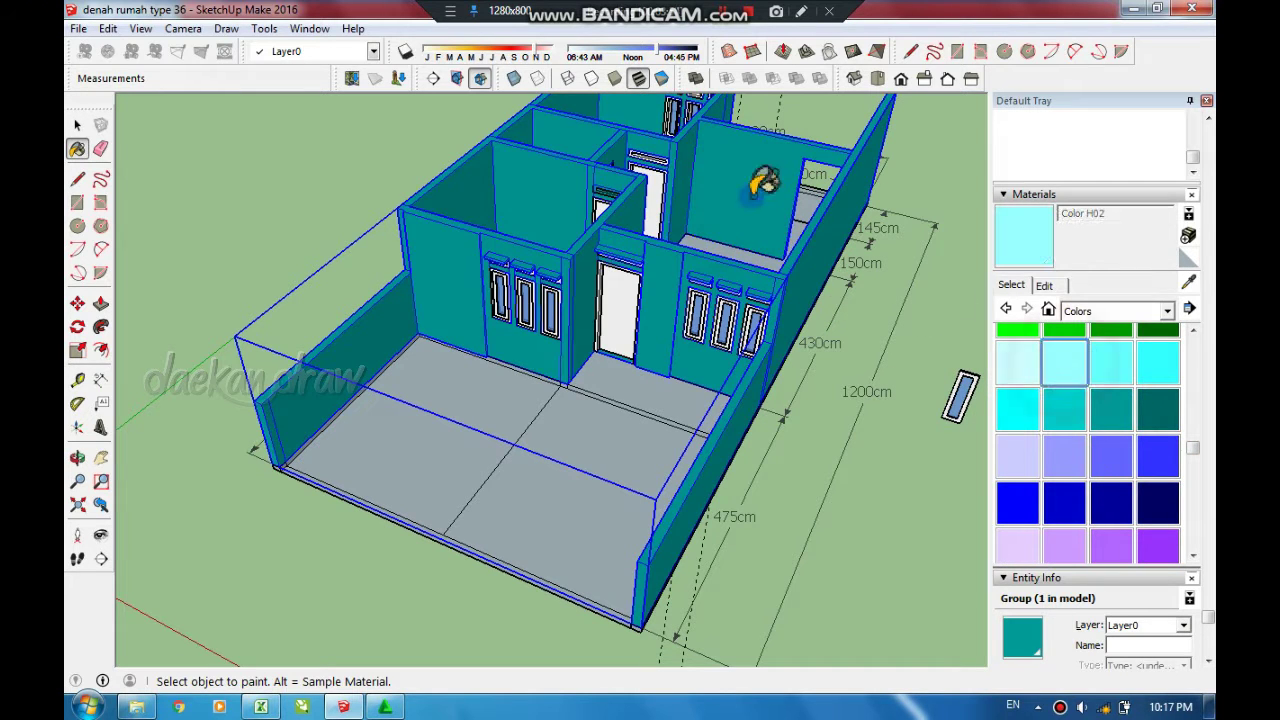
click(757, 171)
- Orbit to another side of the house and check the Edit menu's undo/redo options
mouse_move(795, 318)
middle_down()
mouse_move(505, 287)
mouse_move(717, 374)
mouse_move(606, 309)
mouse_move(734, 451)
mouse_move(508, 402)
mouse_move(450, 450)
mouse_move(300, 300)
middle_up()
key(space)
click(107, 28)
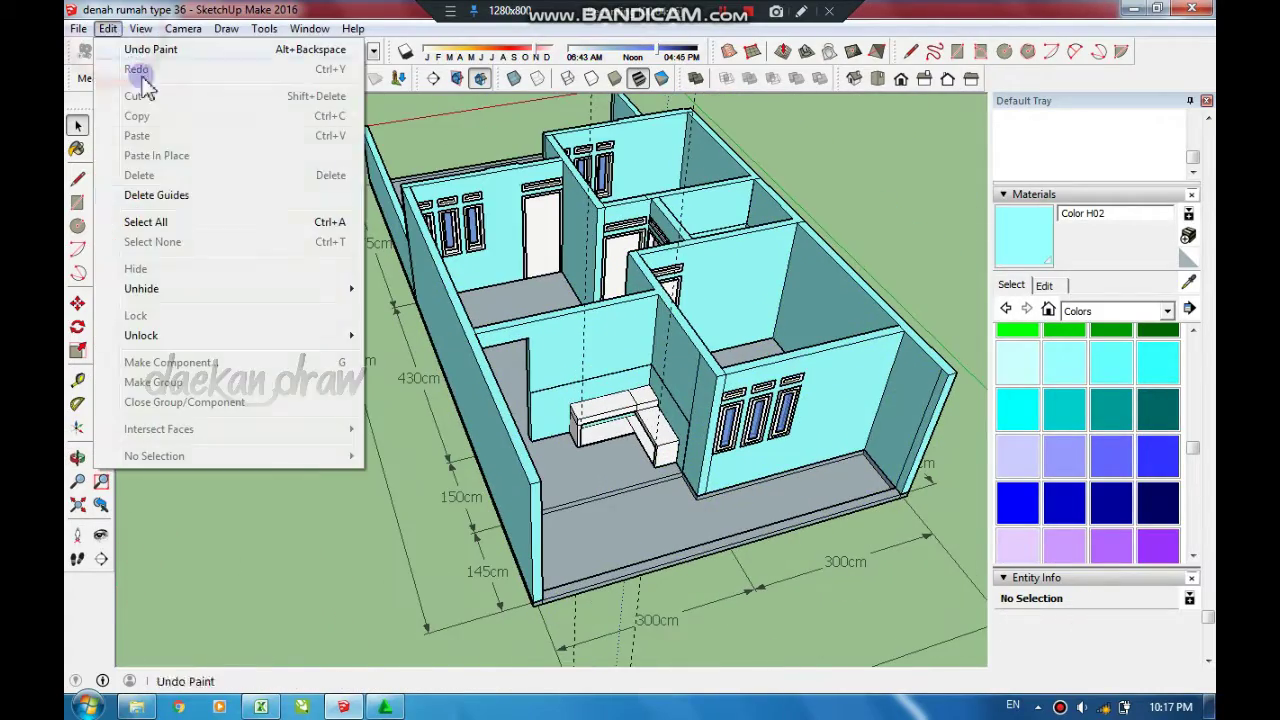
click(447, 458)
- Orbit to the L-shaped bench, select its edge and face, and bring up the face's context menu
mouse_move(556, 456)
mouse_down()
mouse_move(406, 386)
mouse_move(523, 420)
mouse_up()
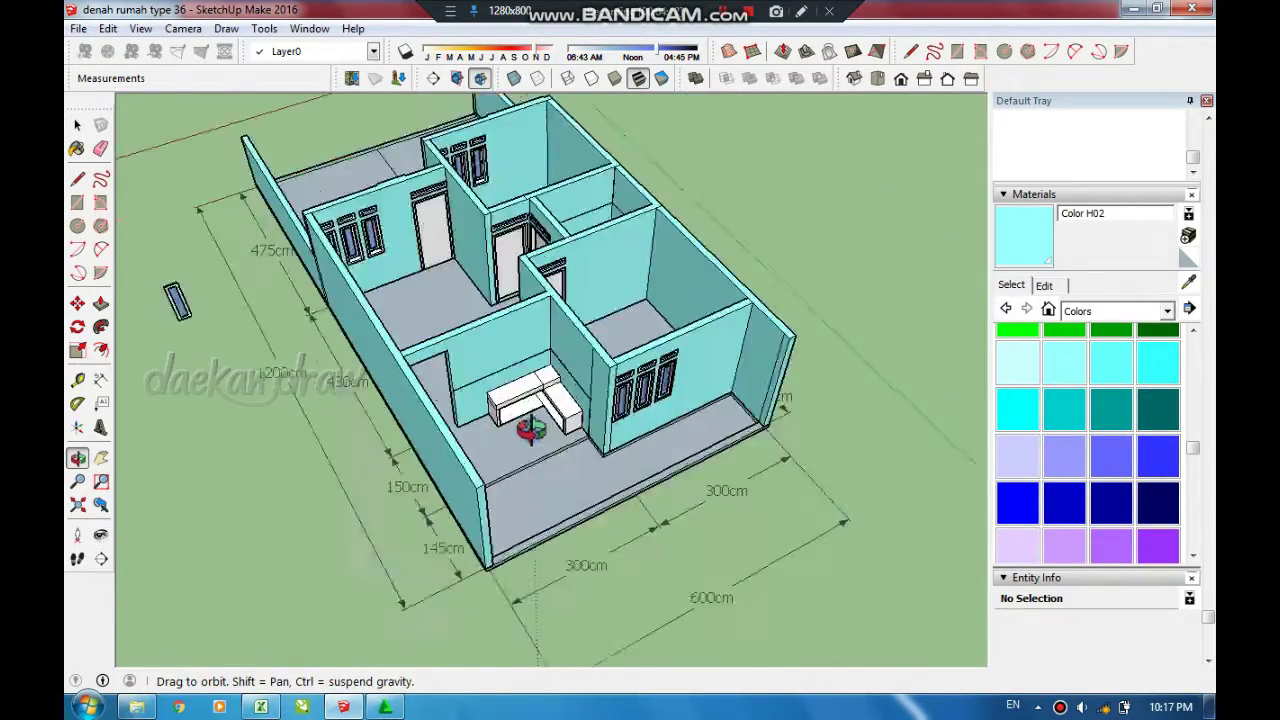
scroll(503, 486, up, 5)
scroll(657, 398, up, 3)
key(space)
click(500, 434)
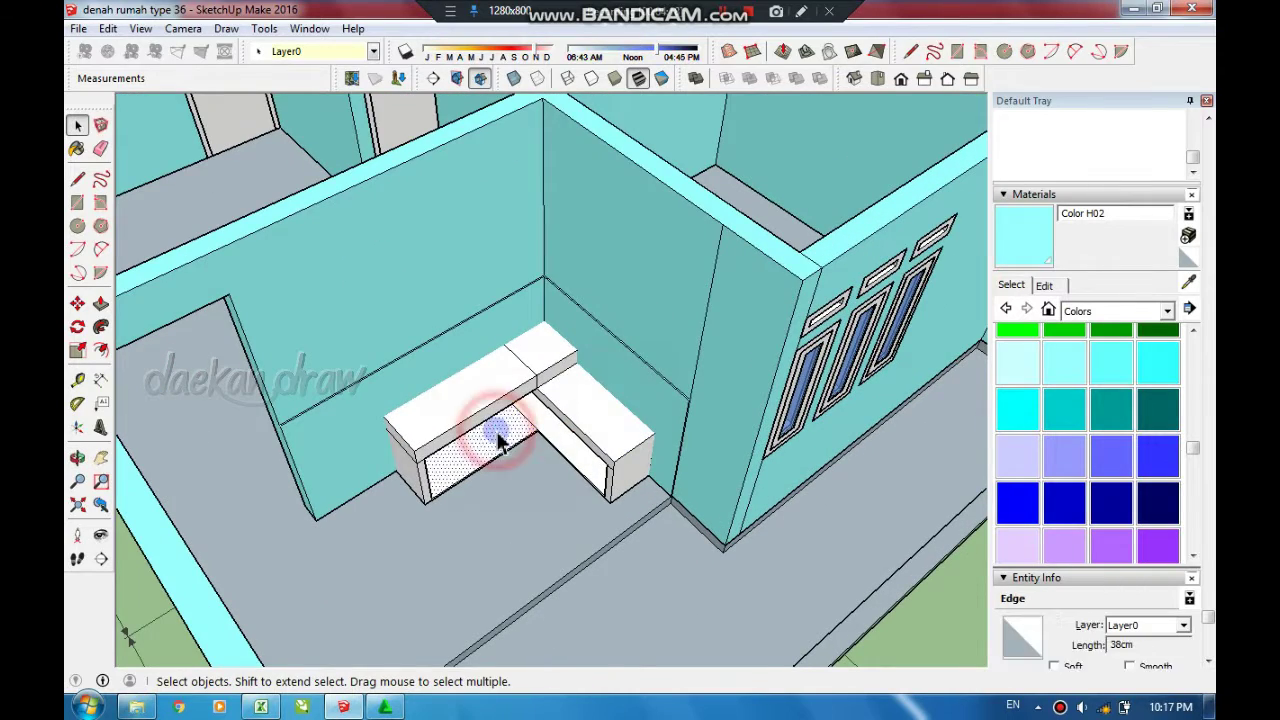
click(571, 406)
scroll(563, 418, down, 3)
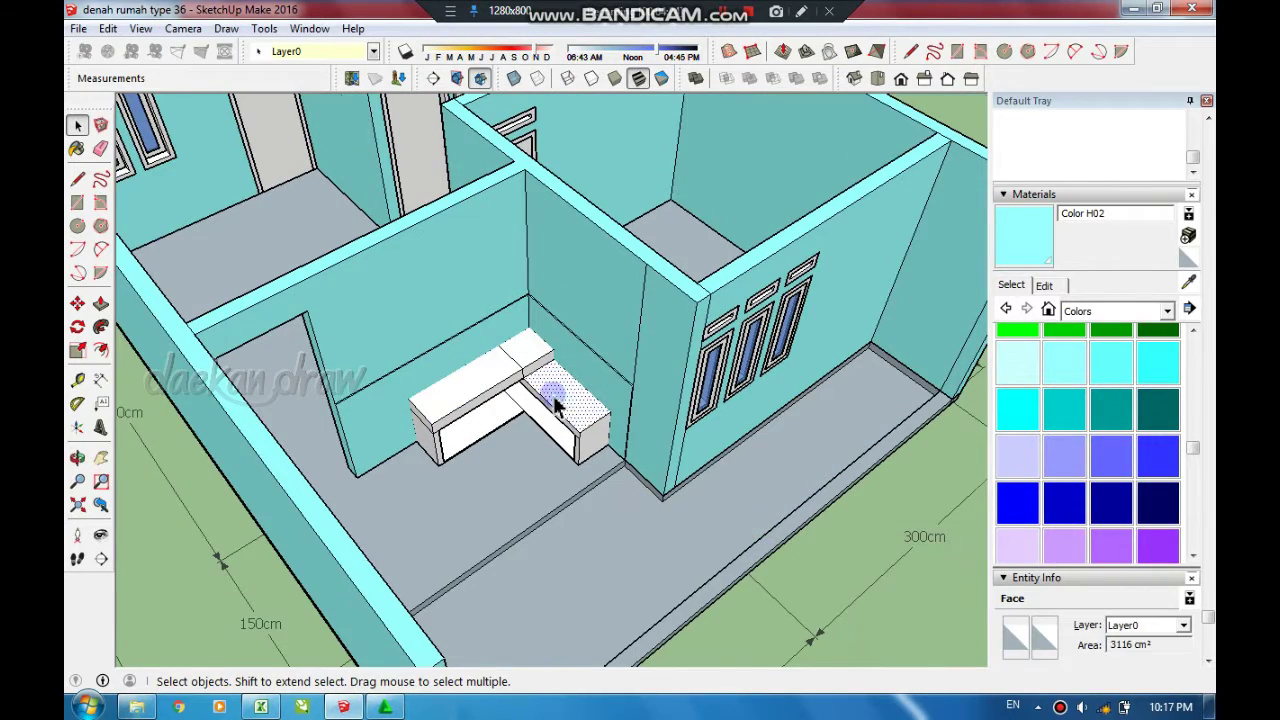
scroll(556, 404, up, 2)
right_click(545, 388)
- Switch the Materials library to Tile and pick Square Glass Tile 03
click(783, 507)
click(895, 600)
click(1167, 310)
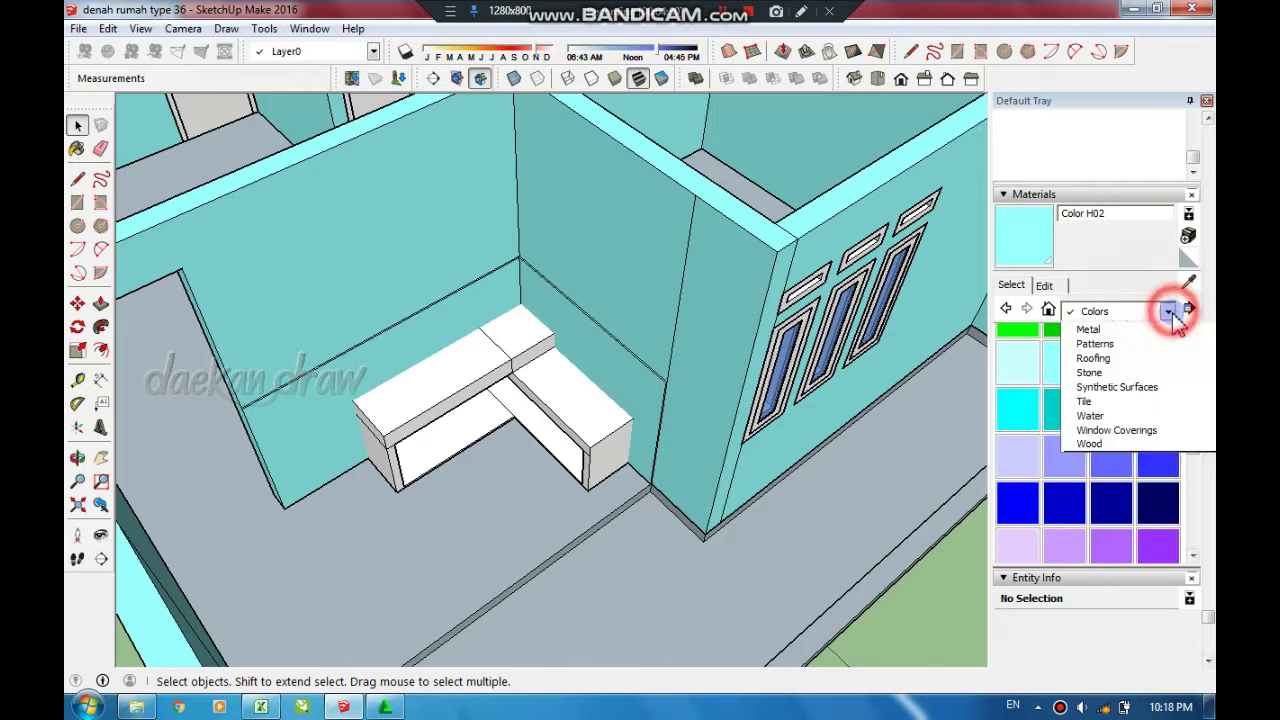
click(1090, 402)
click(1158, 454)
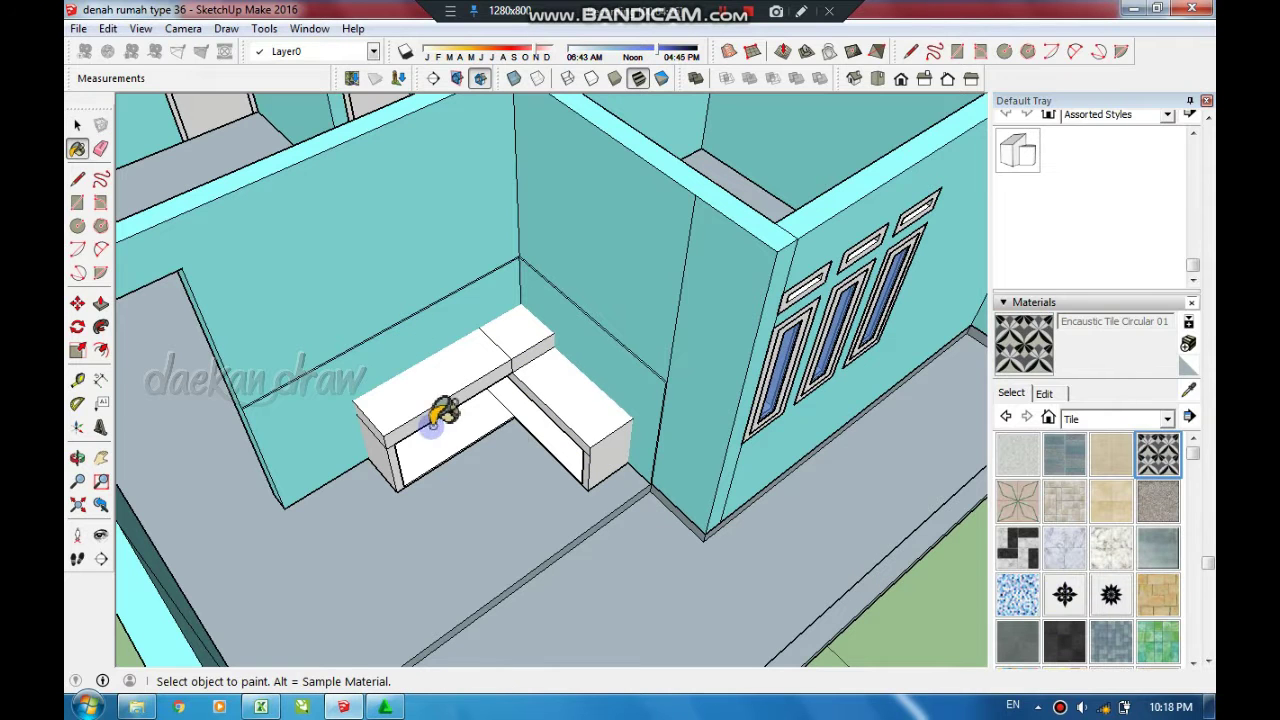
scroll(1082, 575, down, 2)
click(553, 395)
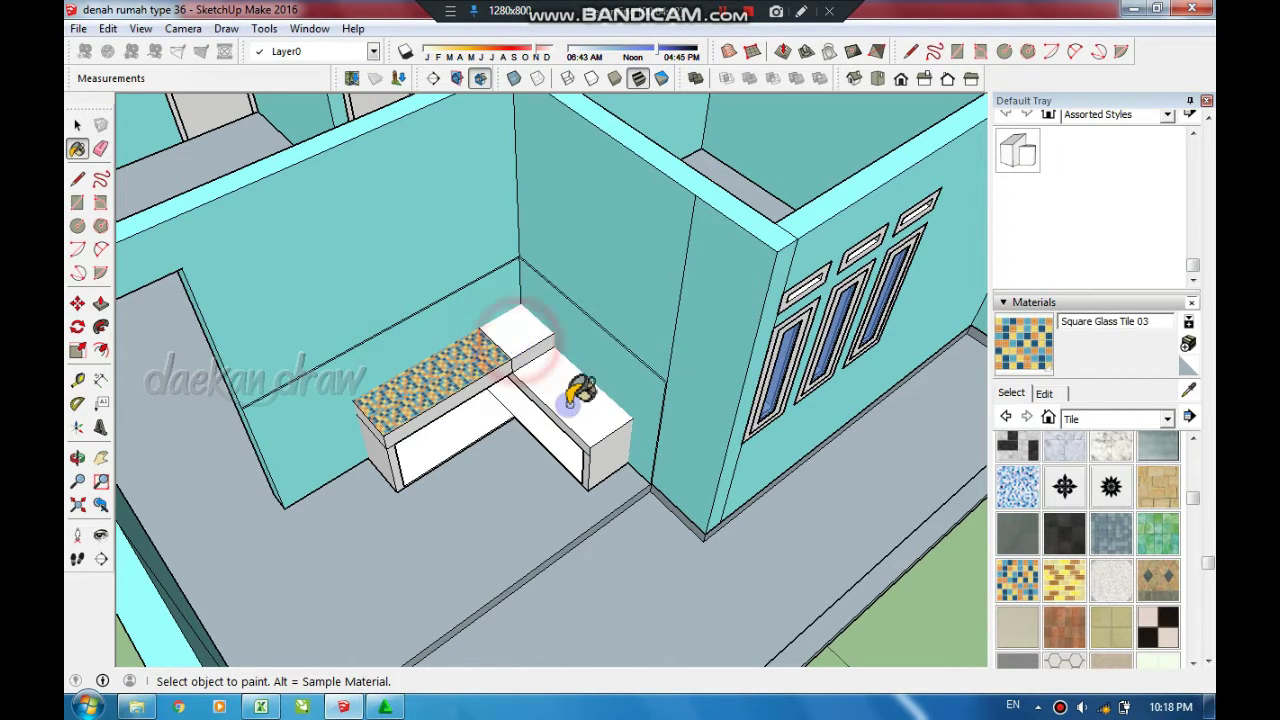
- Paint the bench top, front, wing, end and inner faces with Square Glass Tile 03
click(566, 380)
scroll(400, 406, up, 3)
scroll(274, 414, up, 3)
click(687, 235)
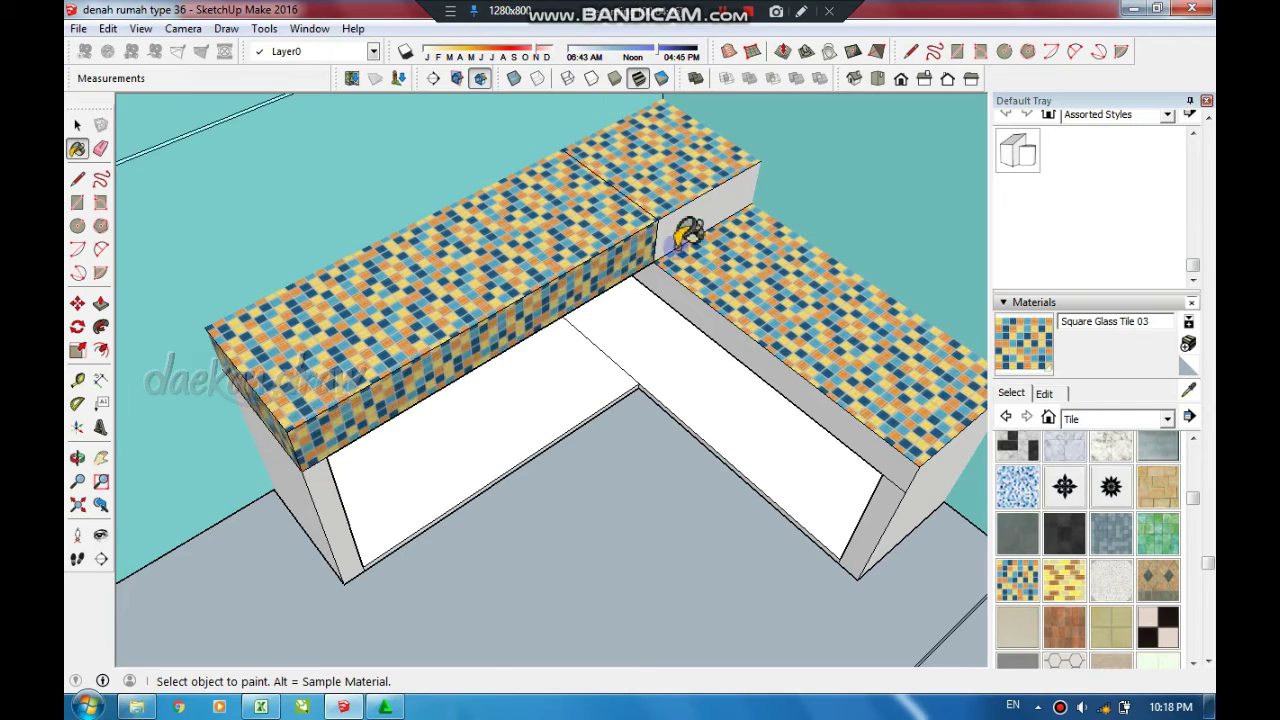
click(704, 310)
scroll(609, 320, down, 2)
scroll(834, 434, up, 2)
click(834, 434)
click(218, 465)
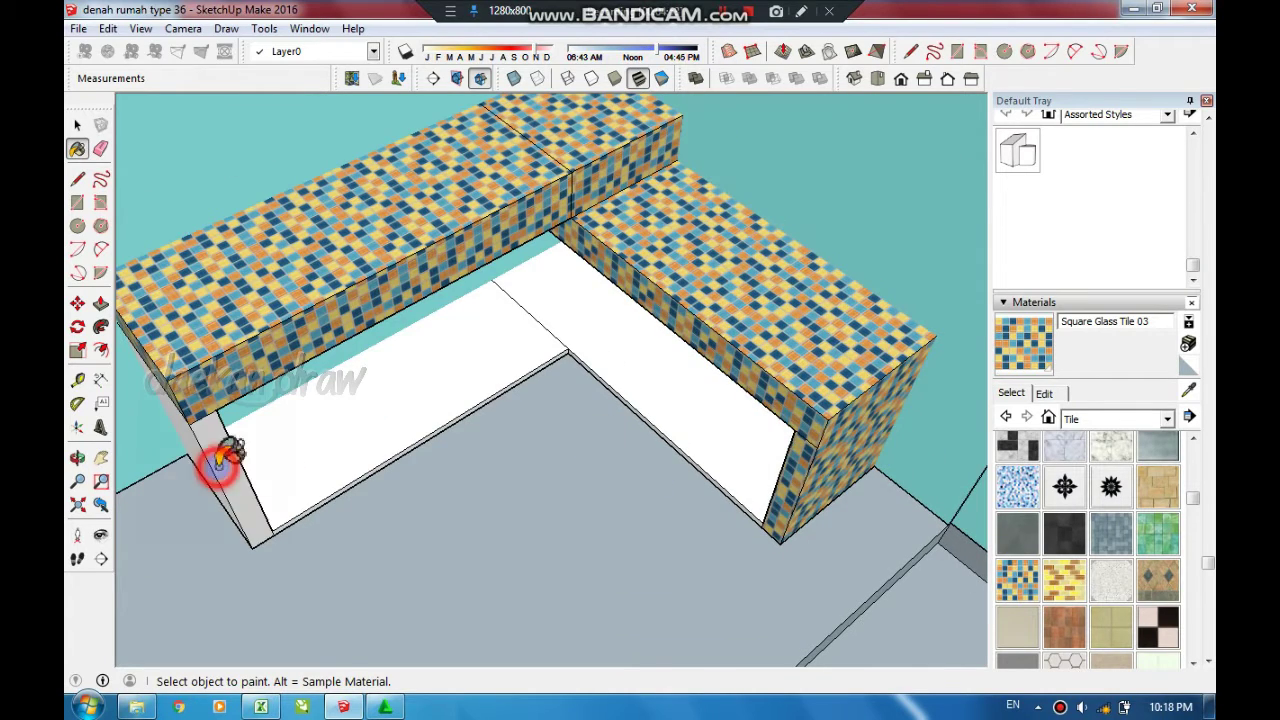
click(400, 395)
click(600, 457)
scroll(606, 443, down, 5)
- Enter the room's wall group for editing and choose Square Glass Tile 04
key(space)
click(665, 287)
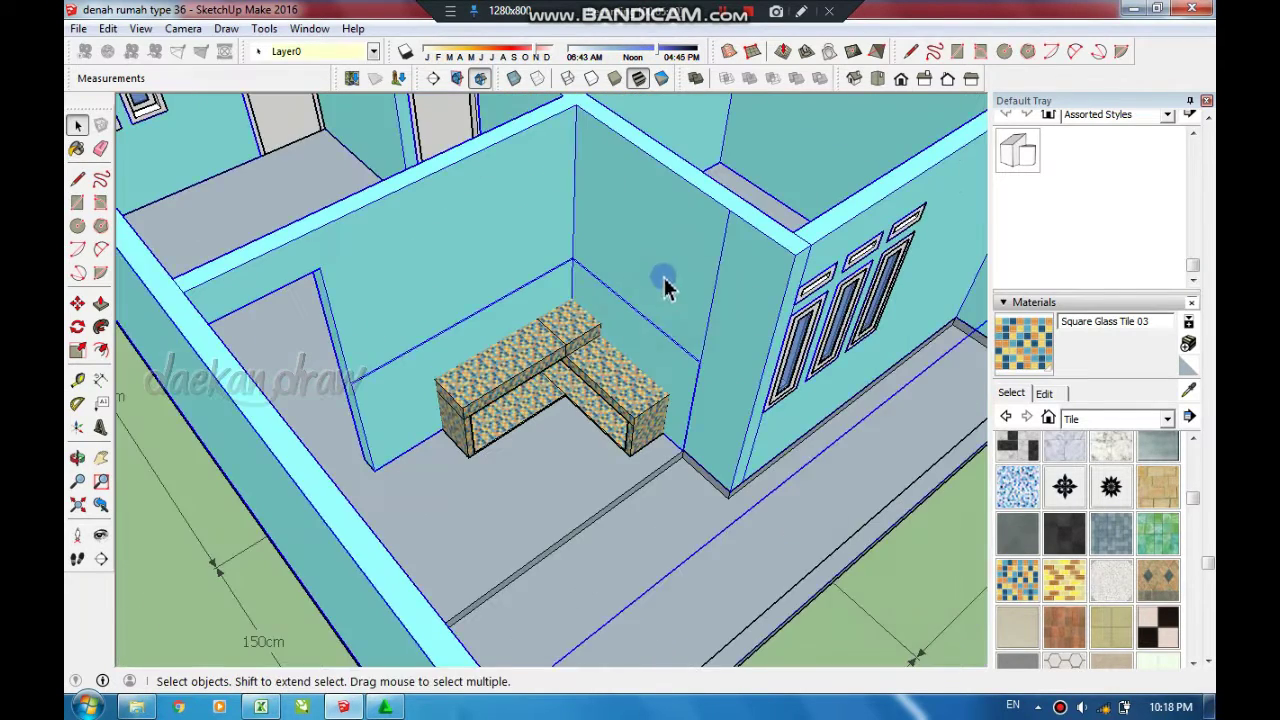
right_click(665, 287)
click(729, 366)
click(1063, 580)
- Paint the walls behind and beside the bench with Square Glass Tile 04
click(457, 309)
click(645, 370)
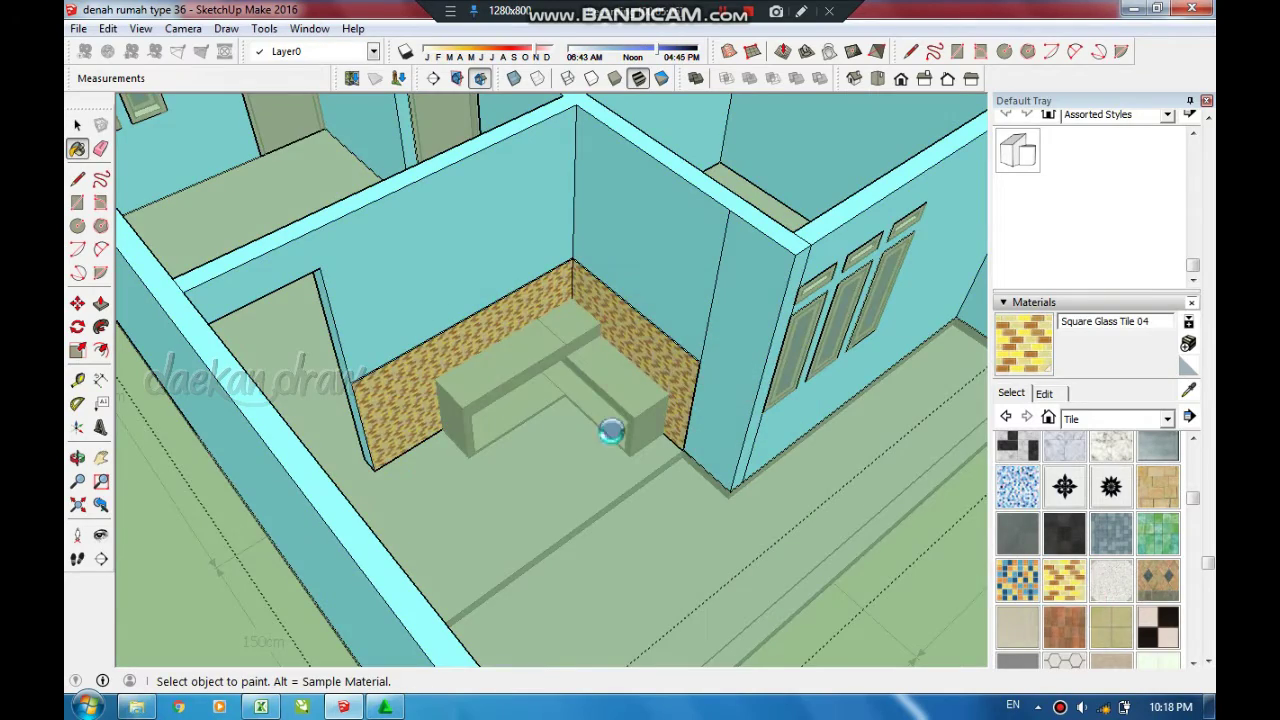
scroll(580, 410, down, 3)
mouse_move(570, 395)
middle_down()
mouse_move(757, 420)
mouse_move(443, 243)
mouse_move(423, 109)
middle_up()
click(502, 258)
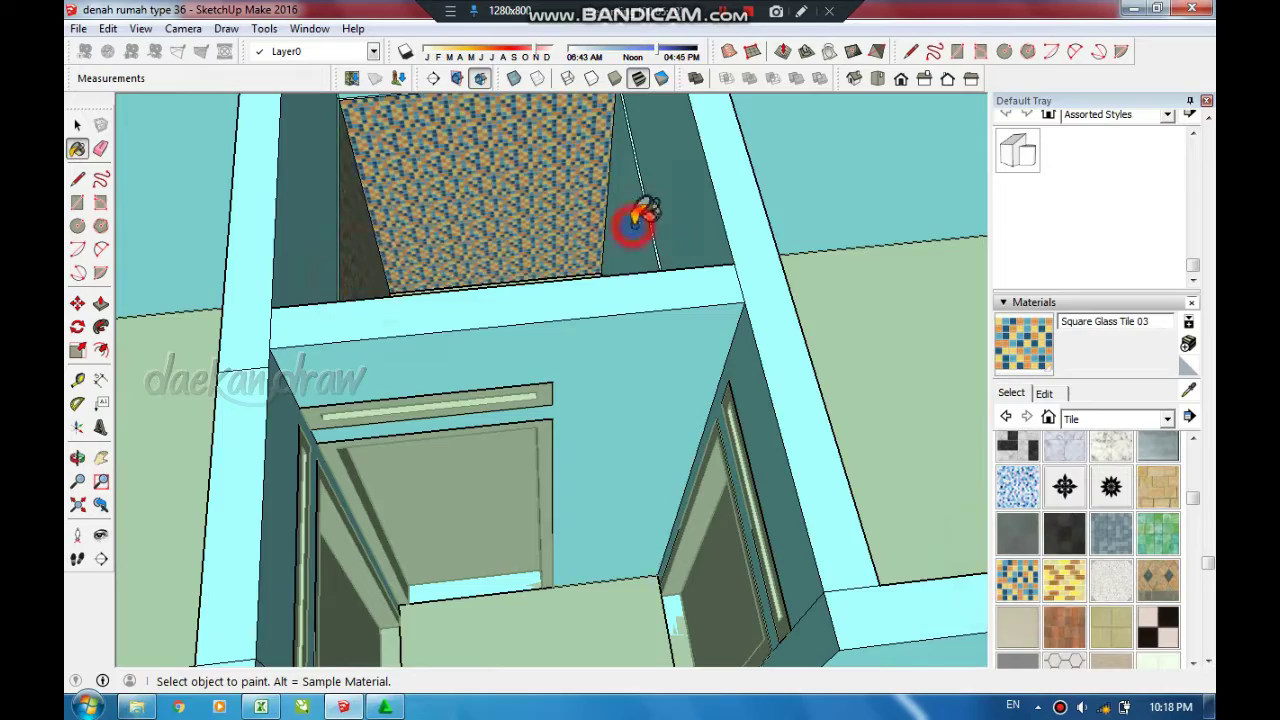
scroll(529, 294, down, 3)
mouse_move(529, 294)
middle_down()
mouse_move(529, 314)
mouse_move(766, 518)
mouse_move(634, 354)
mouse_move(694, 366)
mouse_move(548, 405)
middle_up()
scroll(548, 405, down, 3)
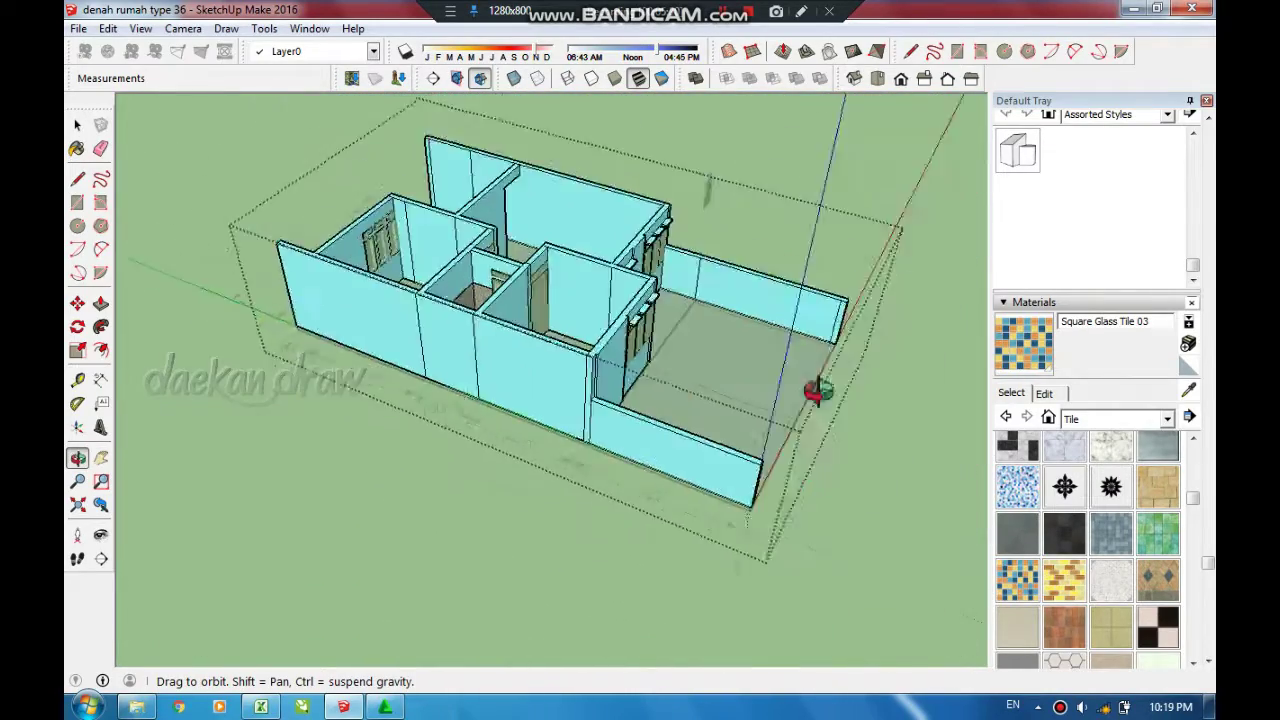
mouse_move(820, 391)
middle_down()
mouse_move(554, 514)
mouse_move(838, 532)
middle_up()
key(space)
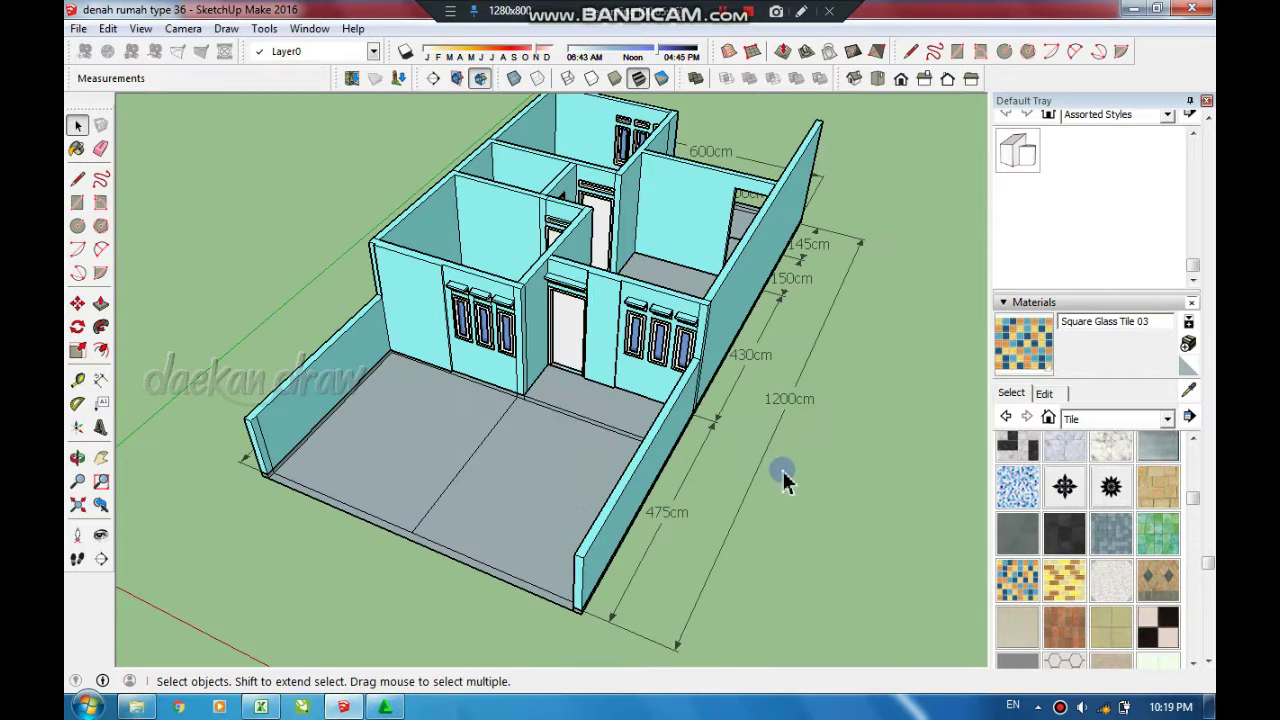
- Turn the view toward the front yard and open the house group for editing
mouse_move(784, 480)
middle_down()
mouse_move(557, 500)
mouse_move(846, 531)
middle_up()
click(586, 509)
right_click(586, 204)
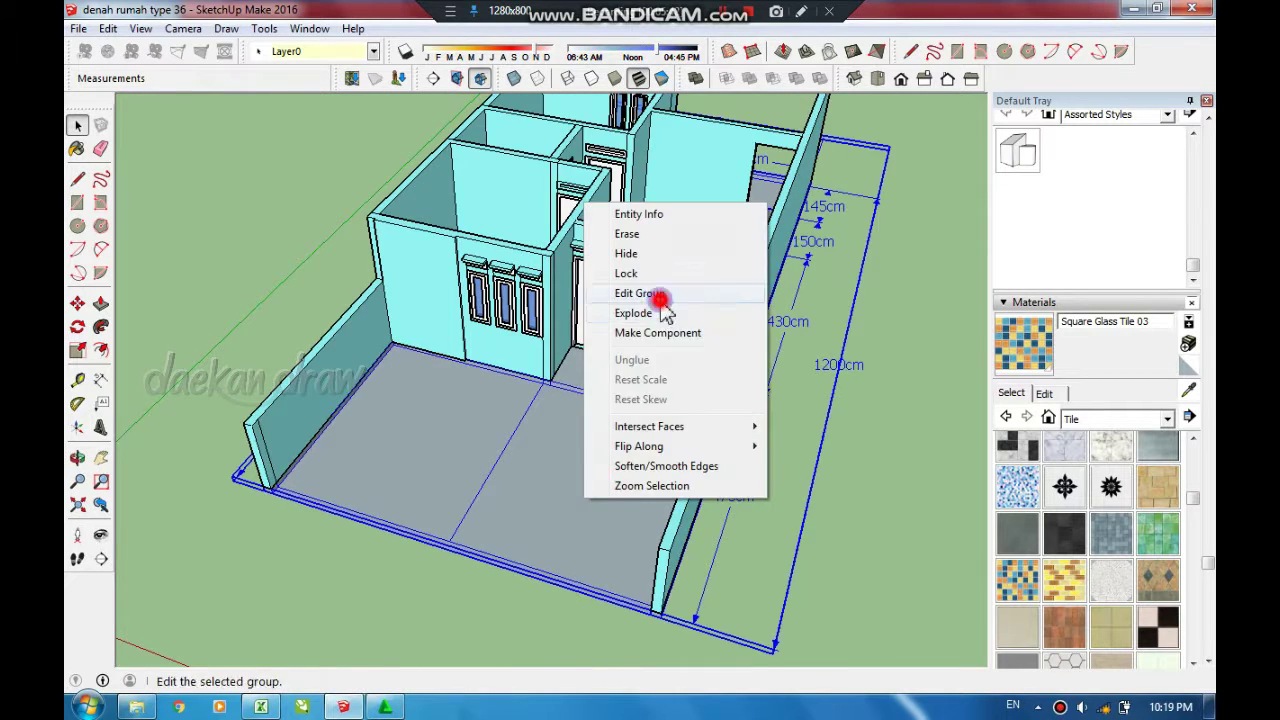
click(640, 293)
scroll(1090, 553, down, 3)
scroll(1090, 553, down, 2)
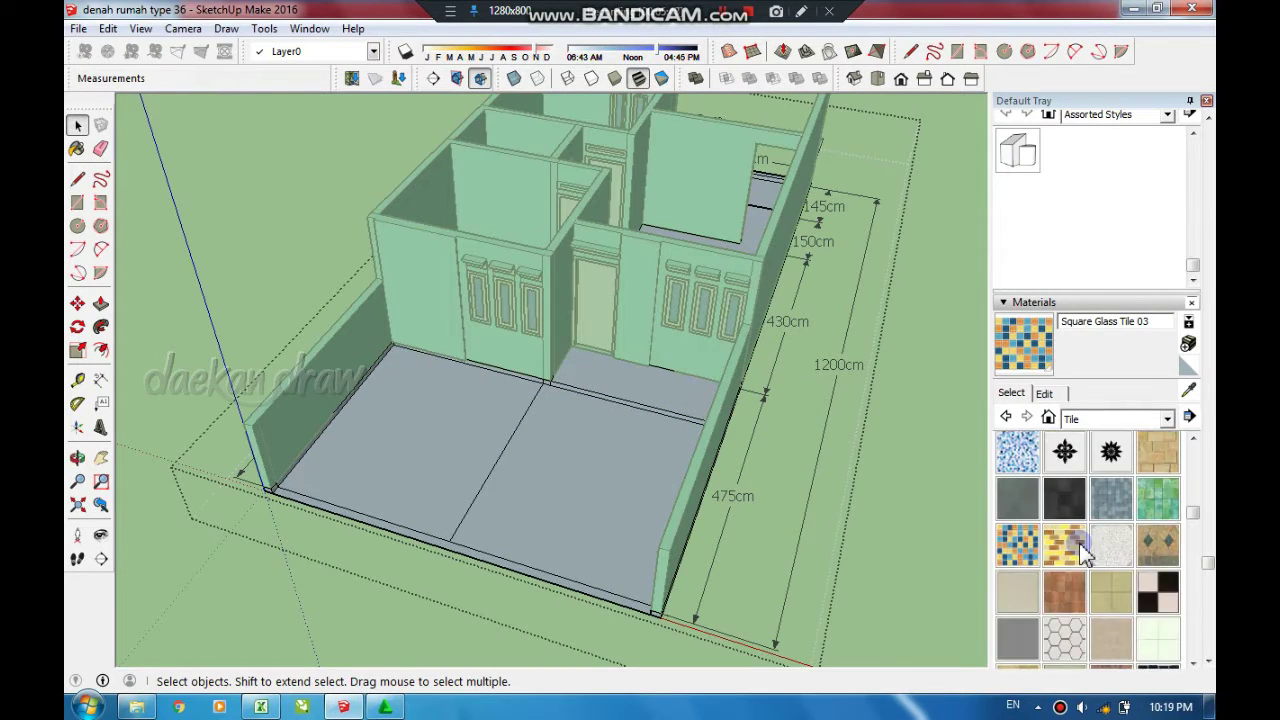
scroll(1090, 553, up, 3)
scroll(1090, 560, up, 3)
- Floor the porch and back room in Marble Carrara and pave the right yard Tile Hexagon White
click(1020, 553)
click(595, 370)
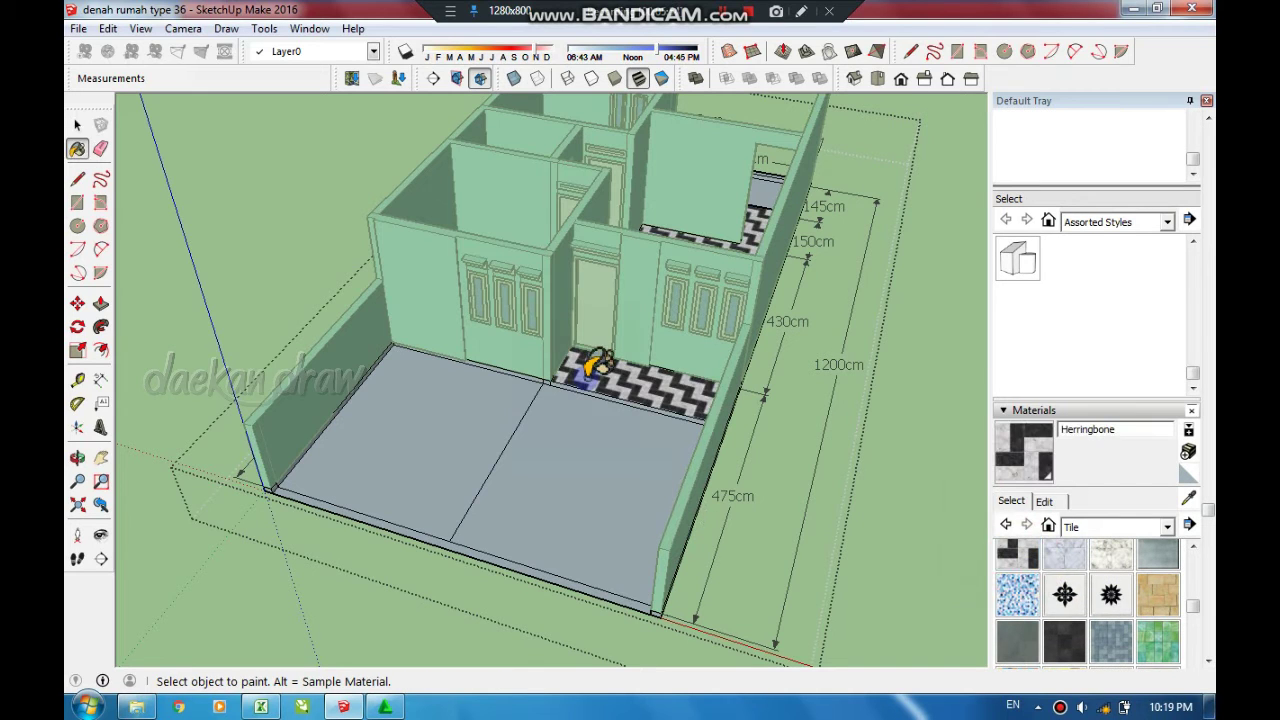
click(1064, 555)
click(650, 392)
scroll(1080, 550, down, 3)
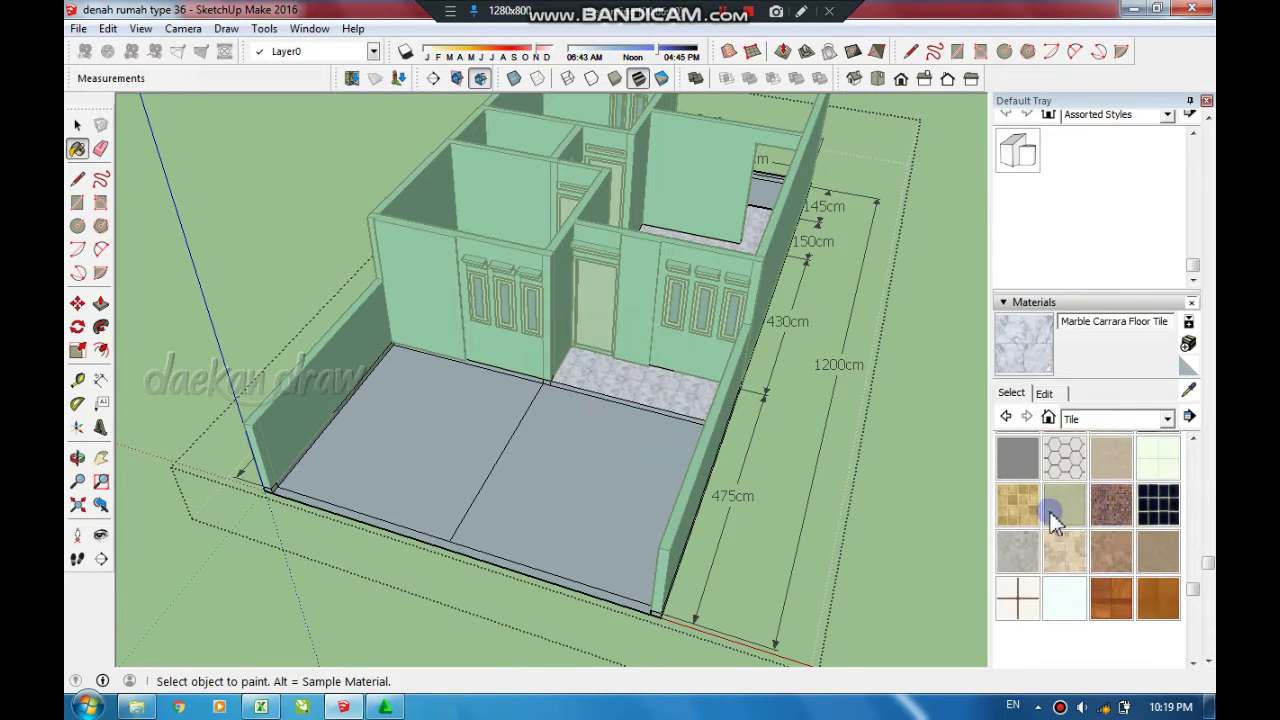
click(1058, 462)
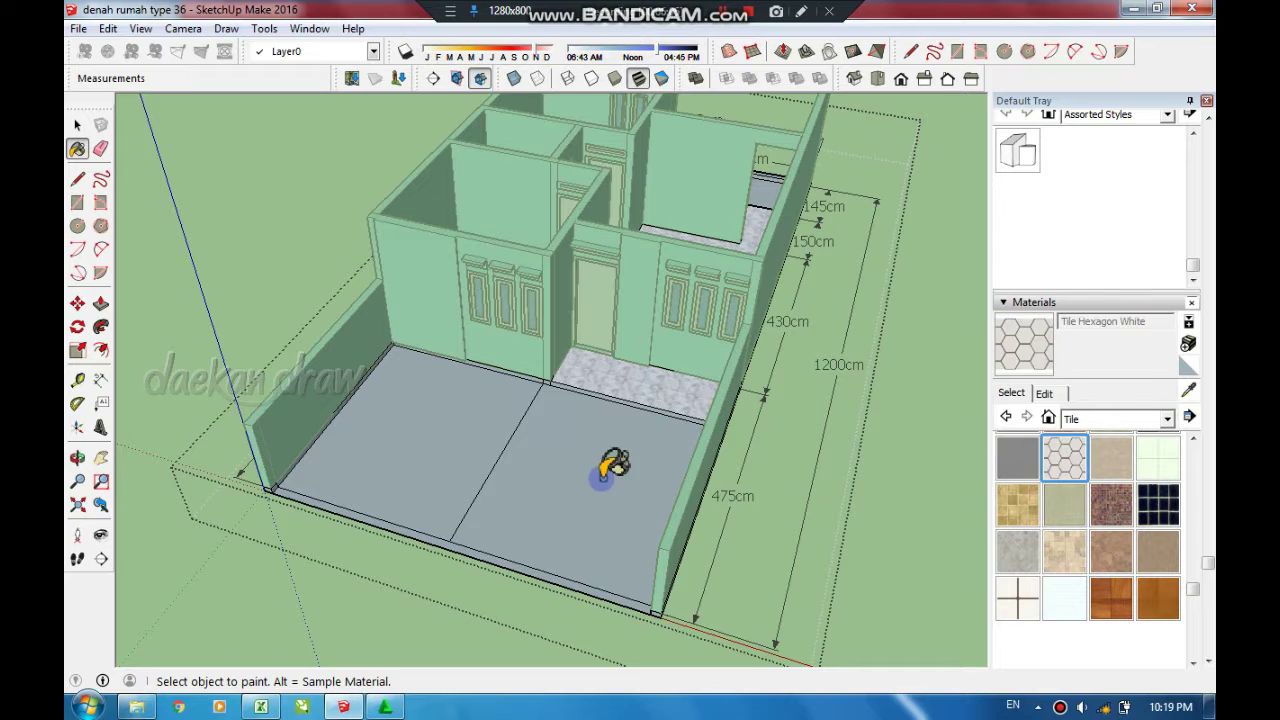
click(600, 470)
- Switch to the Landscaping collection and paint the left yard Grass Dark Green
click(1167, 418)
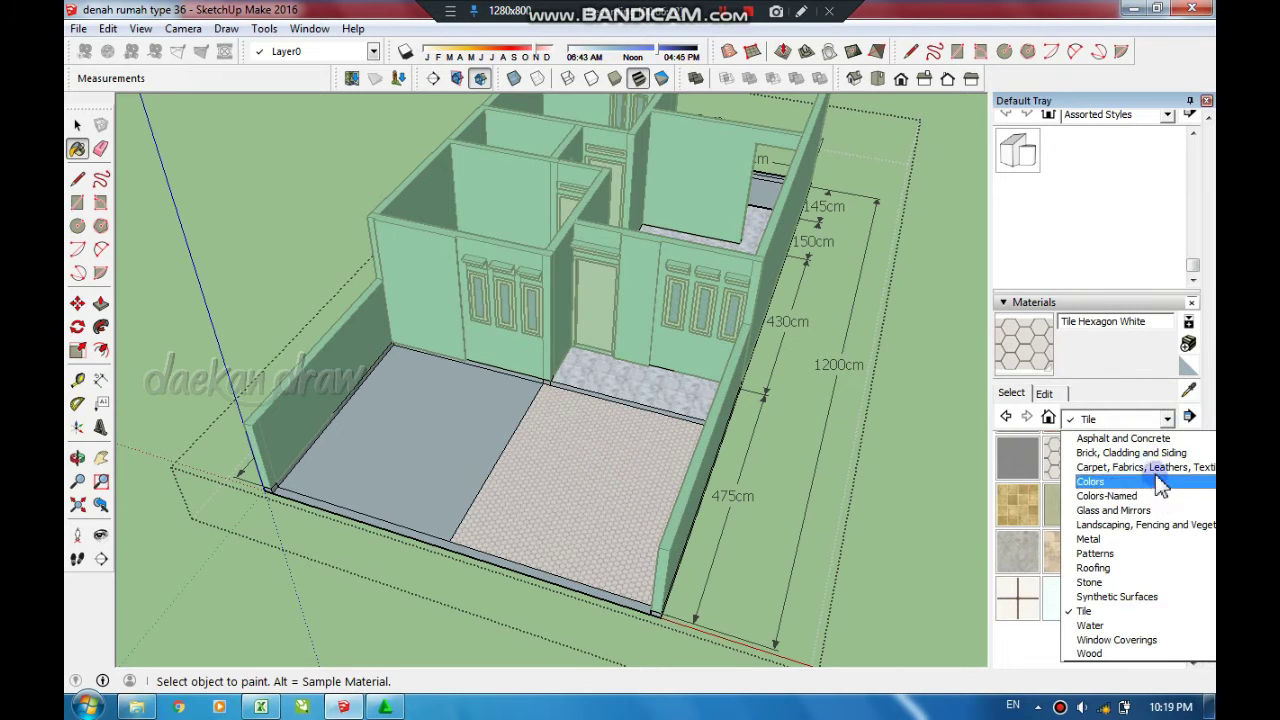
click(1122, 438)
click(1167, 418)
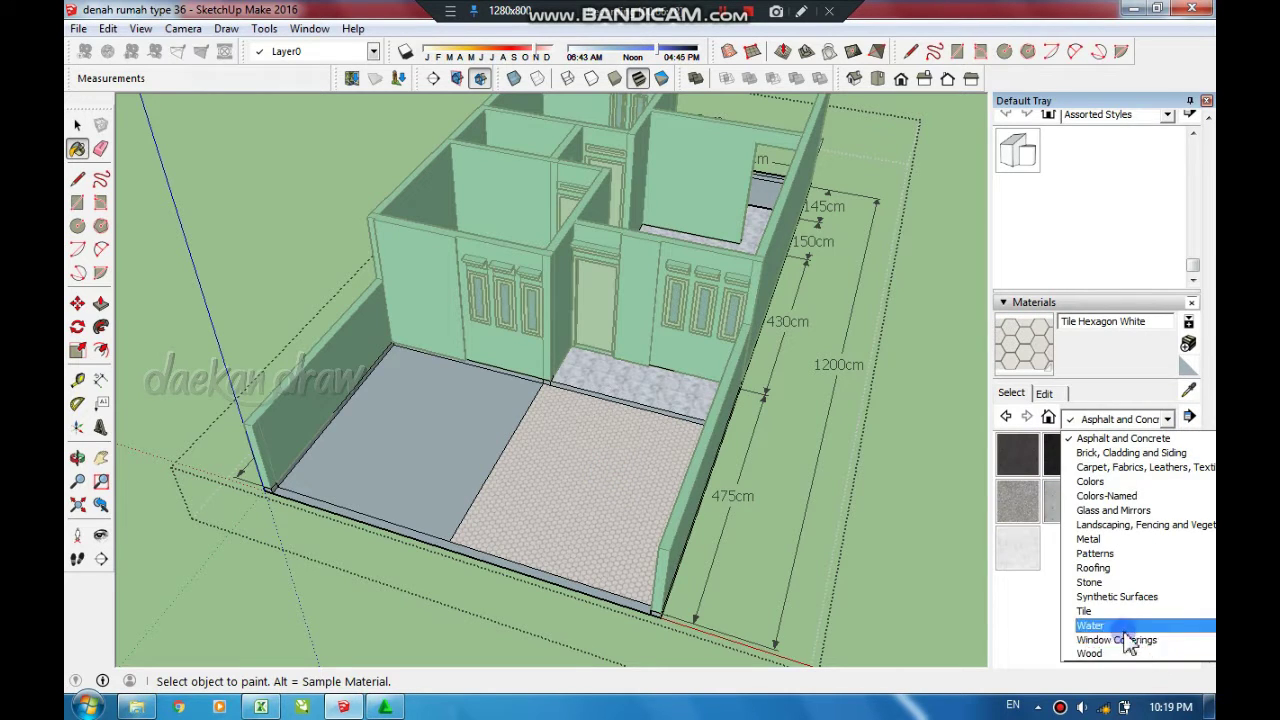
click(1128, 640)
click(1167, 418)
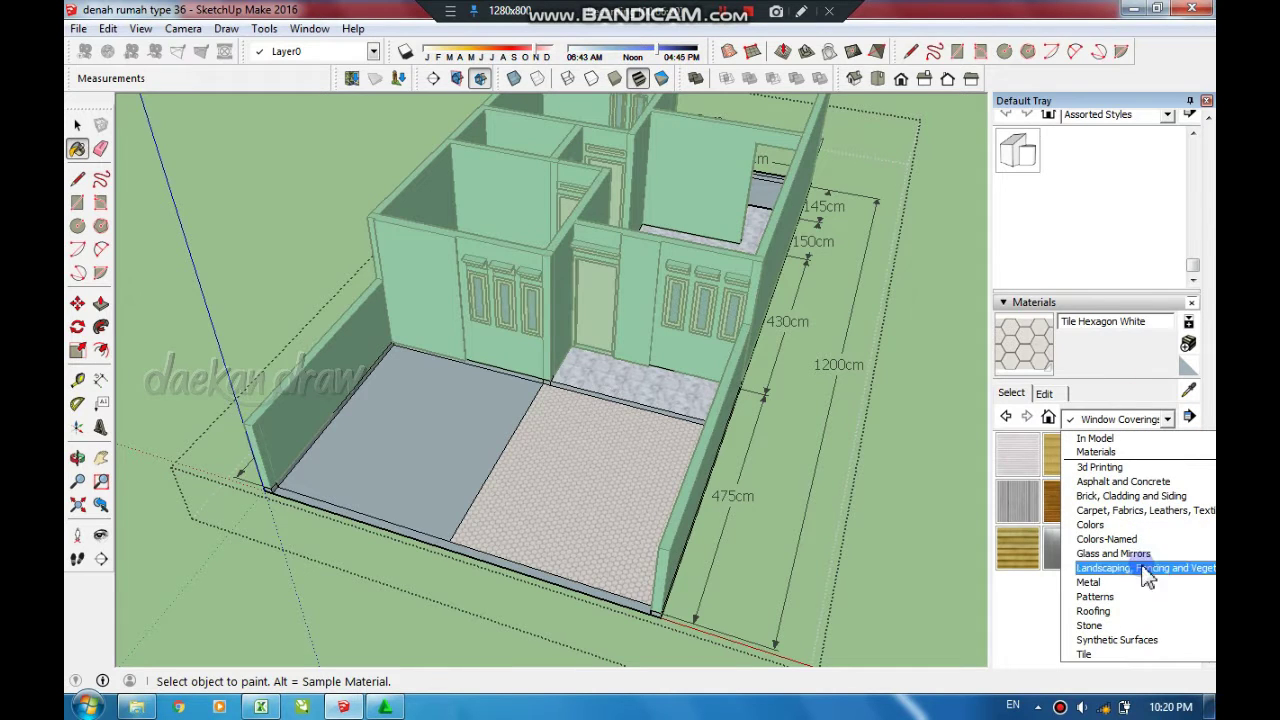
click(1117, 640)
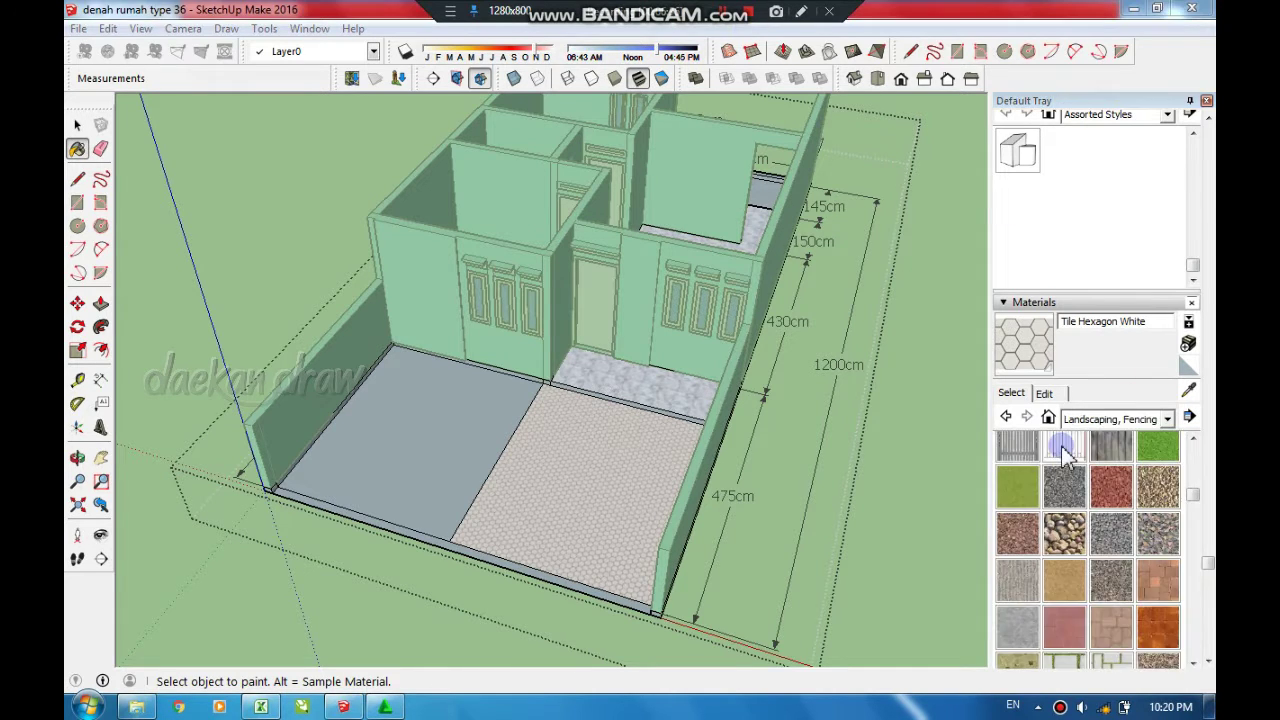
click(1064, 533)
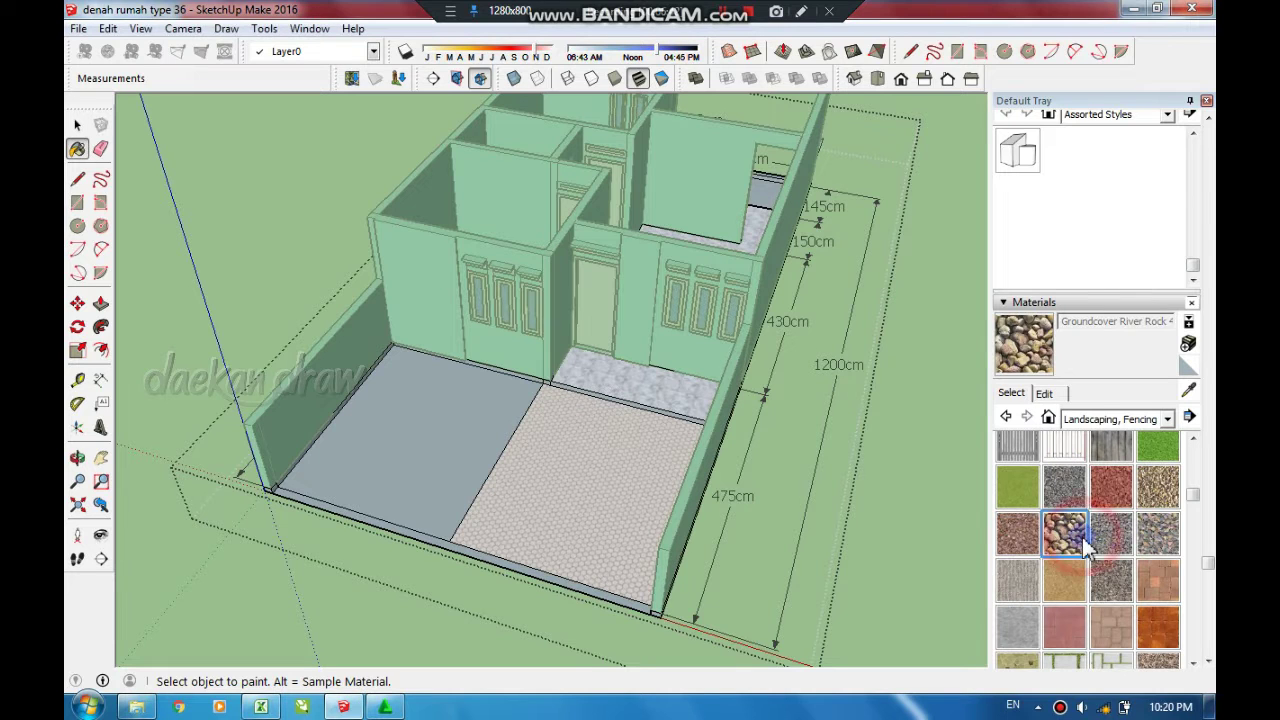
scroll(1040, 590, down, 3)
scroll(1130, 580, up, 3)
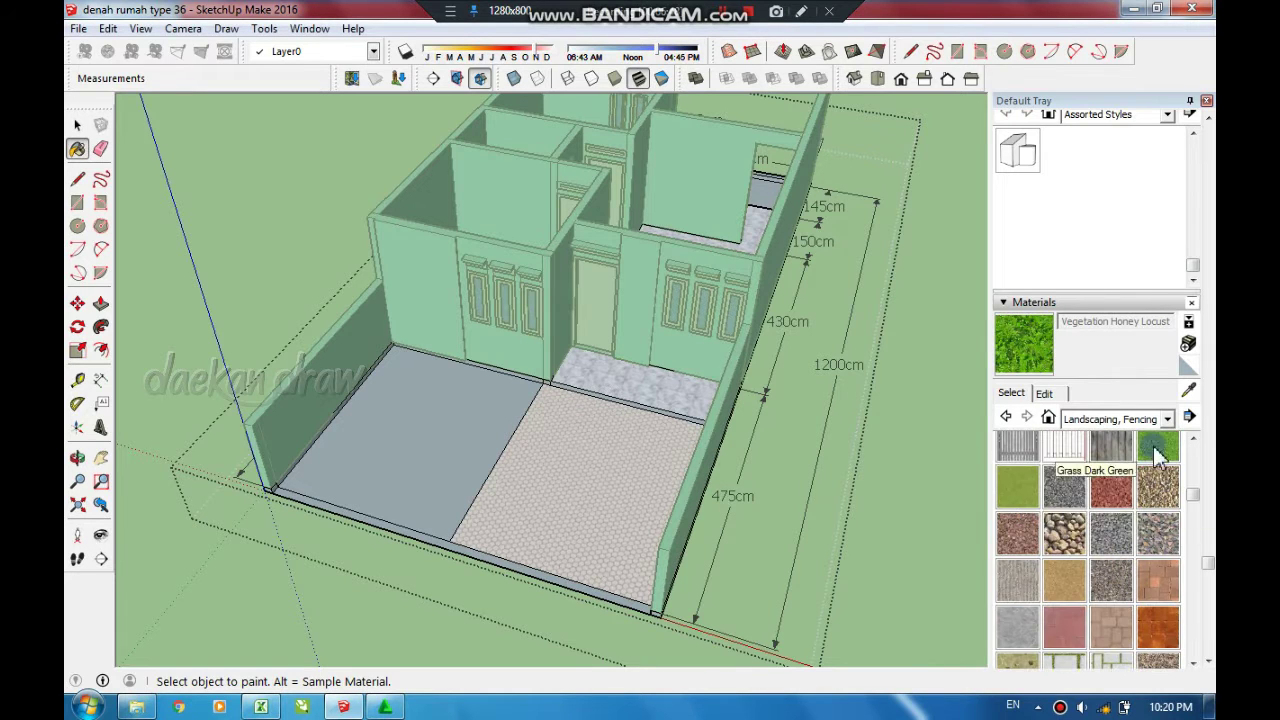
click(508, 478)
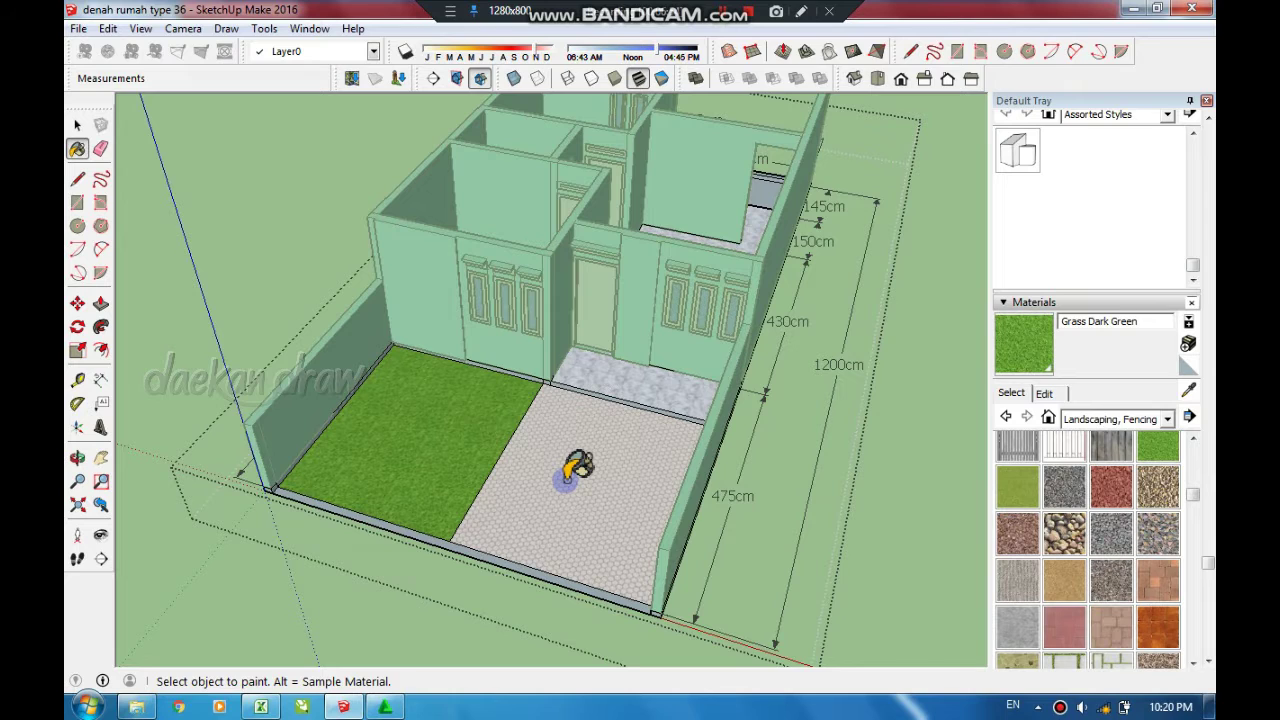
- Cover the side strip with Groundcover River Rock and set its texture width to 30 cm
mouse_move(488, 473)
middle_down()
mouse_move(591, 457)
mouse_move(786, 563)
mouse_move(765, 487)
middle_up()
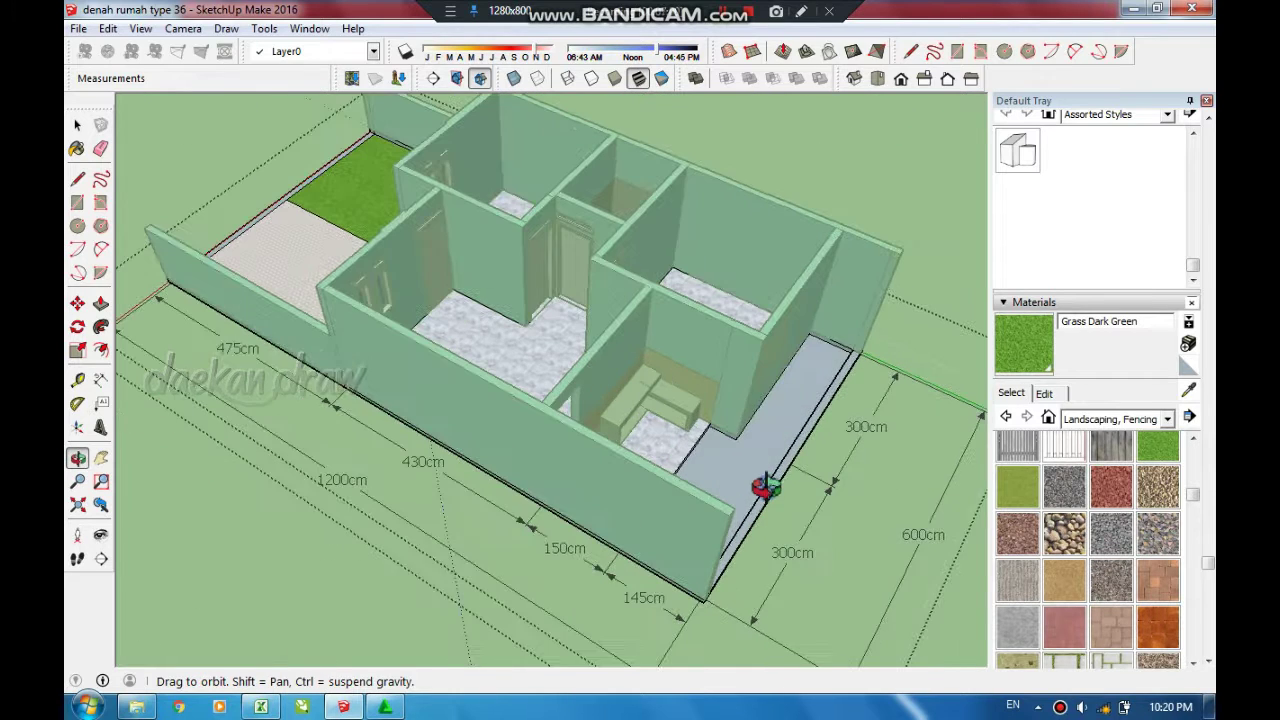
click(1076, 541)
click(785, 430)
click(1044, 393)
click(1057, 600)
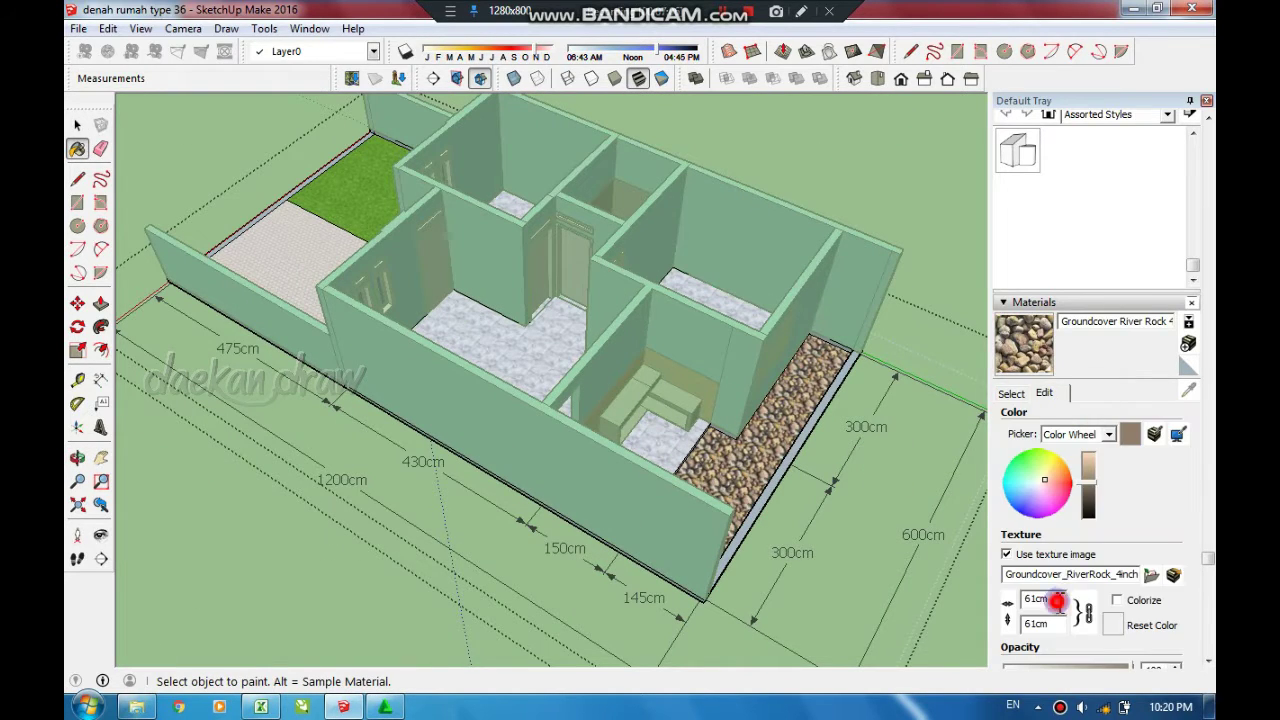
text(0)
key(Return)
click(1018, 400)
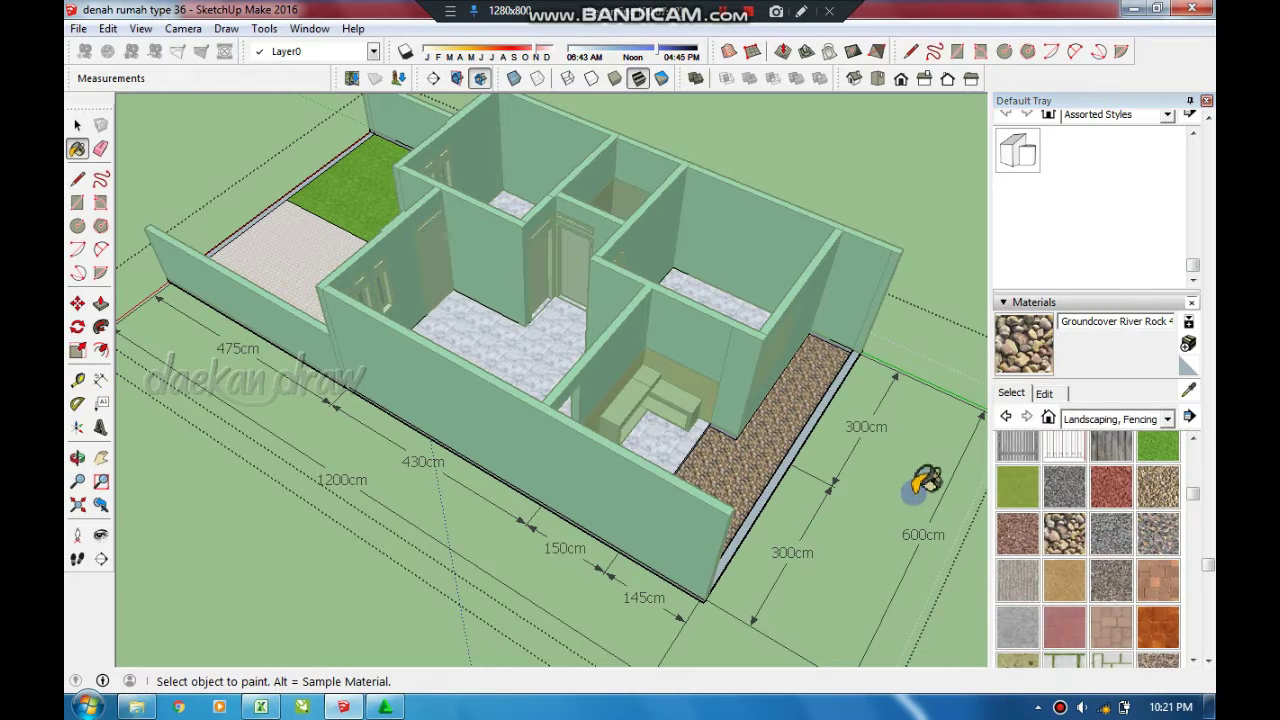
- Orbit back to the front of the house and open the wall group for editing
middle_drag(815, 395, 927, 441)
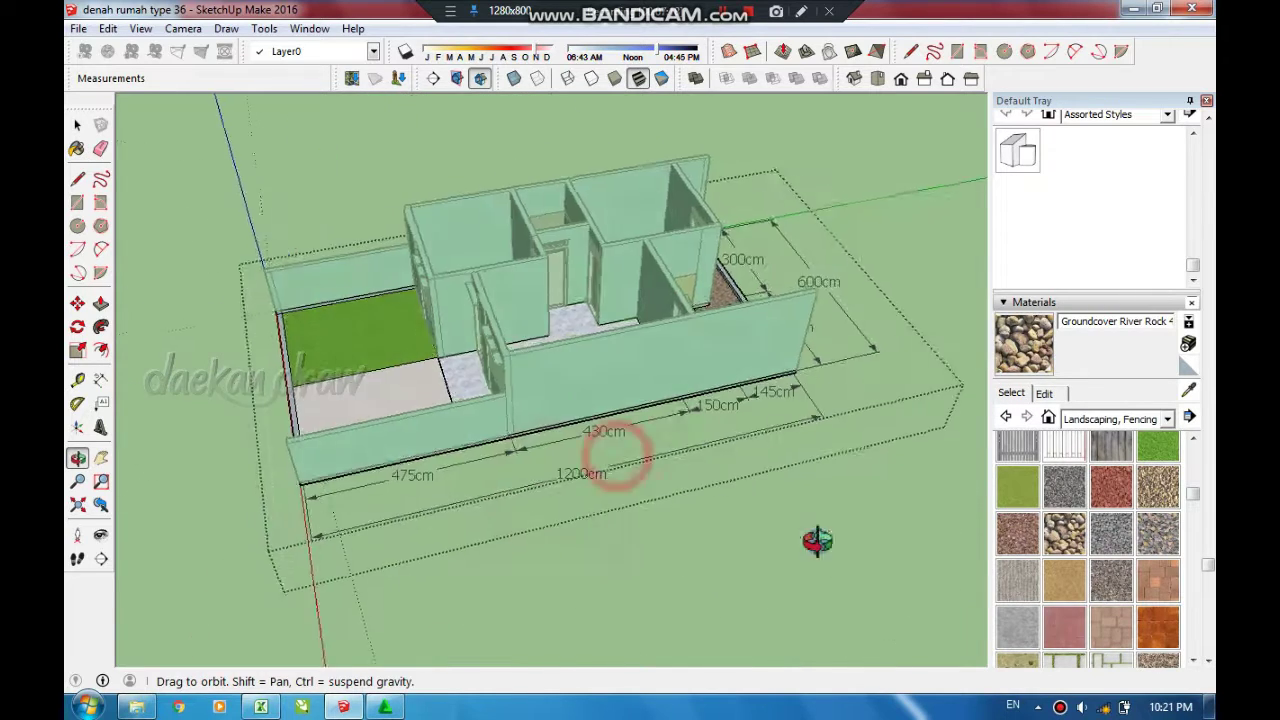
key(space)
mouse_move(848, 528)
middle_down()
mouse_move(848, 437)
mouse_move(866, 466)
mouse_move(690, 385)
middle_up()
scroll(690, 385, up, 3)
scroll(690, 385, up, 3)
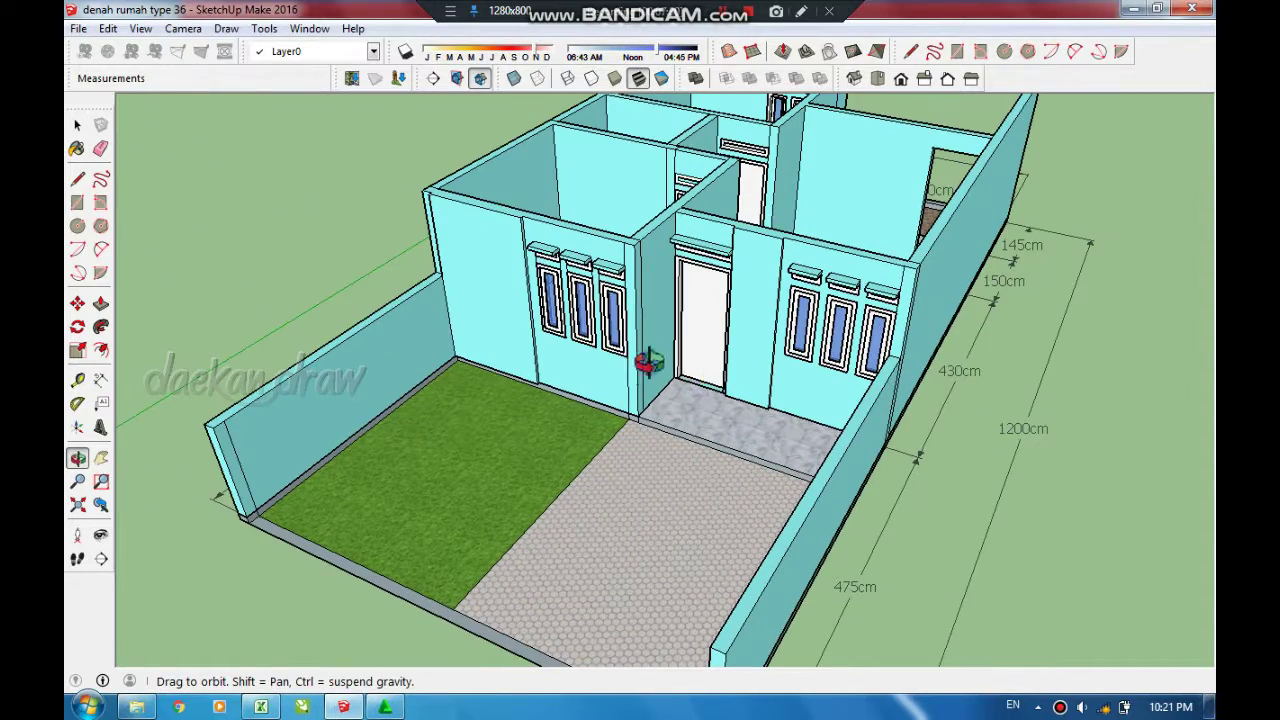
key(space)
double_click(500, 291)
middle_drag(500, 291, 288, 295)
- Clad the wall panels left of the windows and beside the door in Slate Light Tile
key(b)
click(1166, 414)
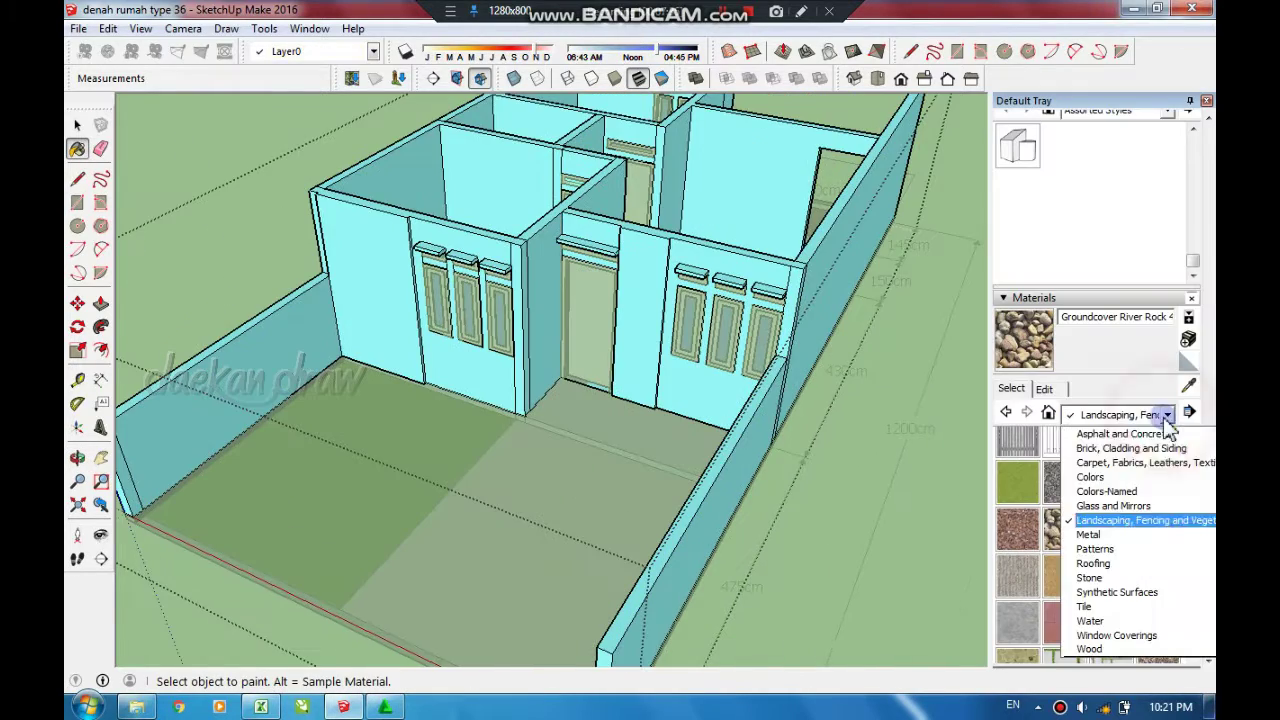
click(1125, 604)
scroll(1133, 597, down, 2)
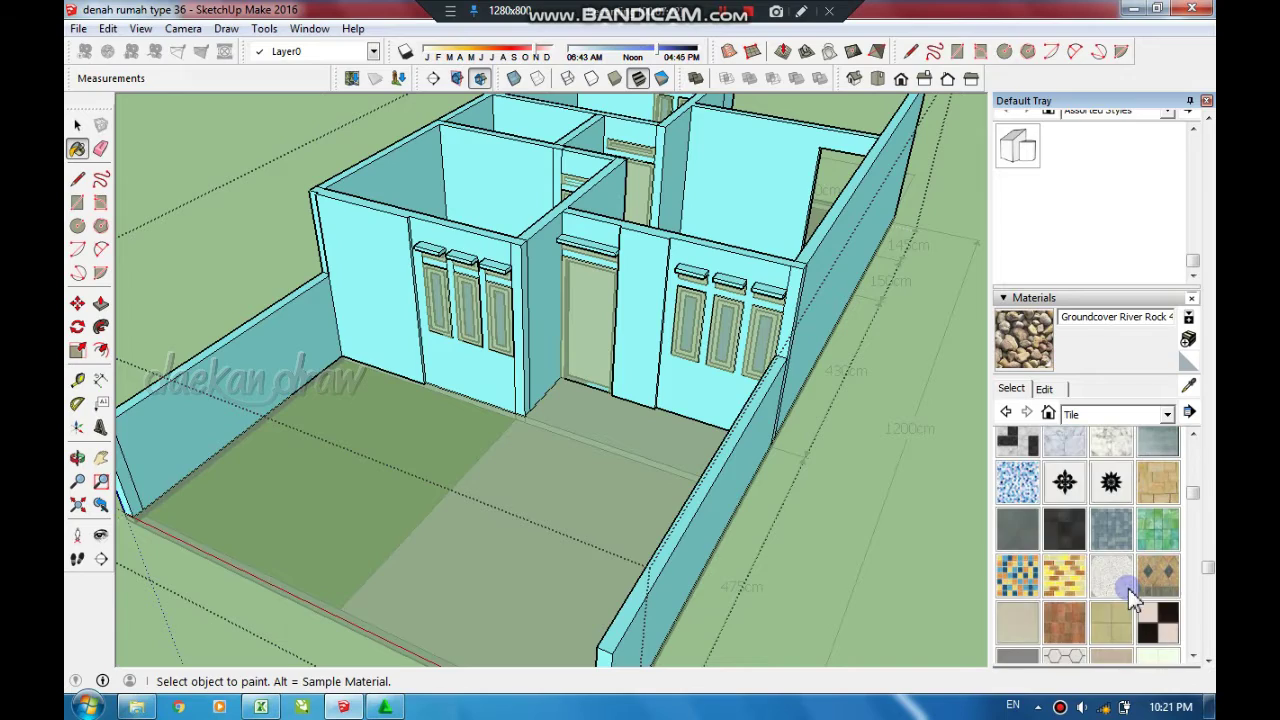
click(1064, 529)
click(390, 300)
click(623, 307)
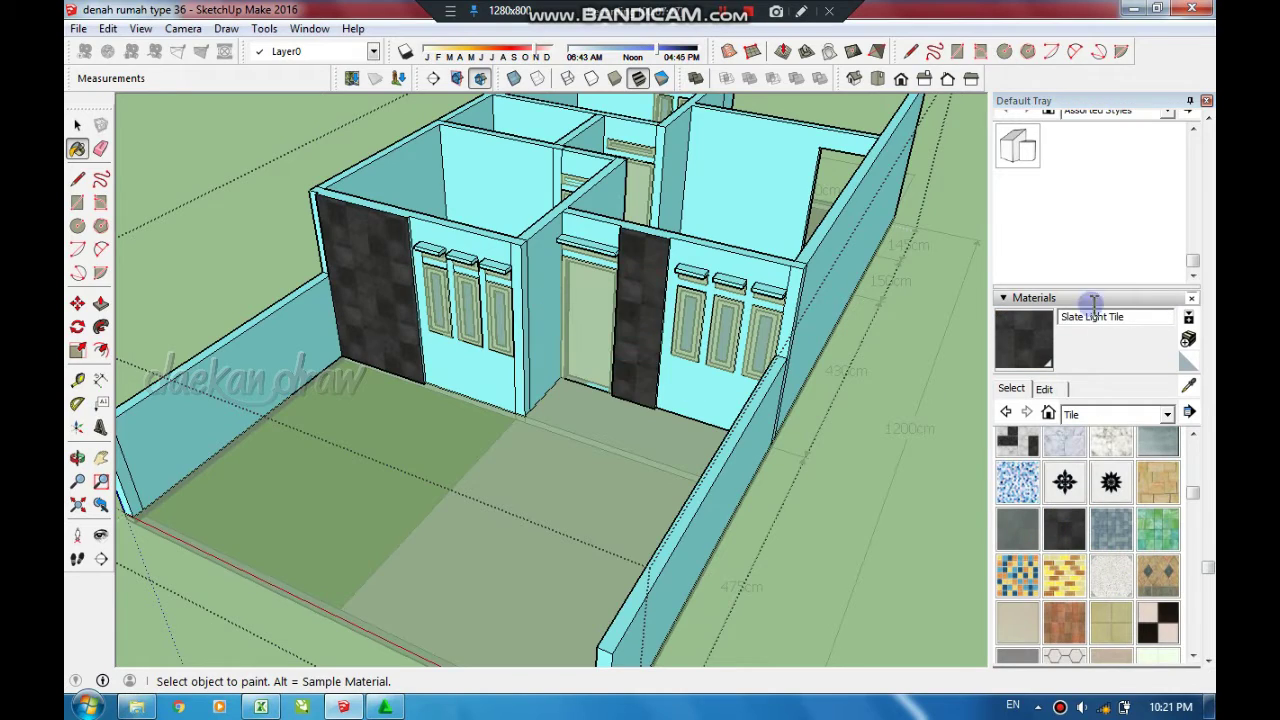
click(1206, 101)
key(space)
mouse_move(903, 423)
middle_down()
mouse_move(760, 455)
mouse_move(752, 485)
mouse_move(455, 197)
middle_up()
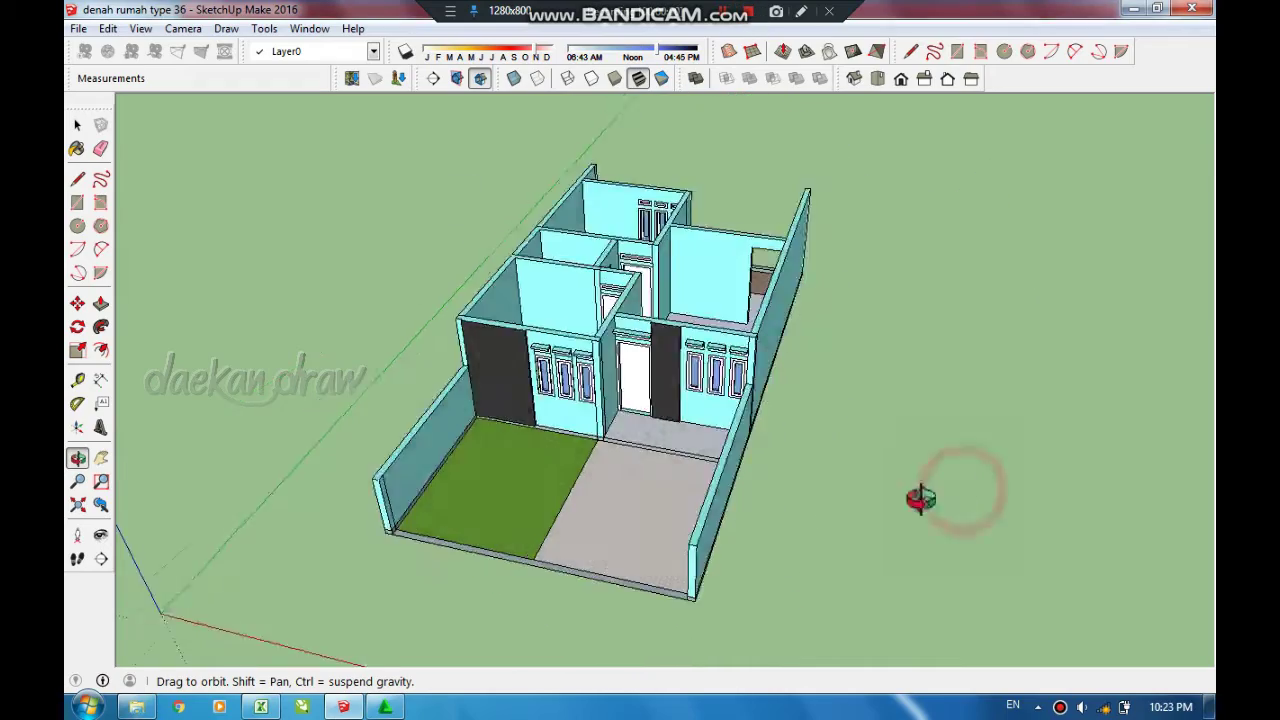
mouse_move(920, 498)
mouse_down()
mouse_move(671, 503)
mouse_move(1023, 451)
mouse_move(680, 491)
mouse_move(1038, 445)
mouse_move(749, 471)
mouse_move(1006, 491)
mouse_move(1055, 641)
mouse_move(980, 517)
mouse_move(537, 568)
mouse_up()
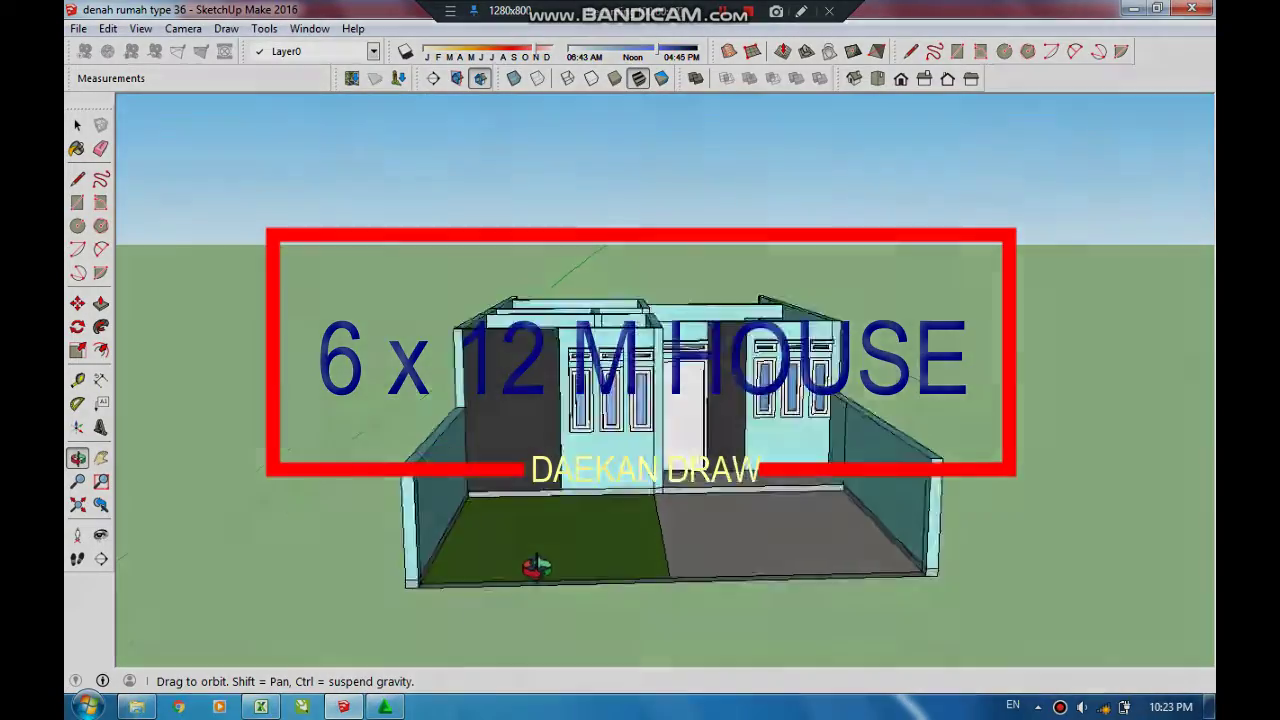